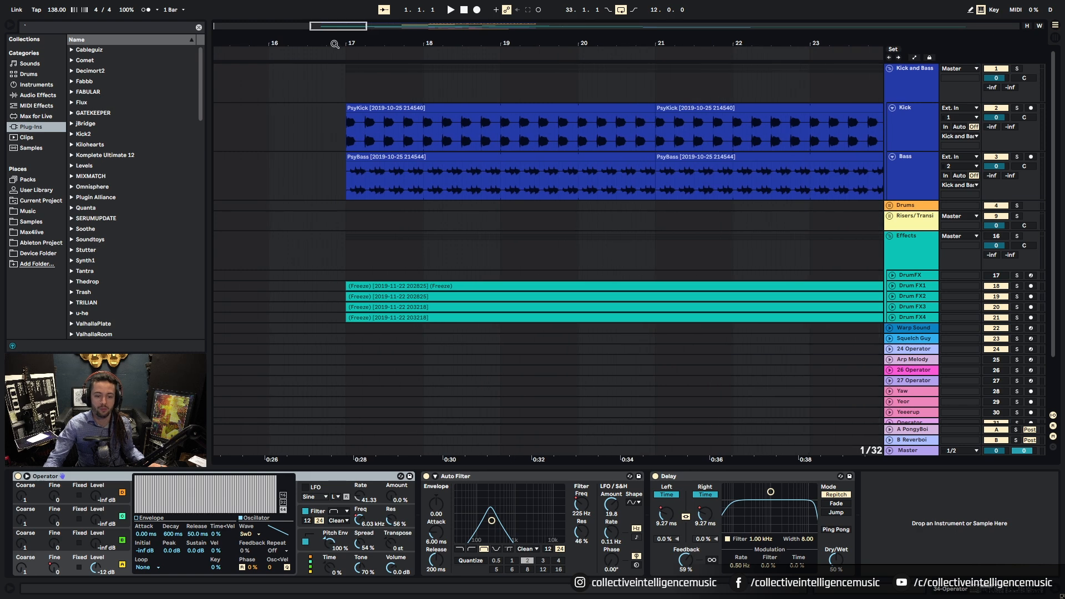
Step: Zoom into bar 17, select 17.1.1–17.1.3 on the PsyKick clip, then zoom back out
drag(348, 137, 386, 136)
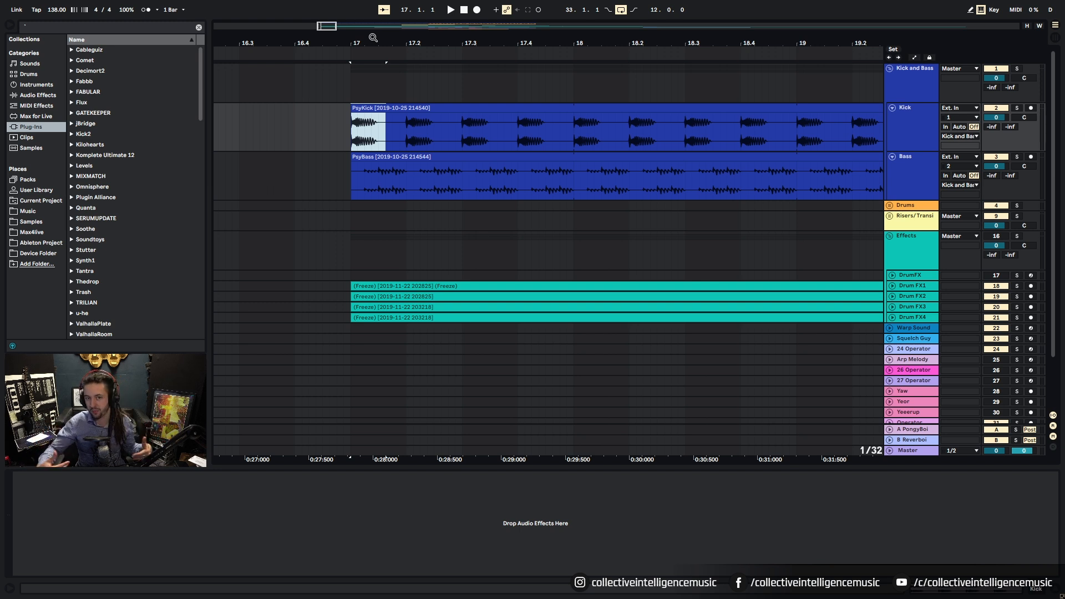
drag(351, 138, 382, 138)
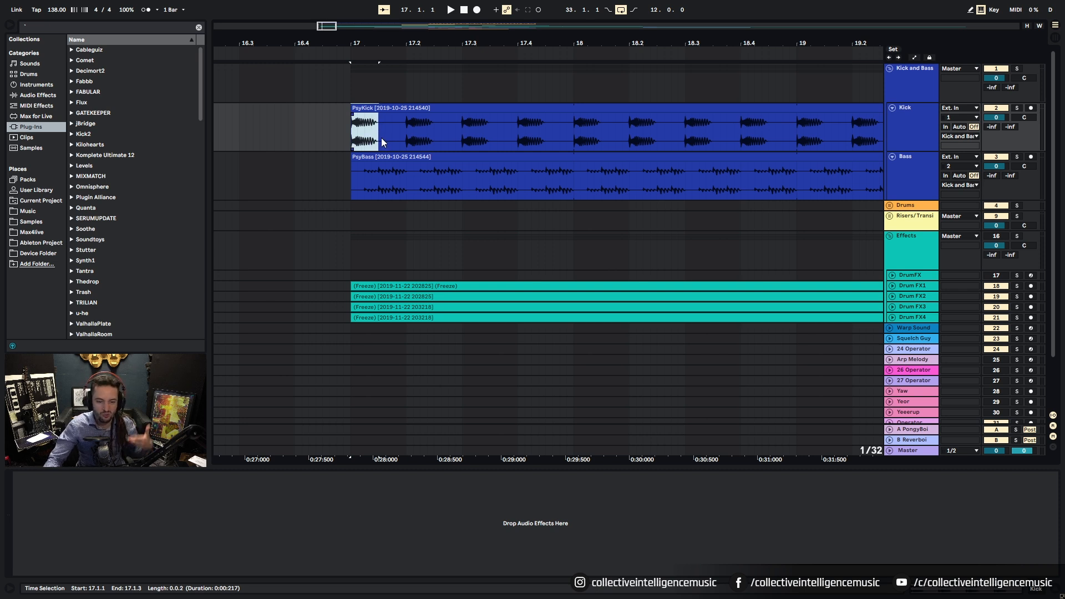
drag(375, 42, 463, 75)
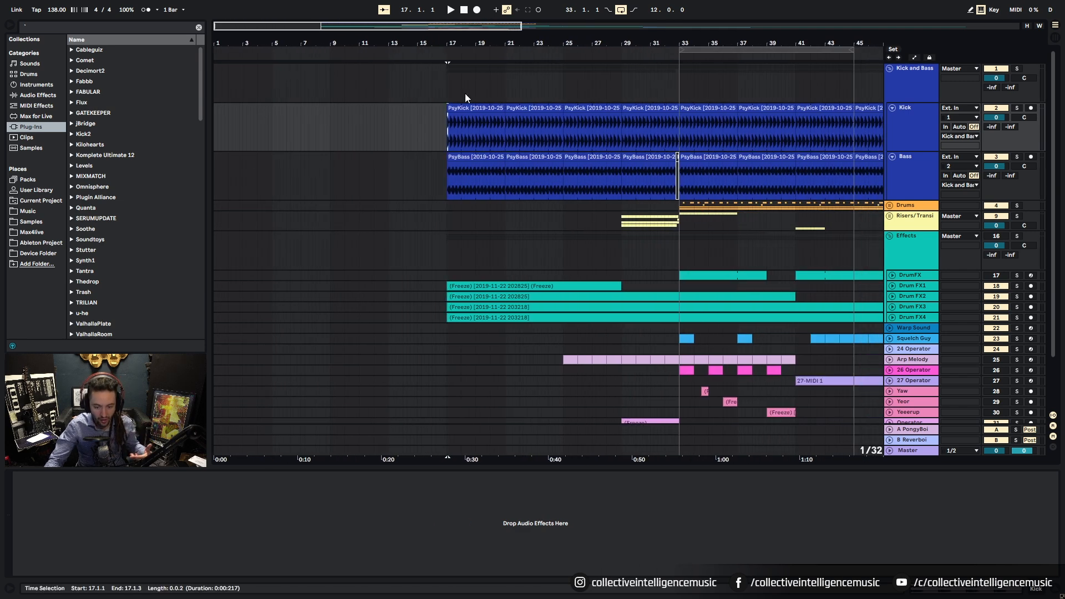
Step: Try pasting the kick slice at bar 2 of 34 Operator and dismiss the audio-to-MIDI prompt
scroll(466, 158, down, 3)
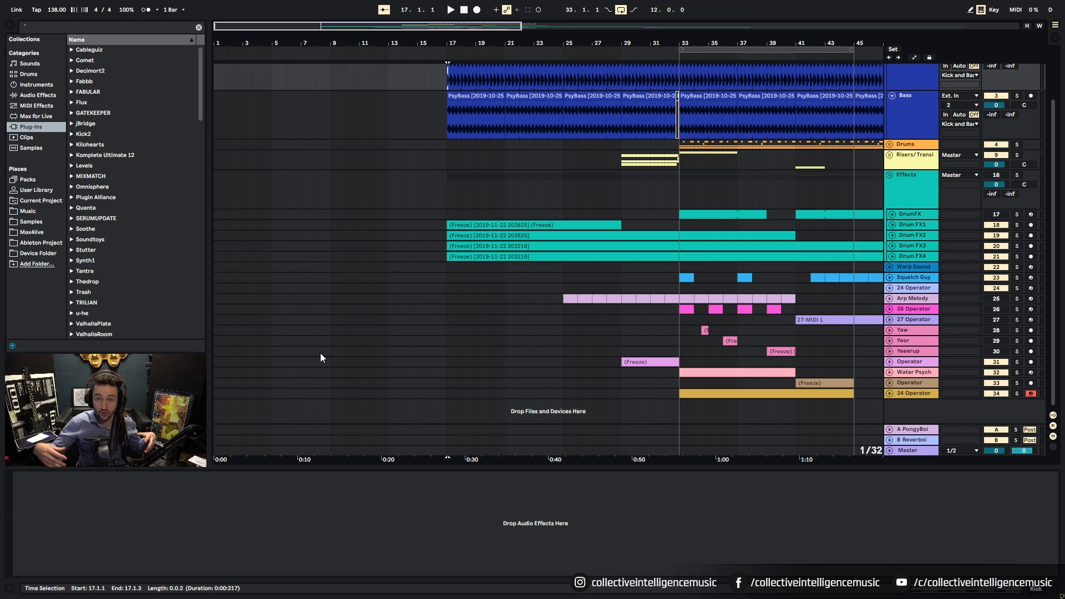
click(221, 395)
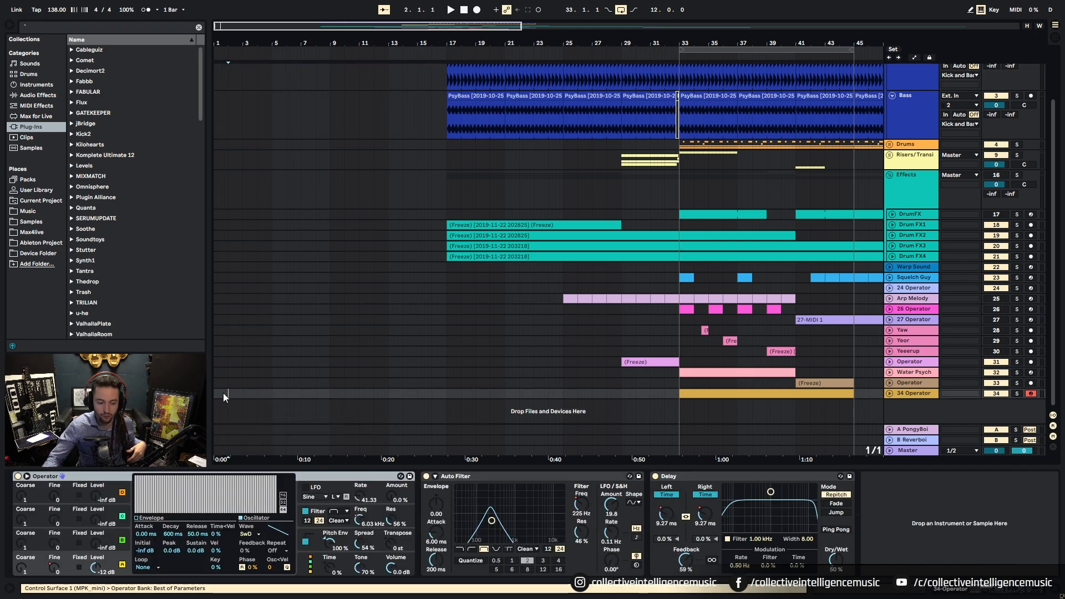
click(230, 394)
key(ctrl+v)
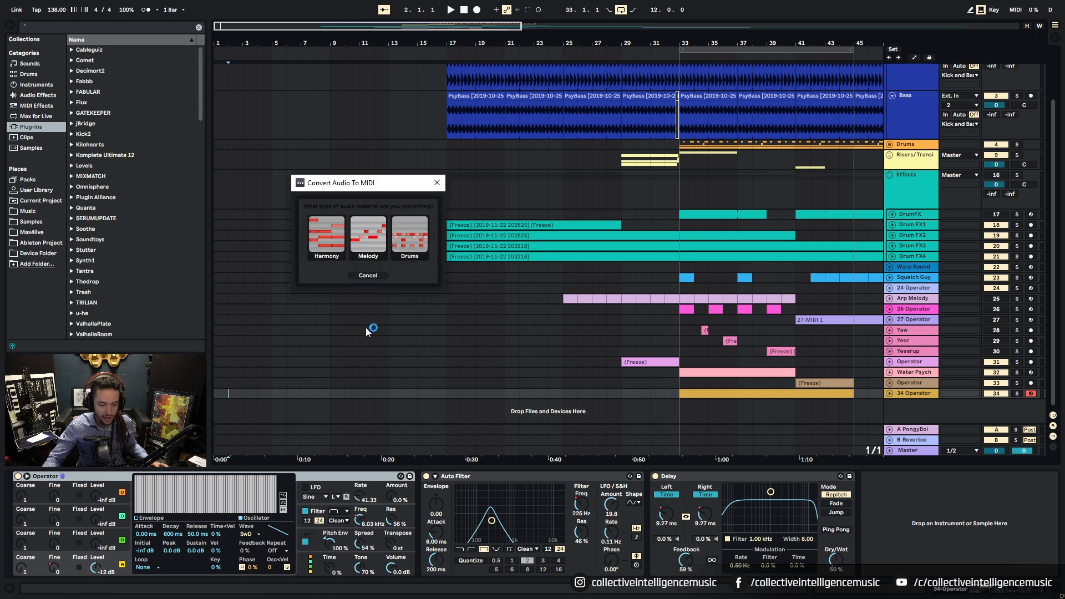
click(437, 183)
Step: Insert a new audio track below 34 Operator and set the insert point at bar 5
right_click(910, 416)
click(912, 416)
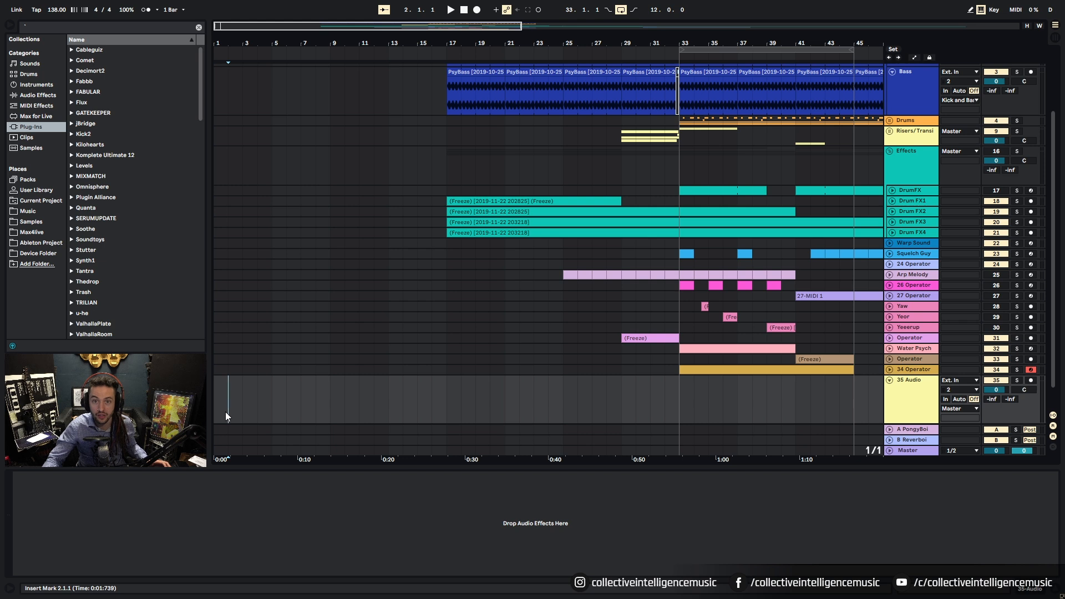
click(274, 409)
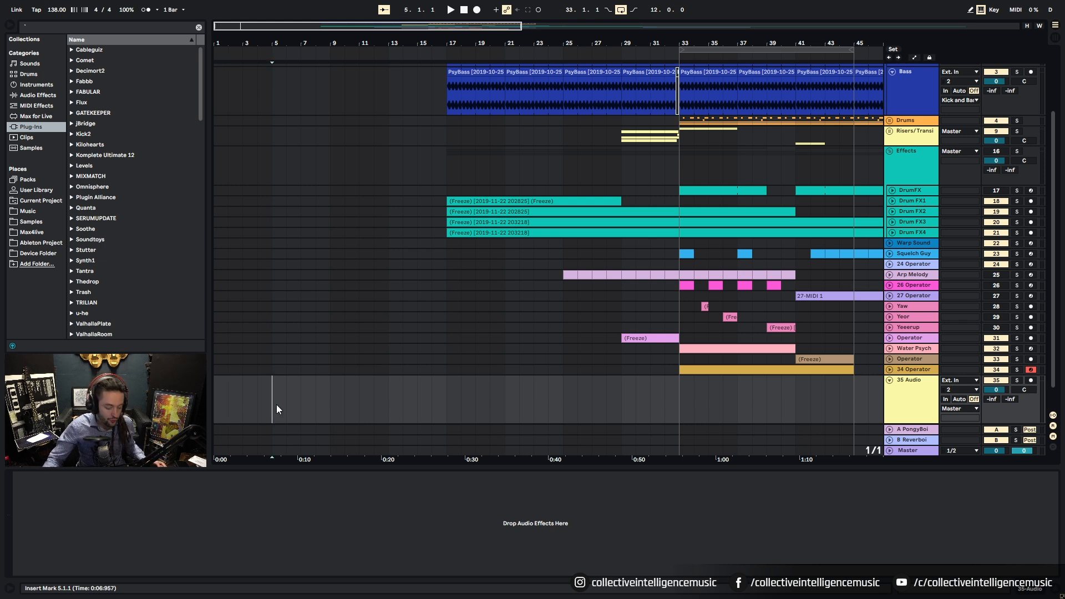
scroll(451, 186, up, 2)
Step: Paste the kick hit at bar 5 on the new track and move it to 1.1.1
scroll(341, 211, down, 3)
key(ctrl+v)
drag(231, 47, 231, 134)
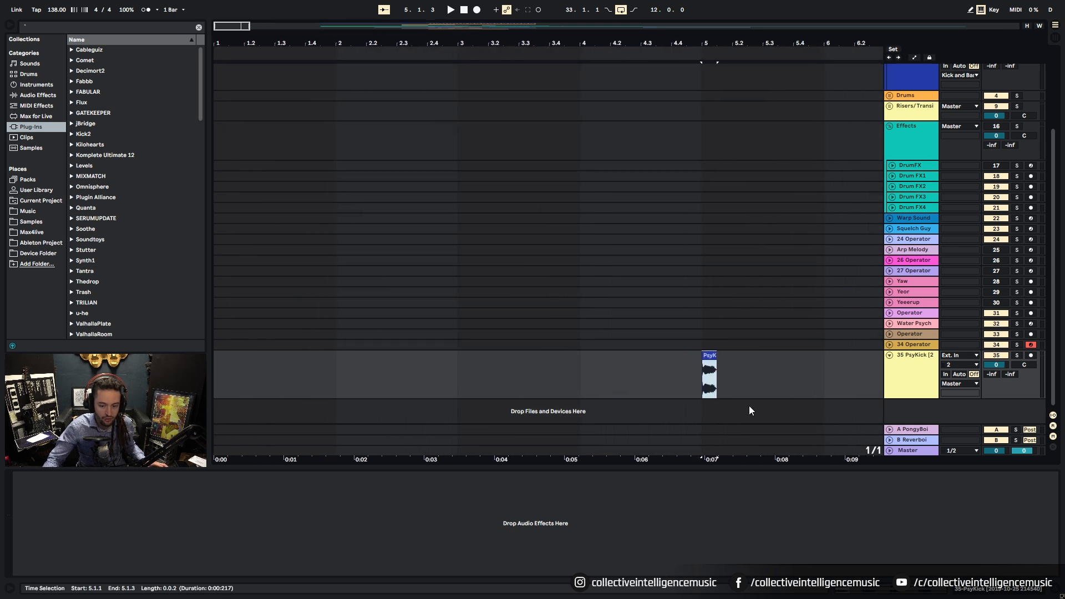
drag(710, 356, 279, 345)
drag(229, 373, 228, 372)
Step: Zoom in on the PsyKick clip at bar 1, select it, and highlight the browser search text
drag(219, 33, 469, 133)
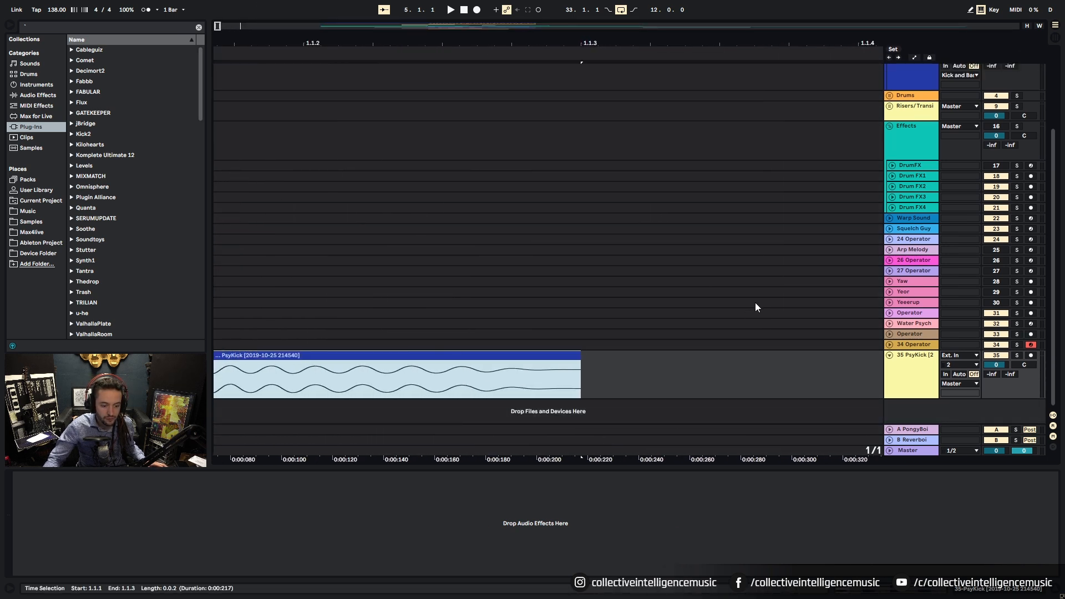
drag(369, 40, 451, 1)
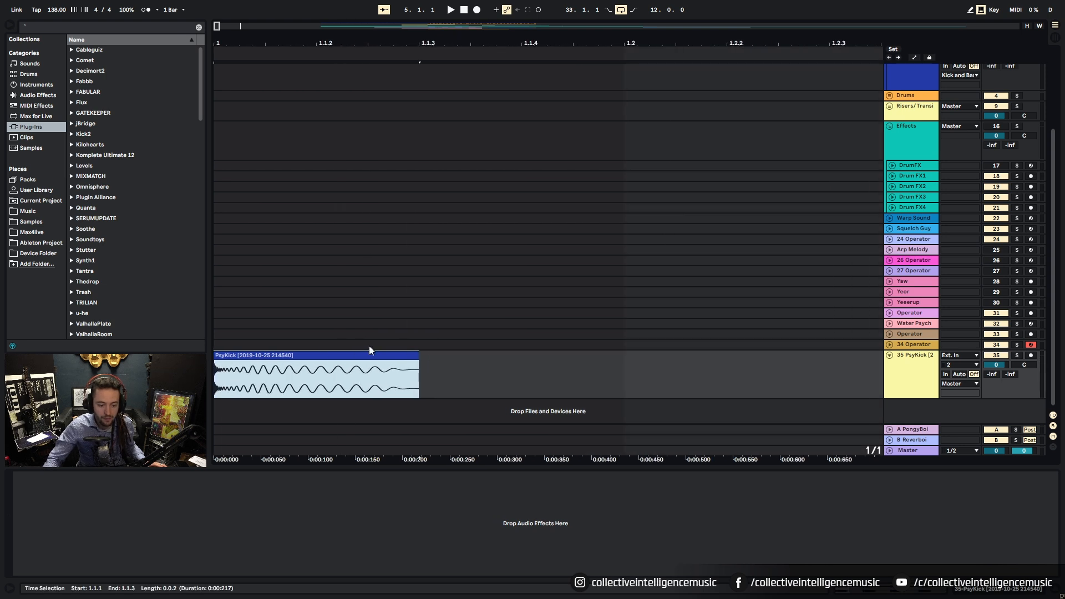
click(415, 361)
drag(44, 28, 1, 25)
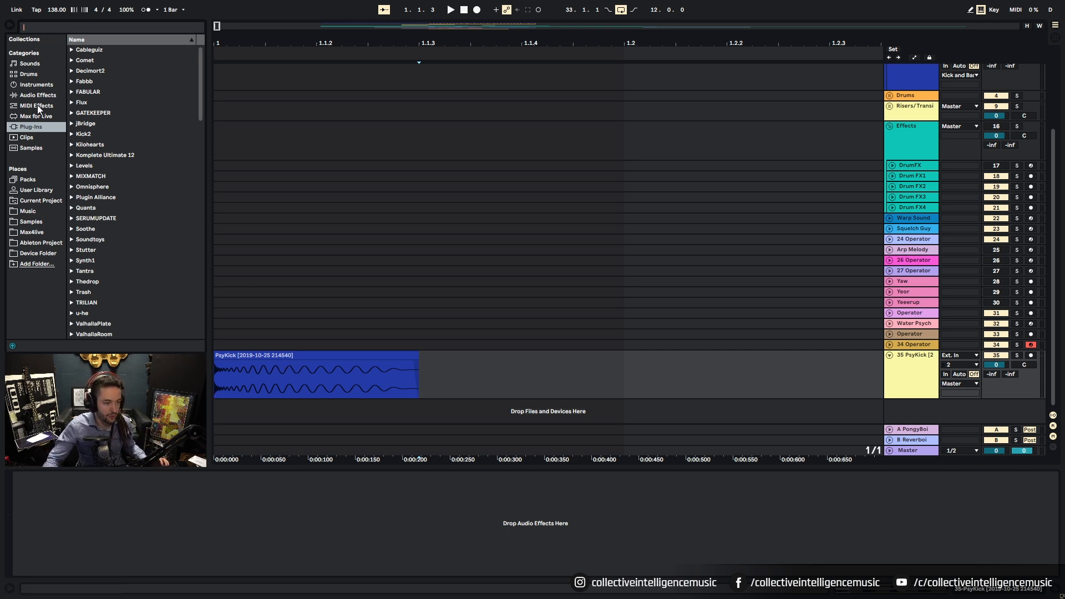
Step: Search 'con' in Max for Live and load Convolution Reverb.amxd onto the 35 PsyKick track
click(26, 118)
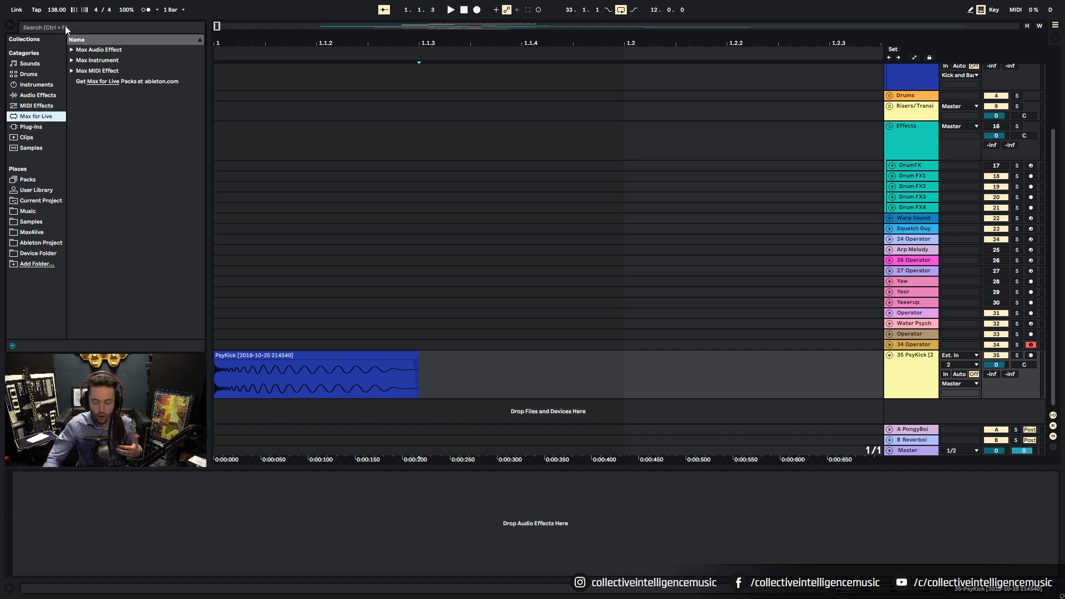
click(65, 26)
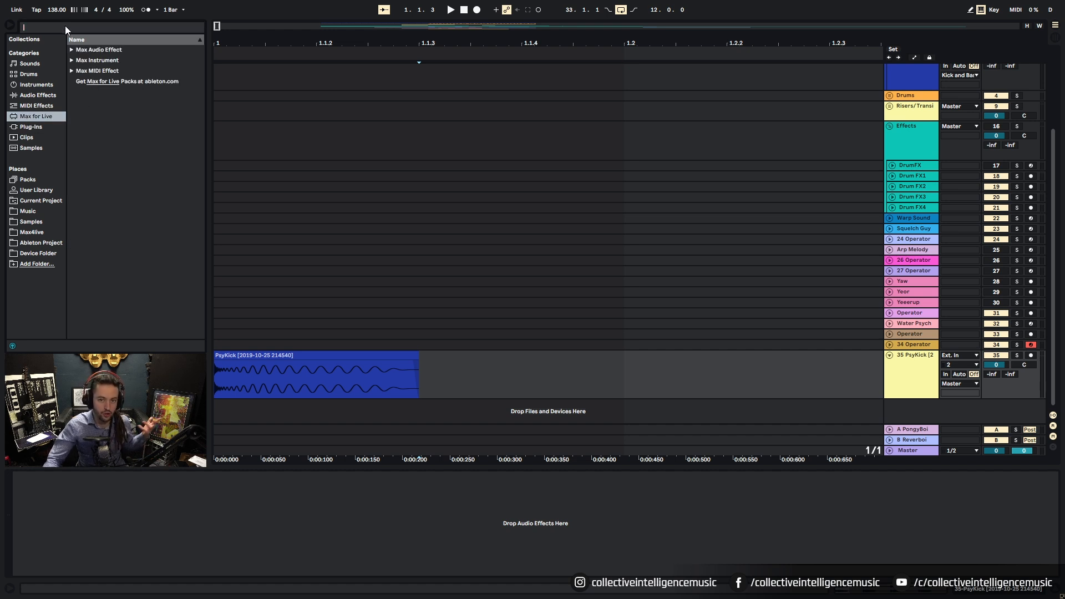
text(con)
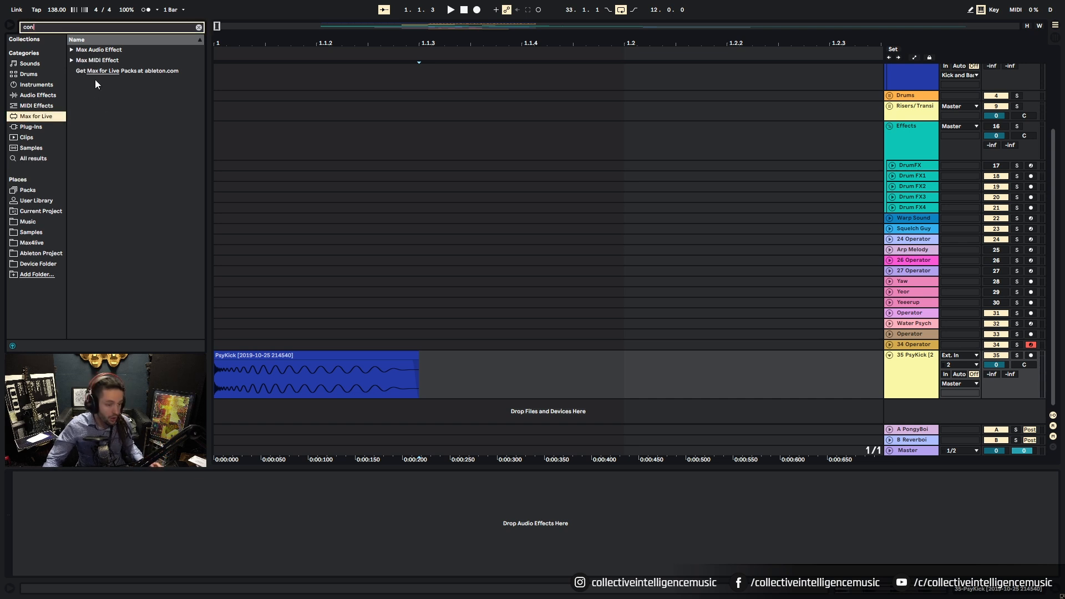
click(74, 53)
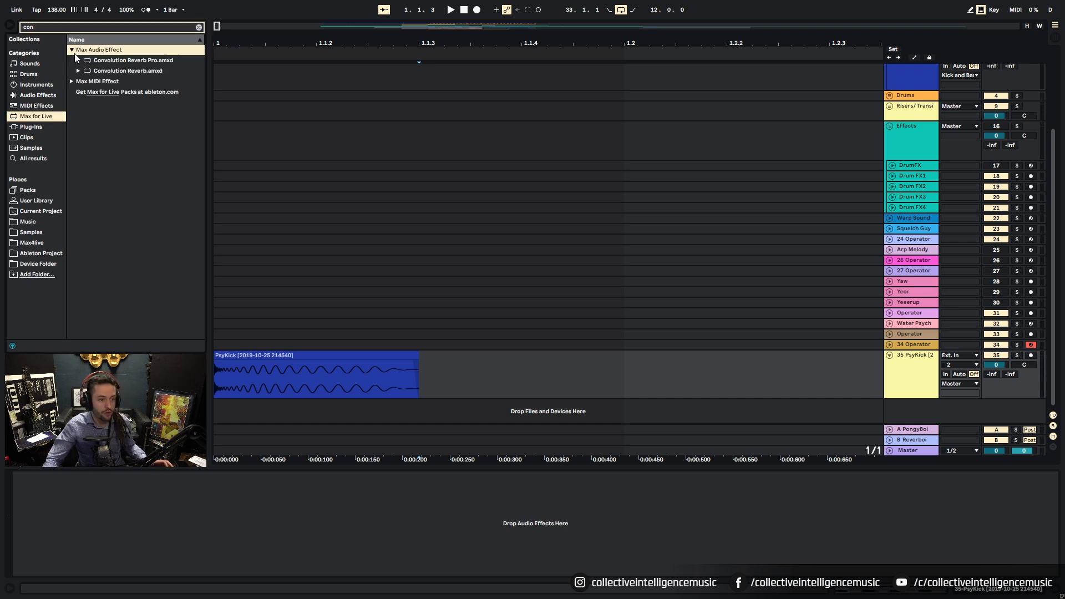
click(130, 71)
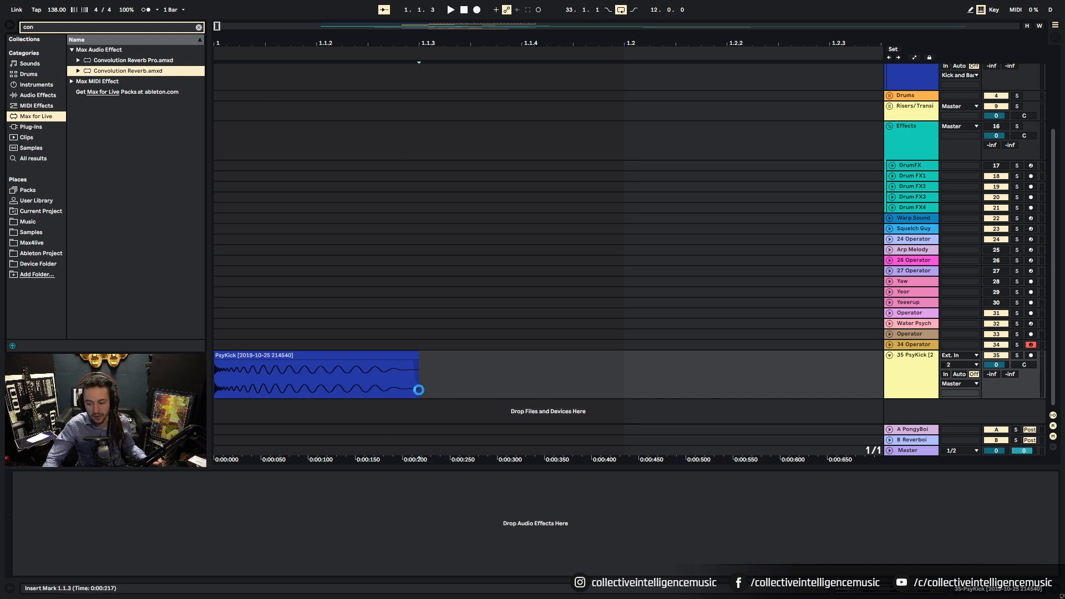
key(Return)
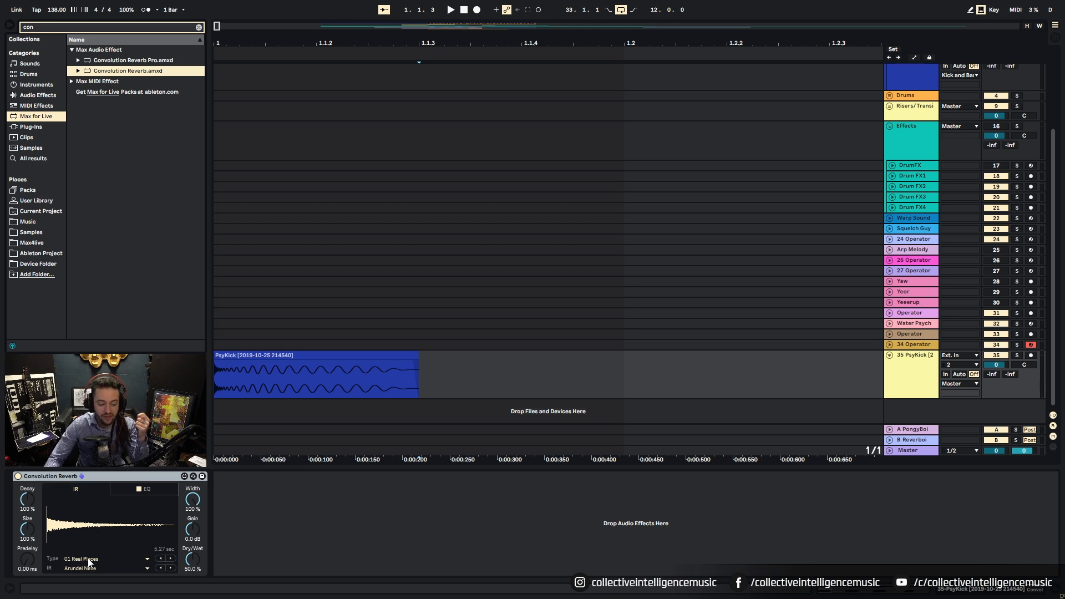
Step: Set the kick track's Convolution Reverb impulse response to Giant Basilica
click(257, 356)
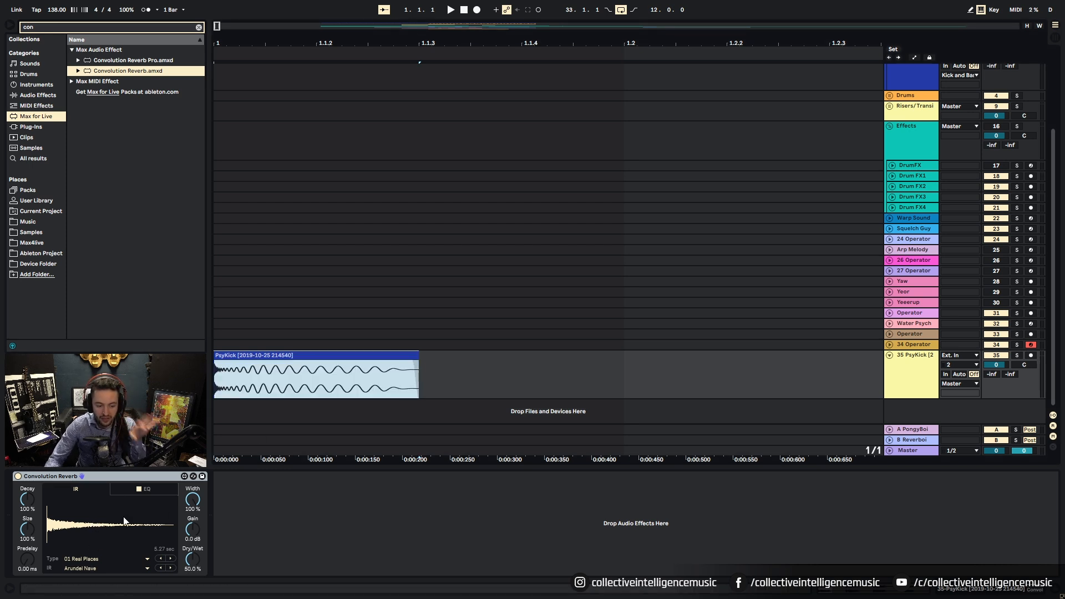
click(84, 558)
click(90, 573)
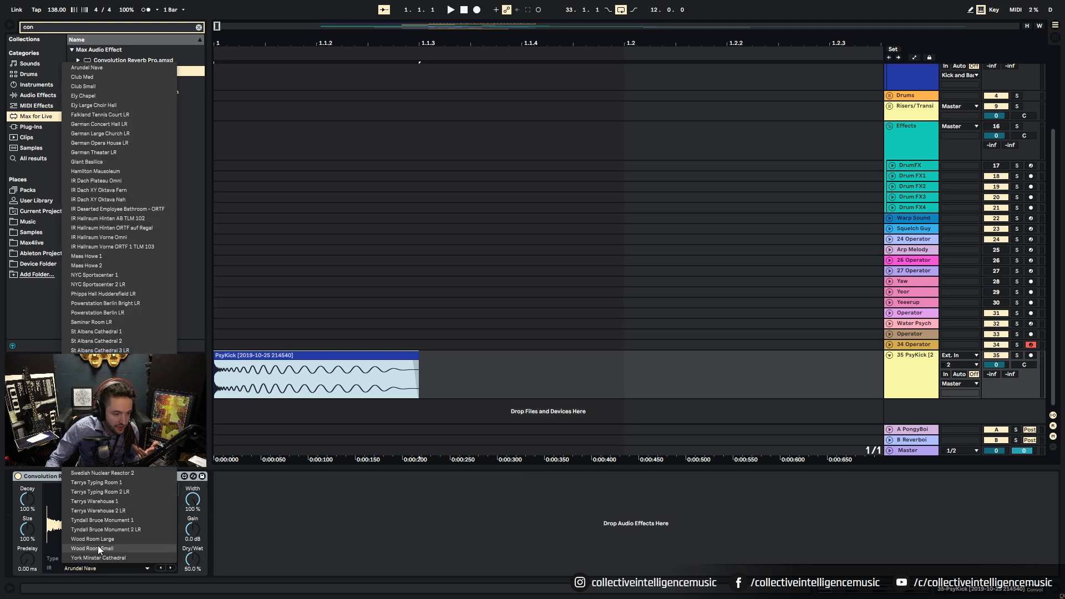
click(101, 161)
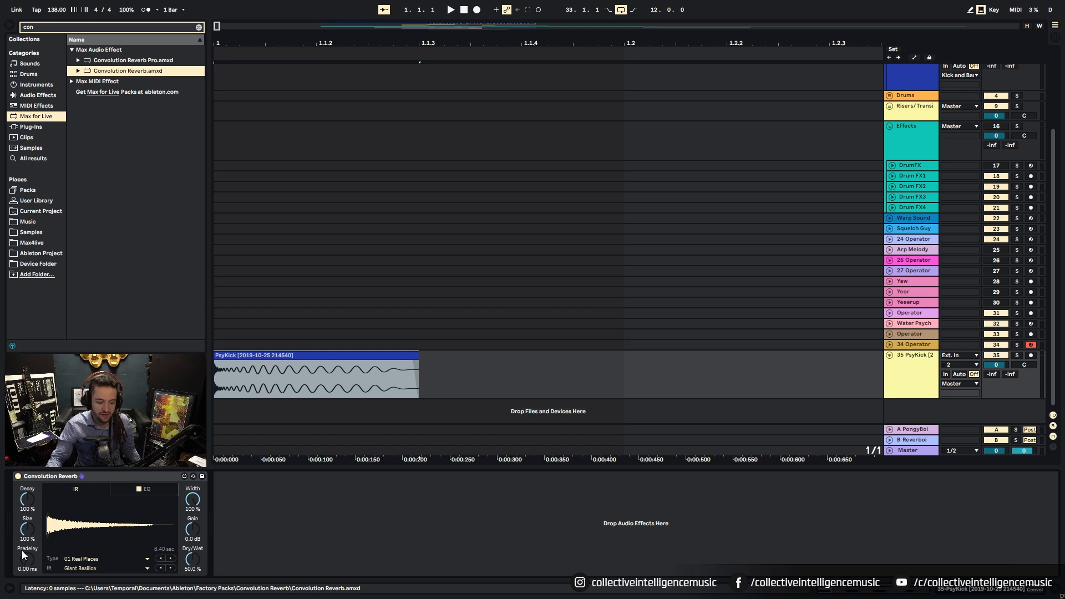
Step: Zoom out to about five bars and play the reverbed kick, checking the VoiceMeeter mixer
click(261, 356)
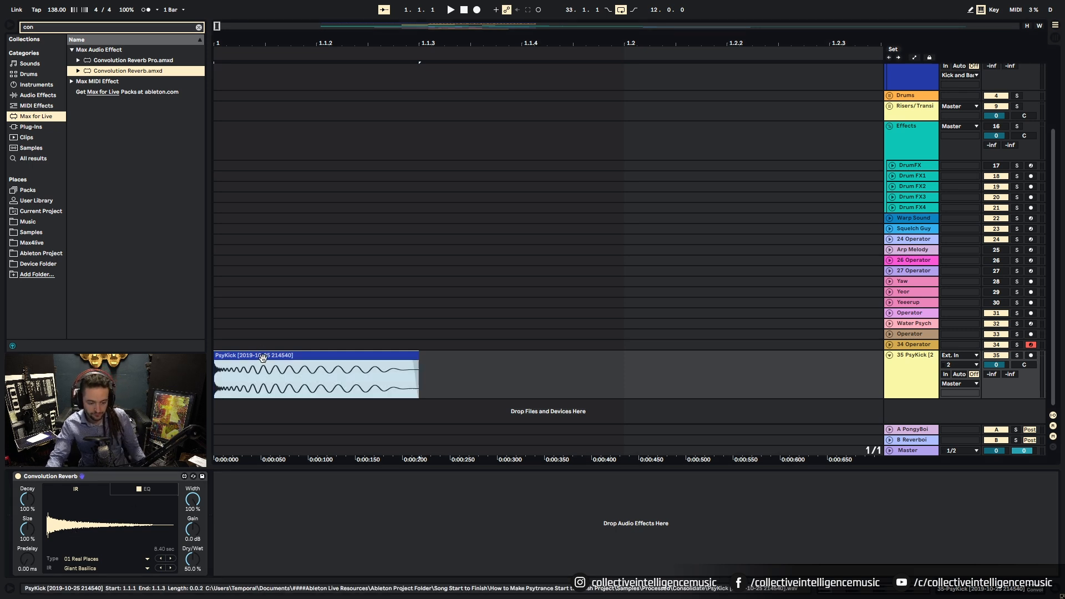
click(502, 111)
drag(502, 43, 242, 45)
key(space)
key(space)
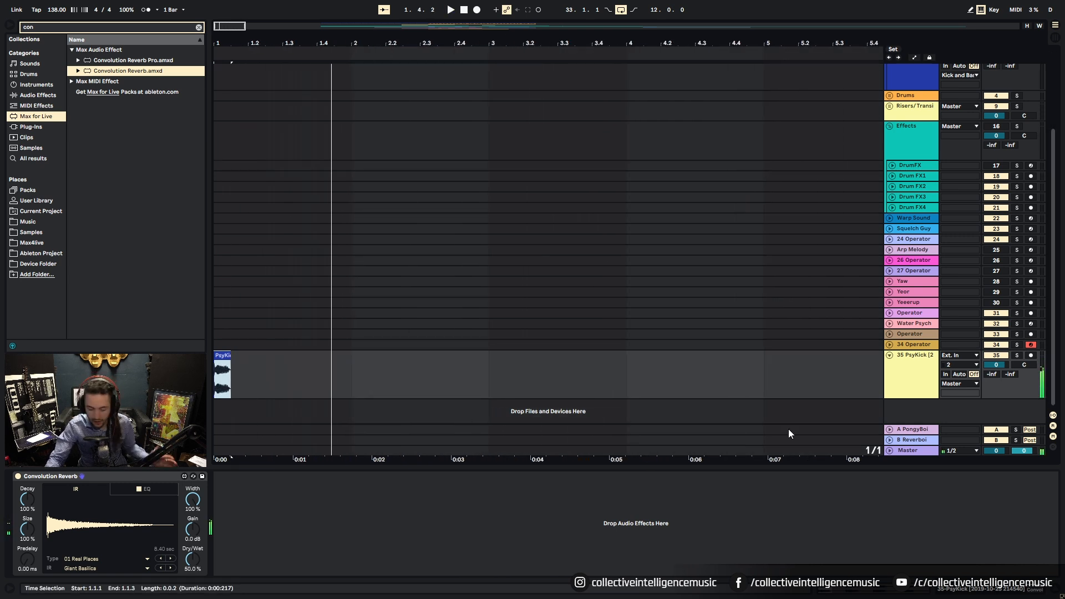
key(super)
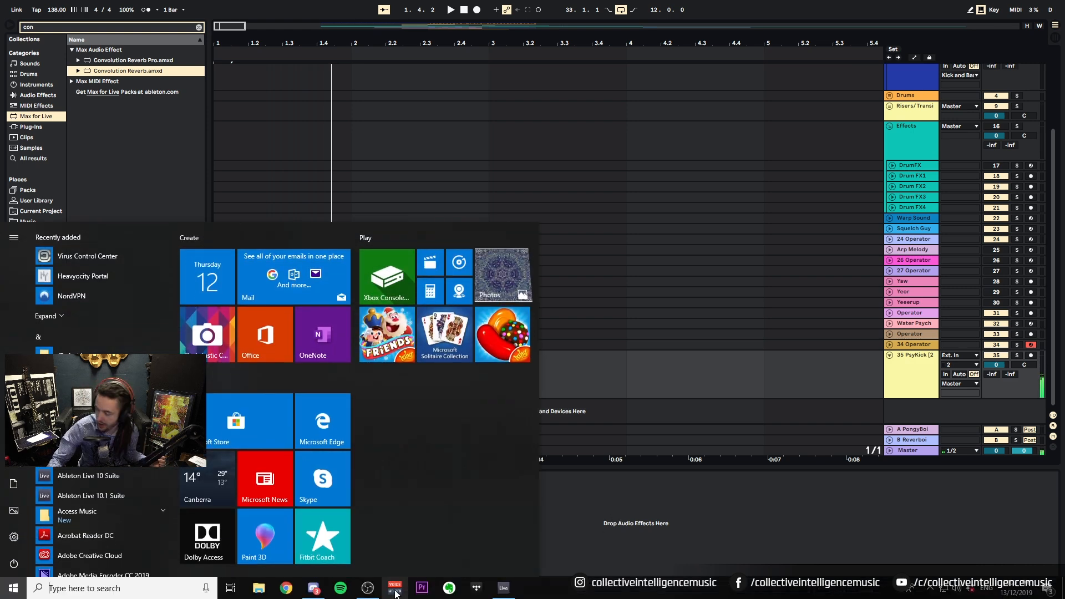
click(395, 592)
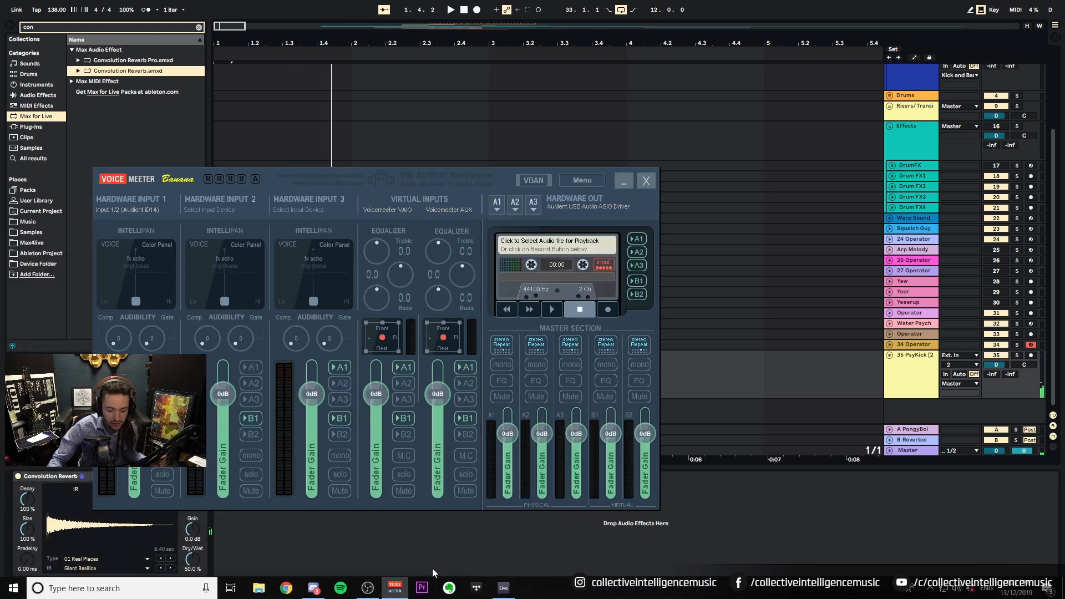
click(833, 531)
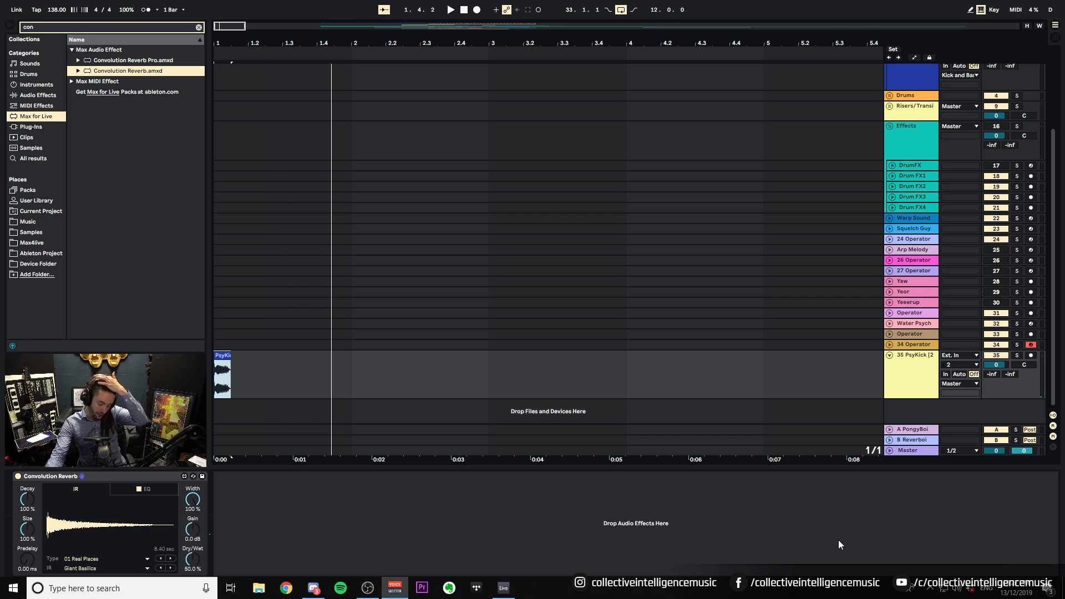
Step: Check the audio preferences, replay the kick from bar 1, then stop and view the whole arrangement
click(415, 367)
key(space)
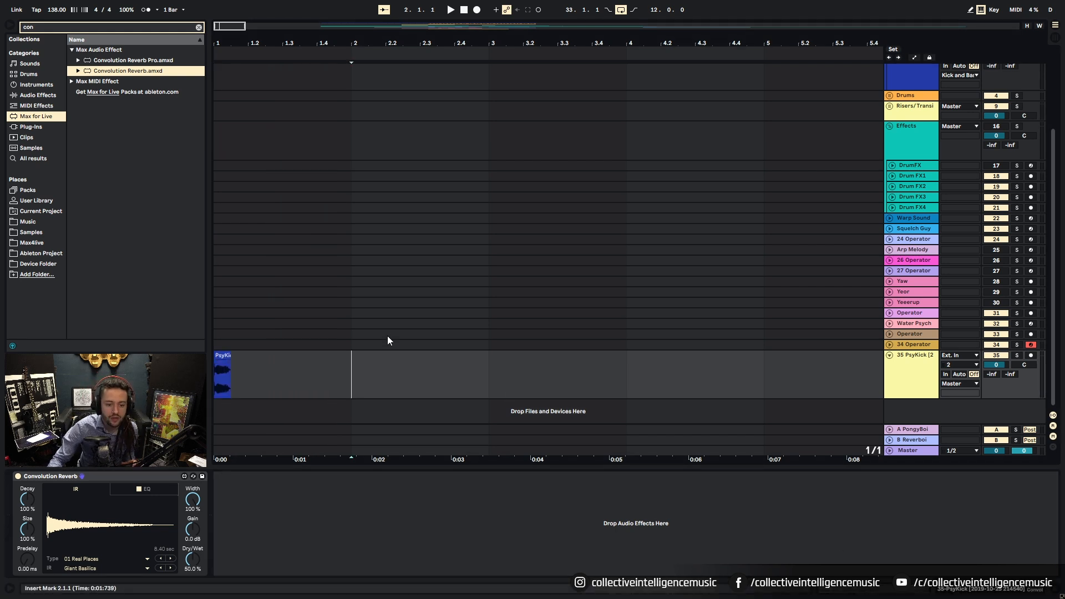
key(ctrl+comma)
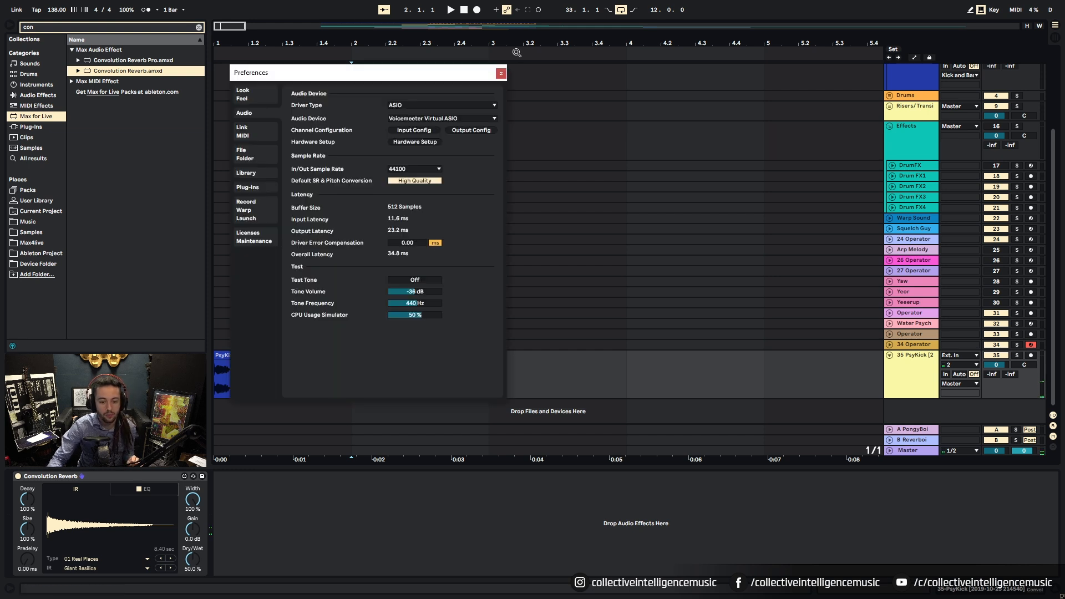
click(501, 73)
click(225, 353)
click(228, 355)
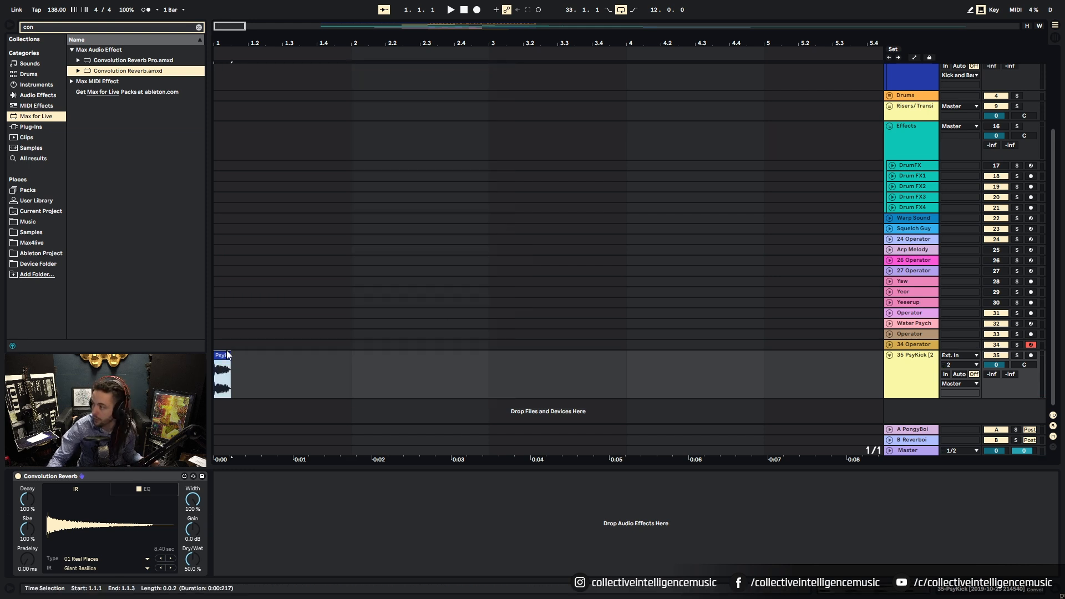
key(space)
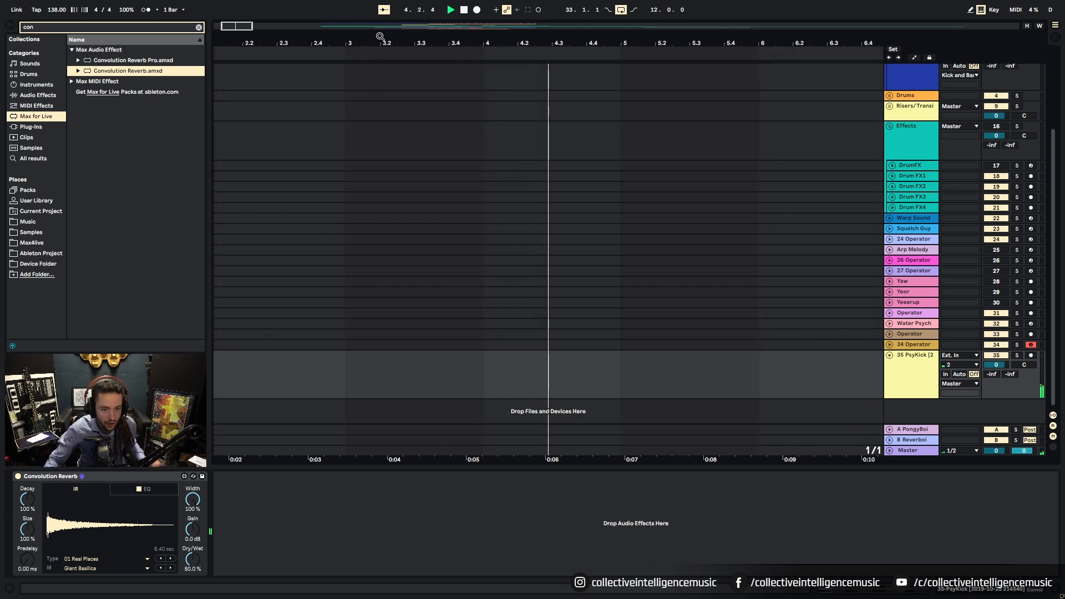
key(w)
key(space)
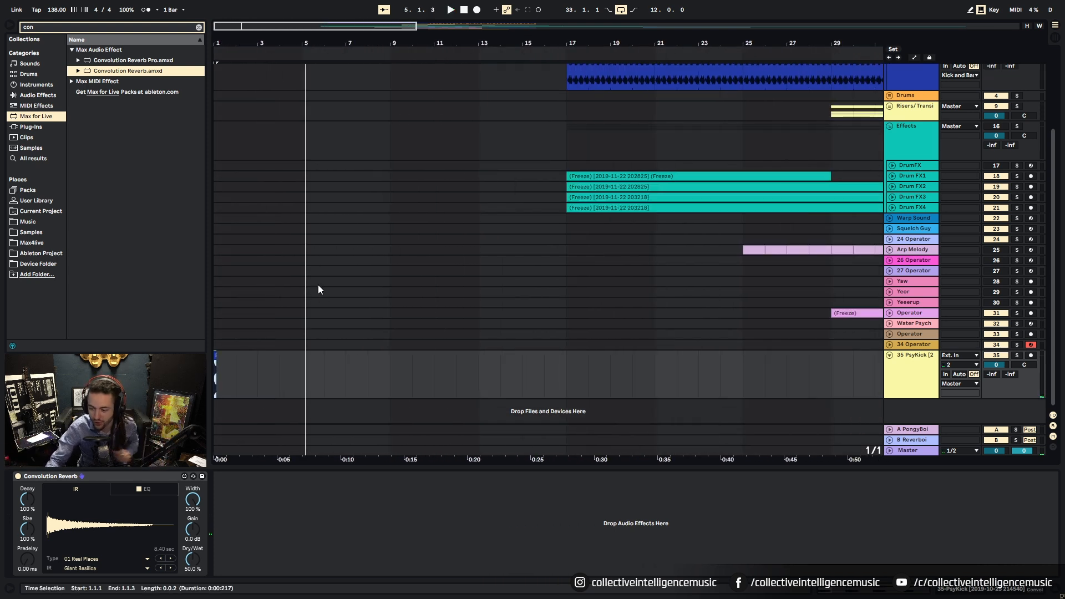
Step: Copy the first kick and bass bar to bar 5 while auditioning playback
scroll(318, 285, up, 5)
key(space)
scroll(358, 237, up, 4)
click(566, 171)
drag(567, 170, 387, 126)
key(space)
scroll(748, 143, up, 1)
Step: Add a second Auto Filter to the Kick and Bass group with frequency 203 Hz
click(917, 93)
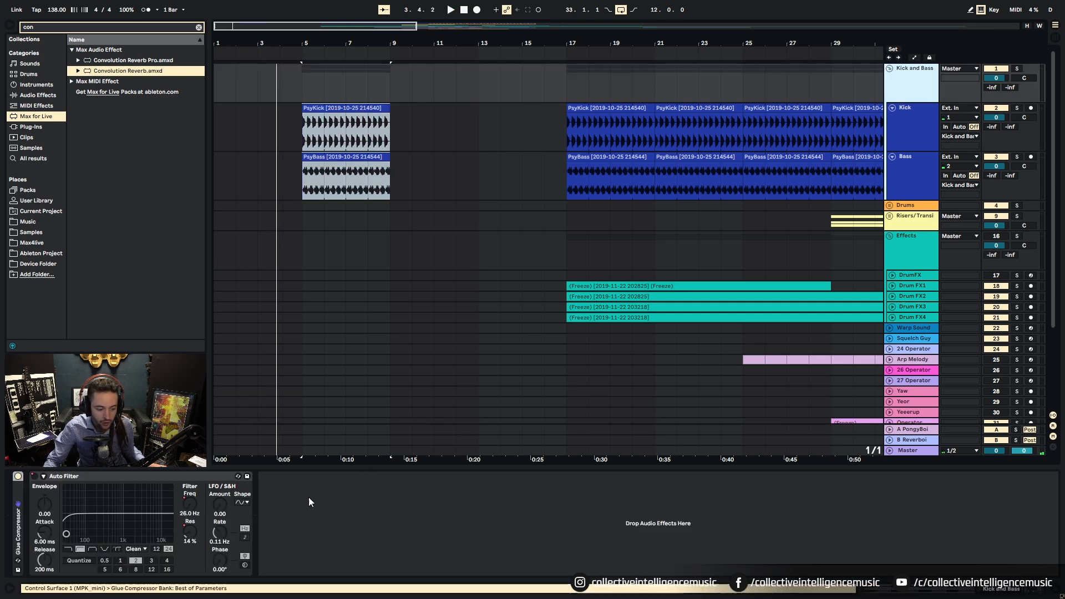
click(199, 28)
click(49, 96)
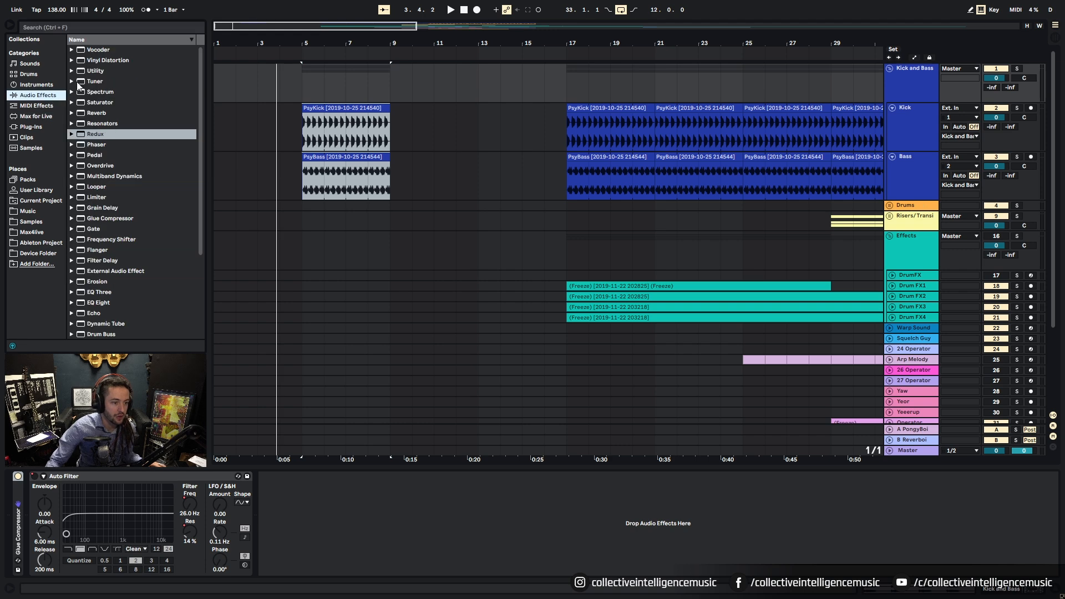
click(41, 28)
text(auto)
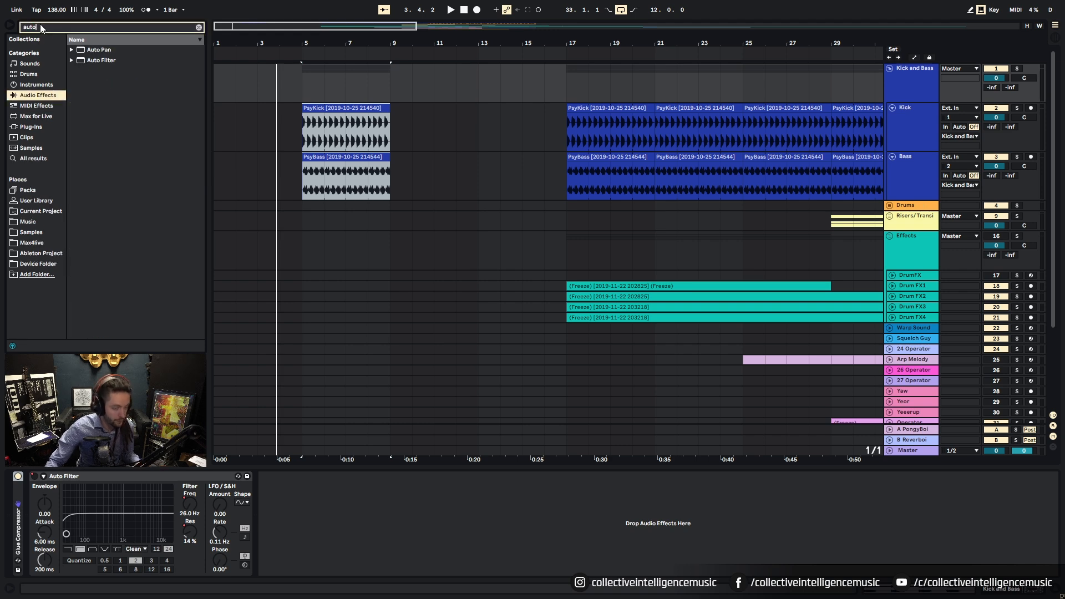
drag(96, 65, 363, 518)
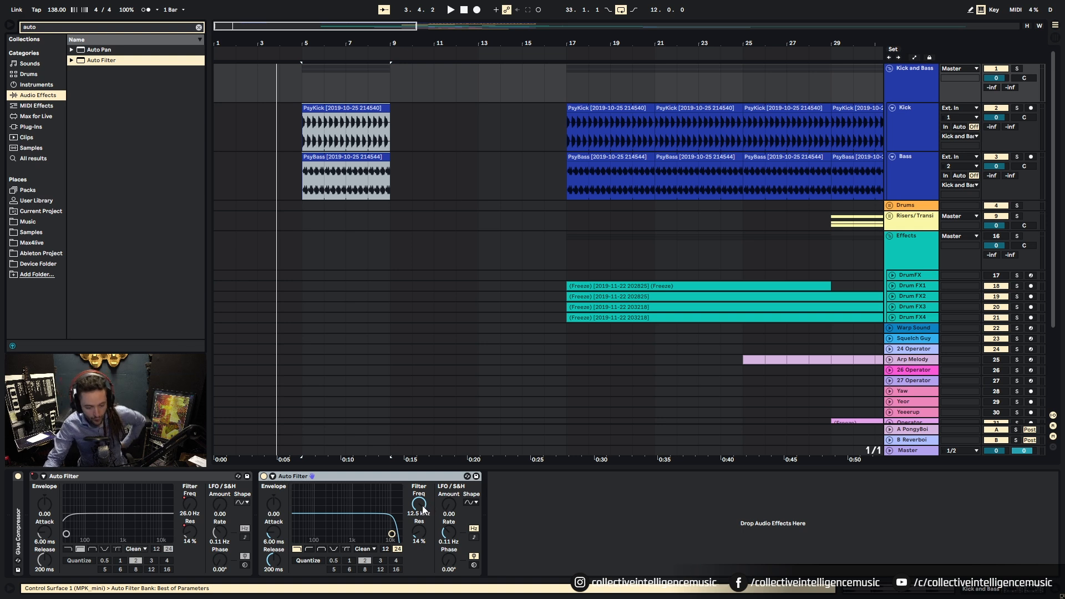
drag(423, 510, 422, 560)
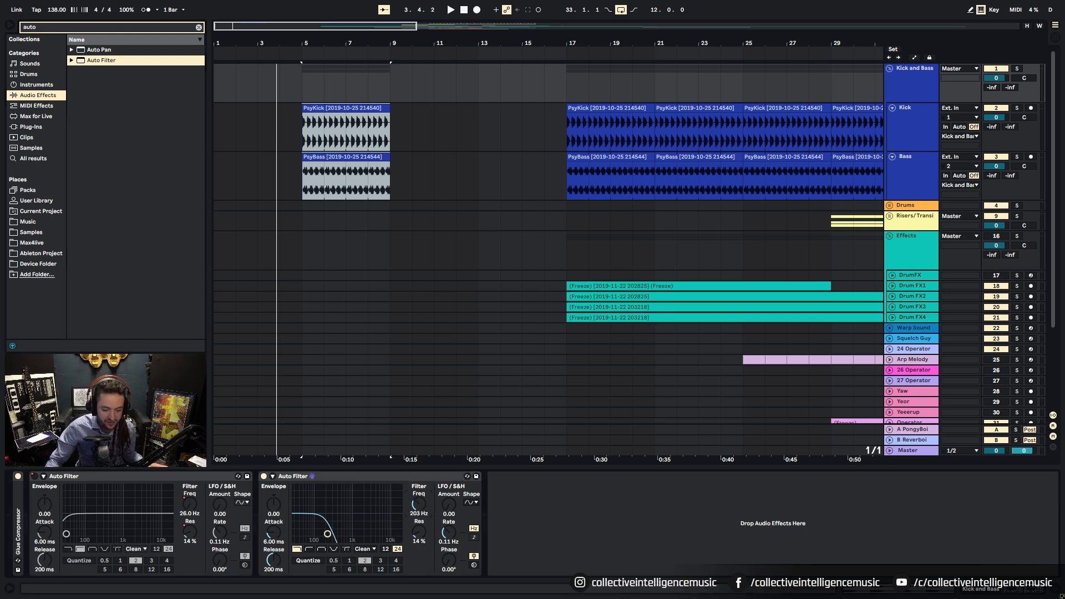
click(305, 106)
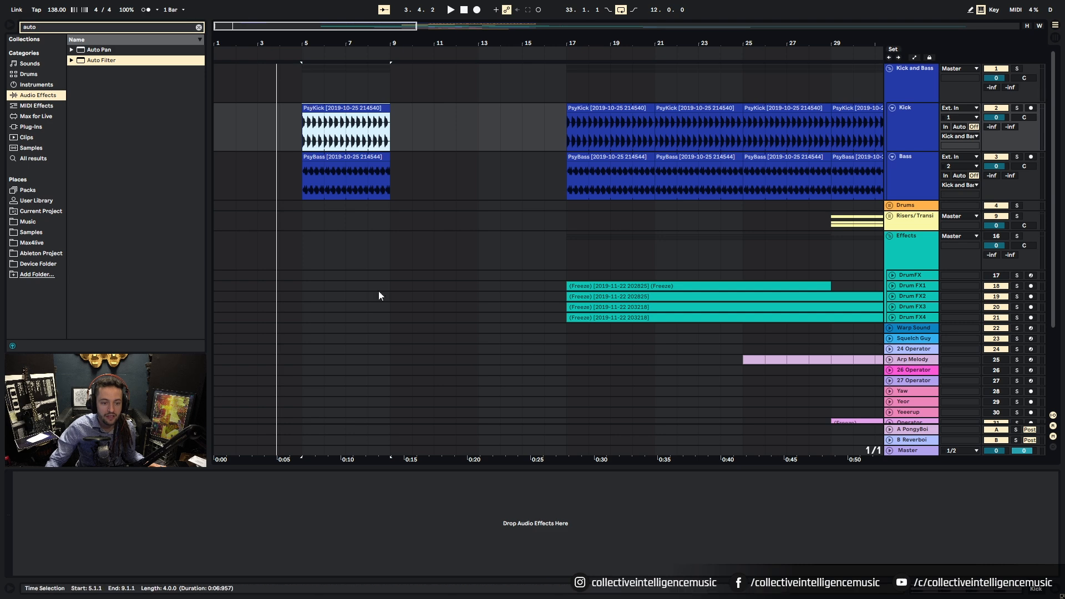
Step: Show the second Auto Filter's Device On automation on the Kick and Bass group and clear old breakpoints
click(836, 99)
key(space)
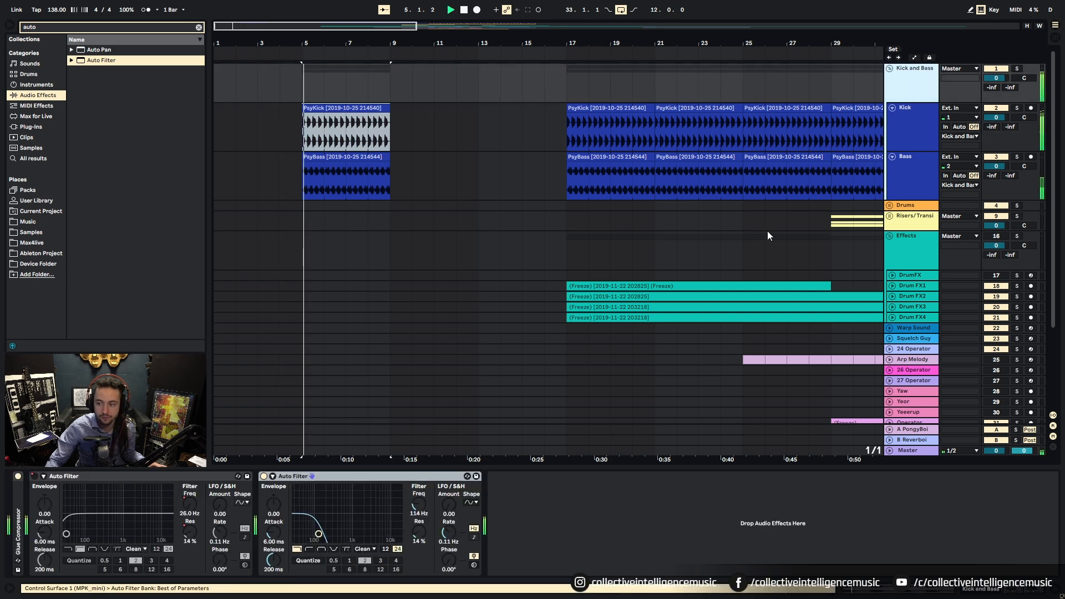
right_click(420, 508)
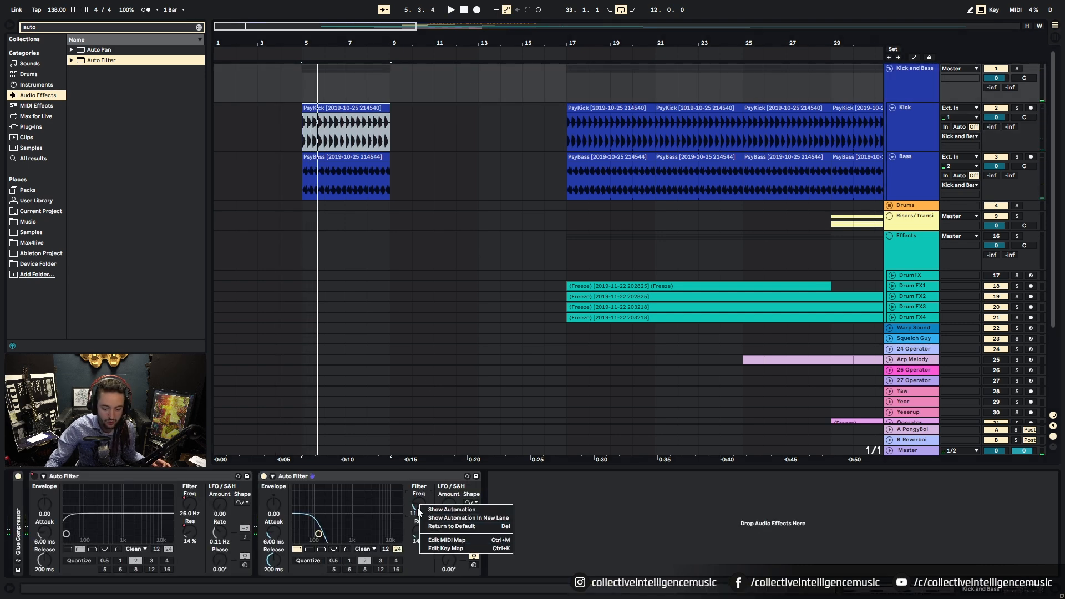
click(447, 509)
click(264, 476)
click(263, 475)
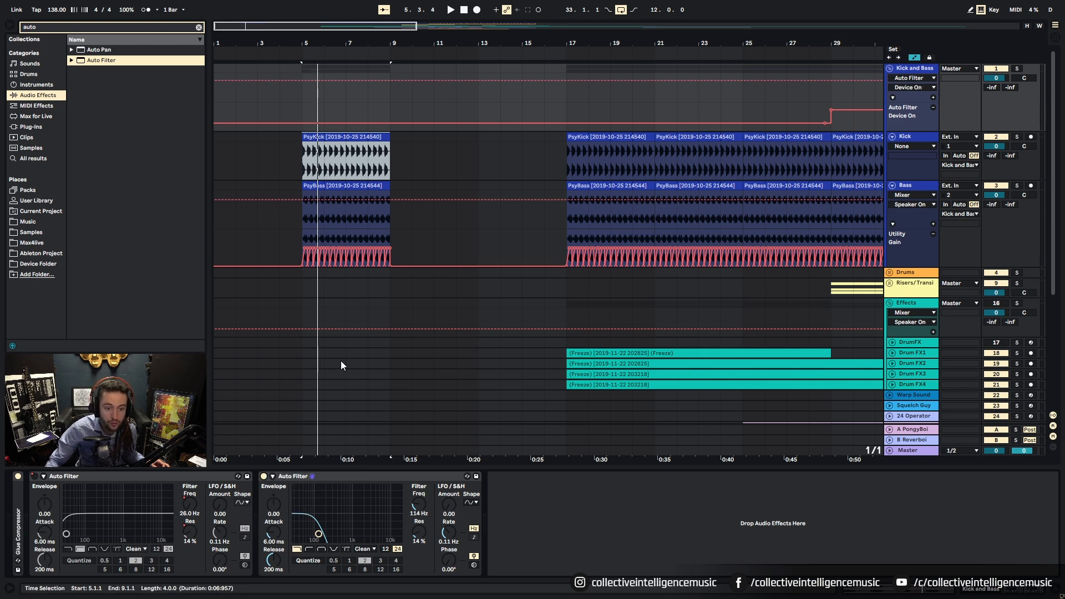
click(932, 97)
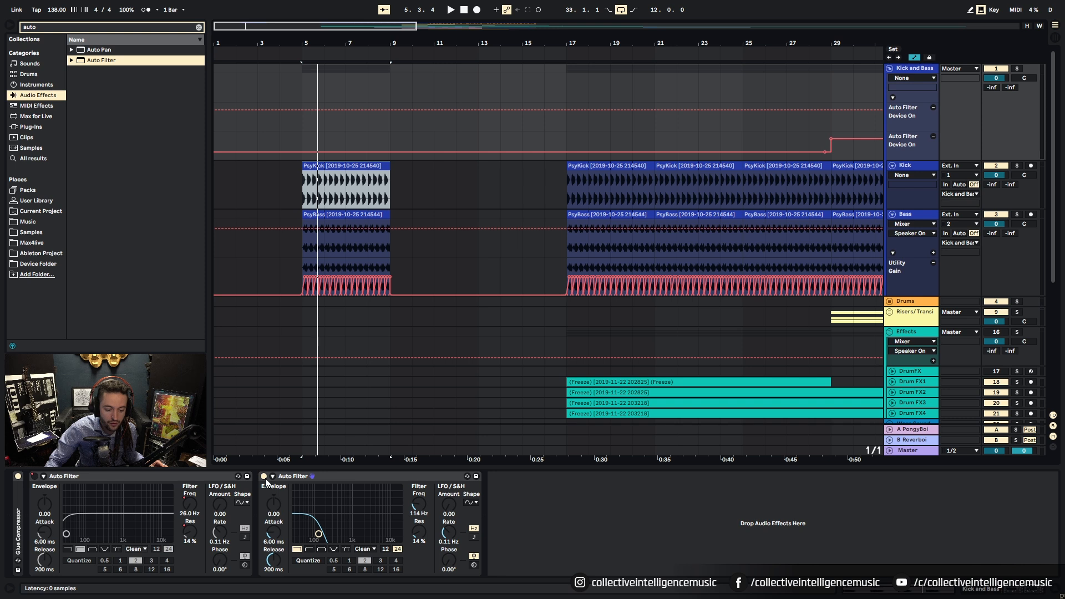
click(302, 110)
click(543, 110)
Step: Draw the filter's Device On automation on before bar 33 and off after, then play from bar 5
drag(854, 45, 736, 54)
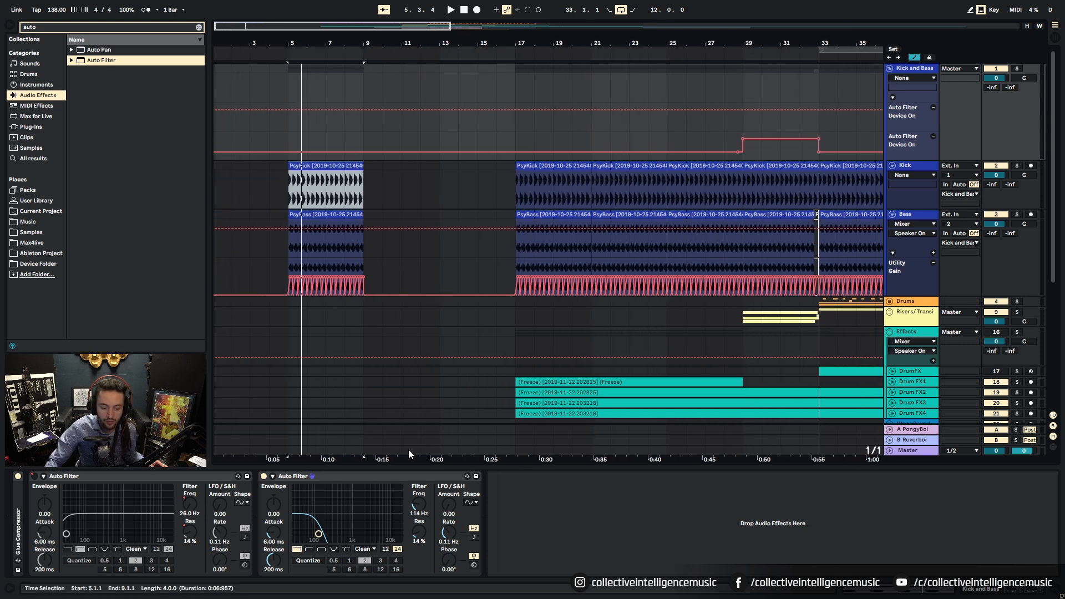
click(264, 478)
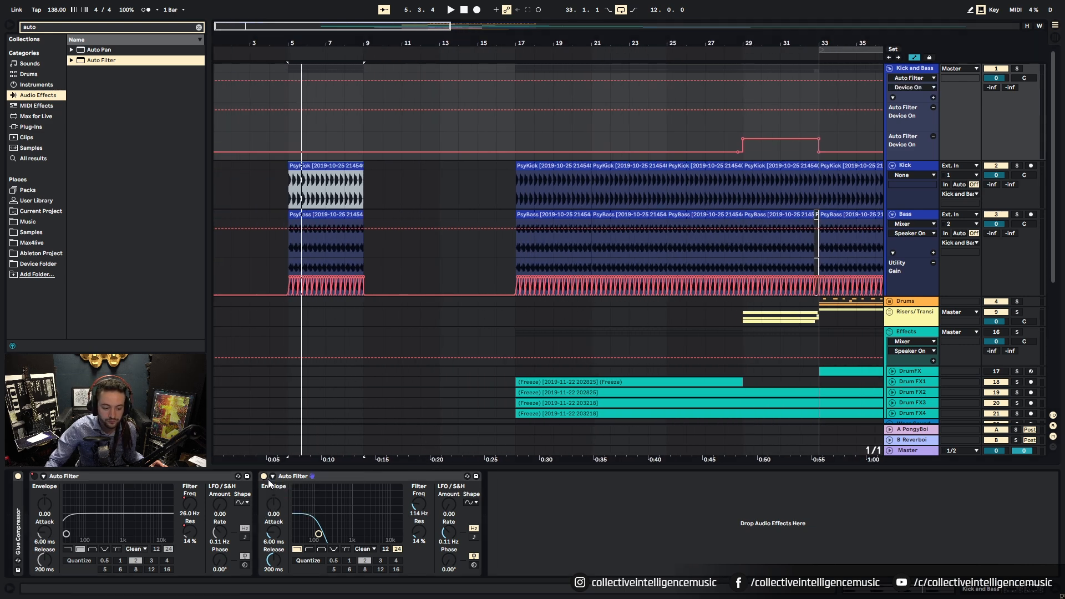
drag(818, 111, 816, 123)
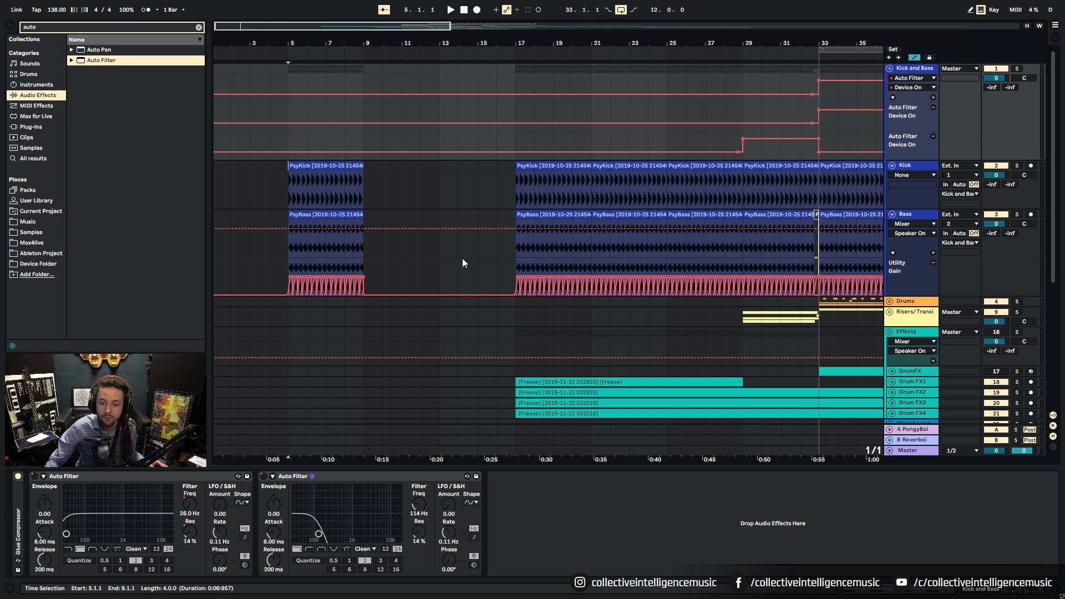
drag(817, 123, 824, 110)
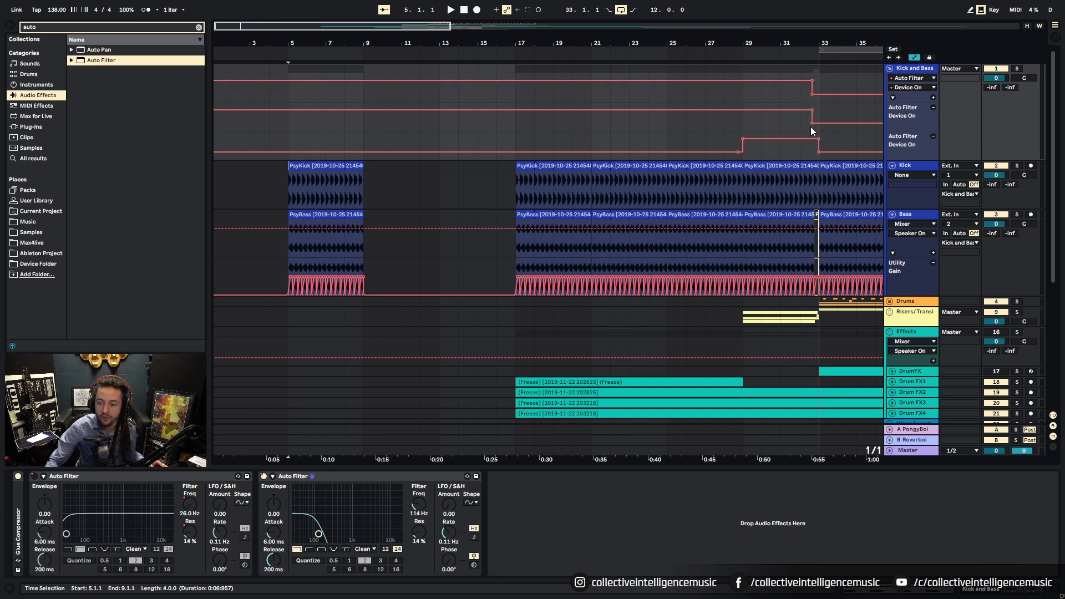
click(277, 137)
key(space)
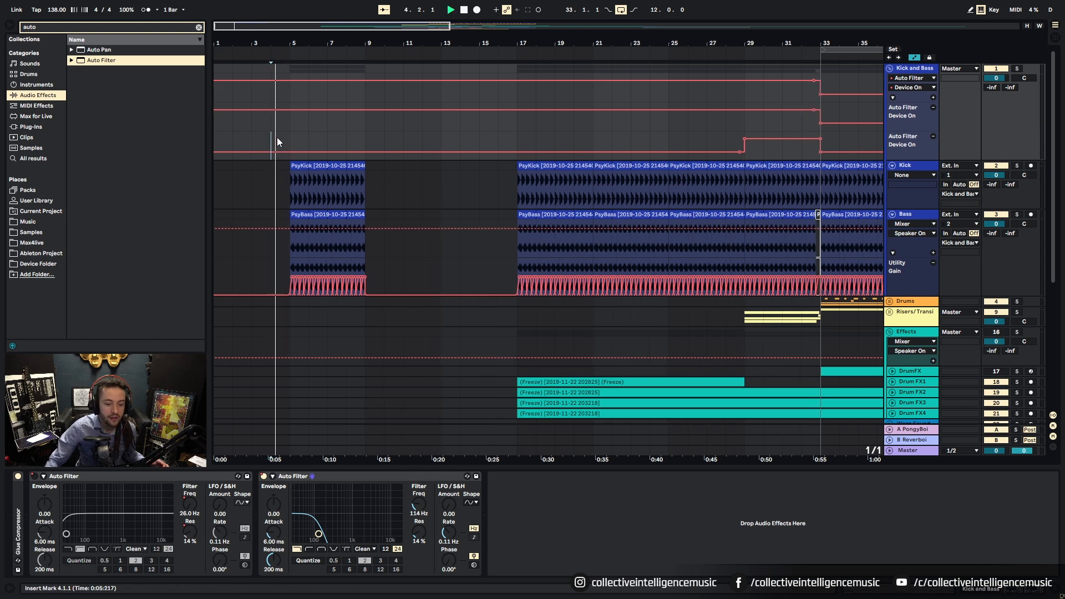
Step: Show the cutoff automation lane and duplicate the bar-5 kick and bass clips twice with Ctrl+D
right_click(420, 506)
click(440, 514)
click(337, 166)
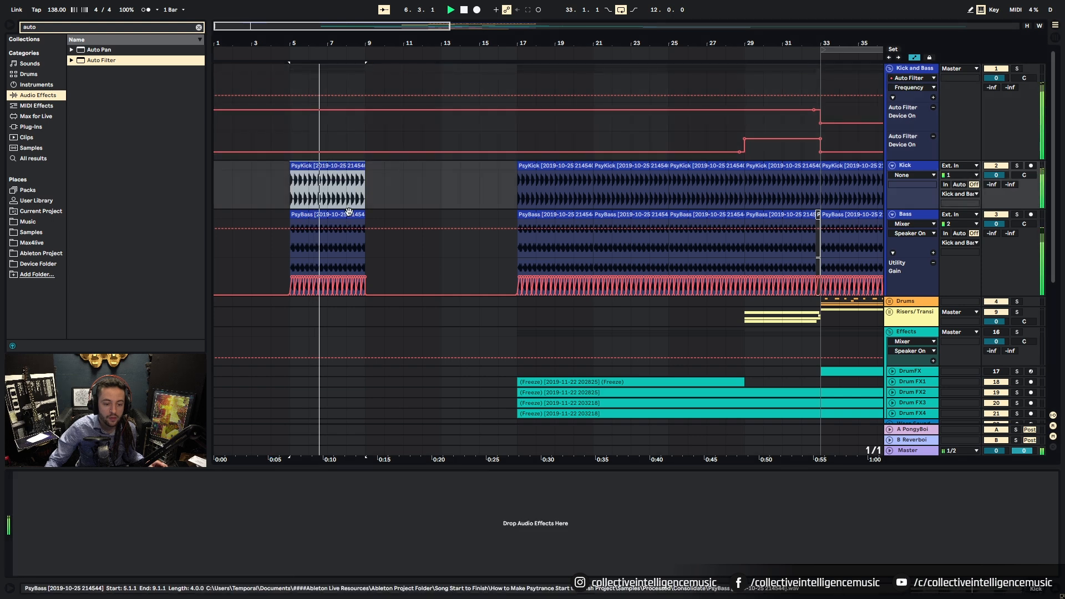
shift+click(353, 215)
key(ctrl+d)
drag(428, 59, 331, 43)
key(ctrl+d)
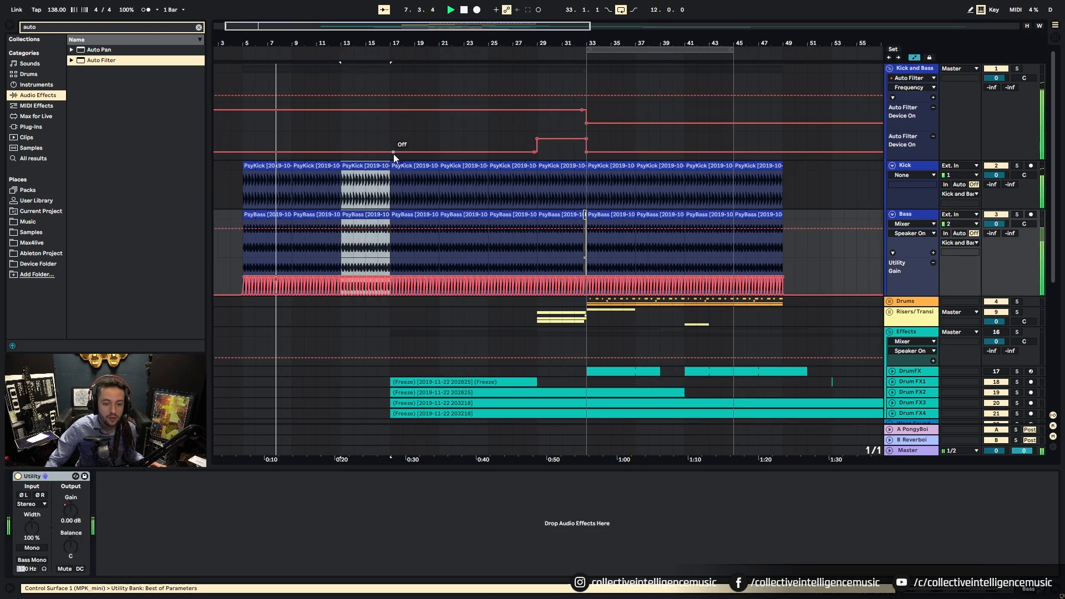
Step: Review the repeated kick clips and set the play start at bar 17
click(261, 164)
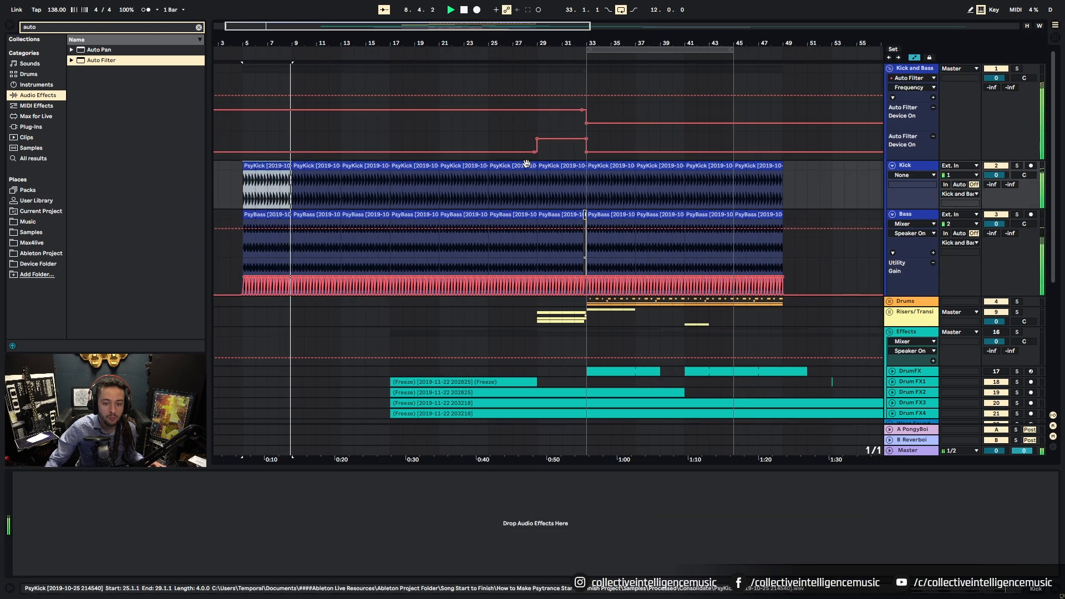
click(535, 191)
scroll(466, 241, down, 3)
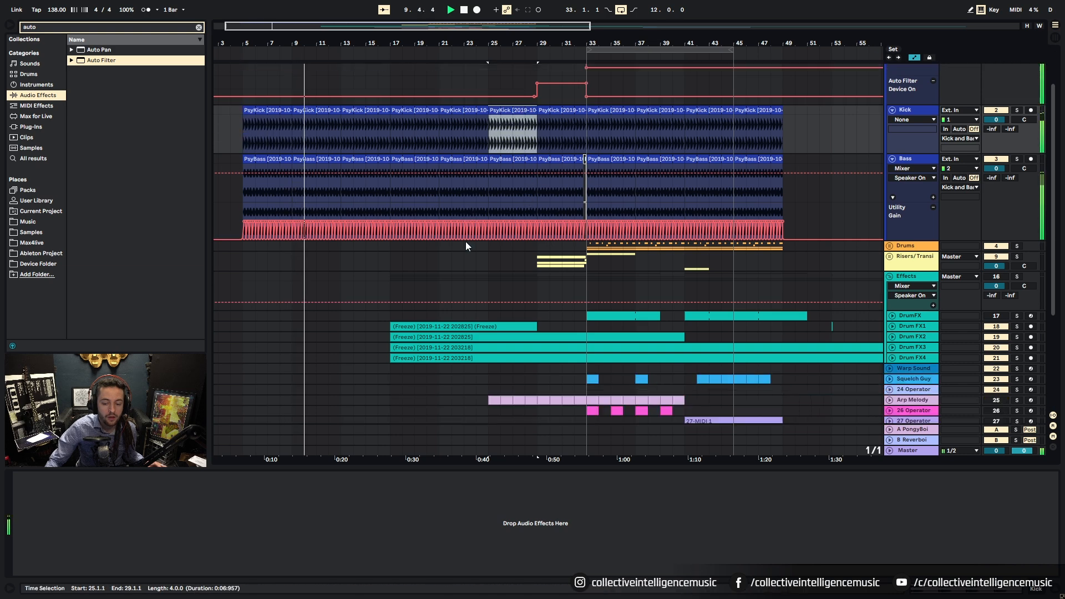
drag(483, 44, 455, 27)
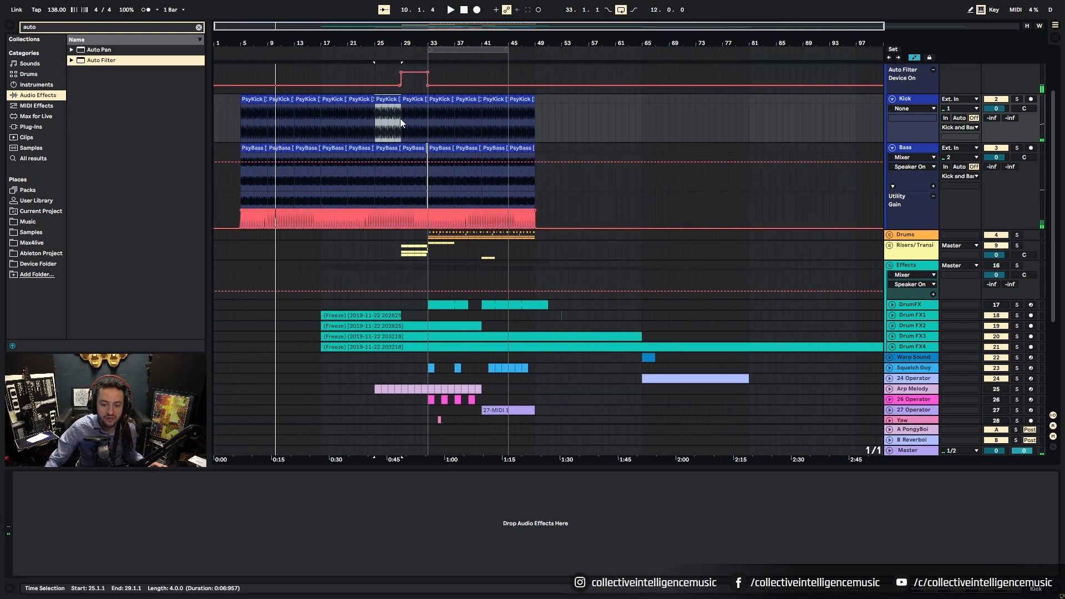
scroll(409, 332, down, 6)
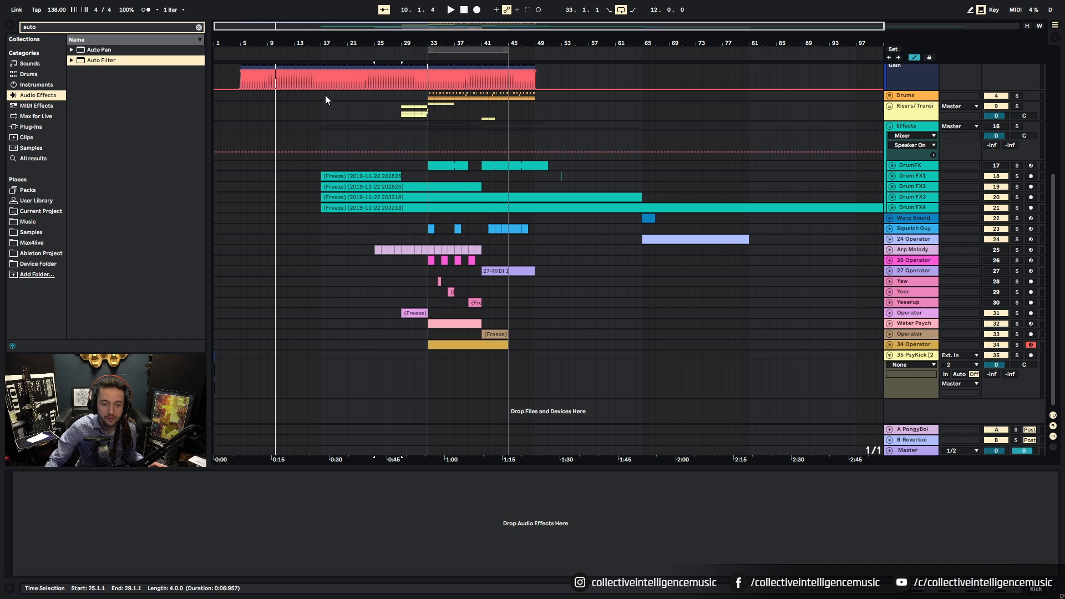
click(322, 95)
scroll(328, 259, up, 5)
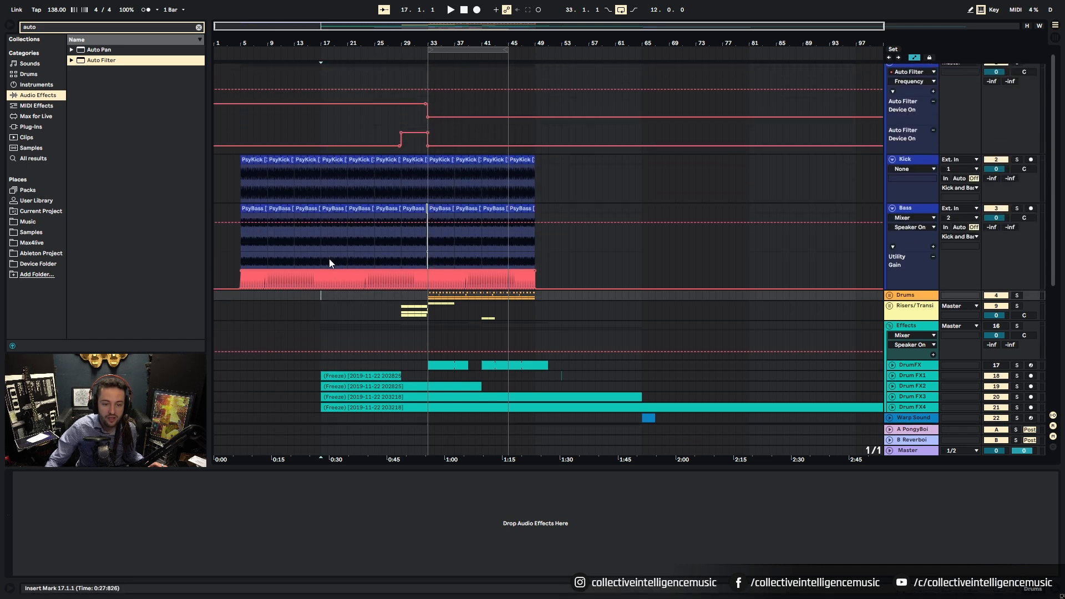
scroll(330, 264, up, 2)
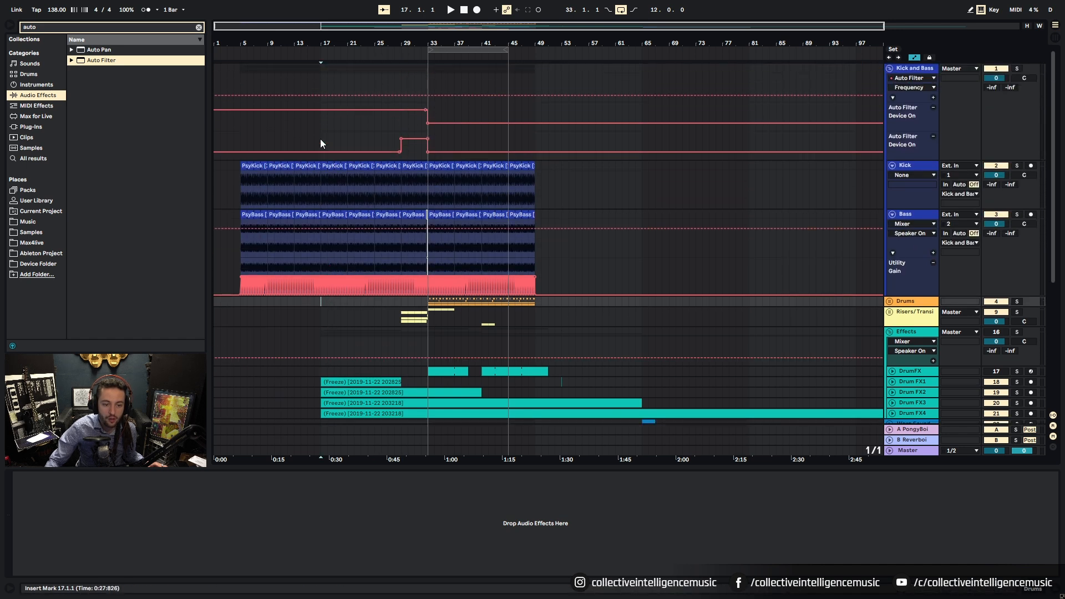
scroll(341, 304, down, 5)
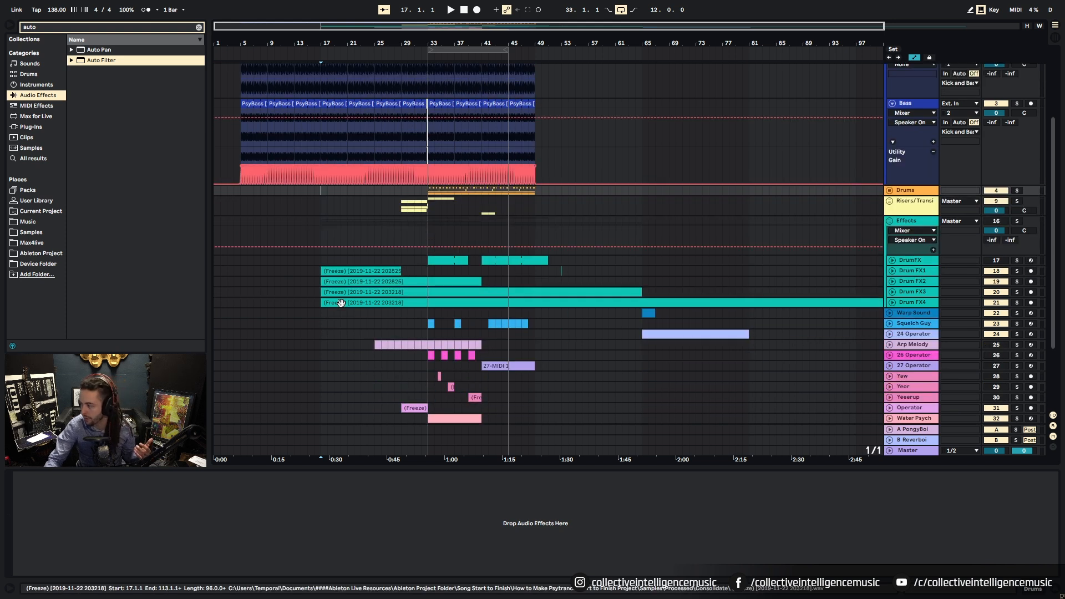
scroll(321, 300, up, 4)
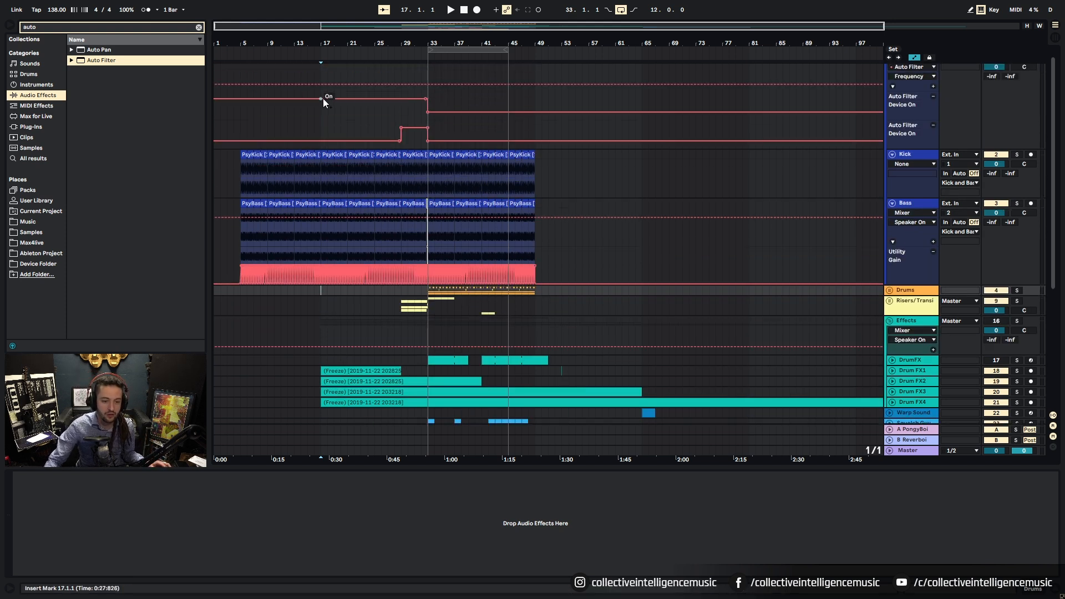
Step: Set the insert marker at bar 17 and open Set Time to Insert with Ctrl+I
click(319, 112)
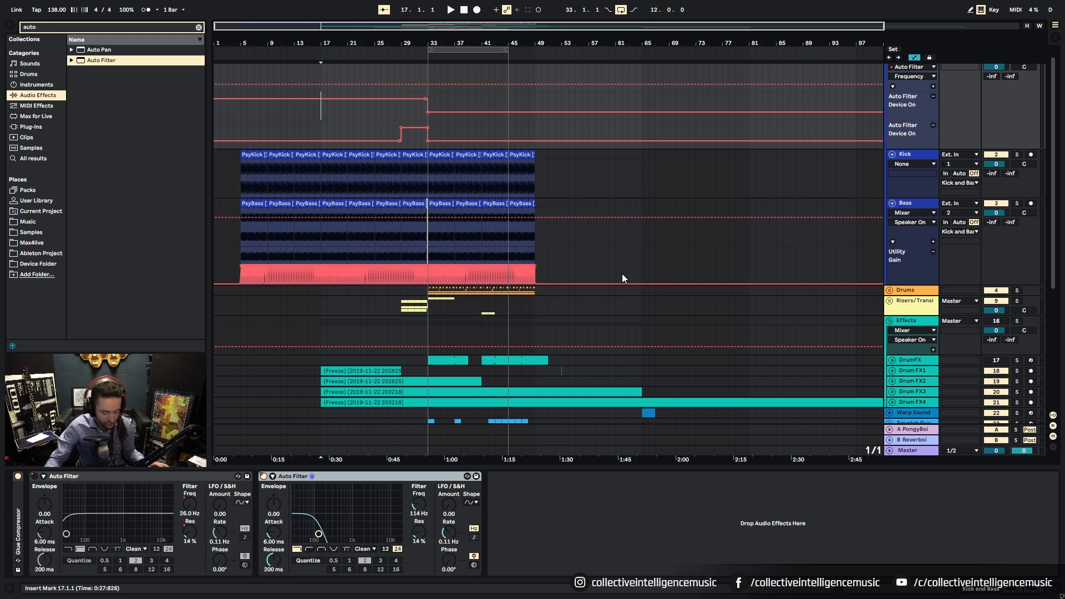
click(320, 72)
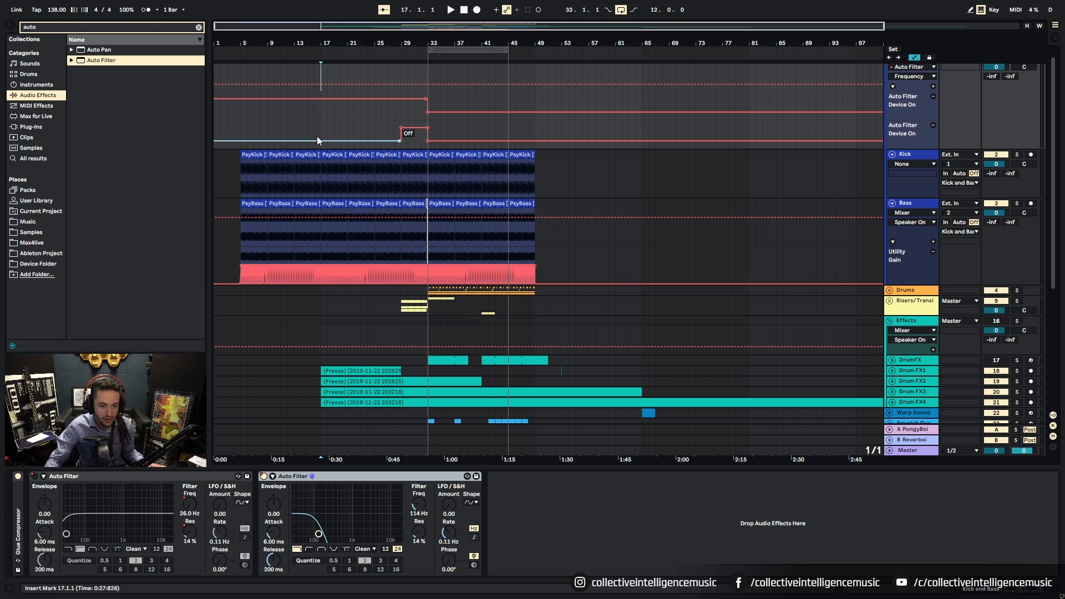
scroll(316, 155, down, 3)
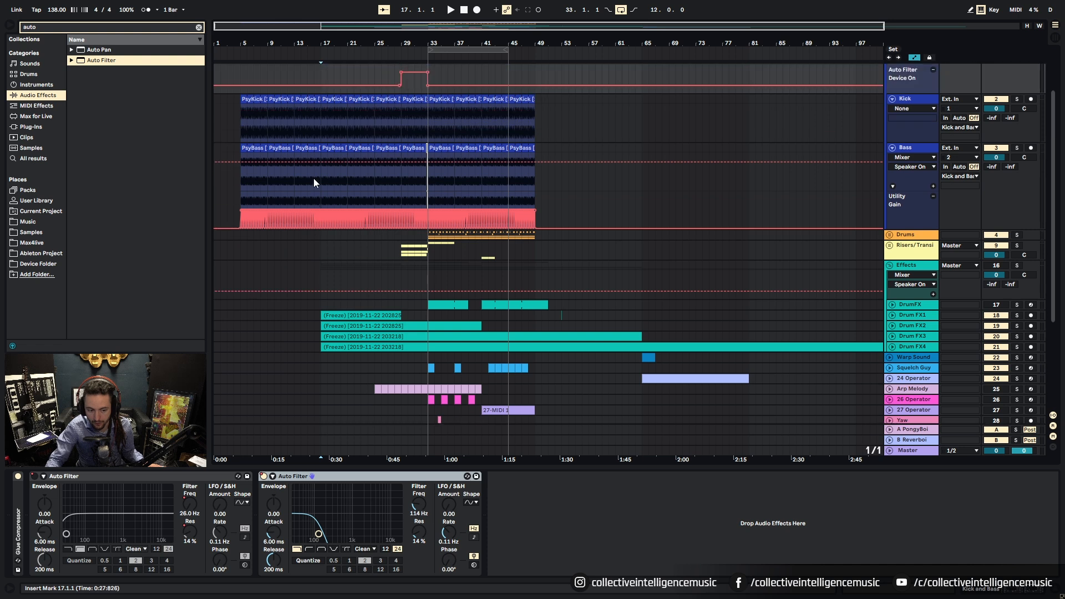
scroll(316, 182, up, 3)
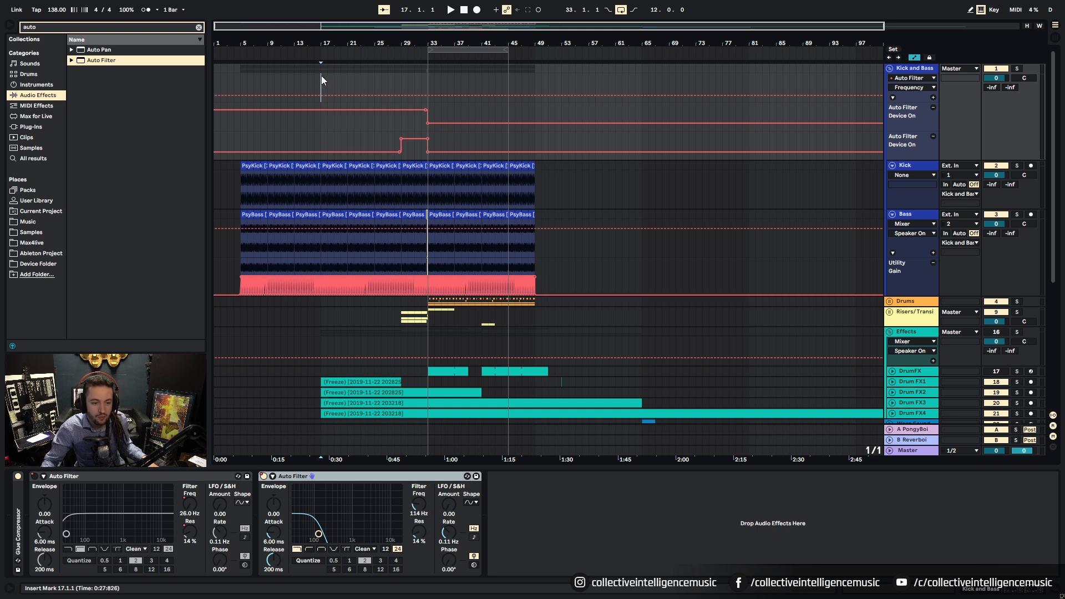
key(ctrl+i)
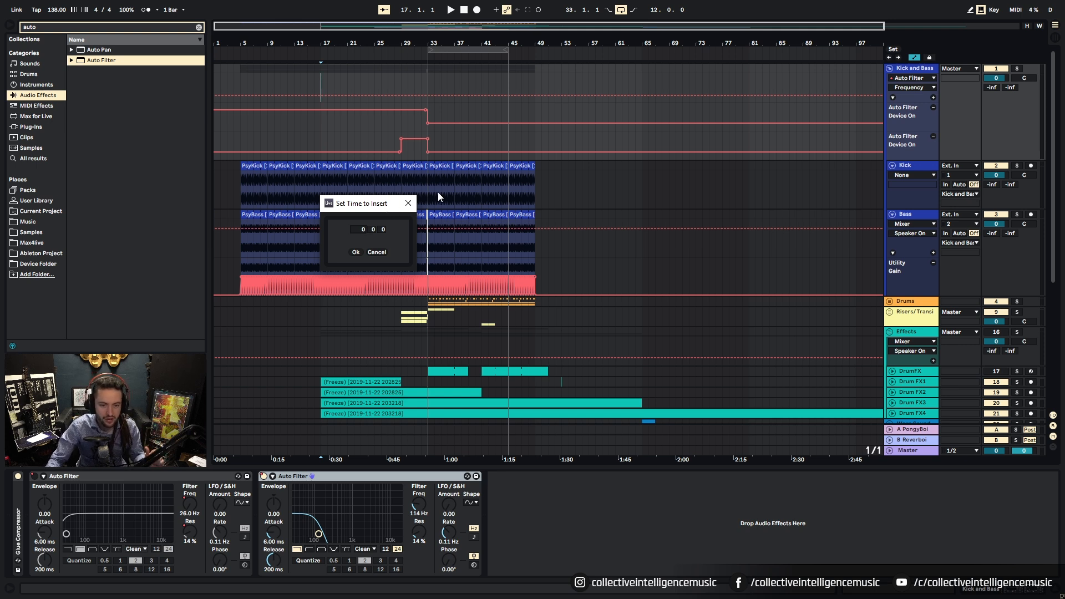
Step: Enter 128 bars in Set Time to Insert and confirm to add empty time at bar 17
click(362, 228)
text(12)
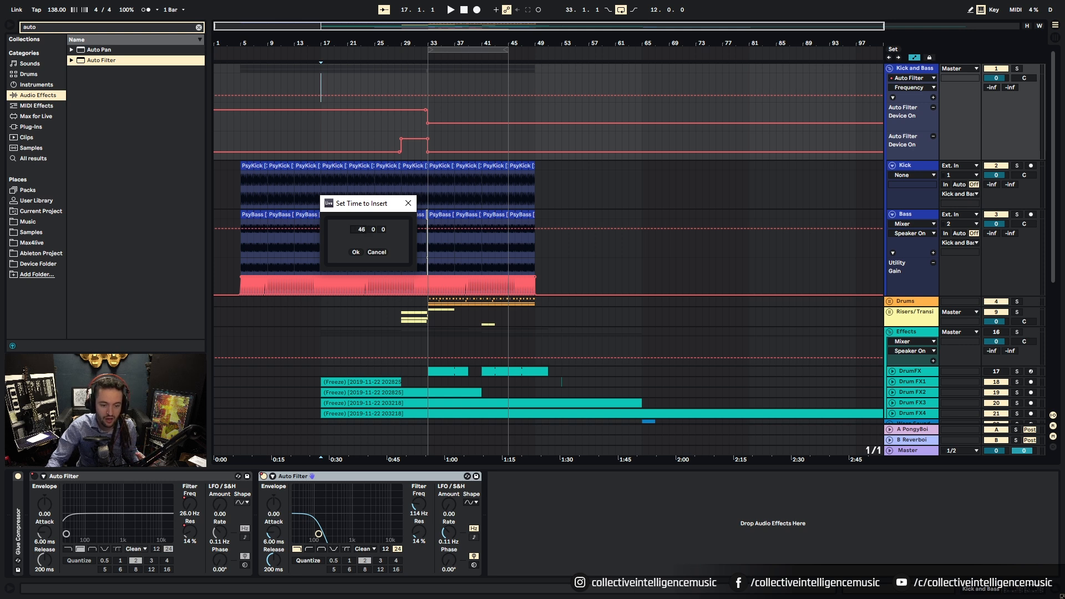
text(128)
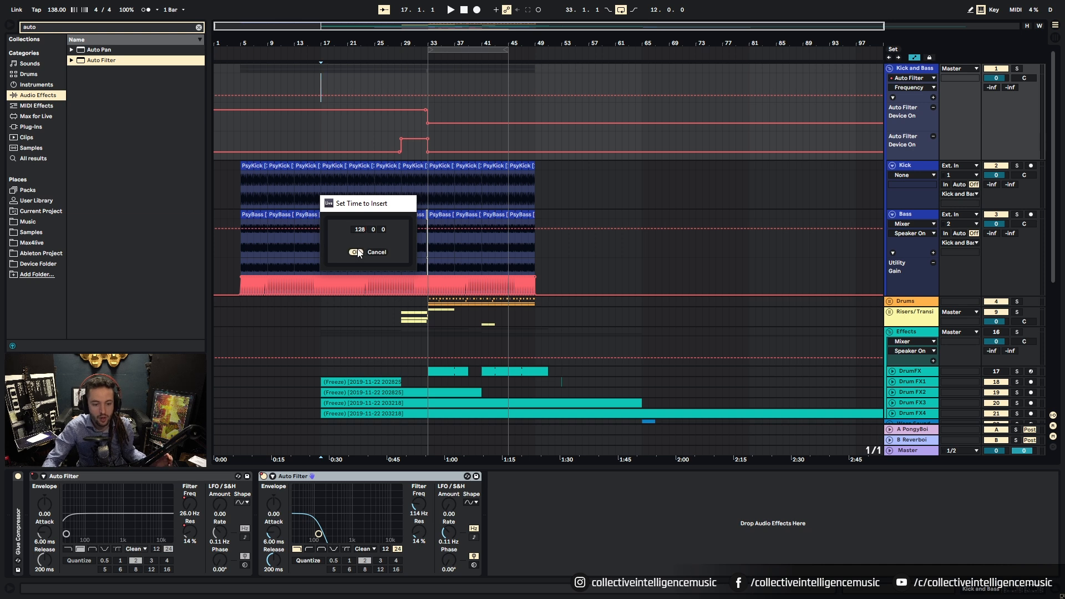
click(357, 251)
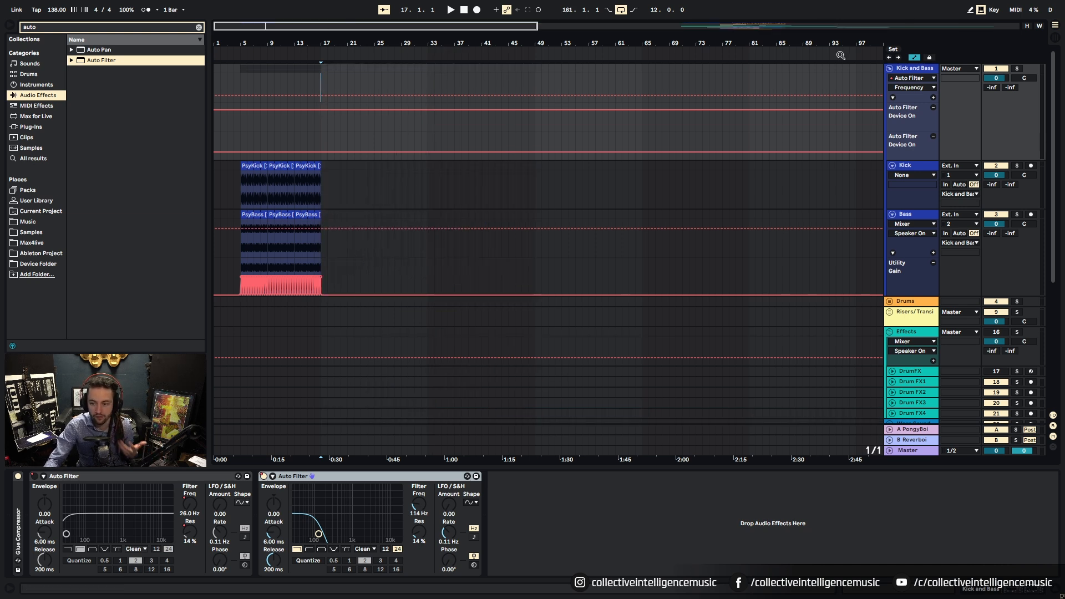
Step: Zoom in around bar 17 and add a locator there
key(w)
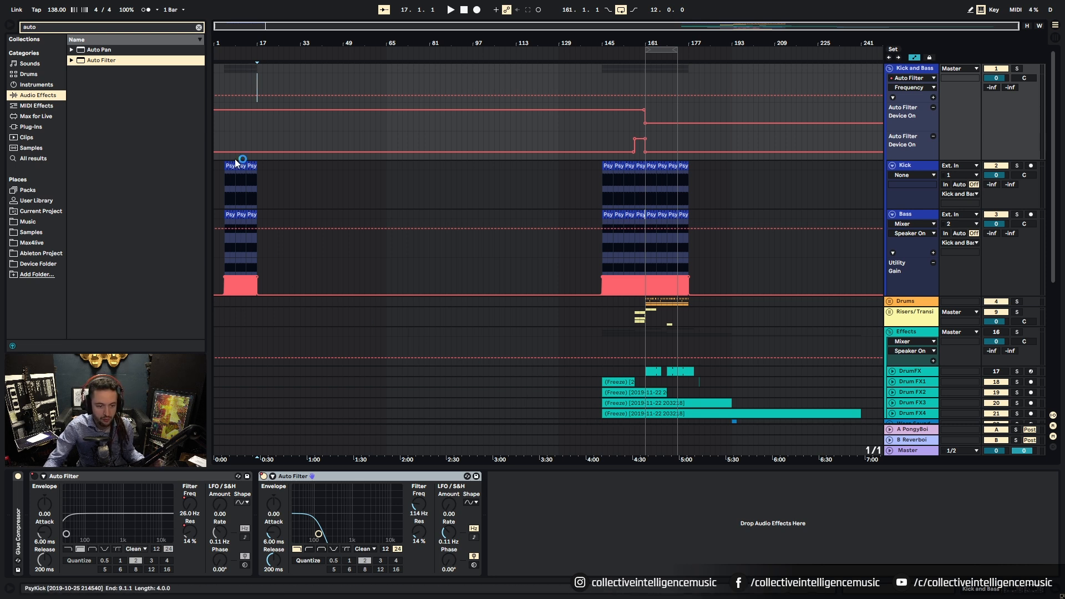
drag(259, 43, 333, 48)
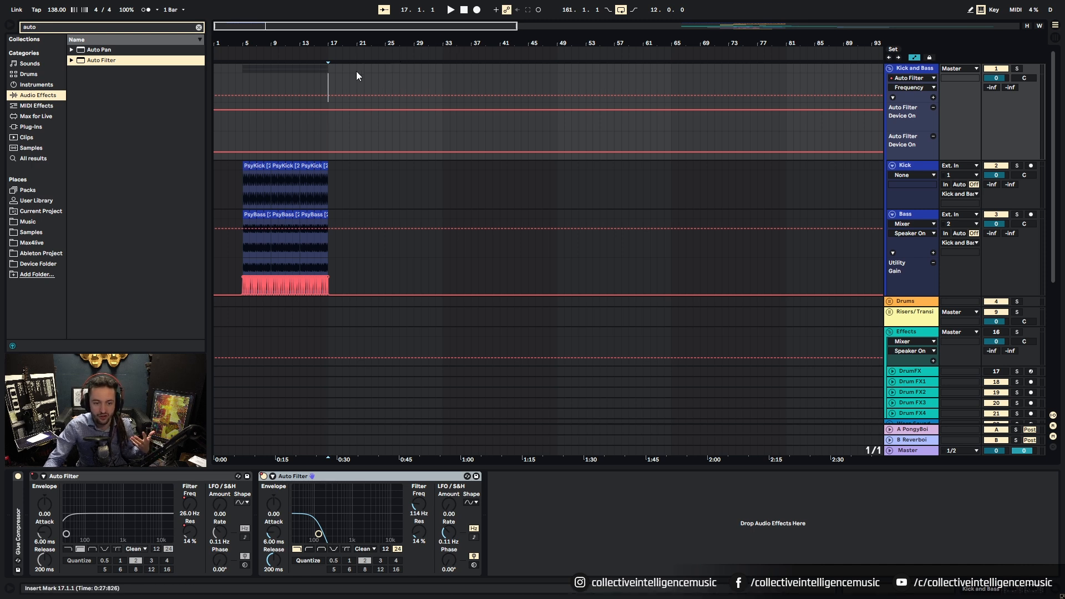
drag(330, 45, 593, 60)
right_click(445, 54)
click(470, 80)
mouse_move(444, 55)
mouse_down()
mouse_move(604, 72)
mouse_move(437, 90)
mouse_move(445, 65)
mouse_up()
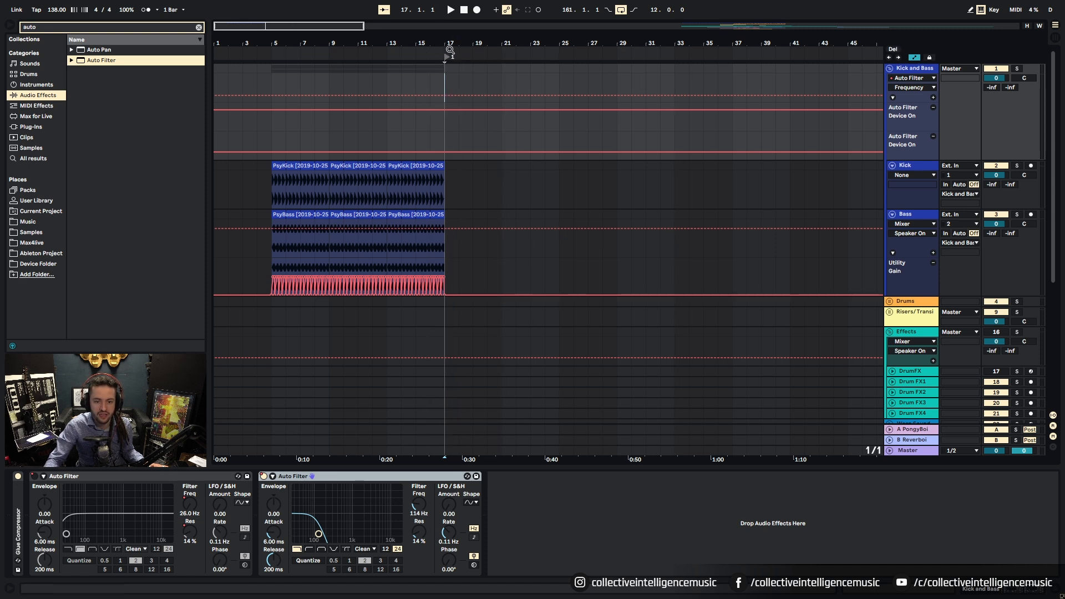
Step: Rename the bar 17 locator to KBSTART
right_click(448, 55)
click(497, 110)
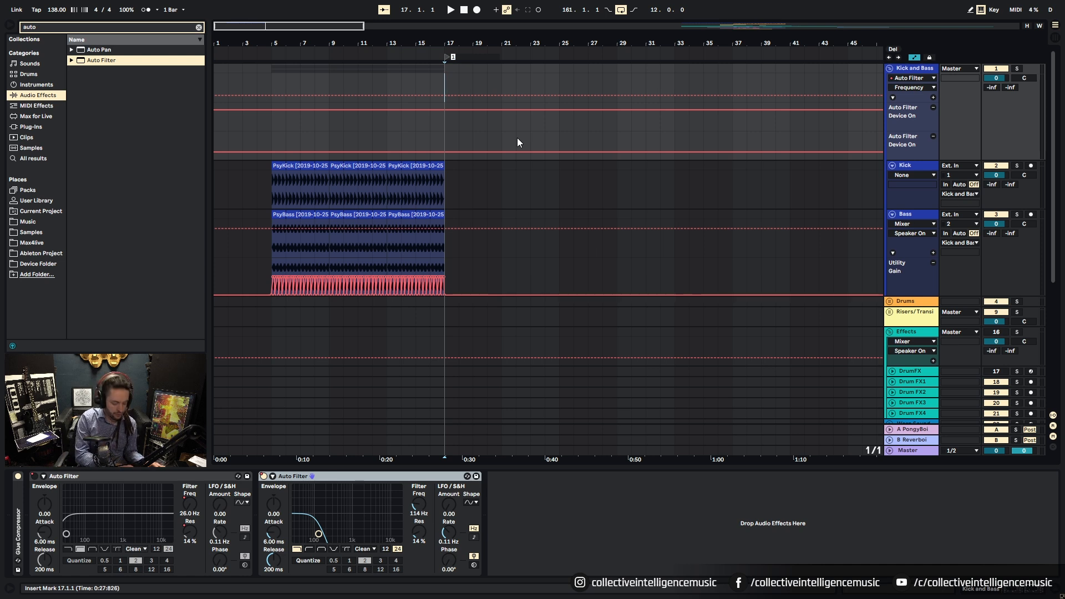
text(Start)
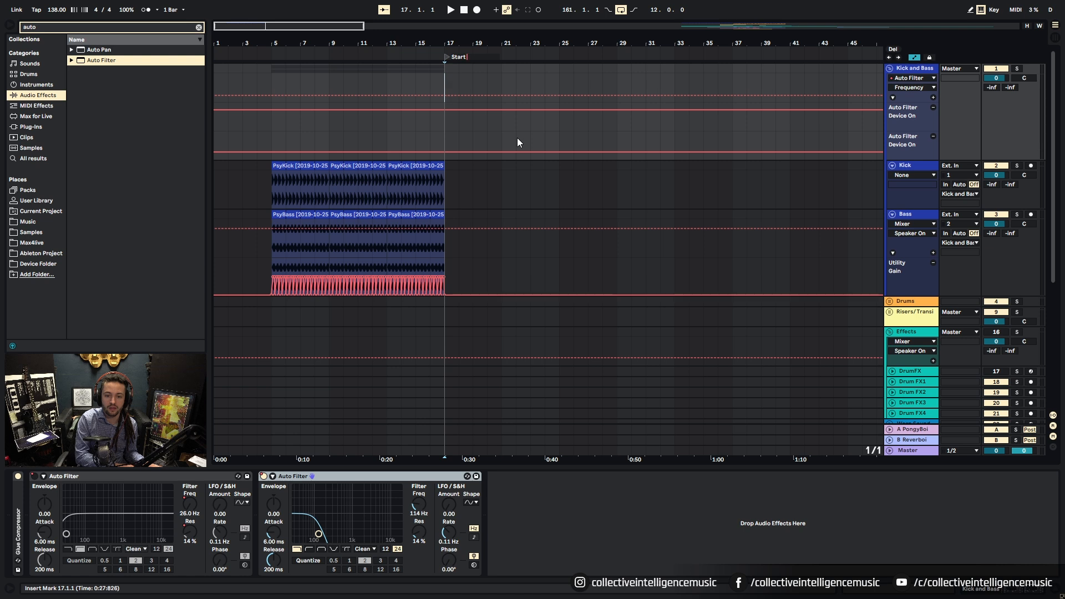
key(BackSpace)
key(BackSpace)
key(BackSpace)
text(KBSTART)
key(Return)
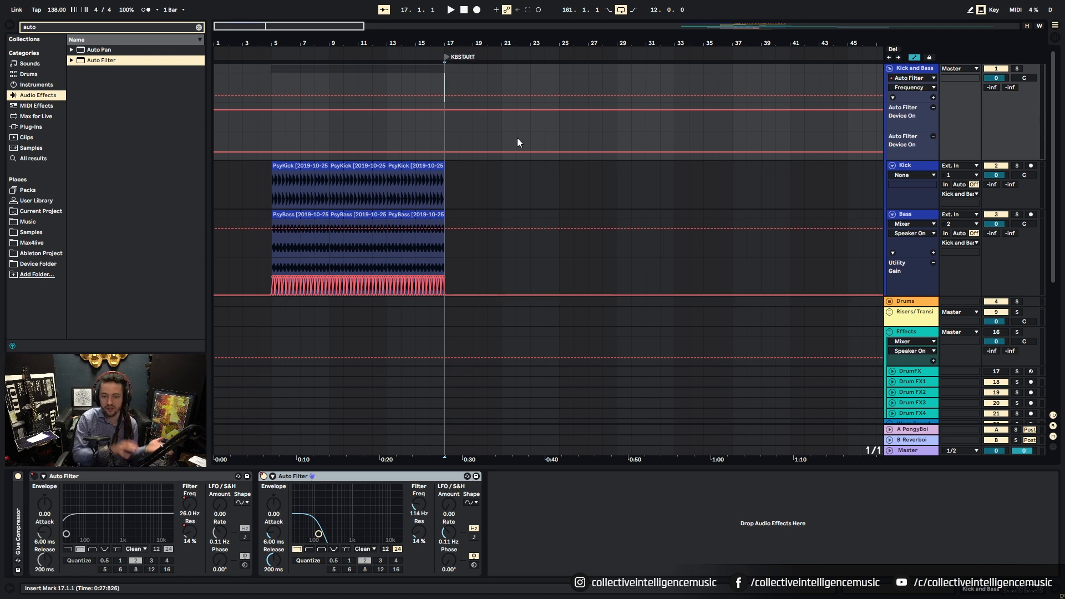
Step: Add a locator at bar 1 and name it INTRO
drag(225, 48, 227, 46)
right_click(217, 57)
click(230, 85)
right_click(214, 57)
click(289, 128)
text(INTRO)
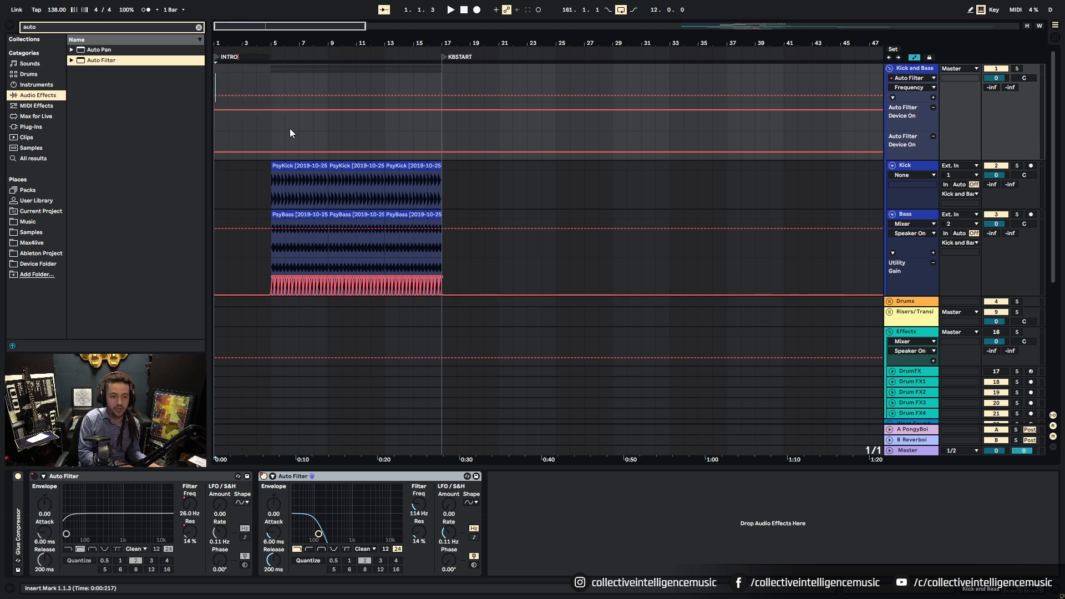
key(Return)
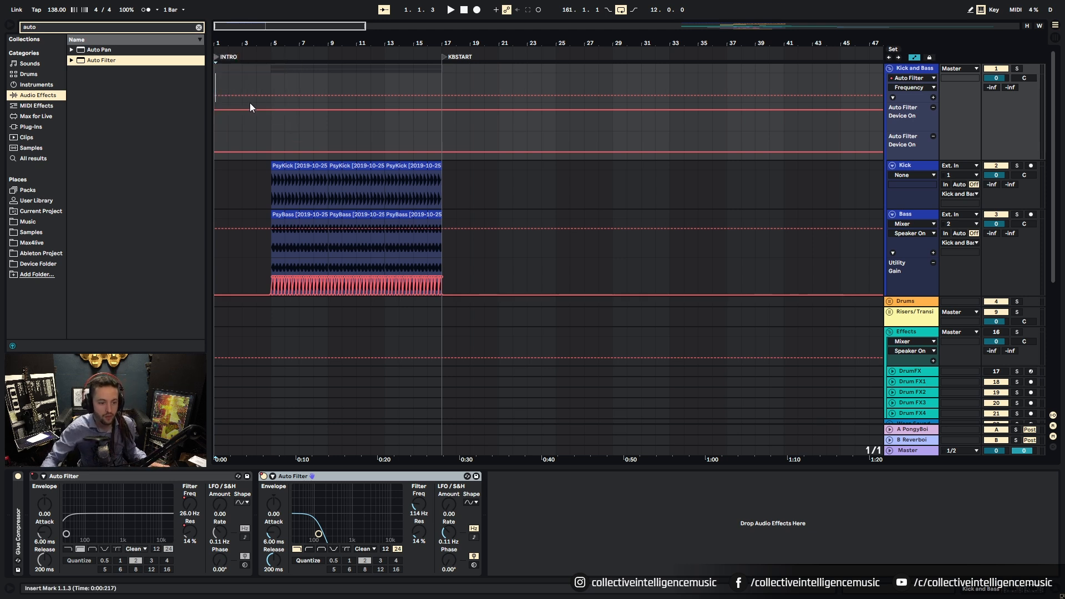
Step: Play the arrangement from the beginning and zoom out to see all of it
key(space)
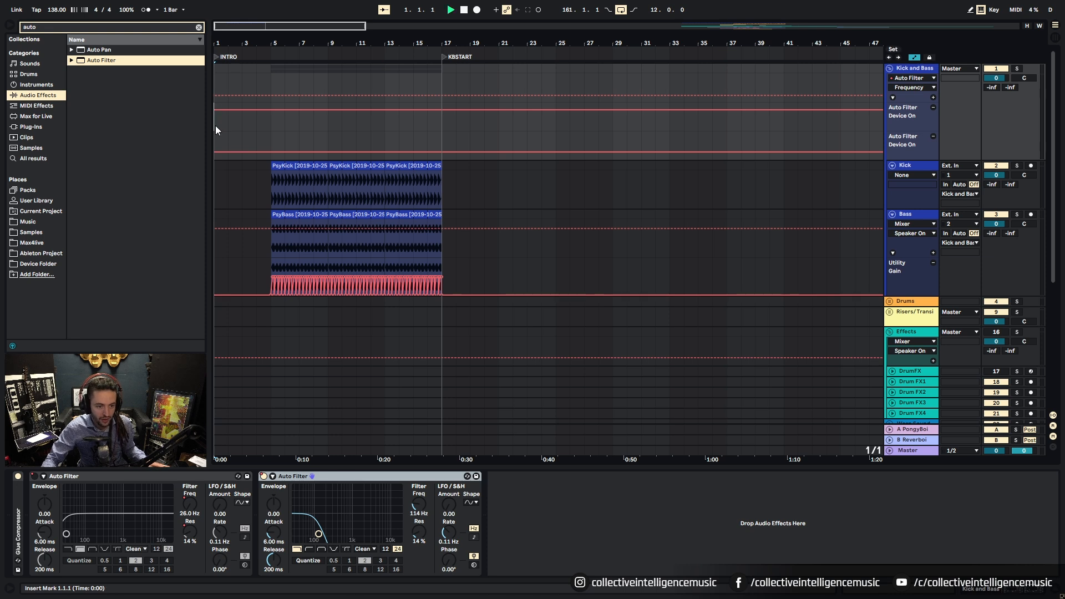
key(minus)
key(minus)
key(minus)
key(minus)
scroll(503, 334, down, 2)
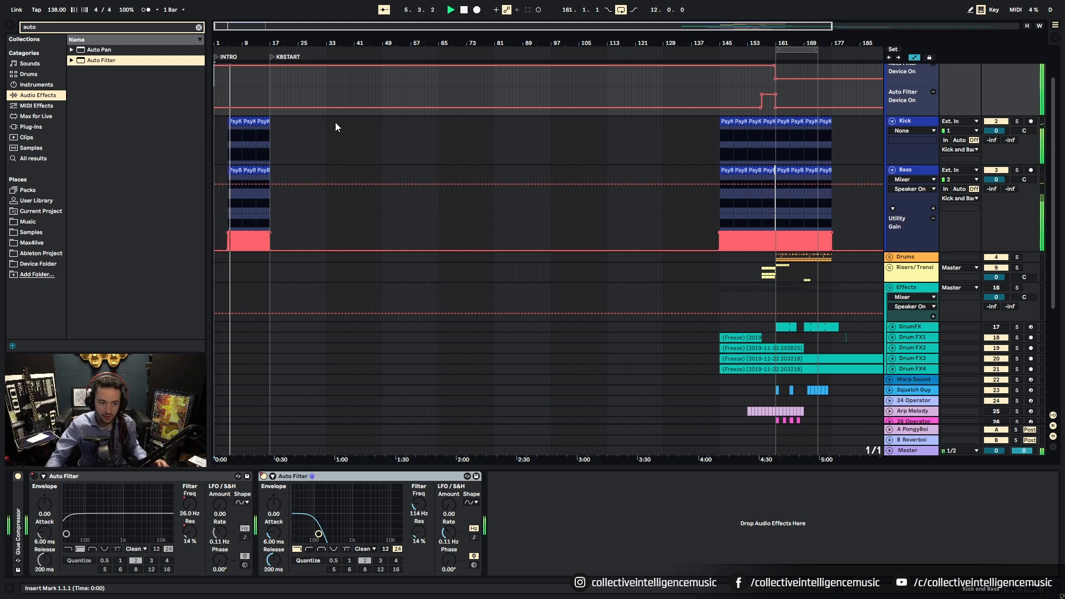
Step: Show the second Auto Filter's frequency automation and ramp it upward, curved, from bar 5 to bar 17
drag(229, 46, 333, 374)
right_click(420, 509)
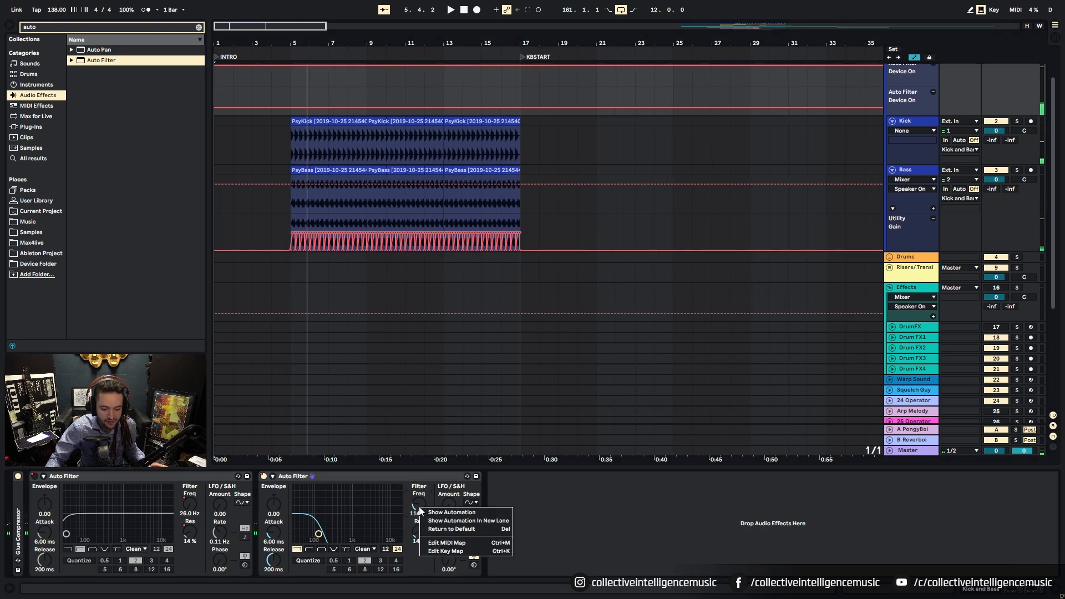
click(444, 512)
click(291, 95)
mouse_move(521, 94)
mouse_down()
mouse_move(520, 74)
mouse_move(511, 106)
mouse_up()
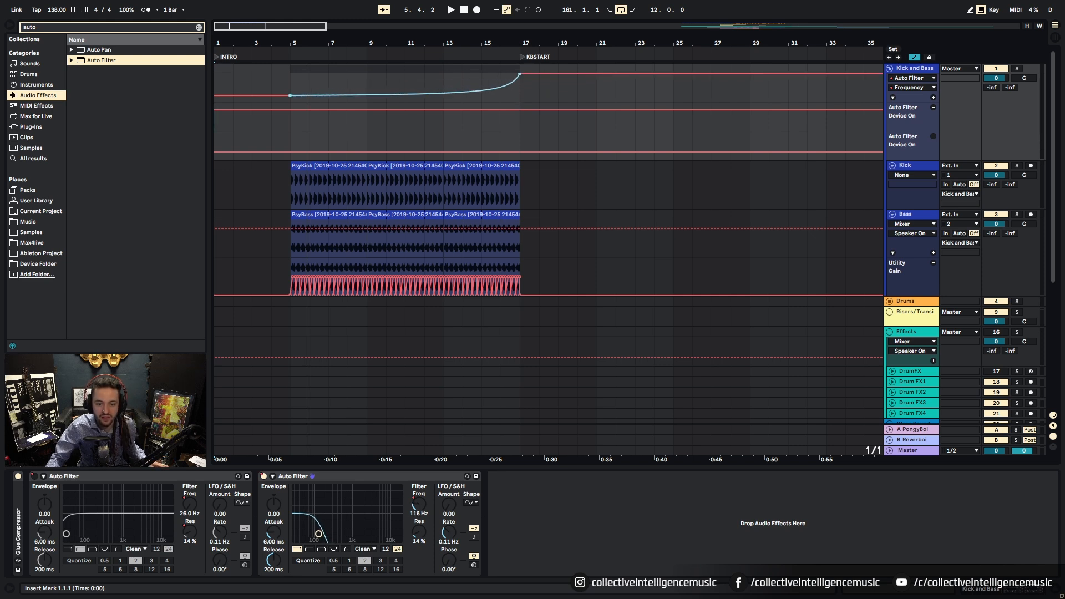
Step: Audition from around bar 14–15, then show the first filter's Device On automation lane
click(465, 77)
key(space)
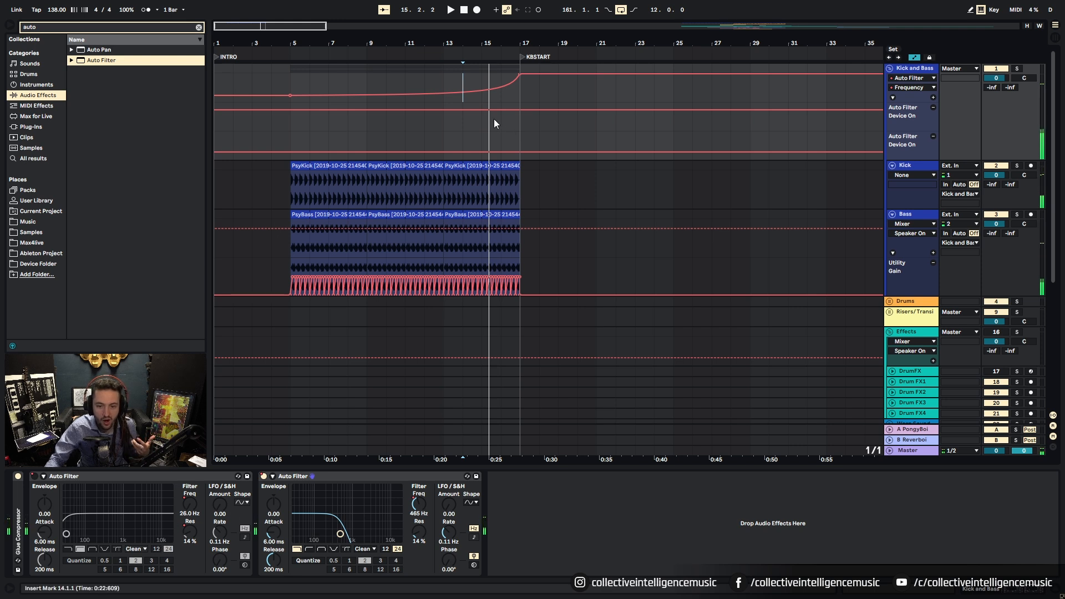
click(480, 81)
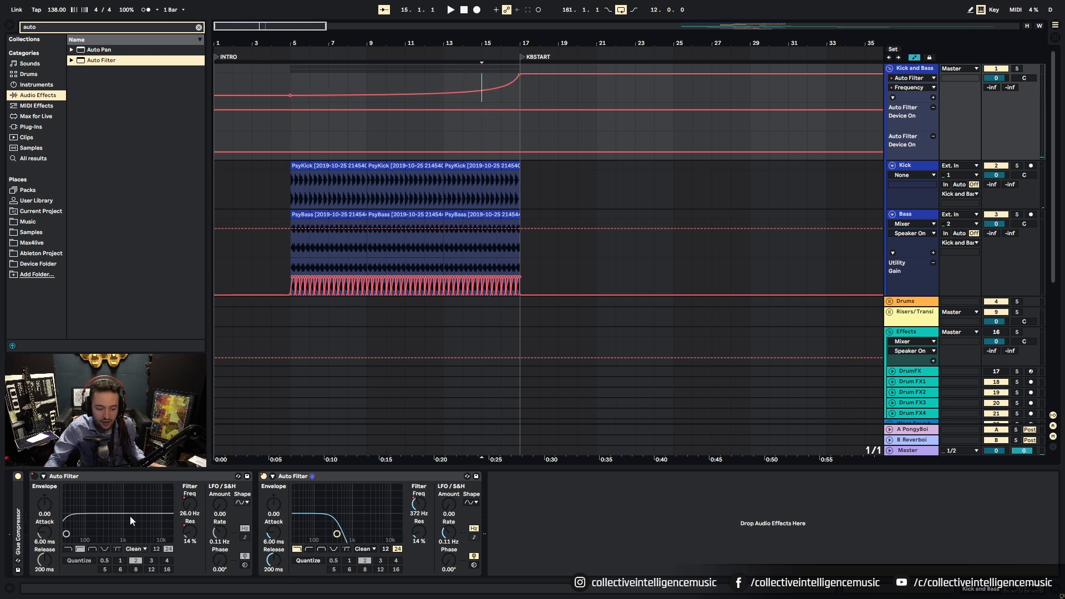
right_click(34, 477)
click(45, 485)
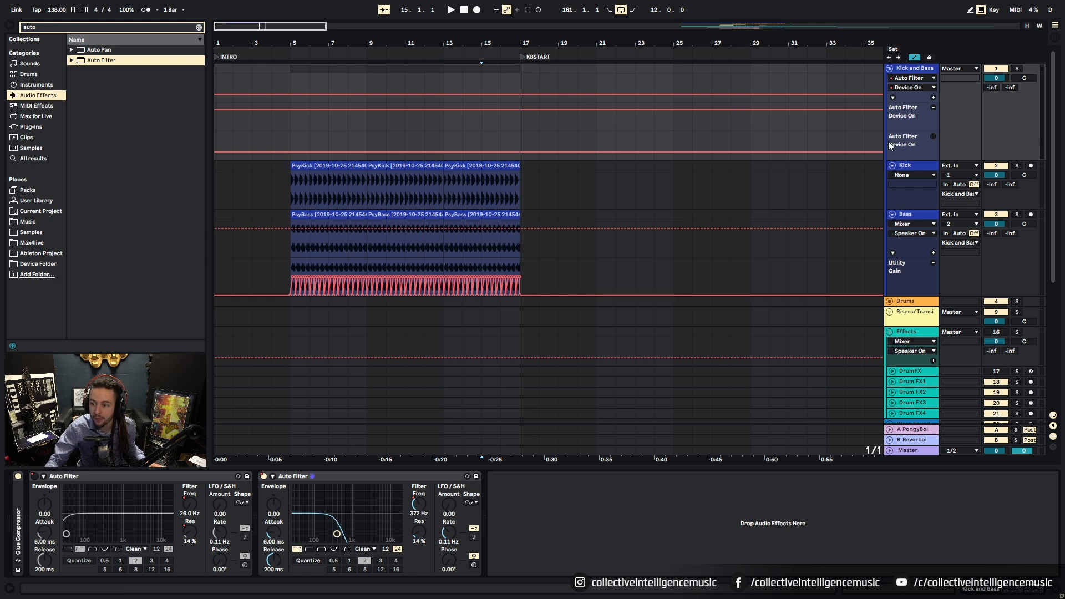
Step: Turn the filters on from bar 15 to 17, curving the frequency up to 1.52 kHz at bar 17
drag(515, 151, 505, 137)
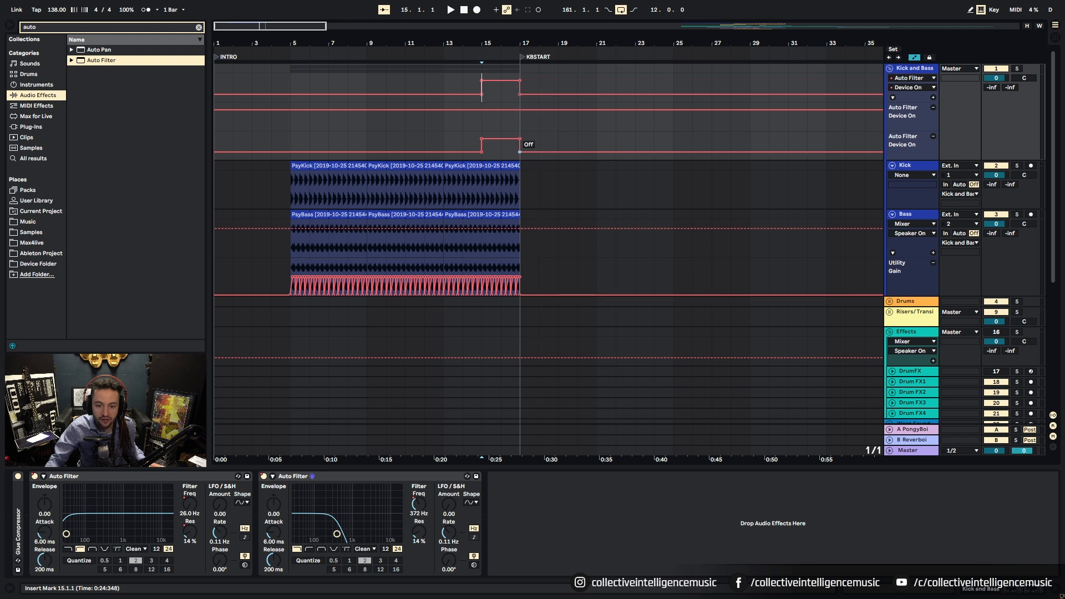
right_click(190, 505)
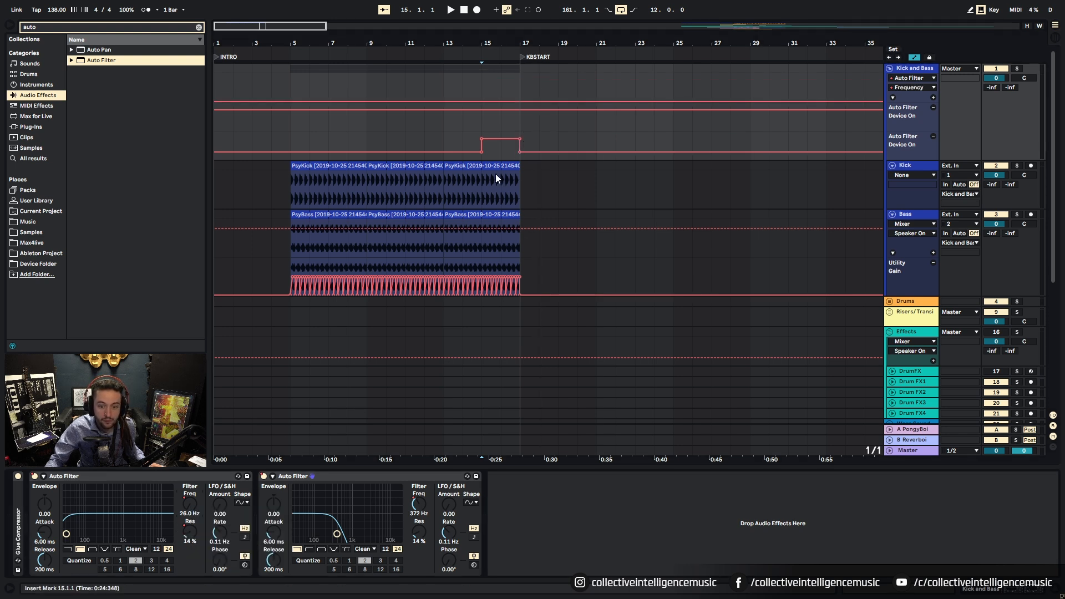
click(933, 97)
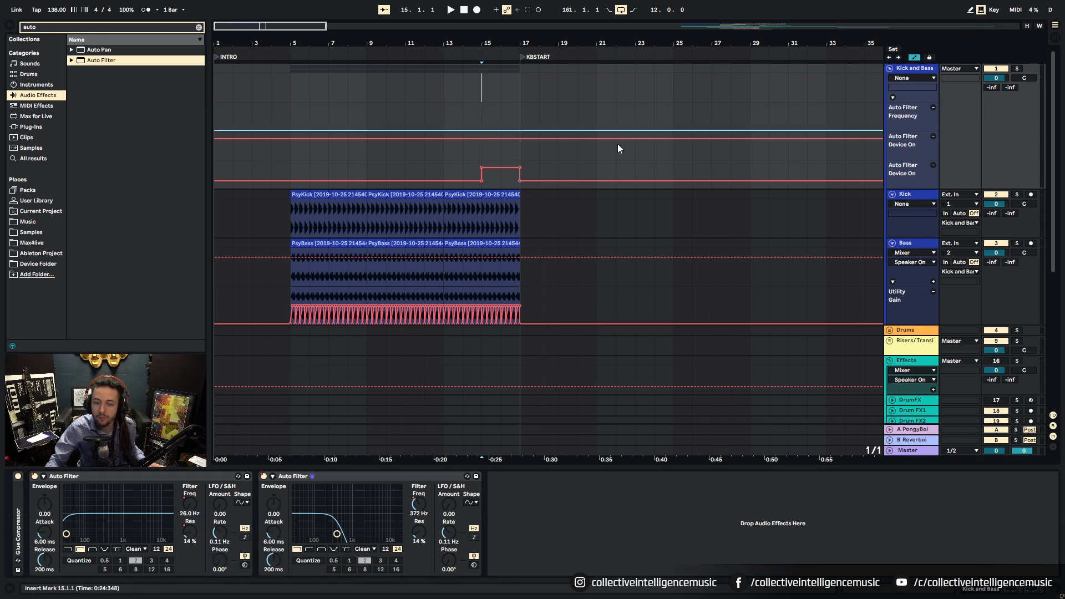
mouse_move(518, 130)
mouse_down()
mouse_move(519, 111)
mouse_move(502, 129)
mouse_up()
click(481, 118)
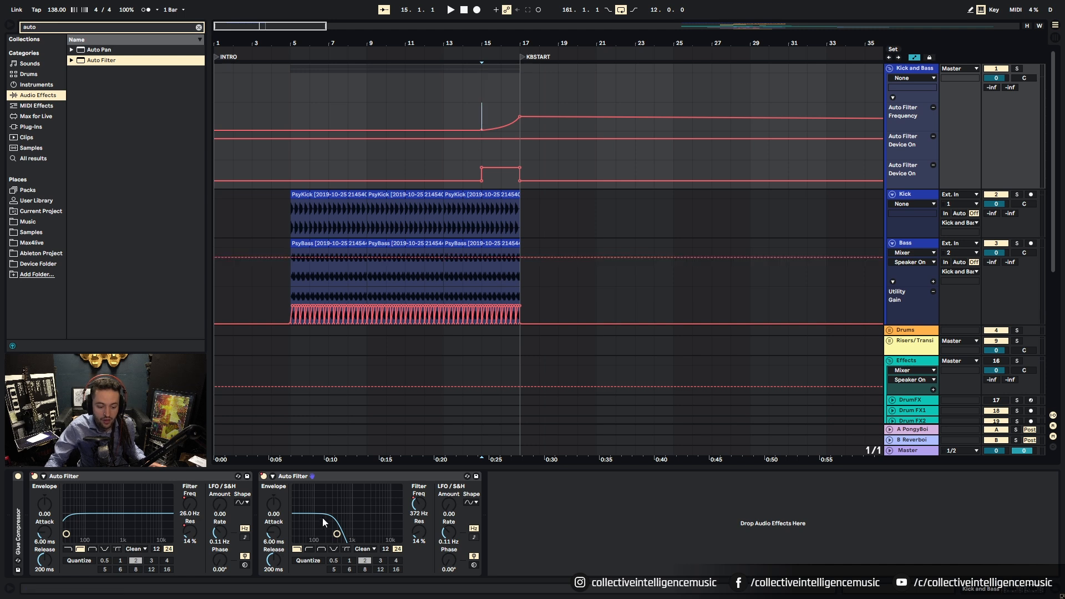
key(space)
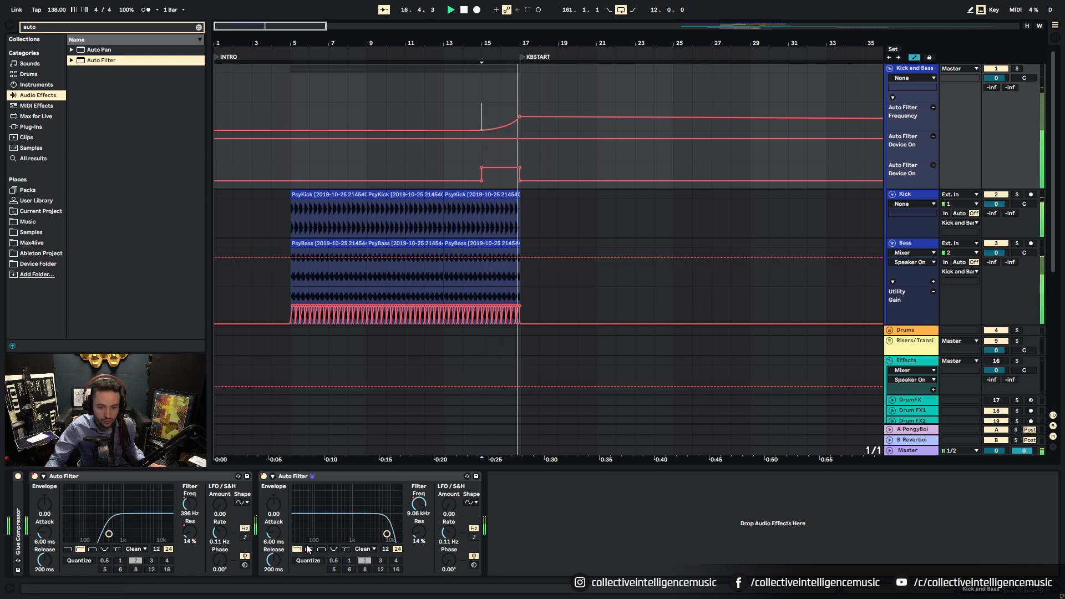
Step: Give the second filter's frequency its own lane and switch the first filter off from KBSTART
click(285, 112)
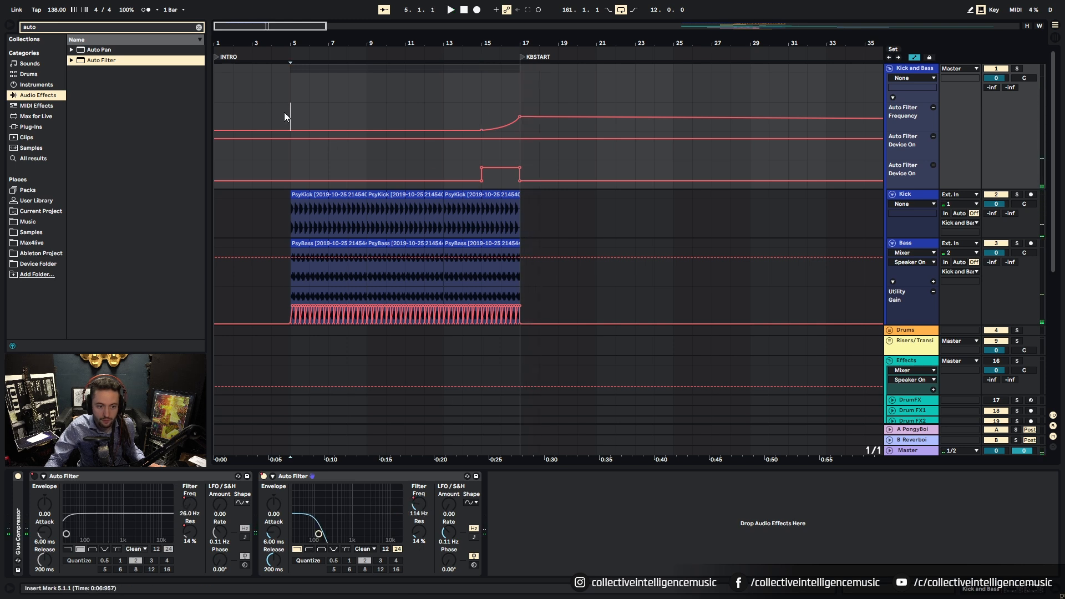
key(minus)
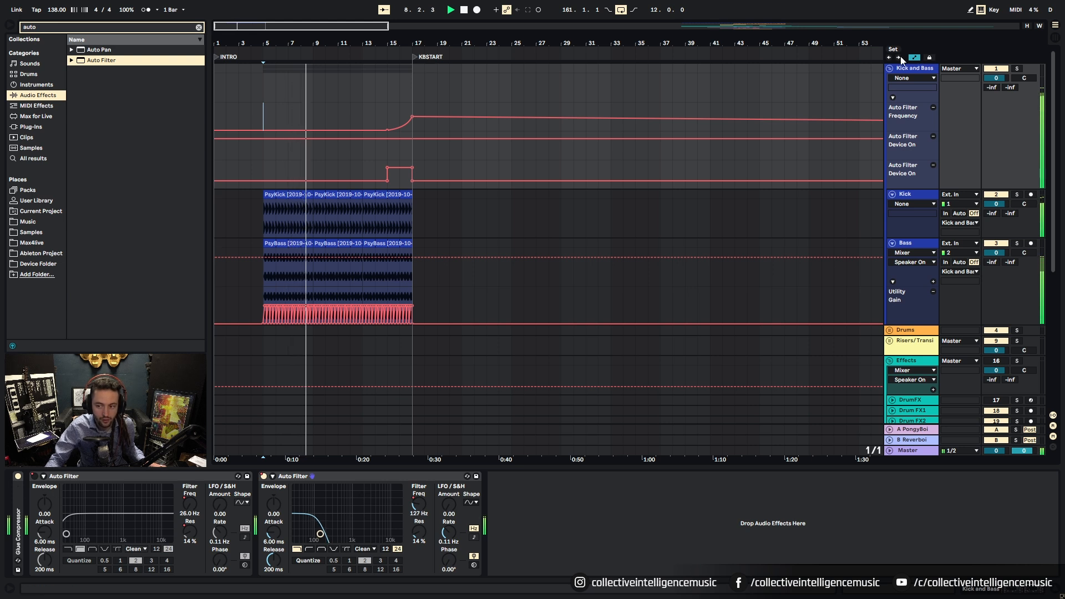
right_click(418, 504)
click(450, 532)
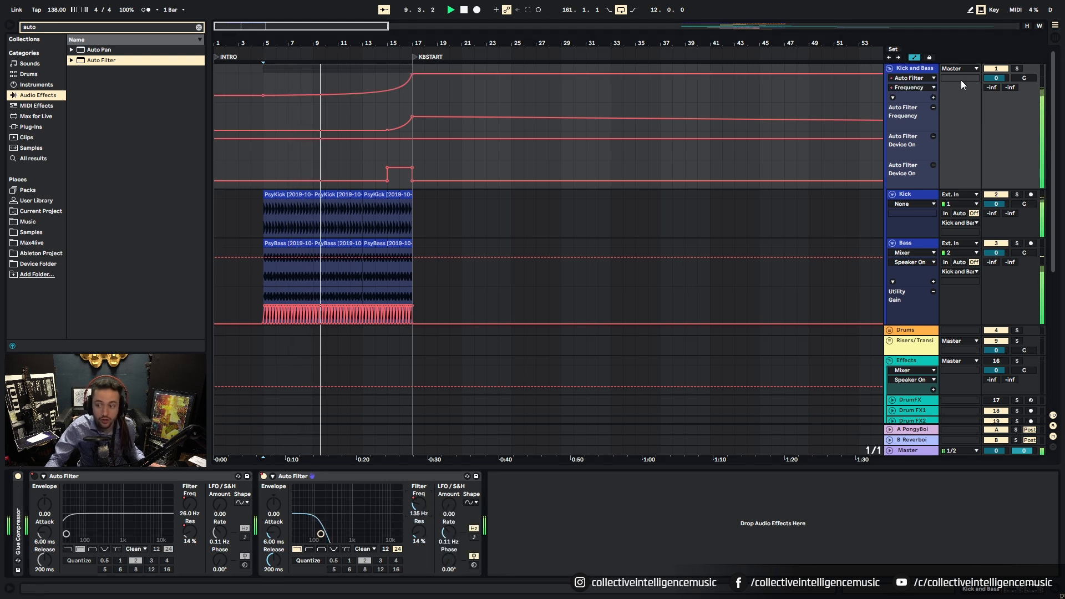
click(933, 98)
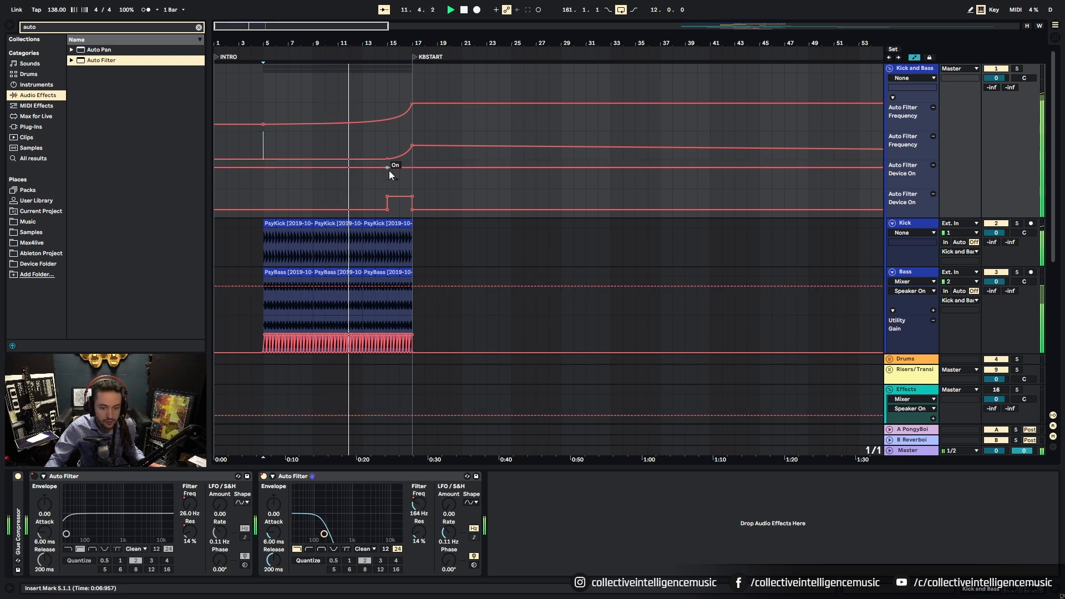
click(46, 486)
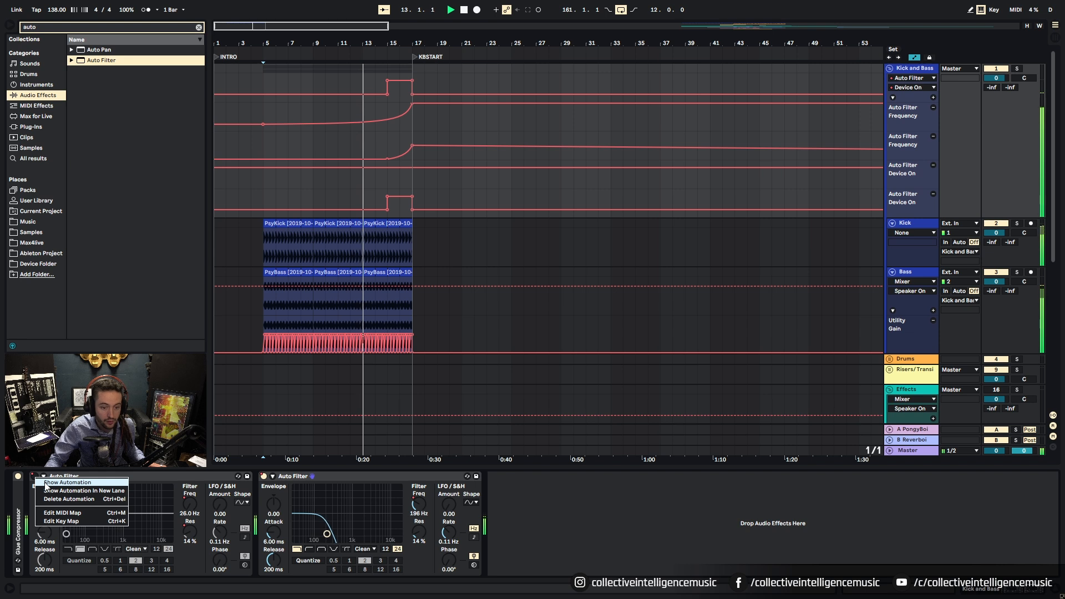
drag(438, 168, 413, 181)
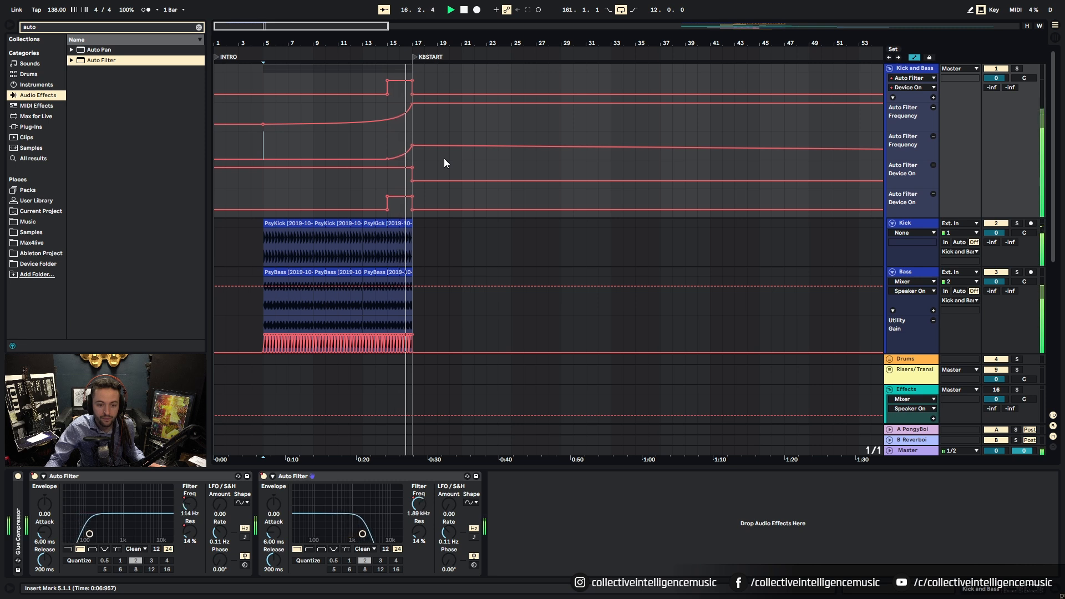
Step: Duplicate the kick and bass clips so they continue after KBSTART
drag(372, 43, 370, 43)
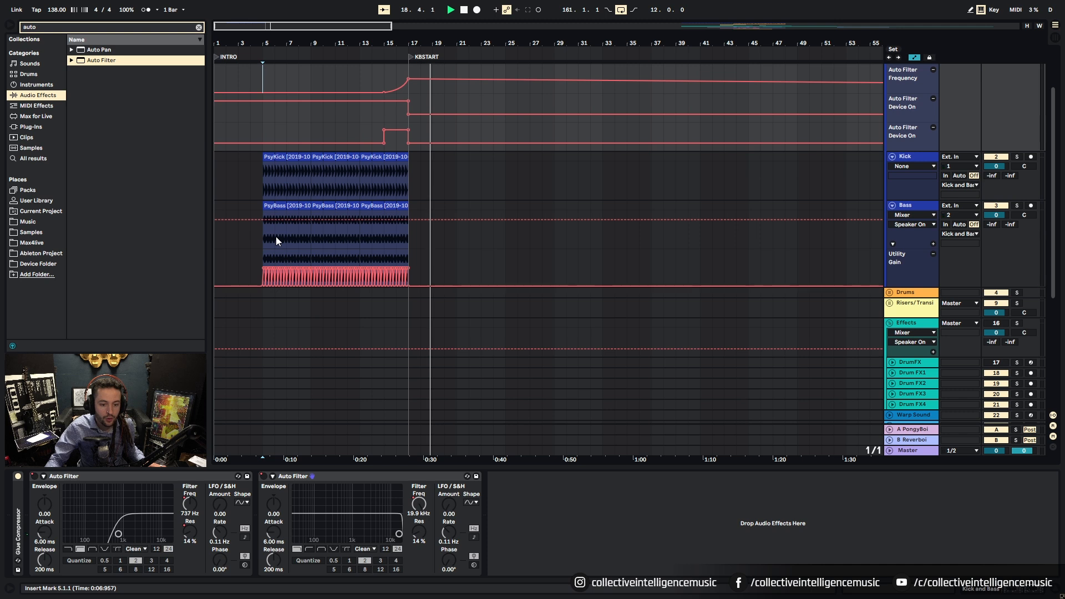
scroll(276, 237, up, 3)
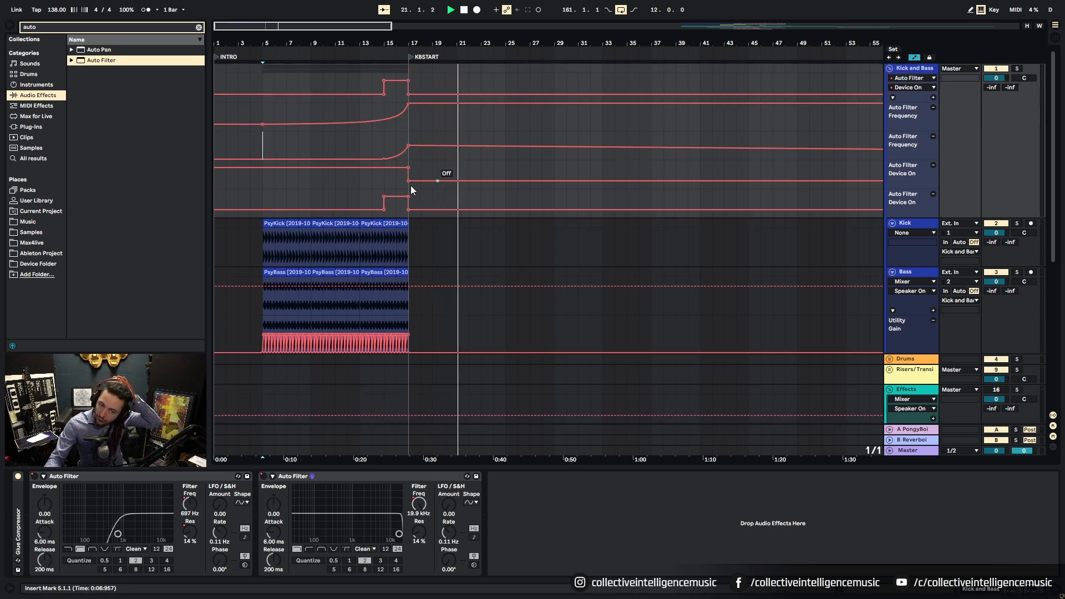
click(326, 223)
click(294, 223)
key(ctrl+d)
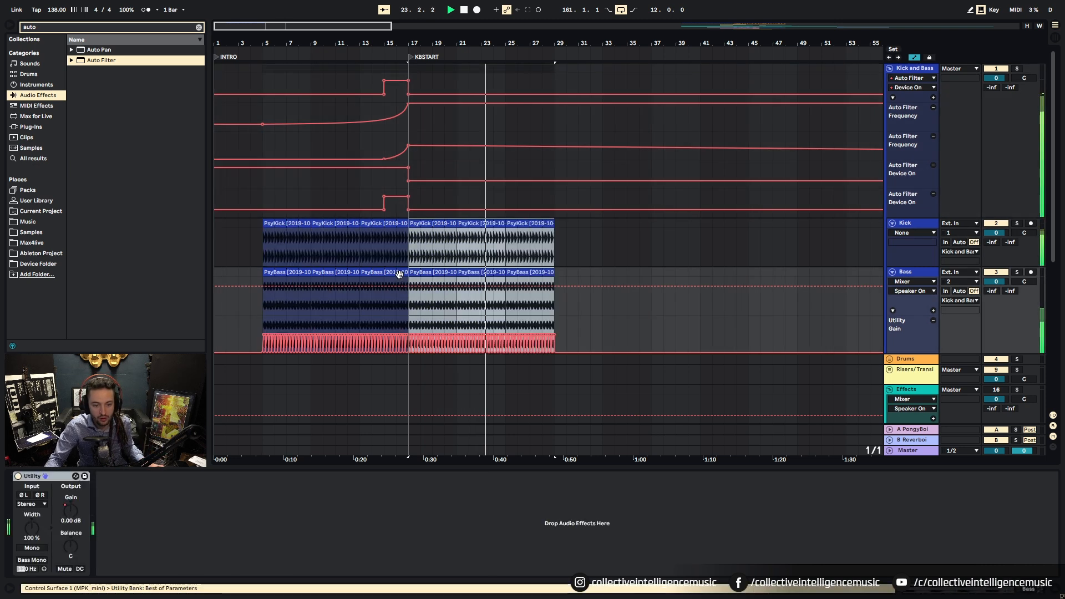
Step: Play back the filter transition and zoom in around KBSTART, then out to the whole arrangement
click(372, 187)
key(space)
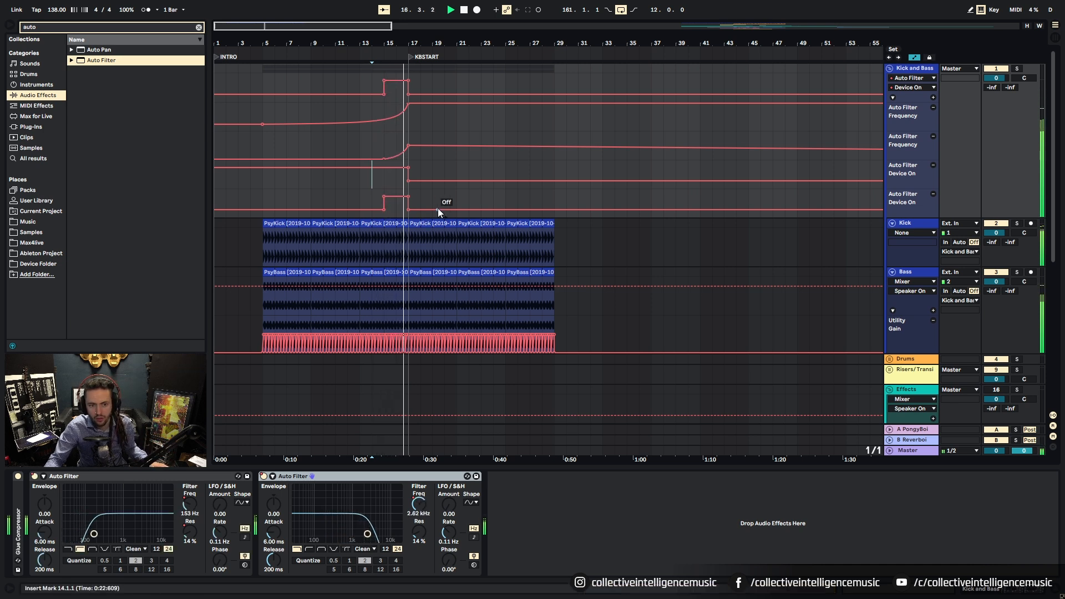
key(space)
click(397, 211)
drag(407, 39, 456, 216)
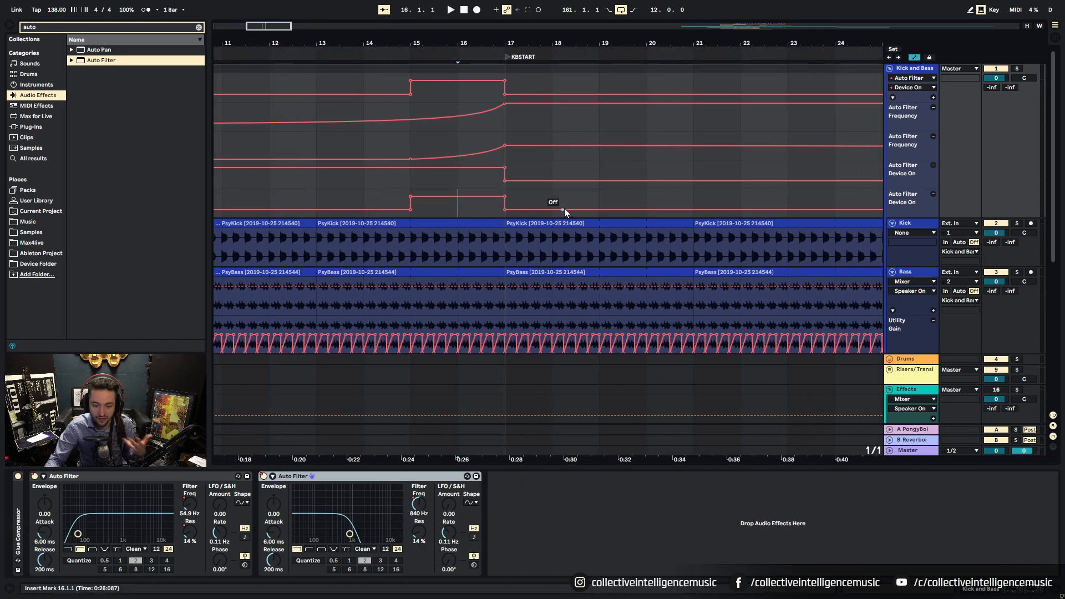
drag(504, 37, 499, 7)
Step: Set the arrangement grid to 1/32
scroll(413, 219, down, 3)
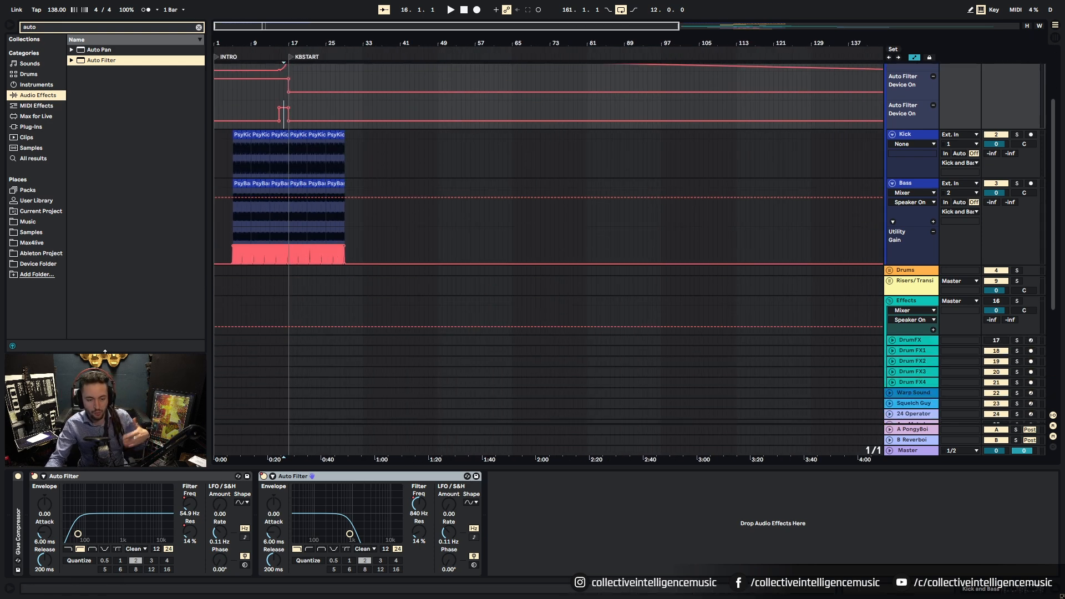
scroll(354, 268, down, 3)
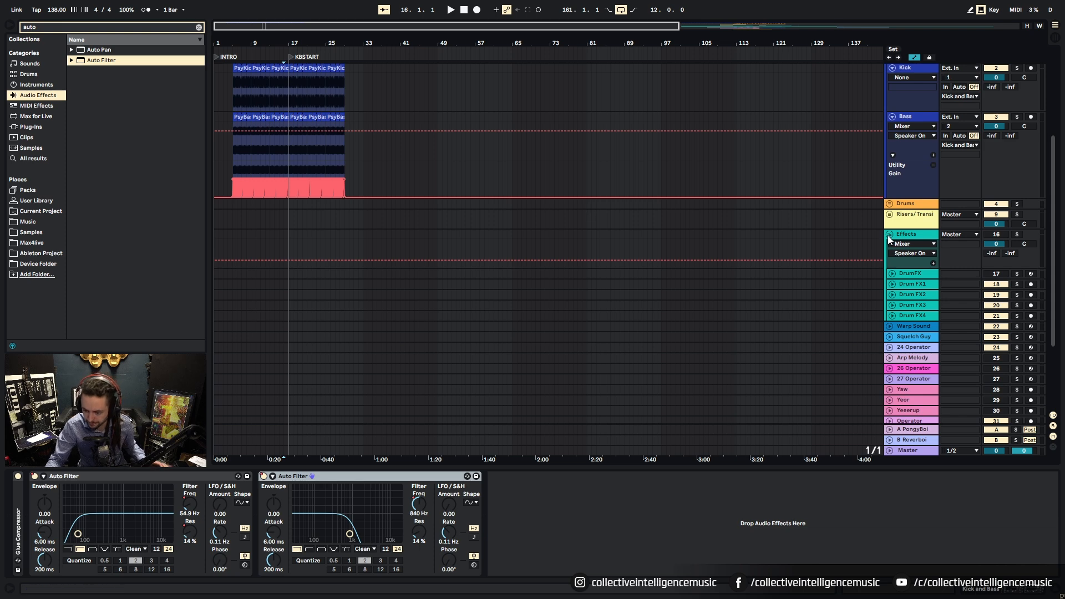
scroll(720, 217, down, 3)
scroll(720, 219, up, 5)
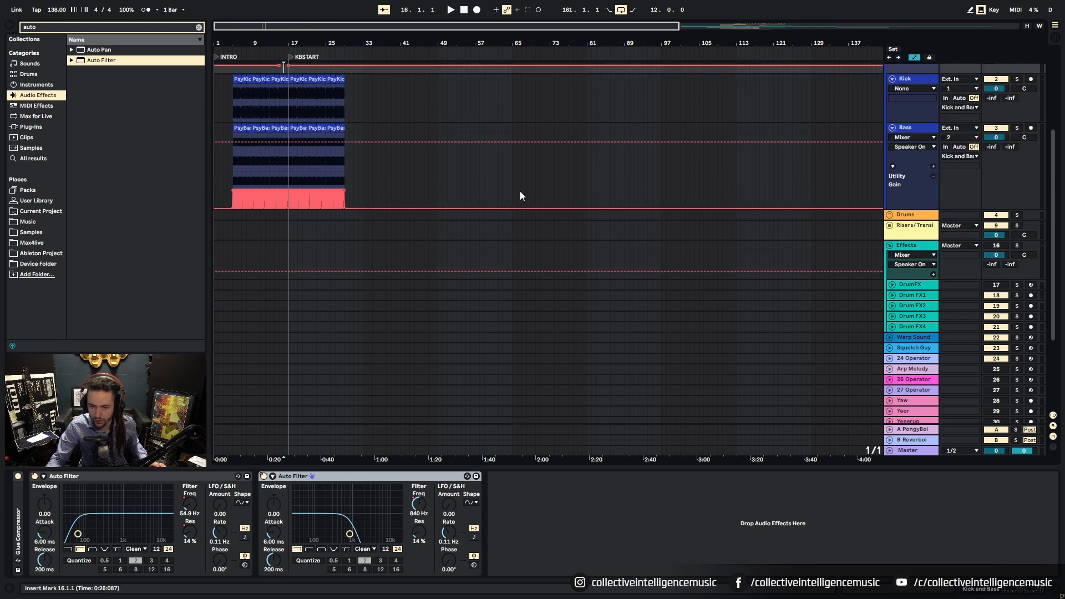
scroll(385, 164, up, 10)
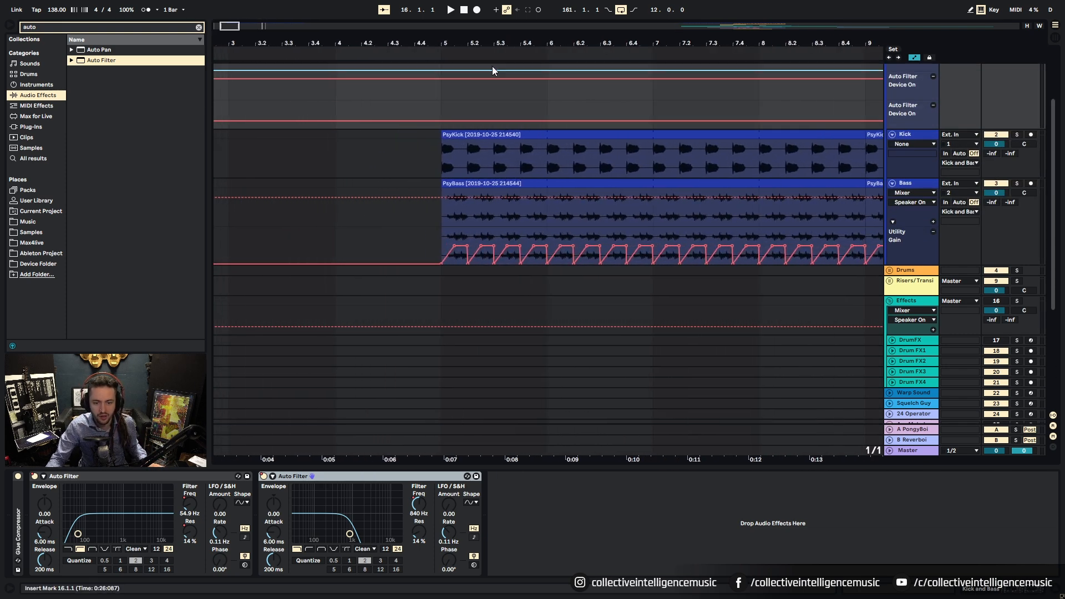
right_click(384, 165)
click(477, 271)
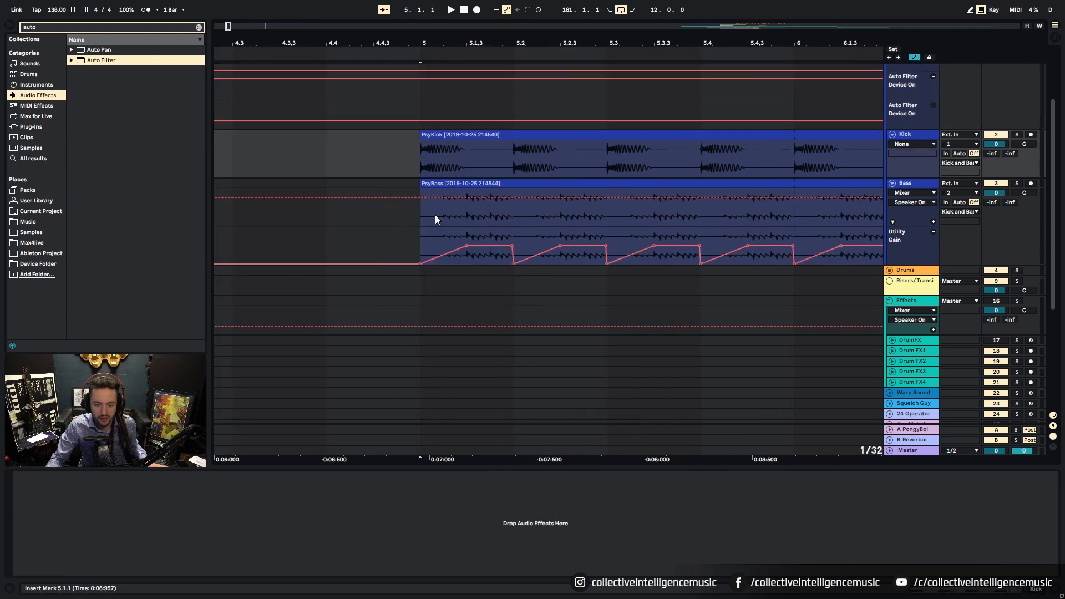
Step: Select the first kick hit at the start of the kick clip at bar 5
drag(425, 165, 507, 167)
drag(411, 168, 516, 139)
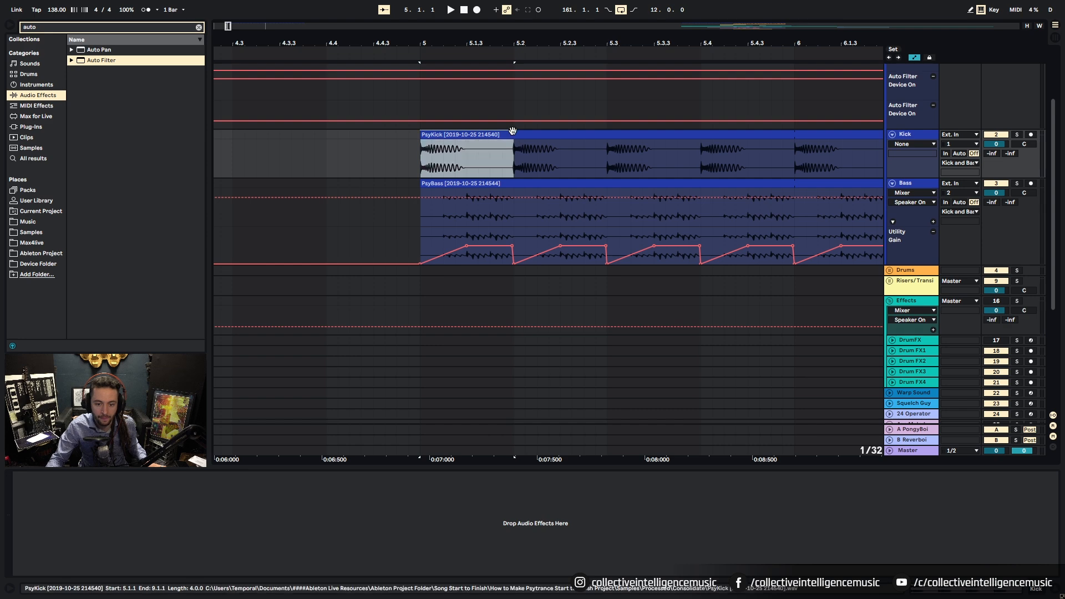
drag(418, 40, 458, 17)
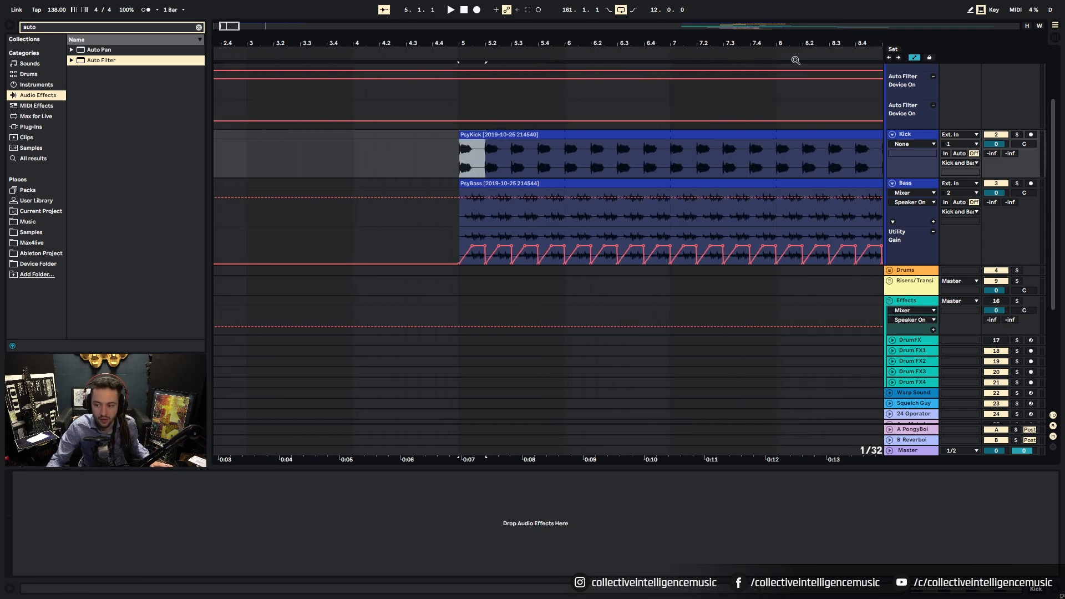
scroll(870, 209, down, 2)
scroll(1030, 372, down, 2)
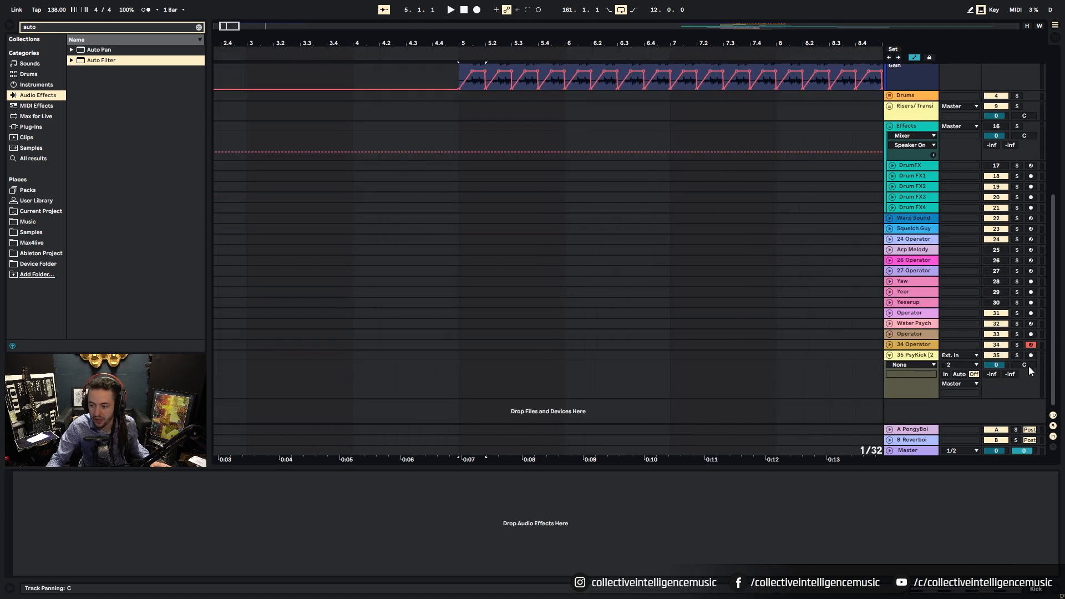
Step: Insert a new 36 Audio track below the PsyKick track
right_click(933, 409)
click(943, 415)
click(918, 333)
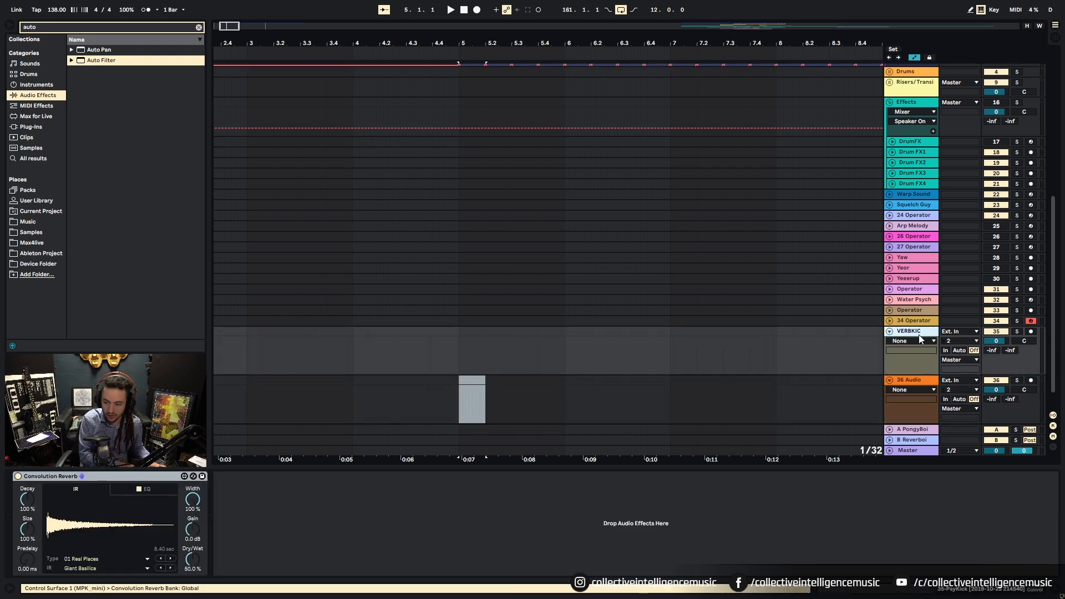
click(920, 381)
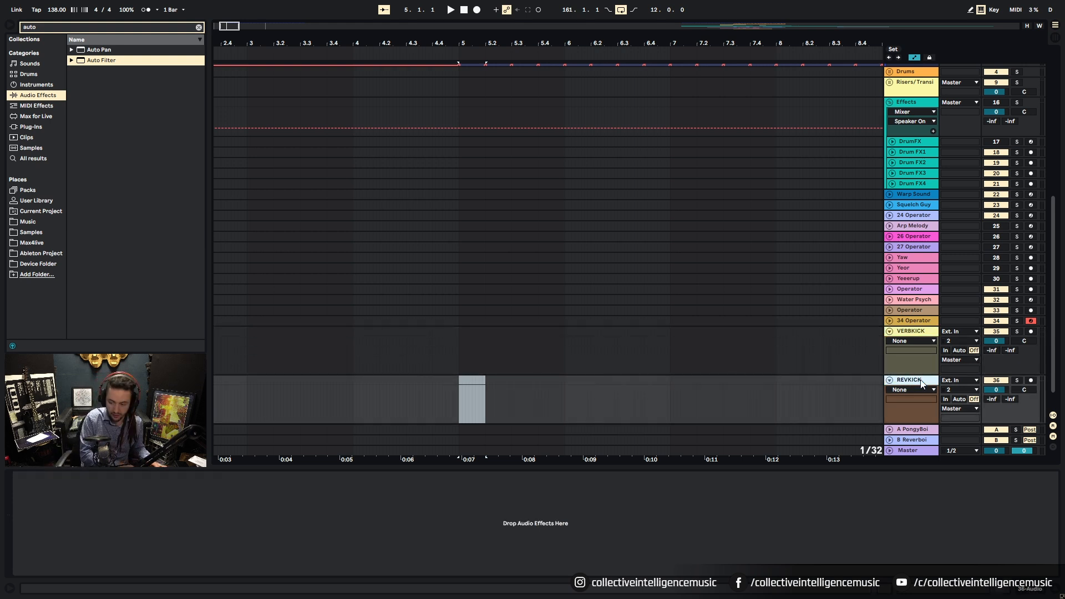
right_click(425, 386)
click(368, 414)
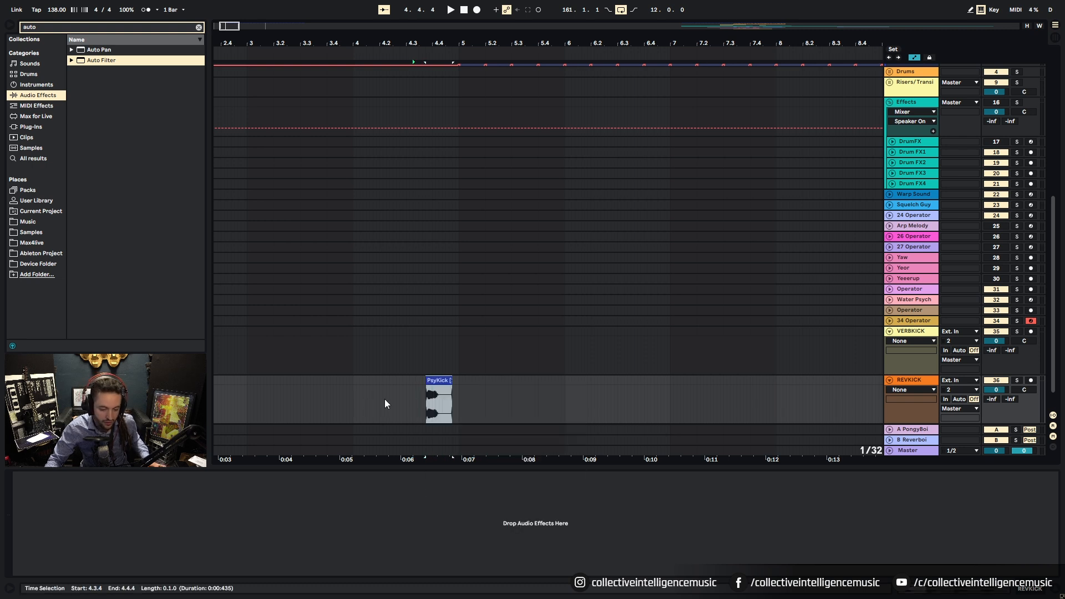
Step: Zoom in on the kick hit and move it to start at 4.4
click(448, 380)
drag(448, 48, 639, 327)
mouse_move(604, 385)
mouse_down()
mouse_move(537, 399)
mouse_move(554, 390)
mouse_up()
click(535, 400)
drag(484, 404, 567, 413)
Step: Split the kick hit at 4.4.3 and delete its tail
key(ctrl+e)
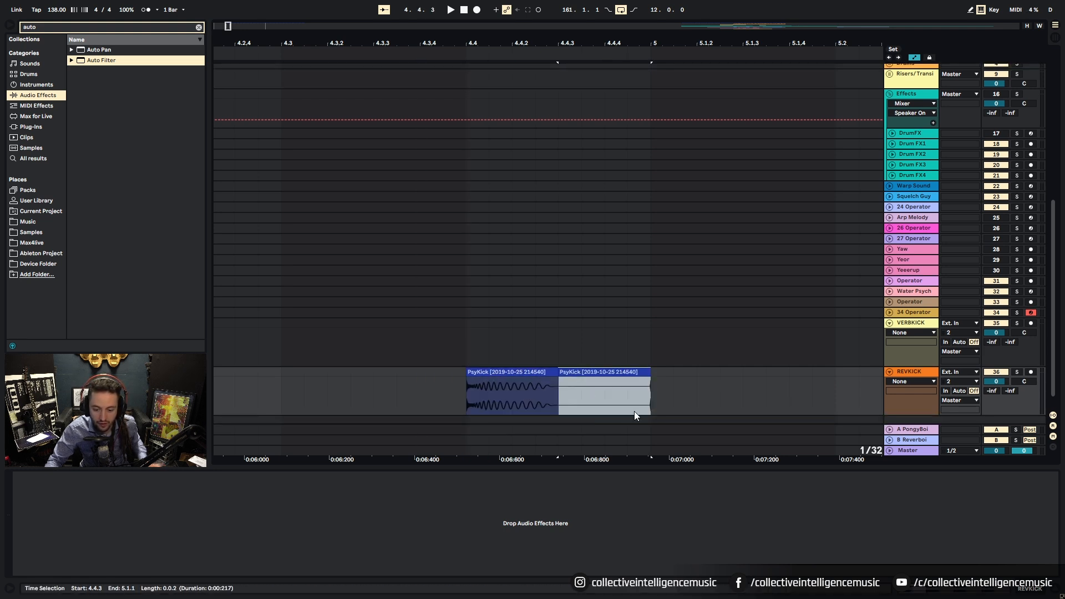
click(632, 372)
key(Delete)
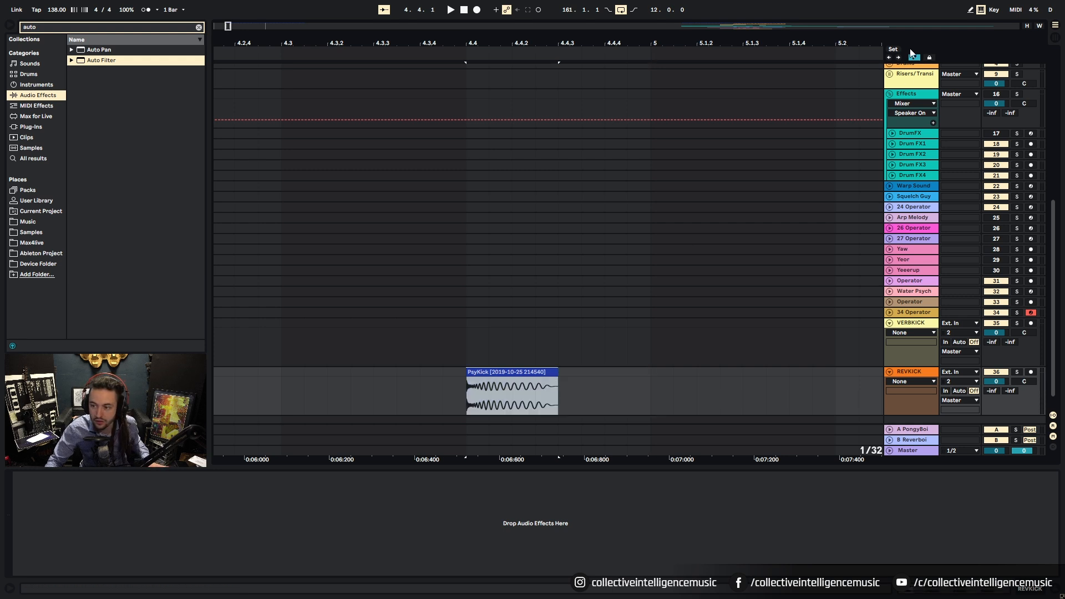
click(912, 56)
click(547, 382)
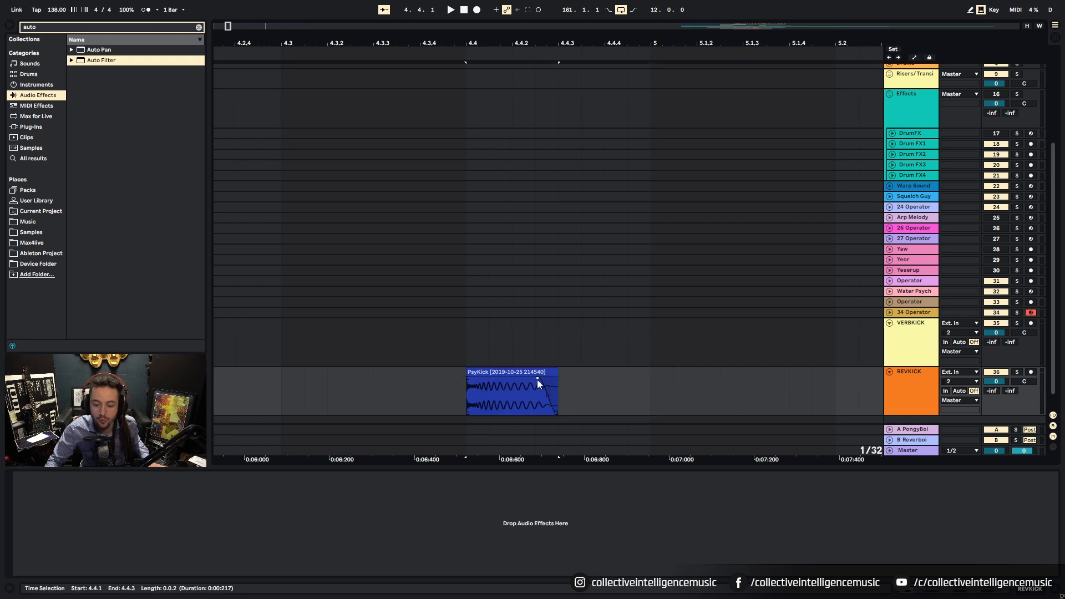
Step: Consolidate the trimmed kick hit into a new clip on REVKICK and zoom in on it
key(ctrl+j)
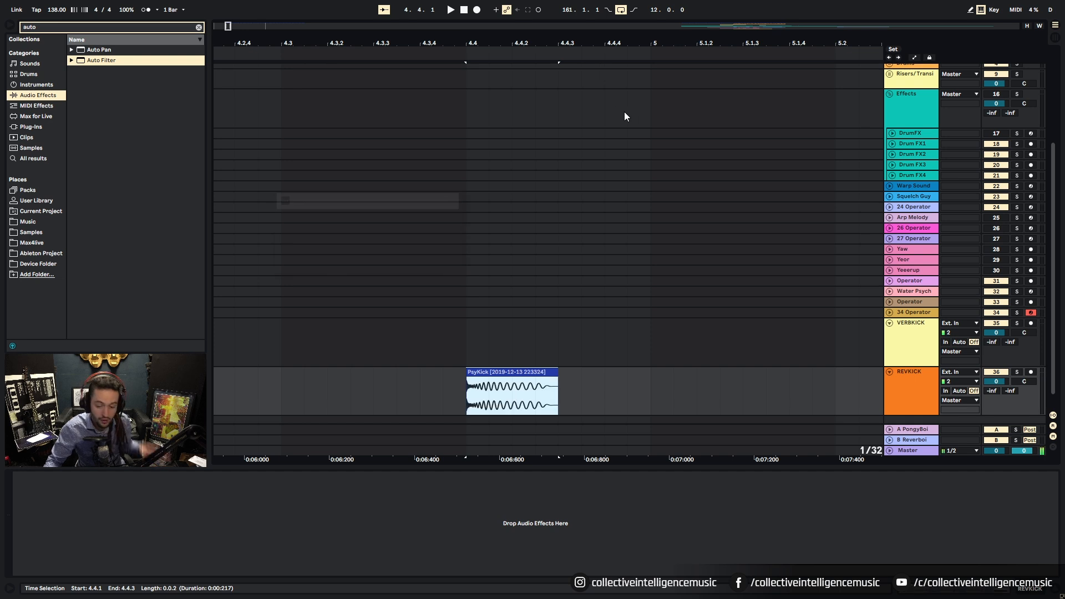
drag(606, 47, 655, 7)
click(488, 379)
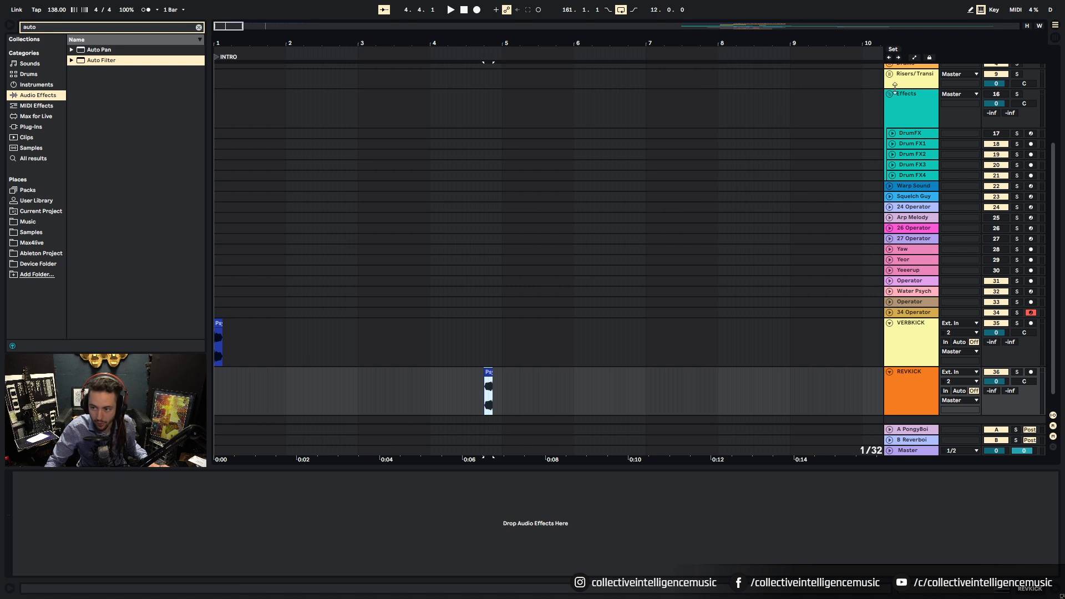
click(915, 58)
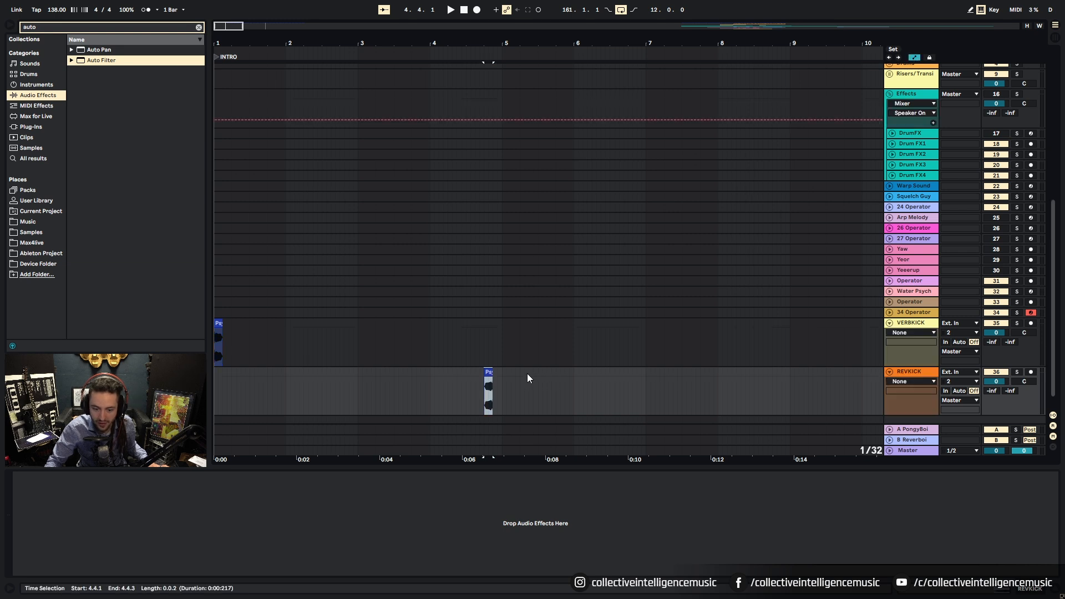
click(509, 407)
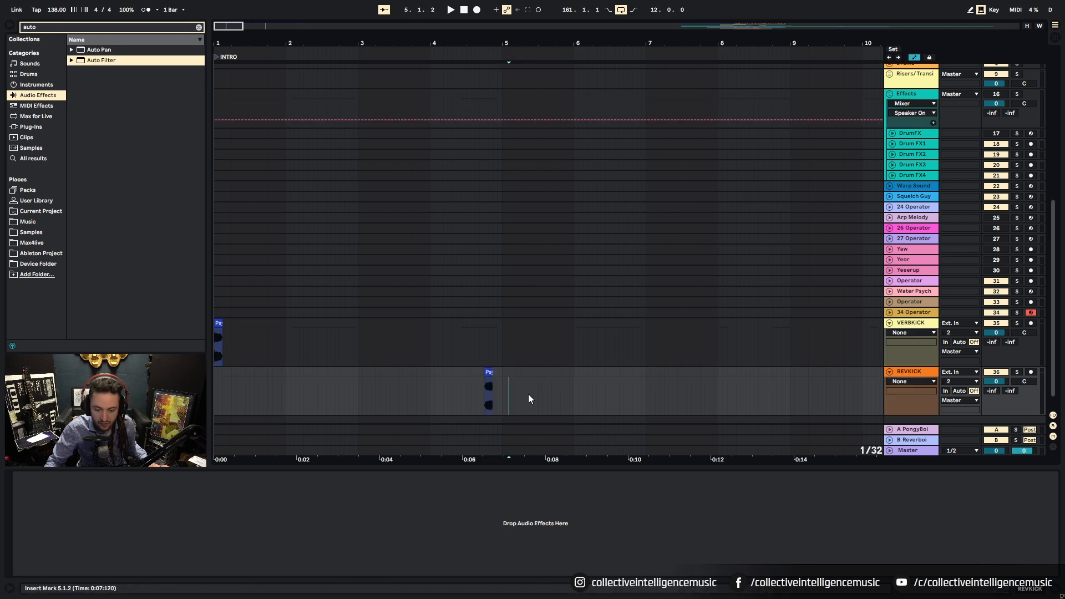
click(916, 59)
click(488, 381)
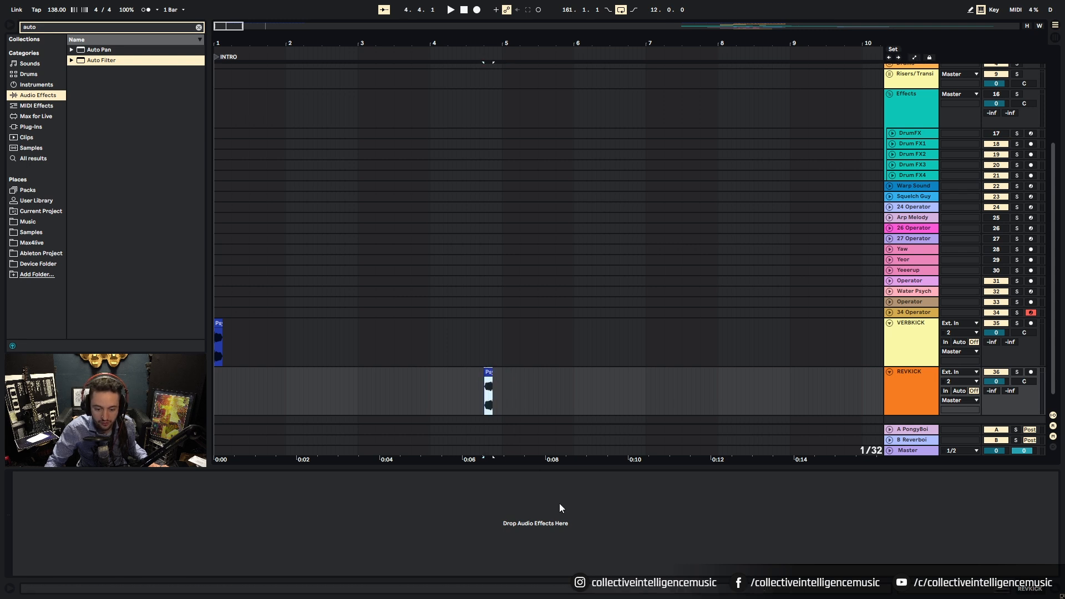
drag(505, 44, 502, 141)
Step: Reverse the REVKICK kick hit and move it to start at 4.4.3
key(r)
drag(410, 382, 492, 382)
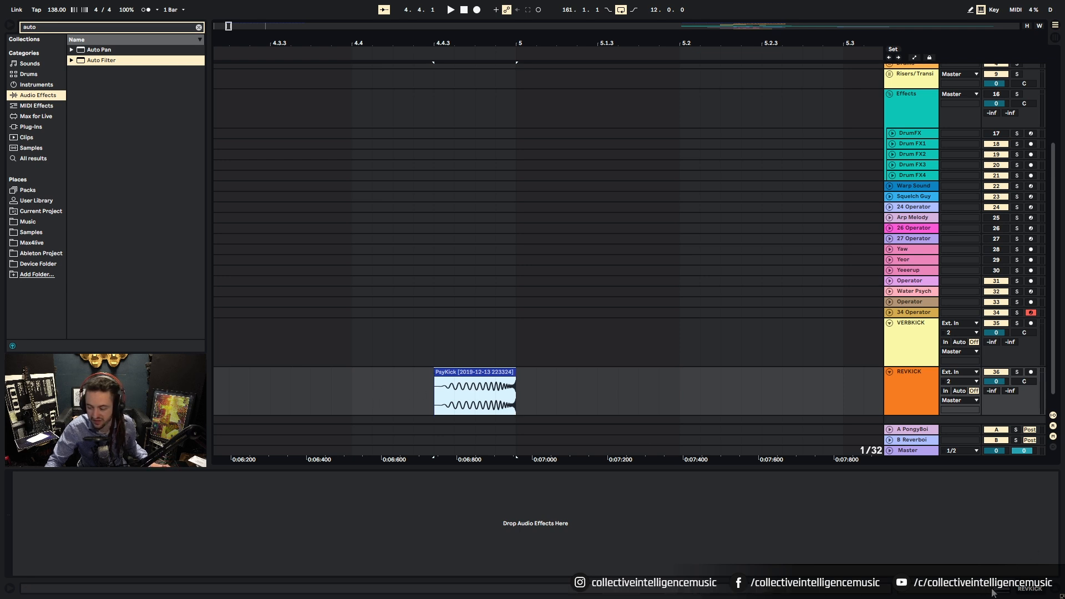
key(shift+Tab)
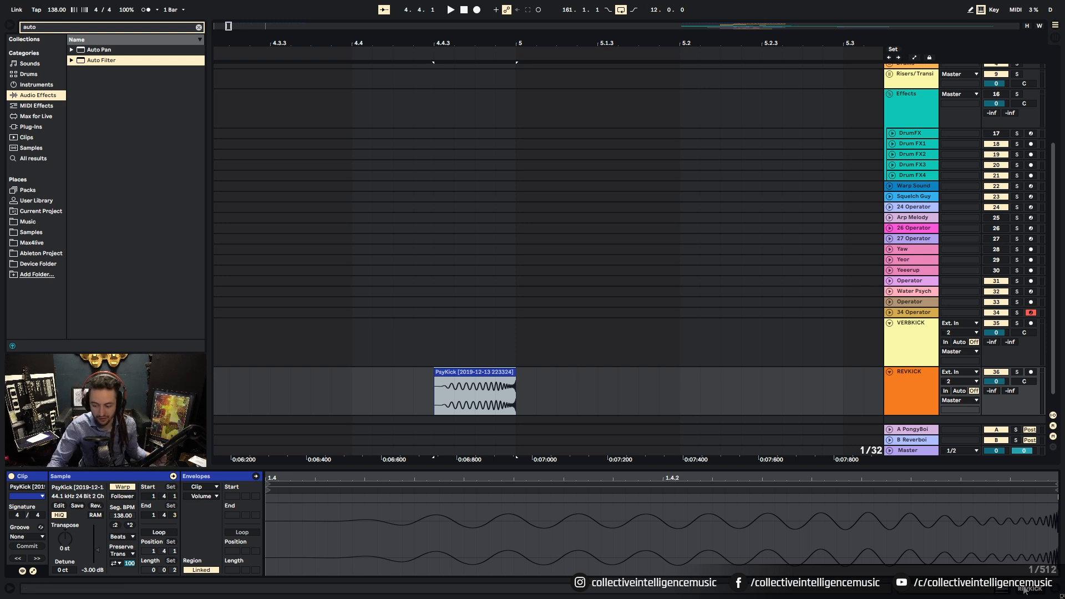
key(shift+Tab)
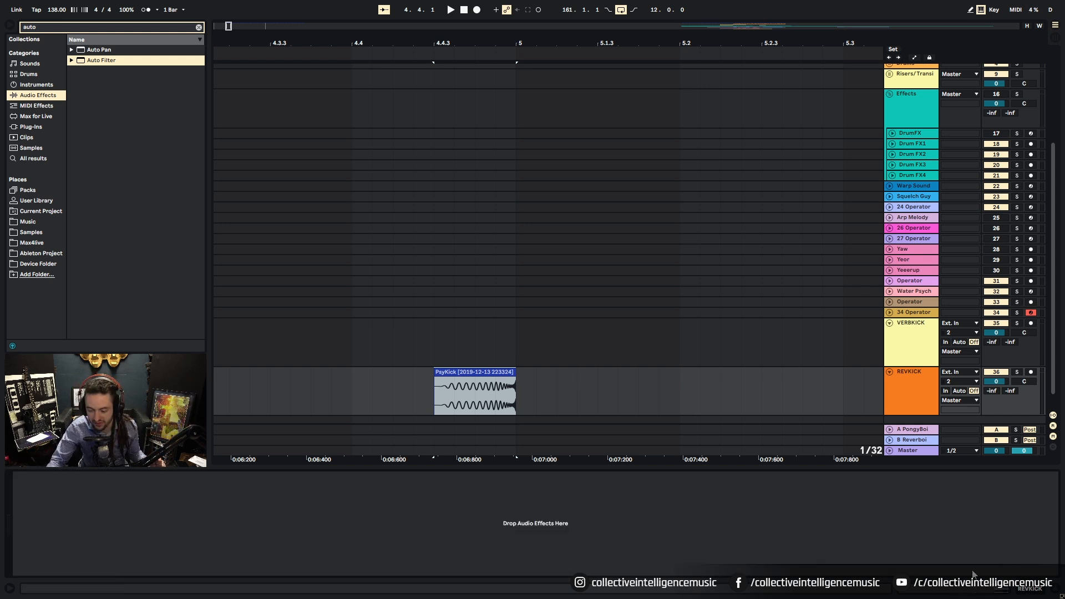
click(960, 592)
key(space)
key(space)
Step: Compare the PsyKick clip with Rev off and on, keeping it reversed, and adjust its fade-out
click(438, 381)
click(253, 379)
click(1005, 544)
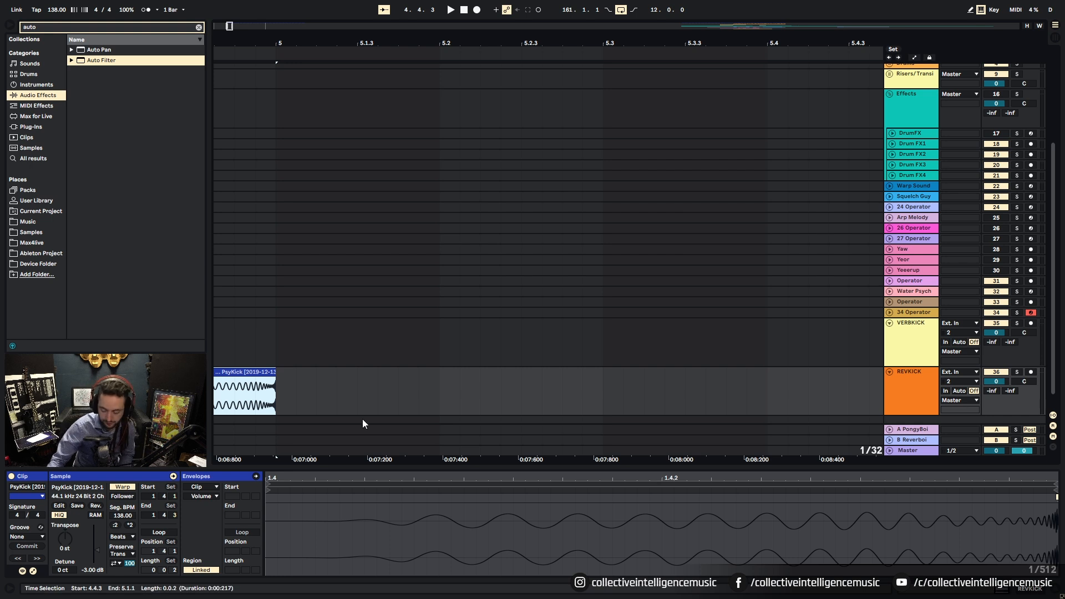
click(95, 506)
click(95, 506)
drag(233, 43, 506, 45)
click(548, 380)
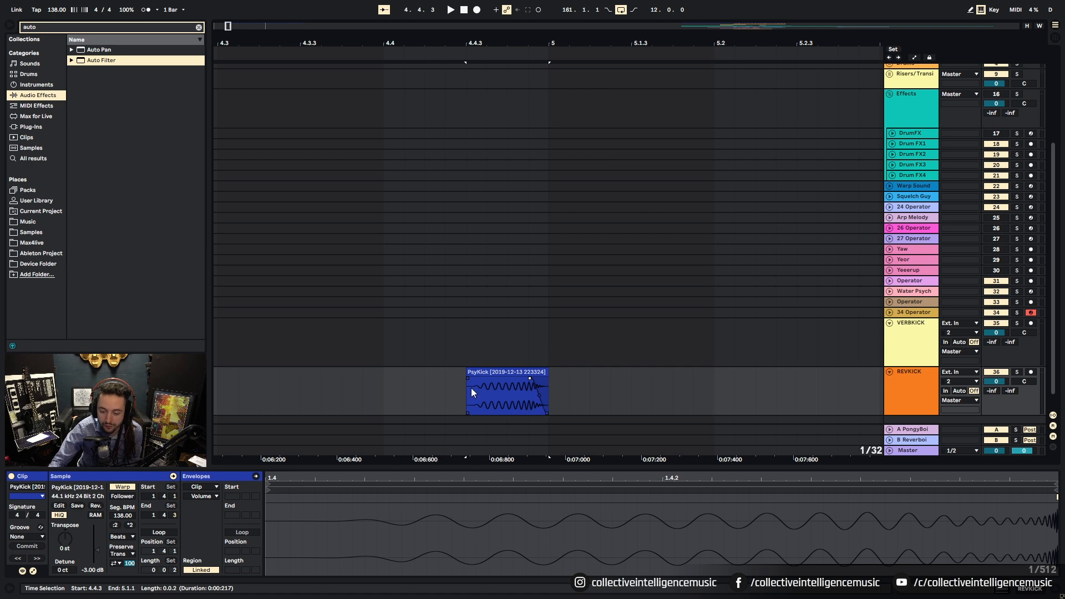
Step: Play from just before the reversed kick to hear it swell into bar 5
click(425, 391)
key(space)
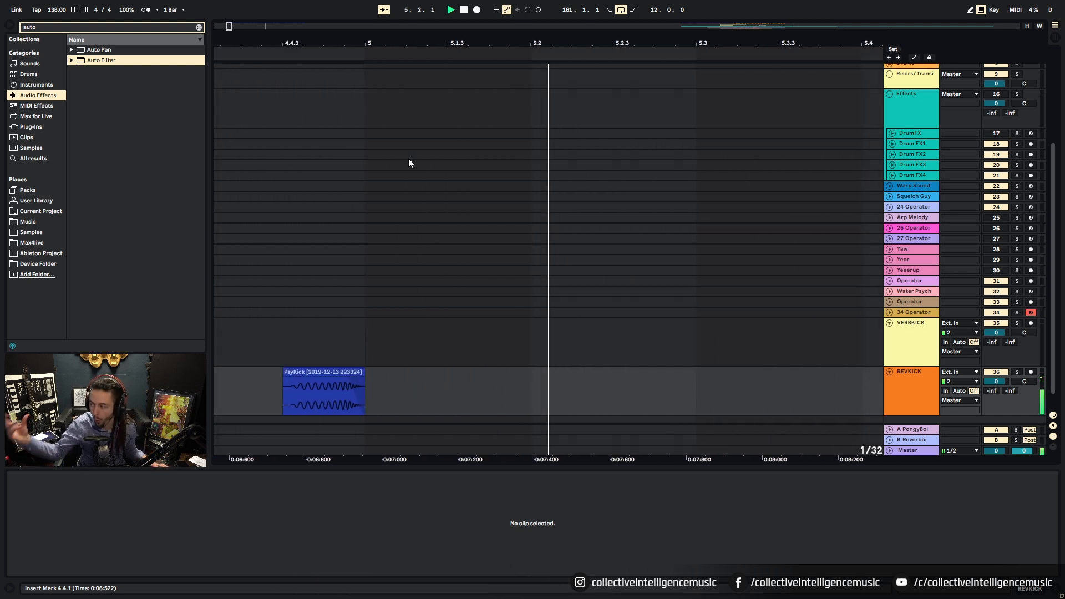
drag(393, 43, 394, 5)
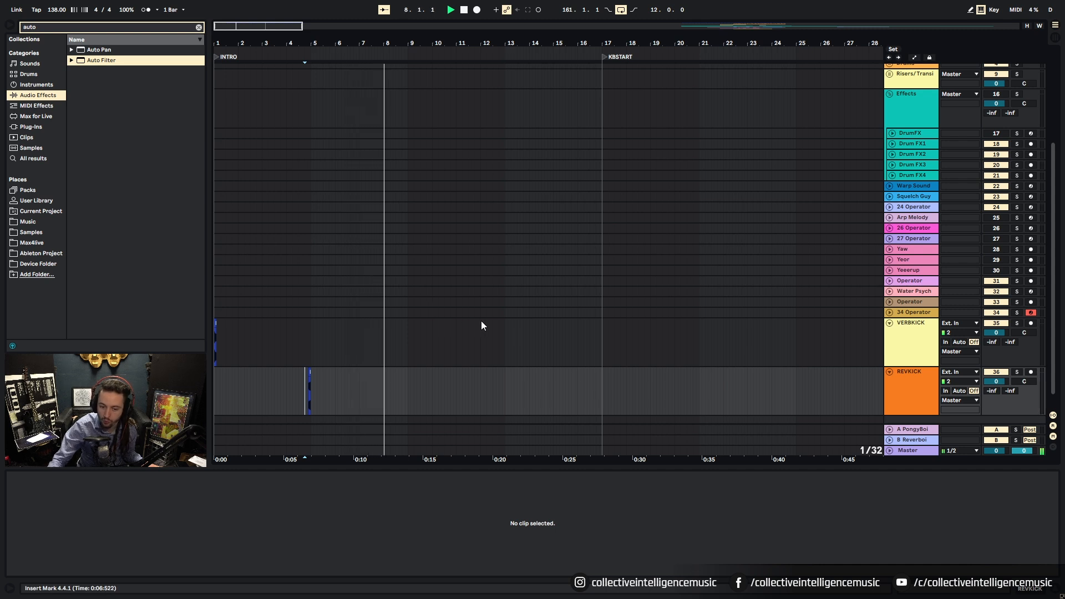
Step: Show the Kick and Bass group's second Auto Filter frequency automation in the arrangement
scroll(481, 321, up, 5)
click(916, 93)
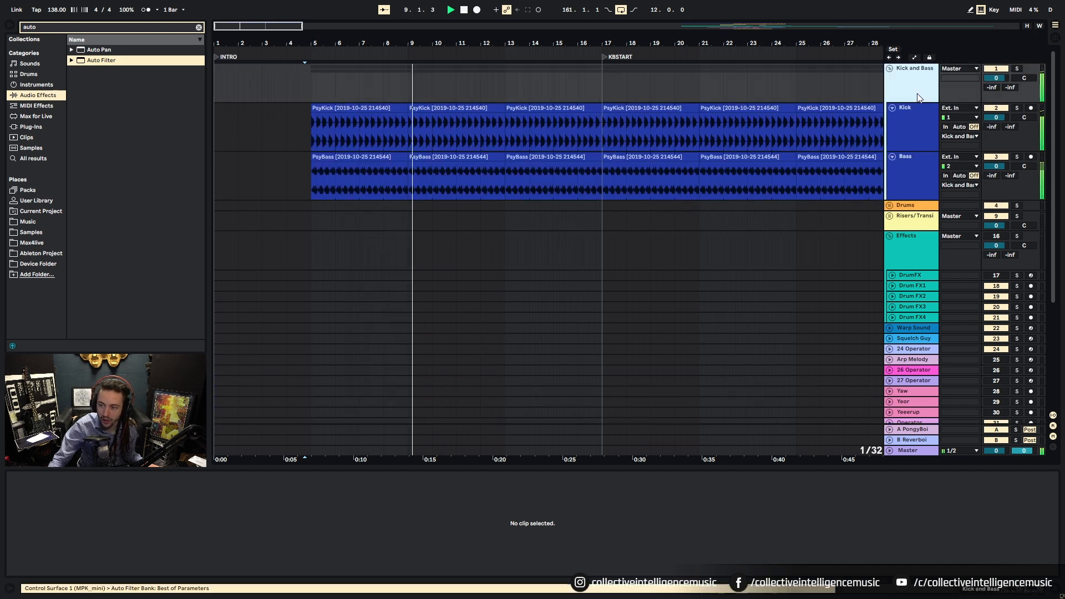
key(shift+Tab)
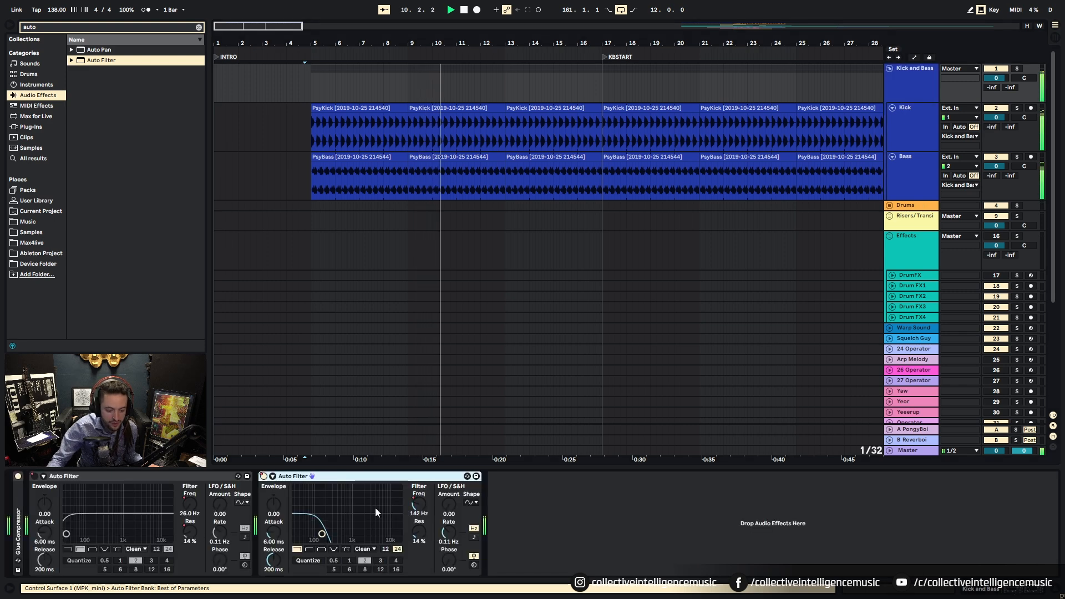
right_click(419, 502)
click(444, 508)
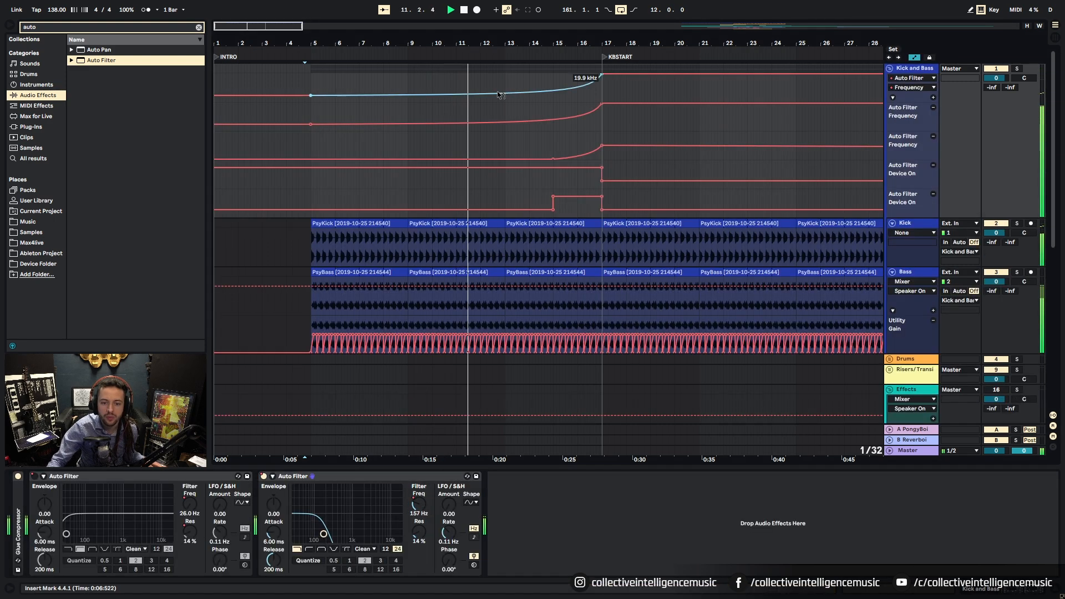
Step: Play from bar 5, stop, and zoom out to the whole song
click(312, 78)
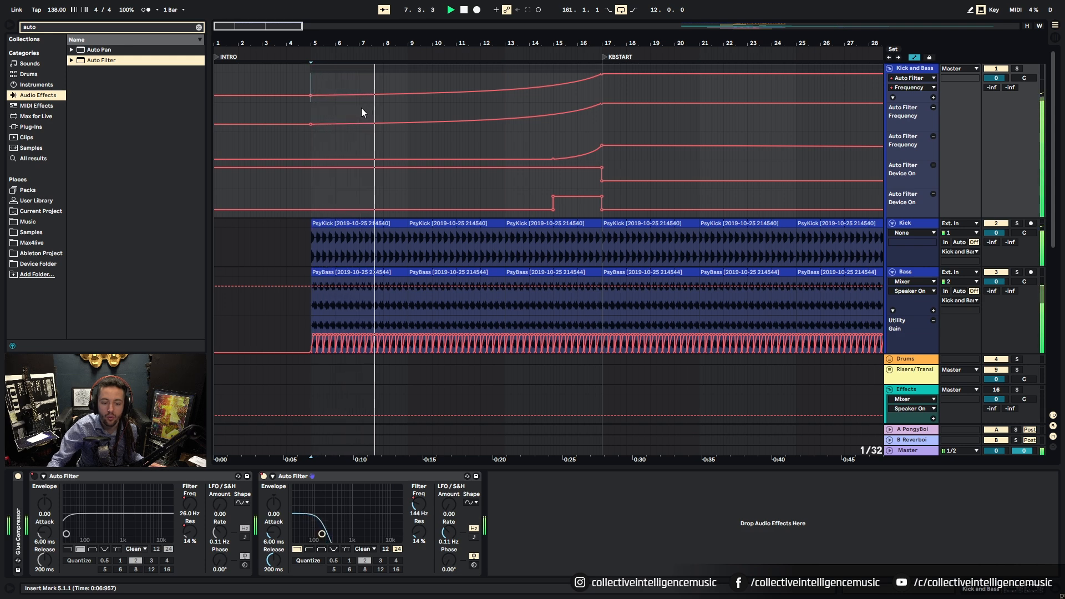
key(space)
drag(1054, 138, 1053, 298)
drag(620, 56, 271, 47)
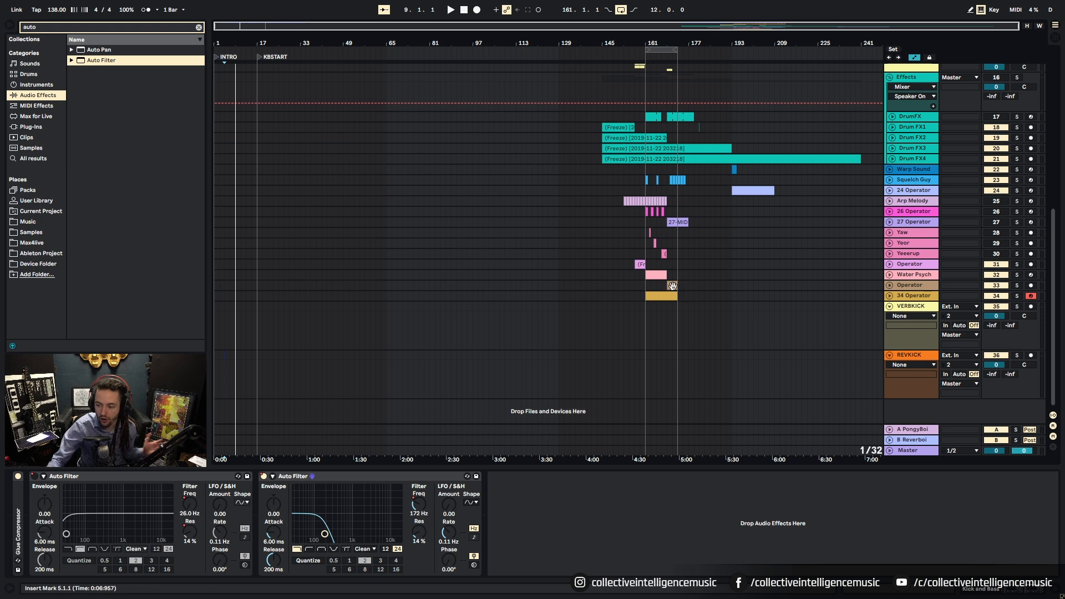
Step: Solo the 34 Operator track and move the Water Psych clip to the song start
click(676, 295)
click(1017, 296)
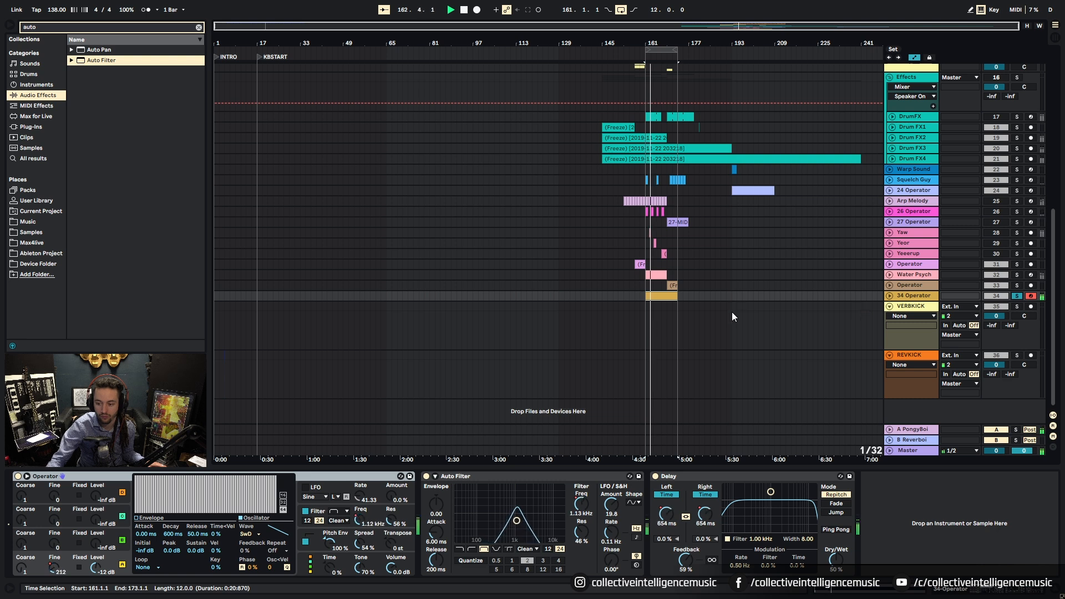
click(665, 279)
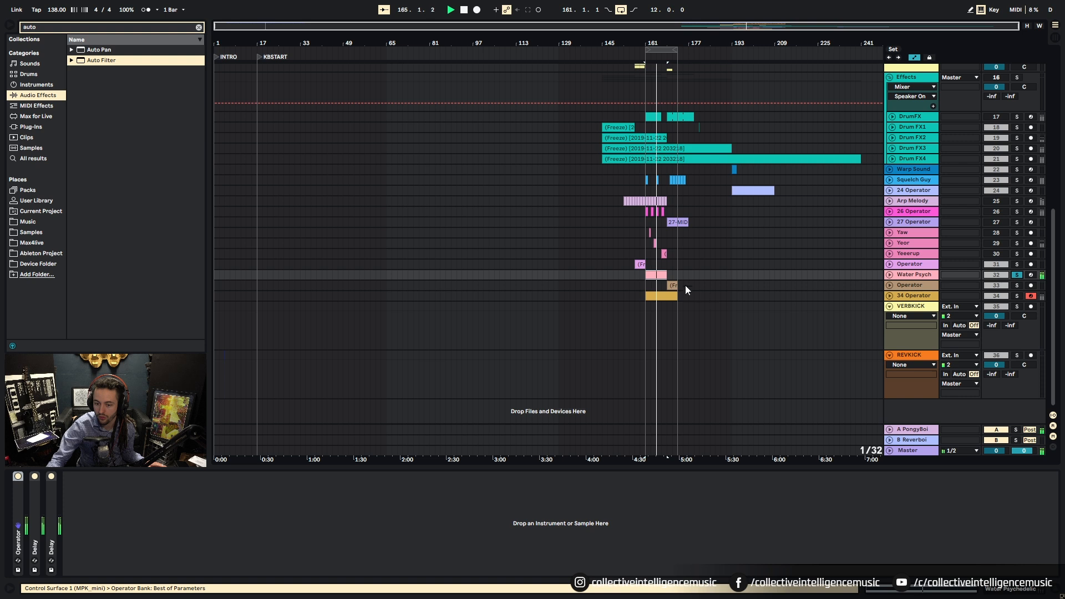
click(655, 275)
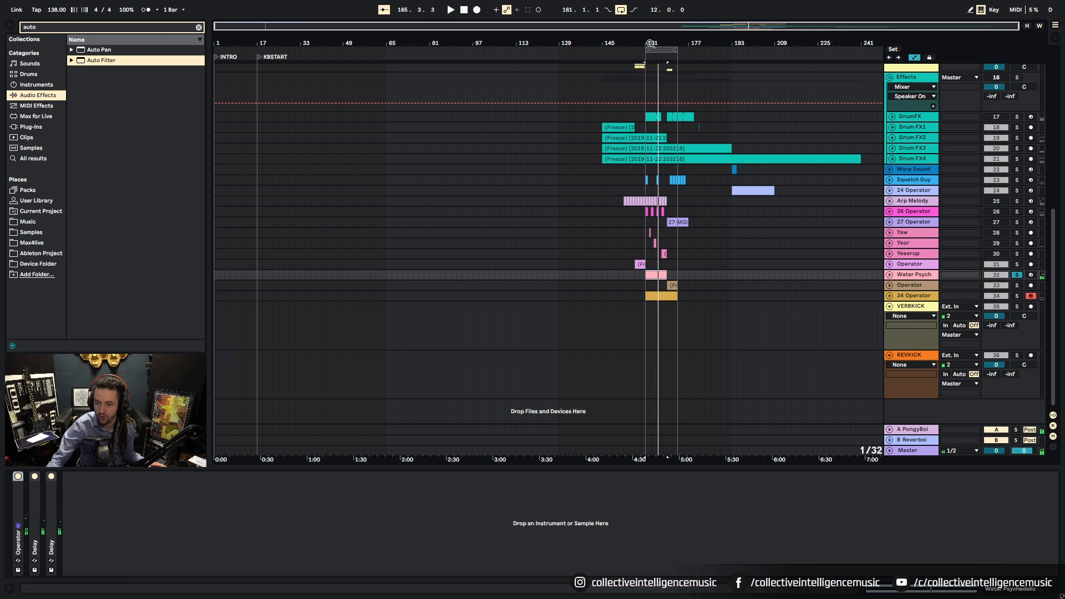
drag(651, 45, 702, 215)
drag(672, 274, 229, 276)
Step: Unfold the Water Psych track, reselect its clip, and play the intro
key(plus)
key(plus)
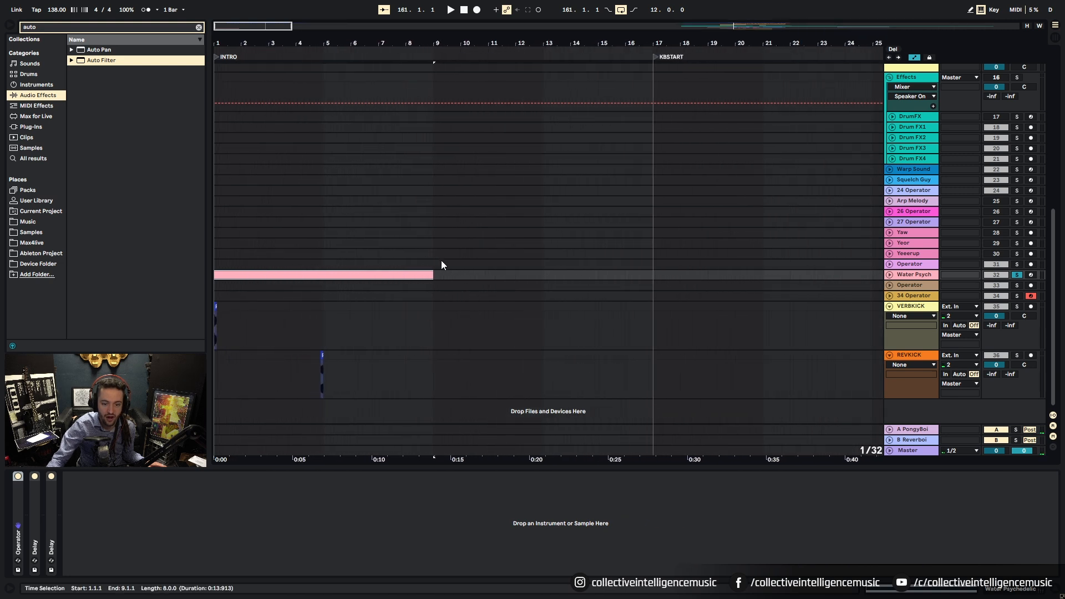
click(889, 275)
click(496, 284)
click(384, 287)
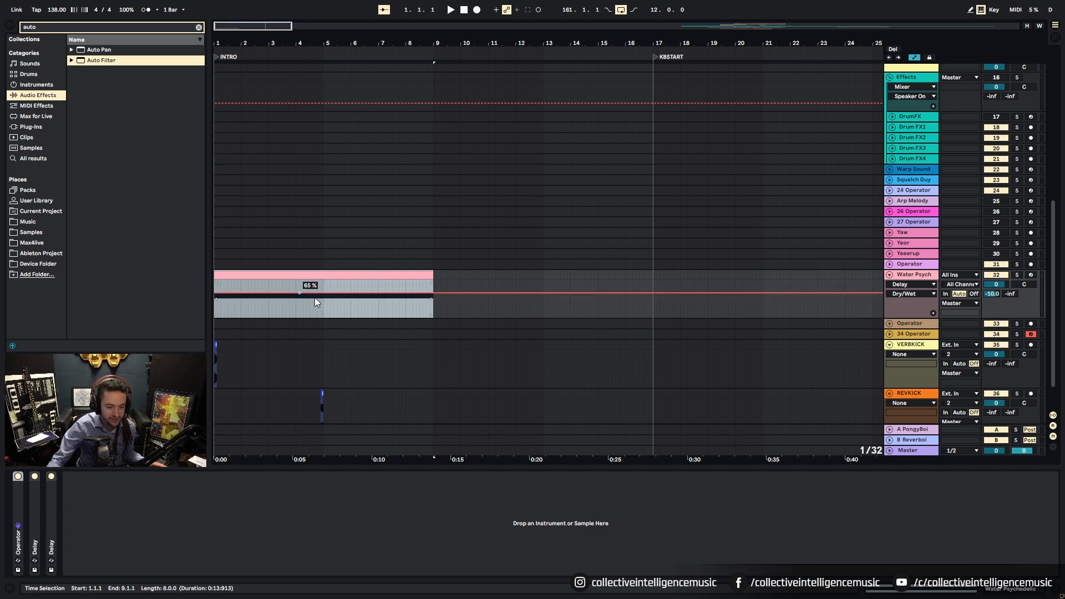
key(space)
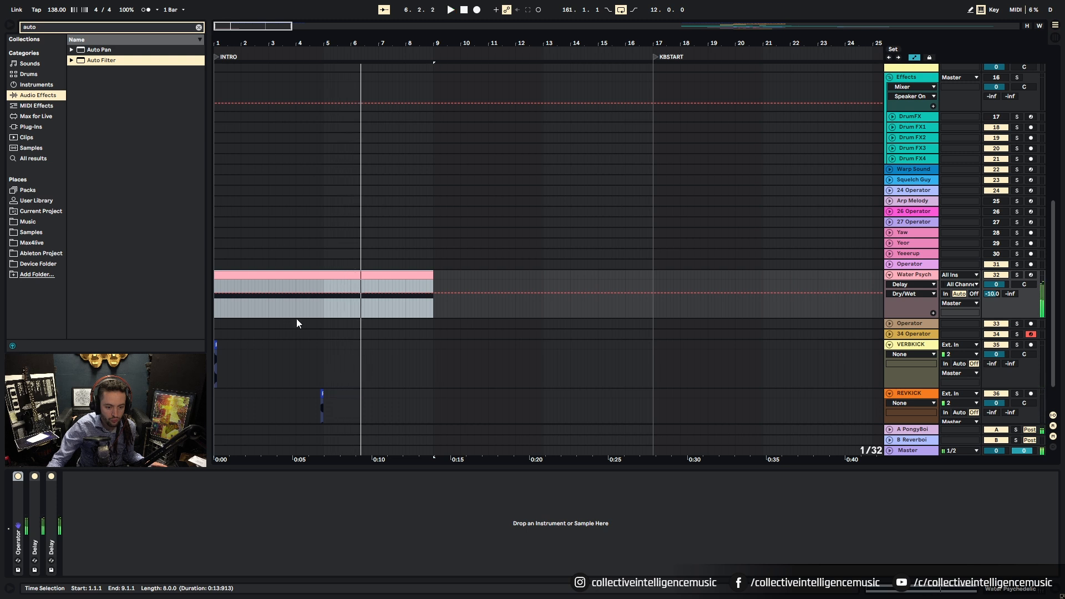
Step: Move the Water Psych clip to bars 5–13, set a 1 Bar grid, and replay from bar 1
drag(244, 285, 341, 289)
right_click(275, 290)
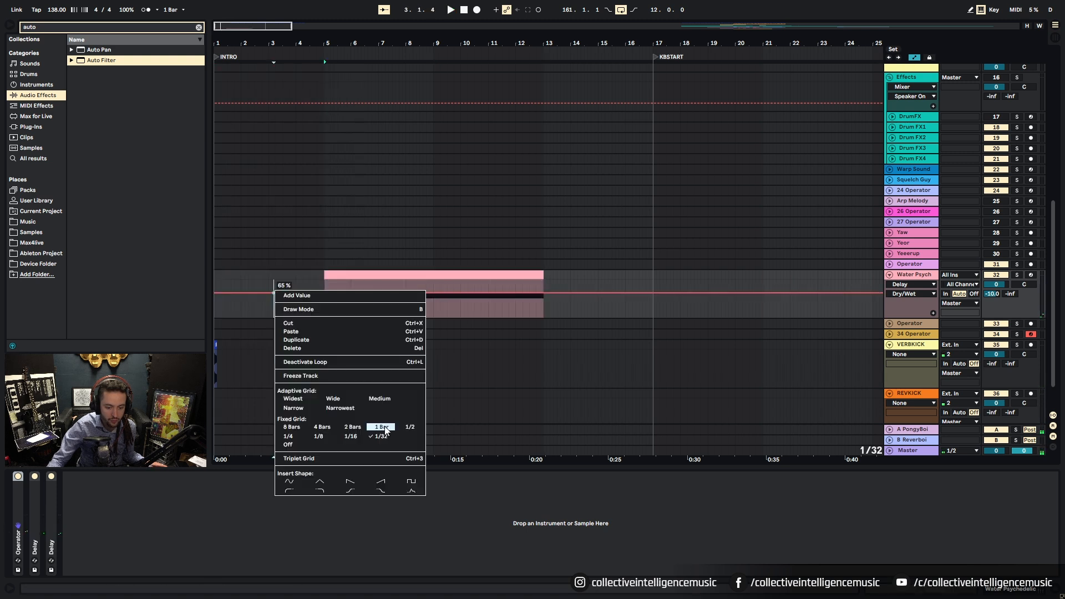
click(340, 276)
click(251, 289)
key(space)
click(220, 276)
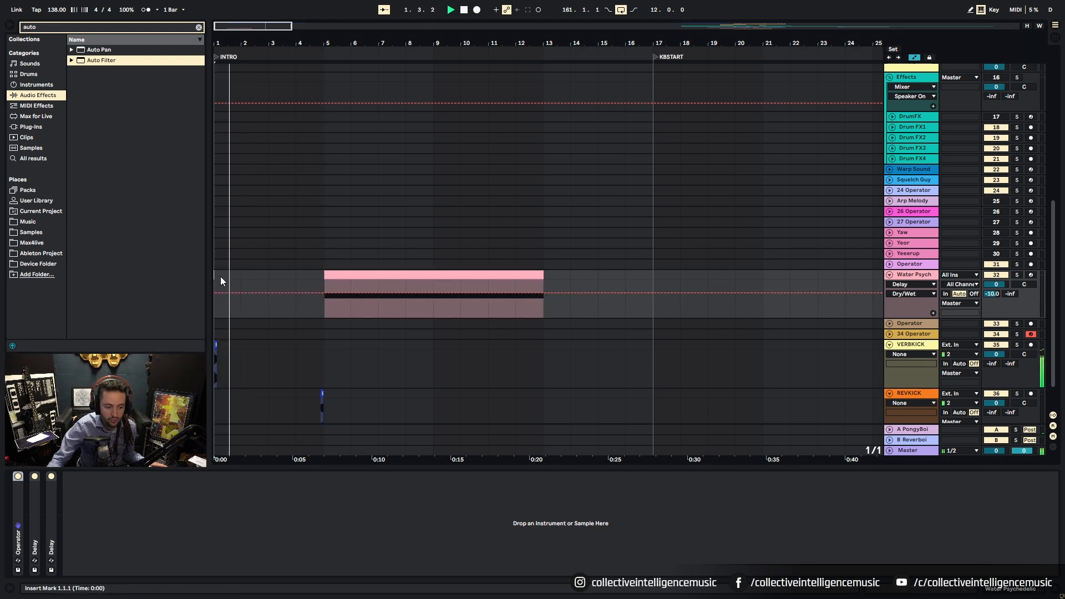
scroll(228, 307, down, 3)
Step: Solo and unfold the Operator track and audition its frozen clip around bar 157
key(w)
key(space)
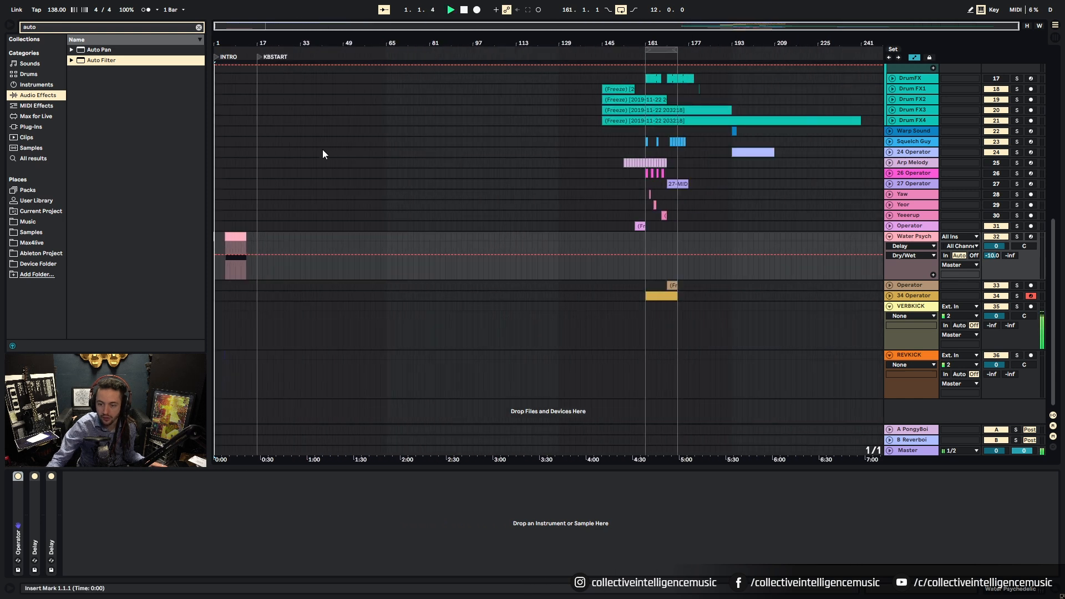
click(639, 225)
click(1020, 227)
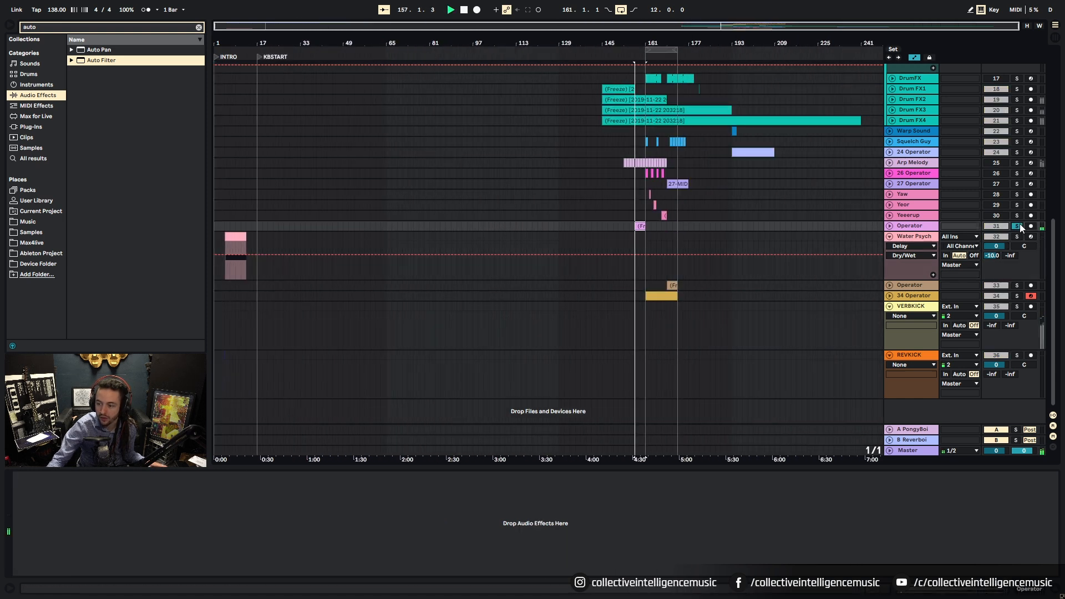
click(890, 226)
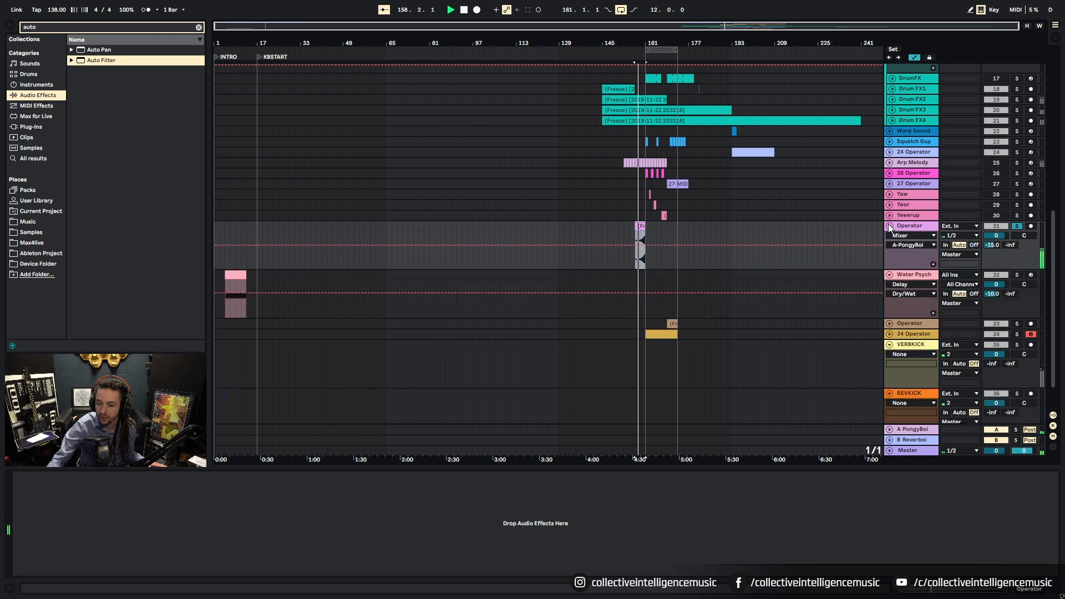
drag(639, 40, 639, 41)
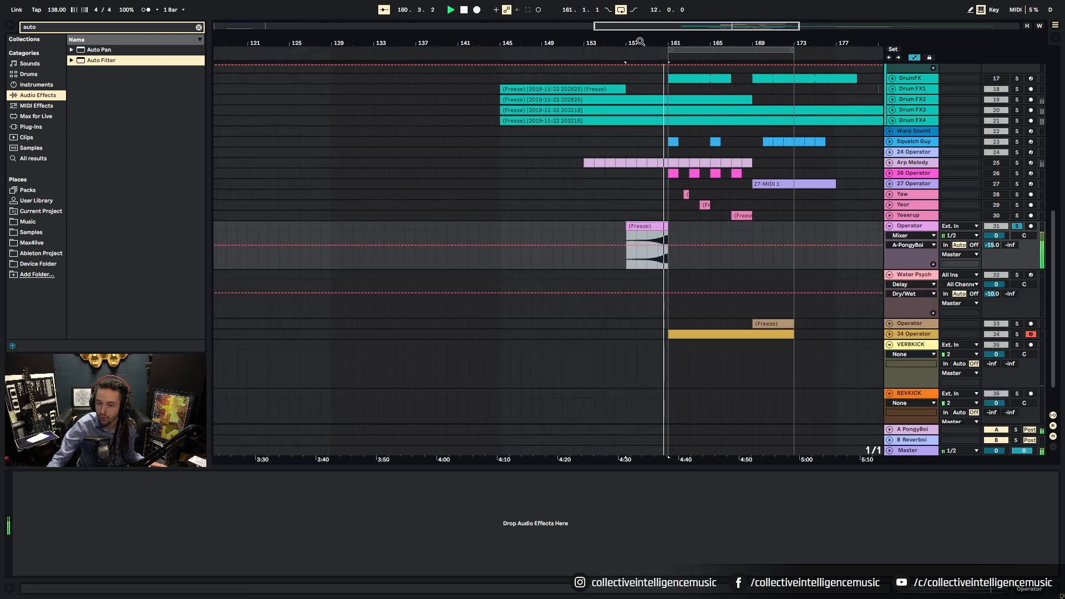
key(space)
key(w)
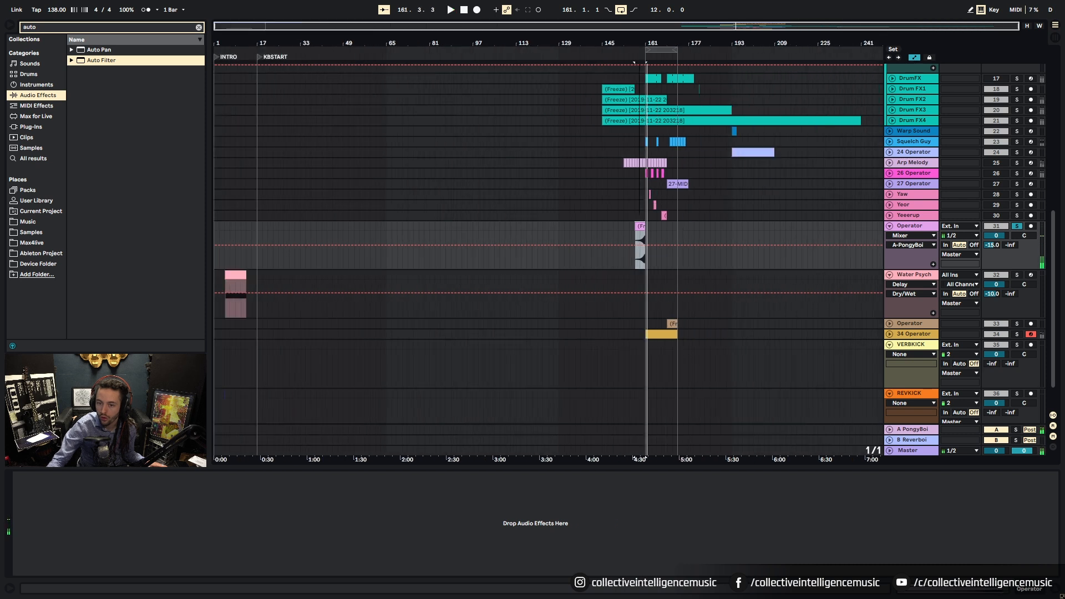
Step: Move the Operator freeze clip into the intro at bars 13–17, just before KBSTART
drag(638, 228, 254, 236)
drag(254, 44, 258, 46)
drag(316, 227, 281, 230)
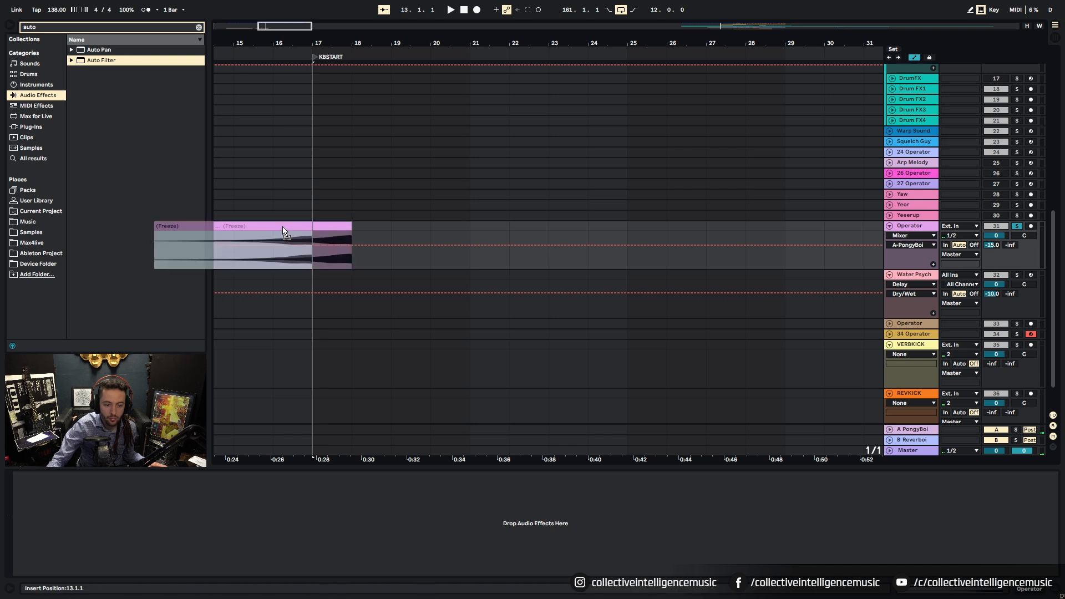
key(space)
drag(685, 42, 328, 41)
key(space)
drag(637, 43, 336, 43)
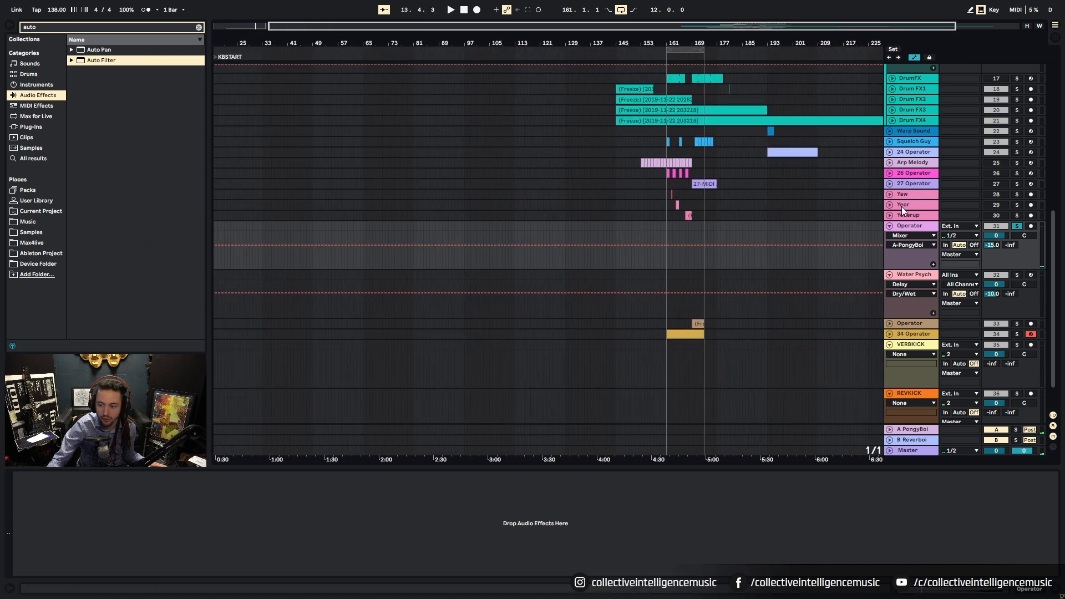
Step: Audition the Yeeerup, Yeor and Yaw clips near bar 164, ending with Yaw soloed
click(688, 215)
key(space)
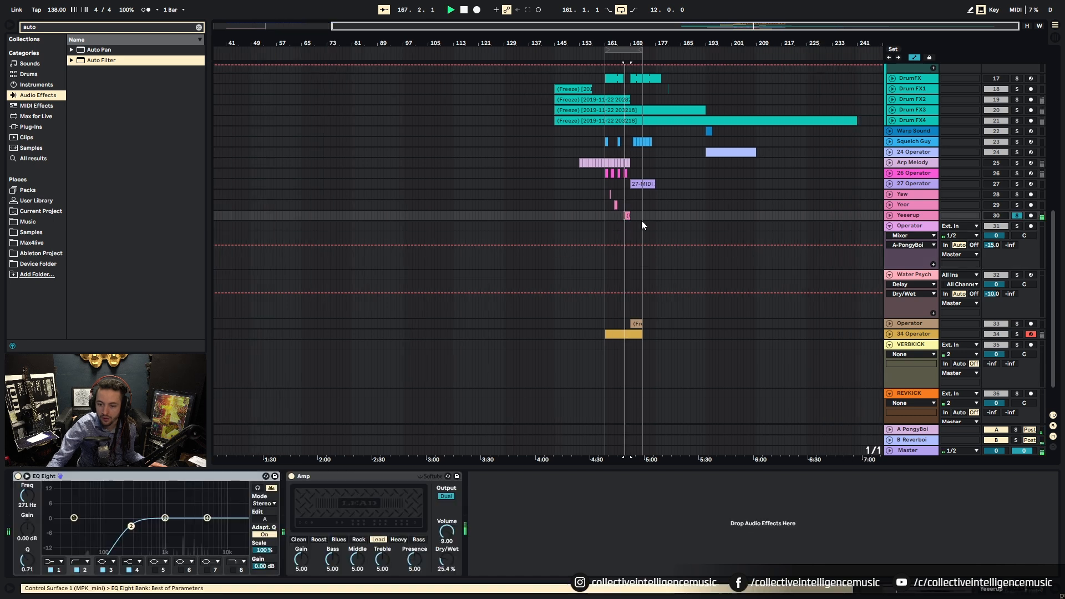
click(889, 215)
drag(622, 43, 621, 144)
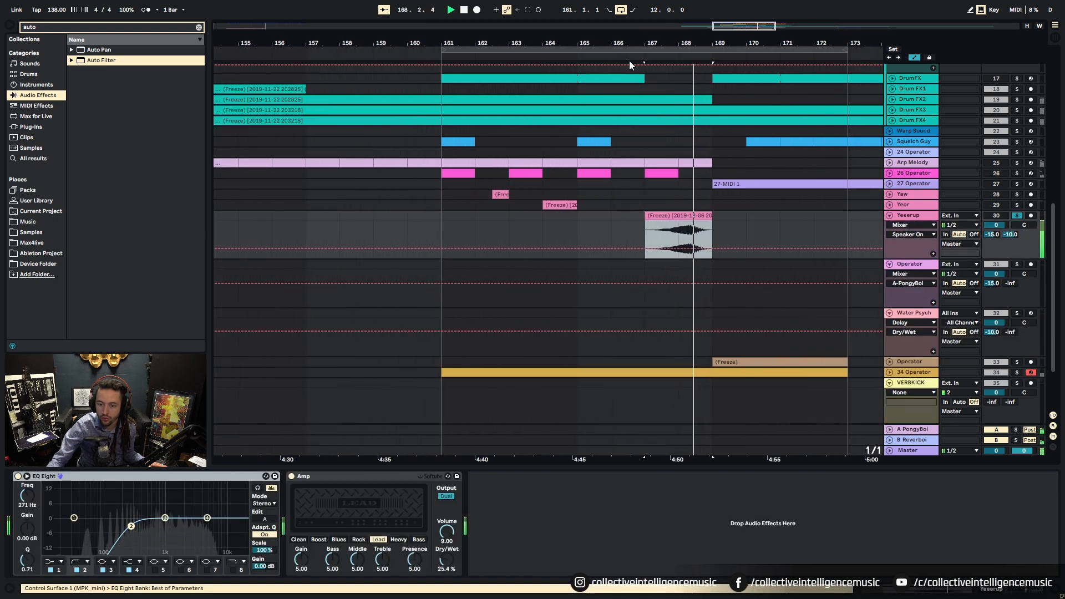
click(558, 206)
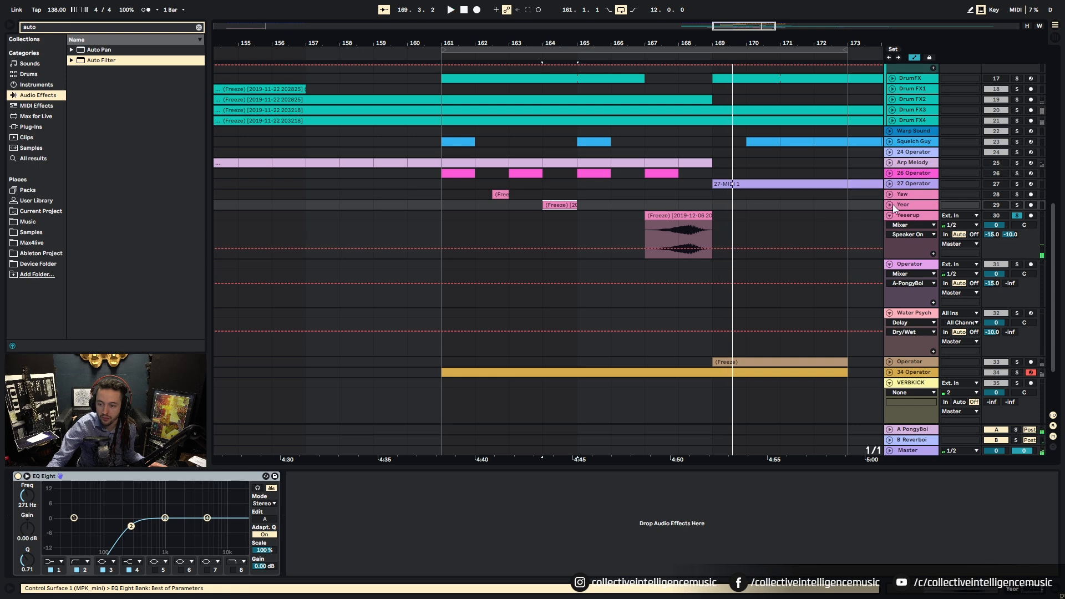
click(890, 205)
click(1018, 206)
key(space)
click(495, 194)
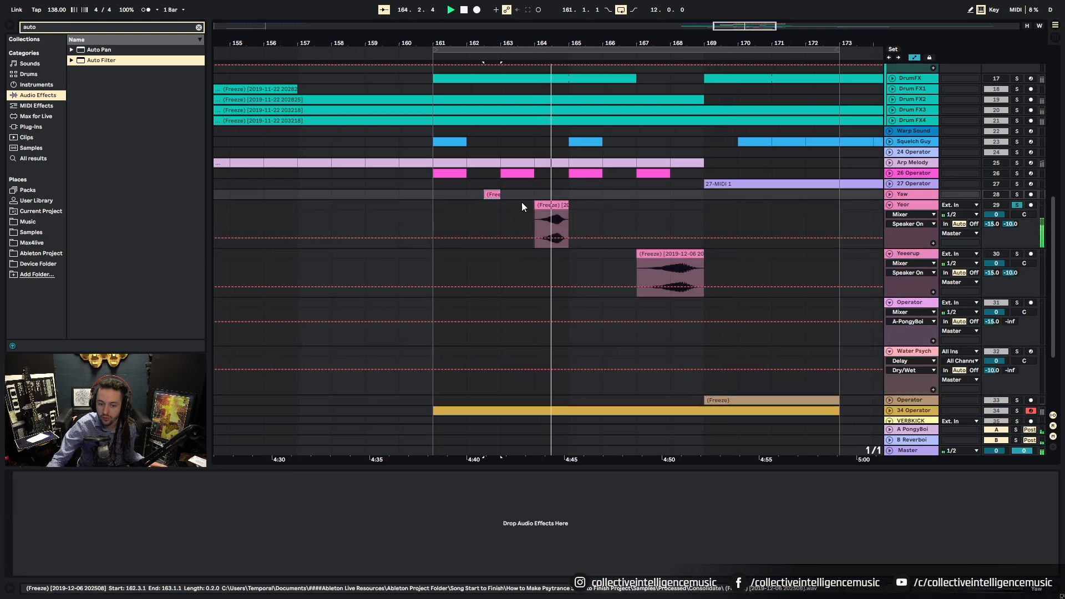
click(888, 194)
click(1018, 194)
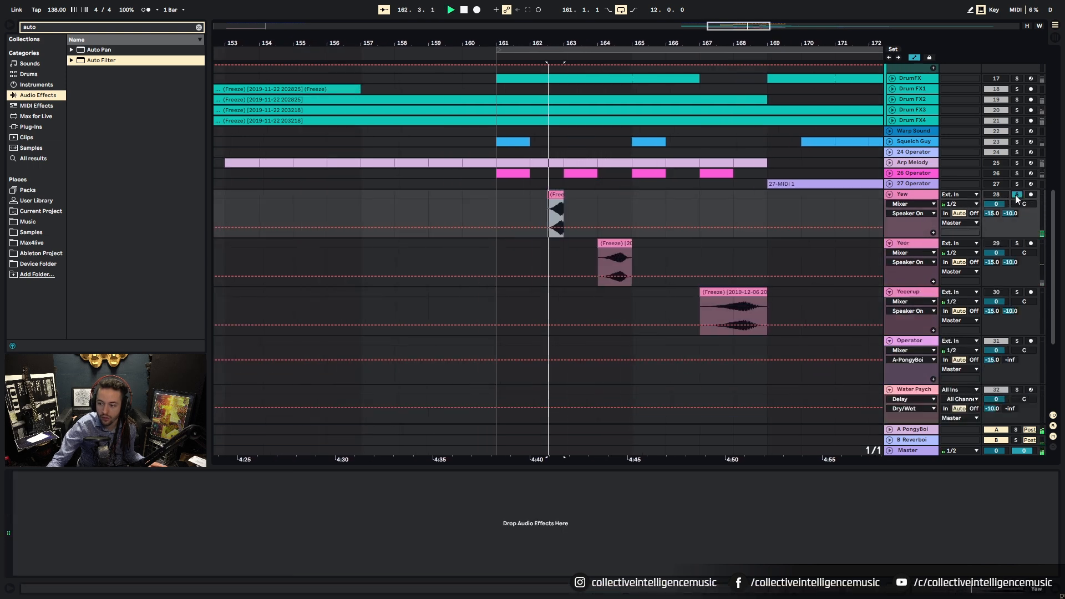
key(space)
Step: Drag the Yaw clip from bar 162 to bar 16, ending at KBSTART, and play from bar 16
drag(554, 45, 652, 44)
drag(653, 200, 256, 216)
drag(250, 351, 561, 325)
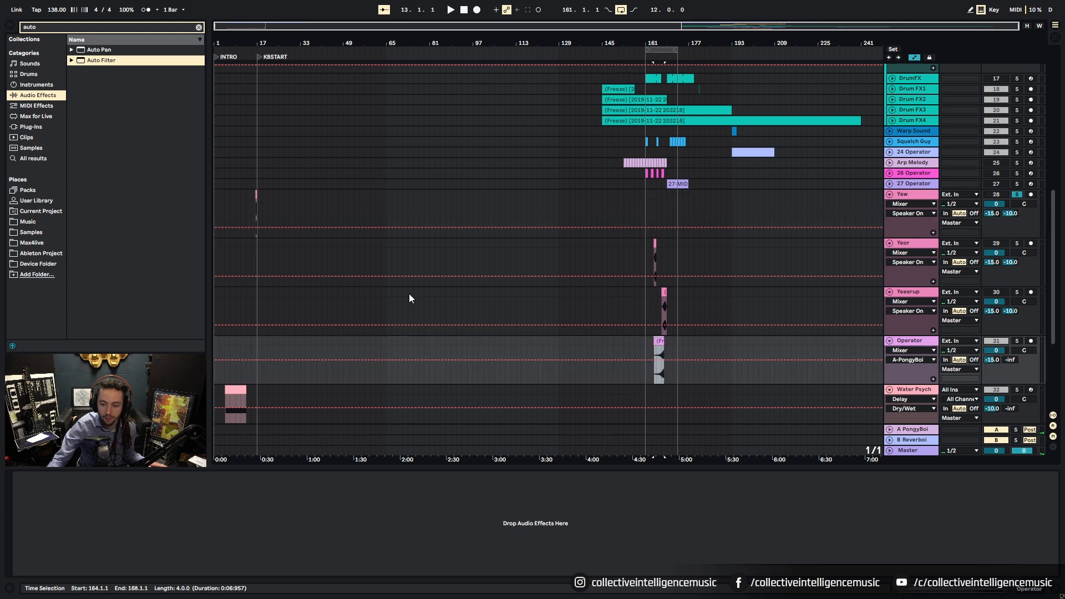
drag(250, 43, 250, 88)
click(386, 201)
key(space)
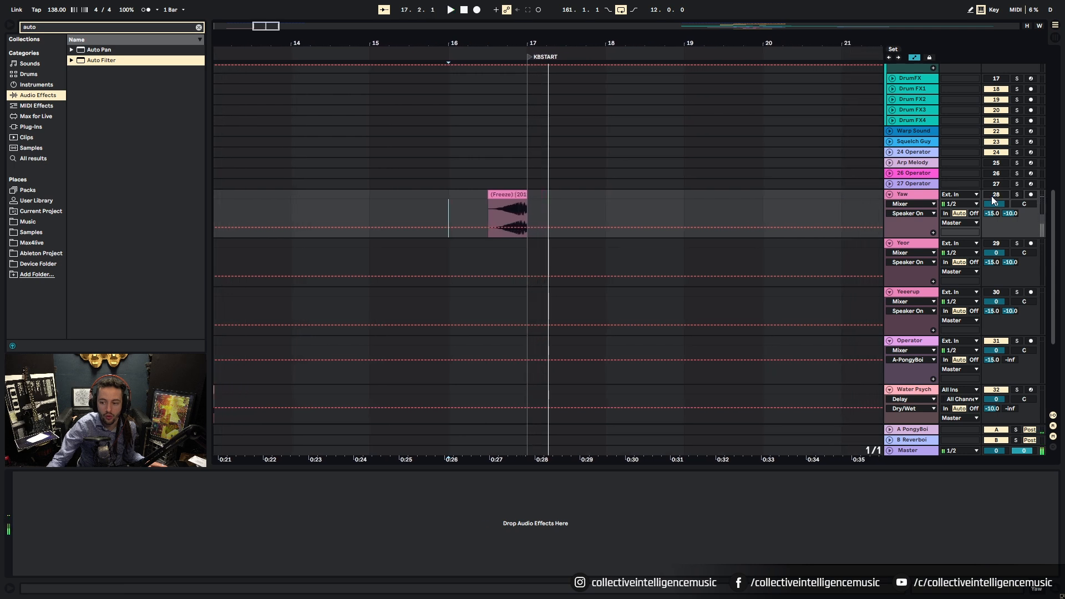
key(space)
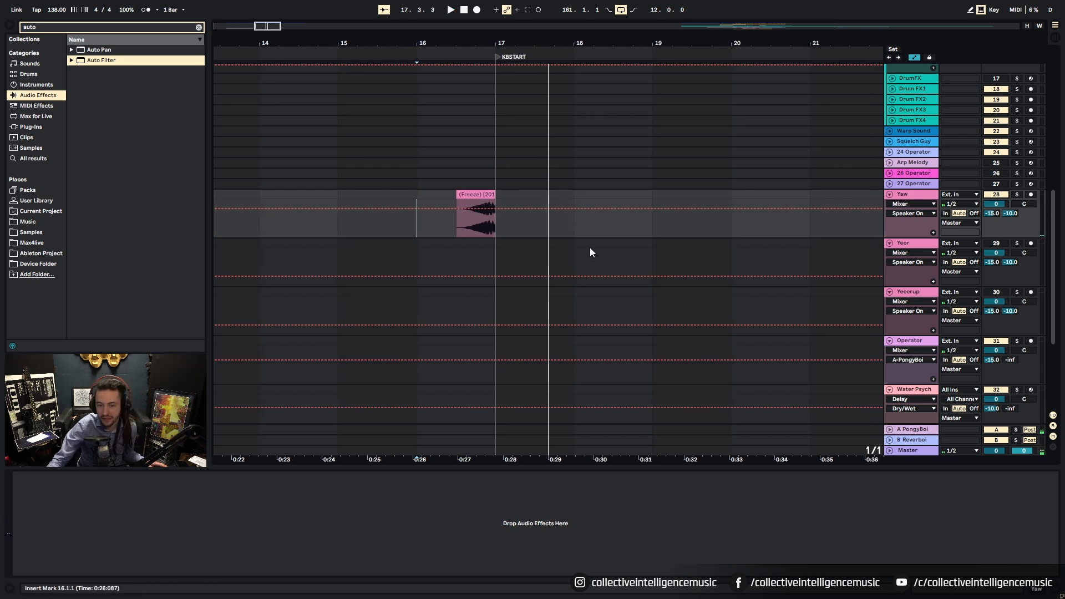
drag(505, 46, 505, 222)
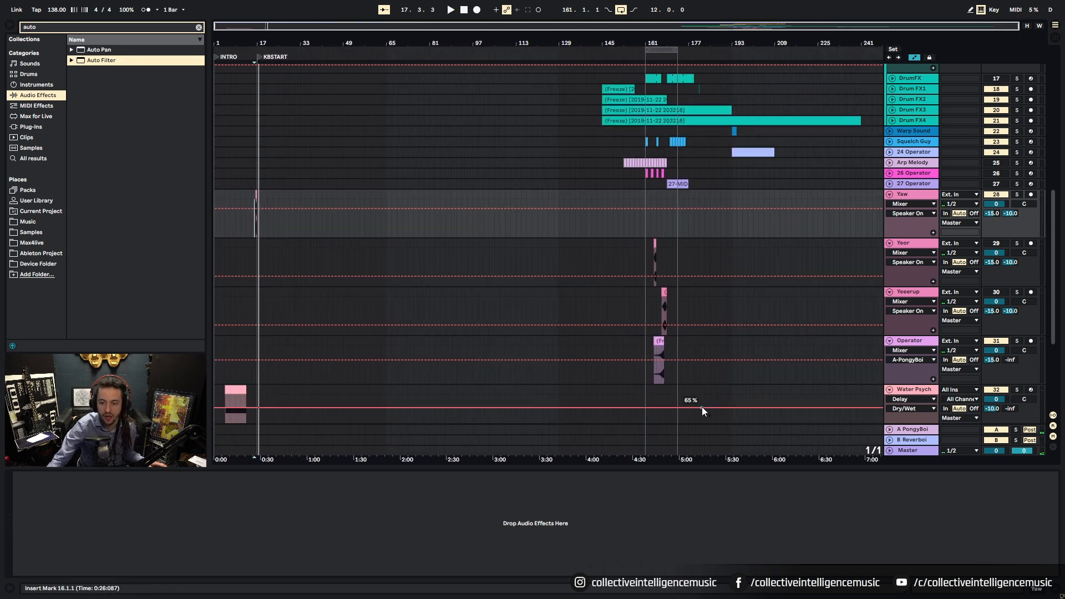
Step: Audition the Arp Melody, 26 Operator and 27 Operator tracks soloed
click(1017, 163)
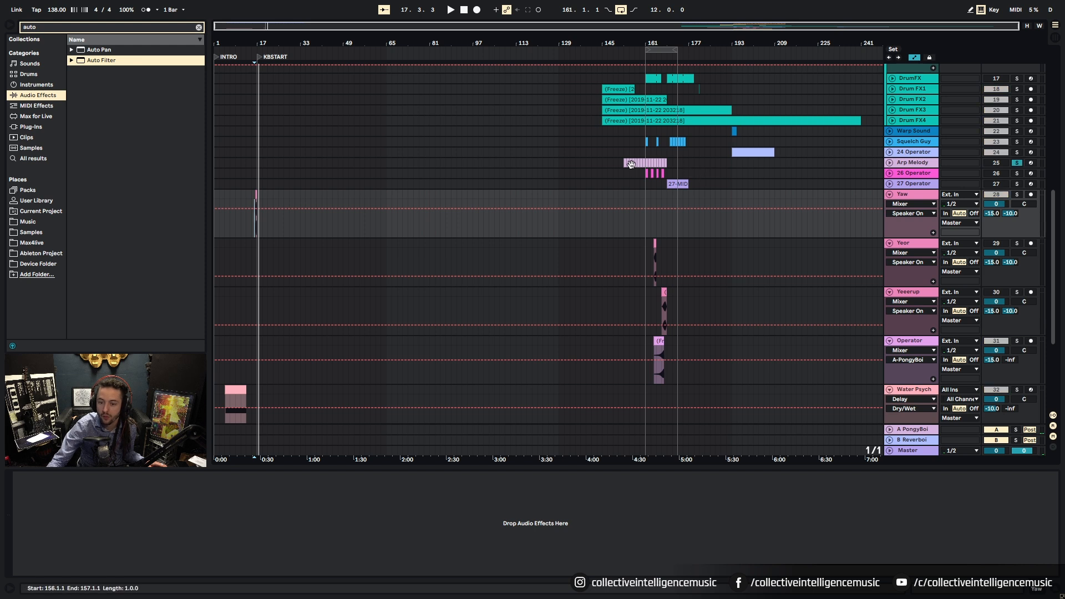
click(625, 162)
key(space)
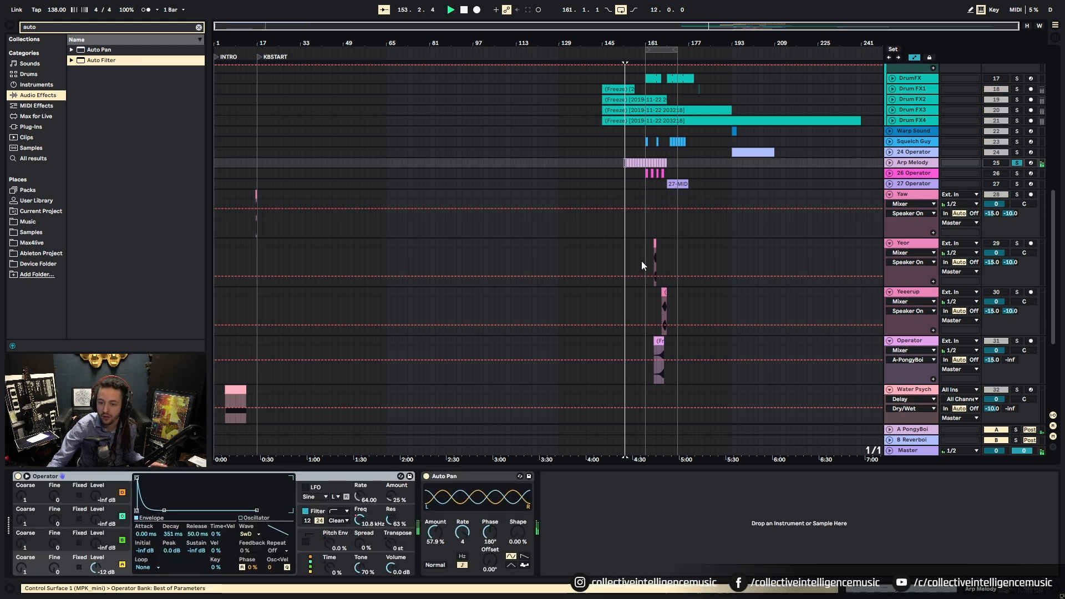
click(647, 171)
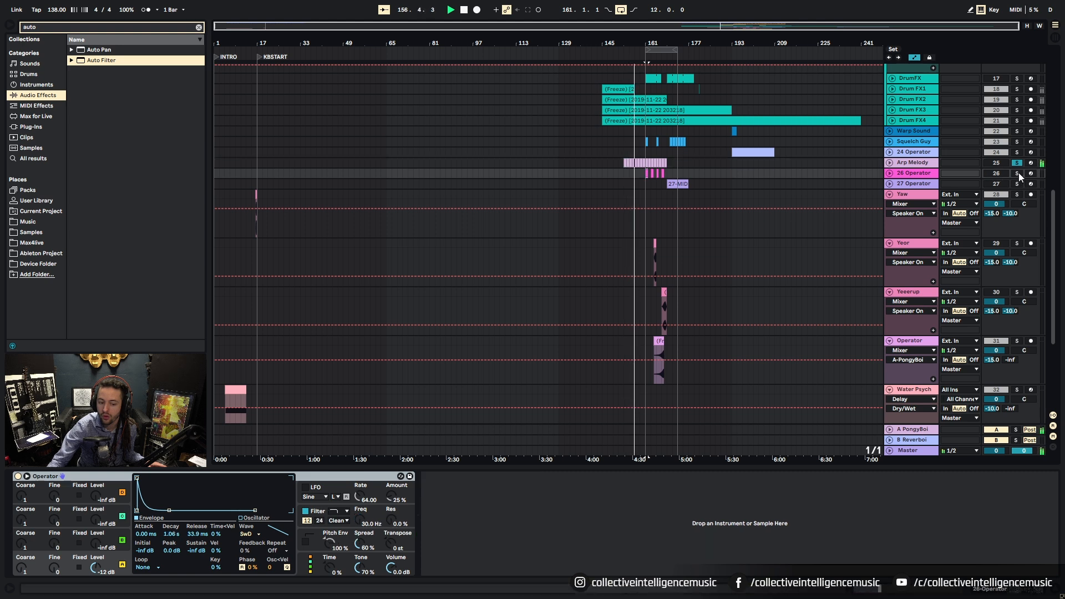
click(889, 173)
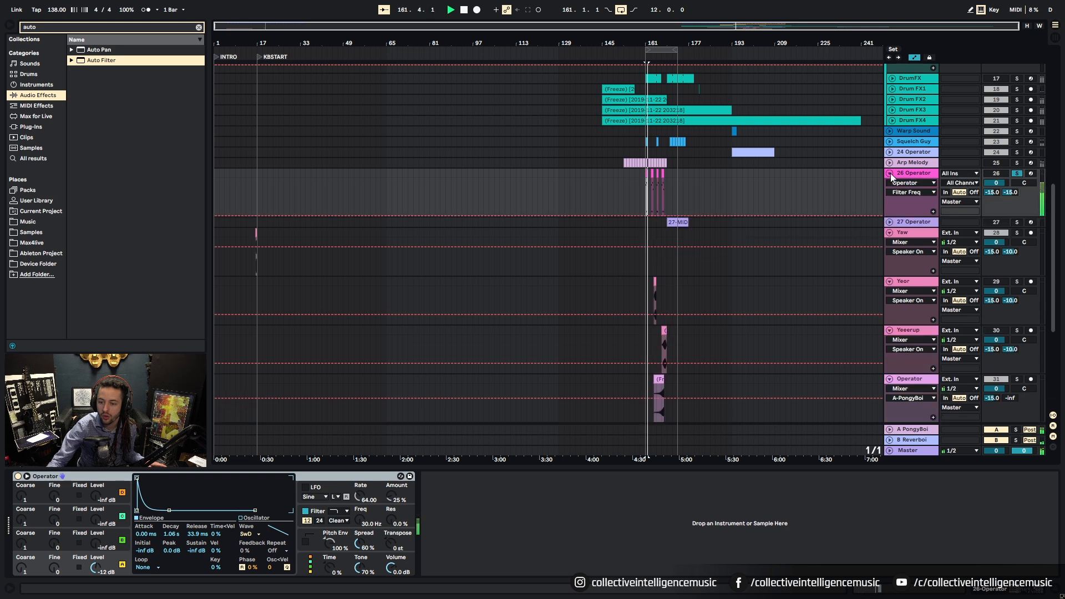
click(890, 174)
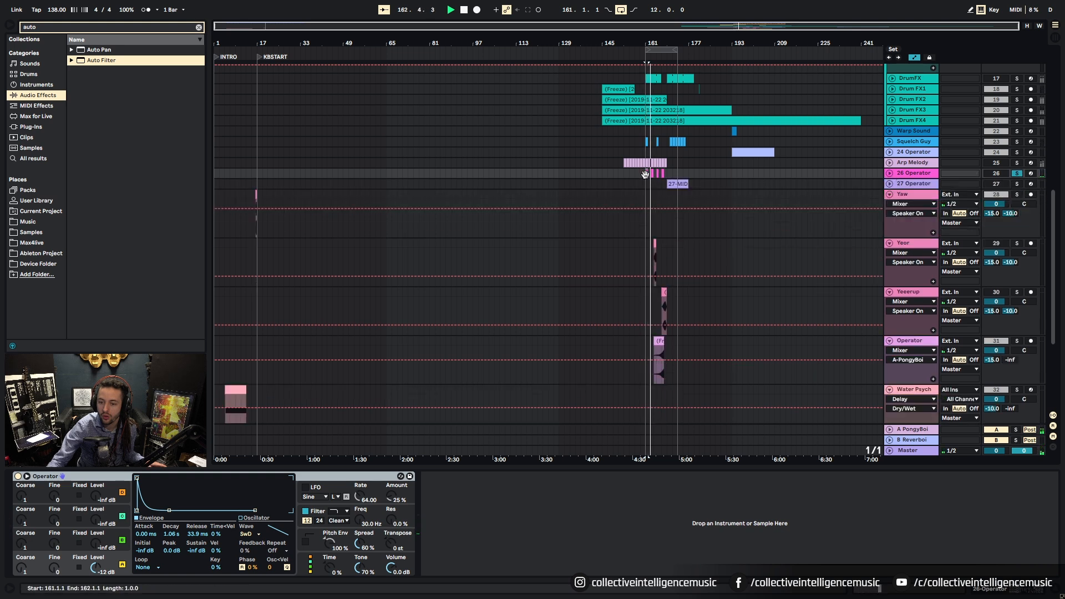
click(889, 184)
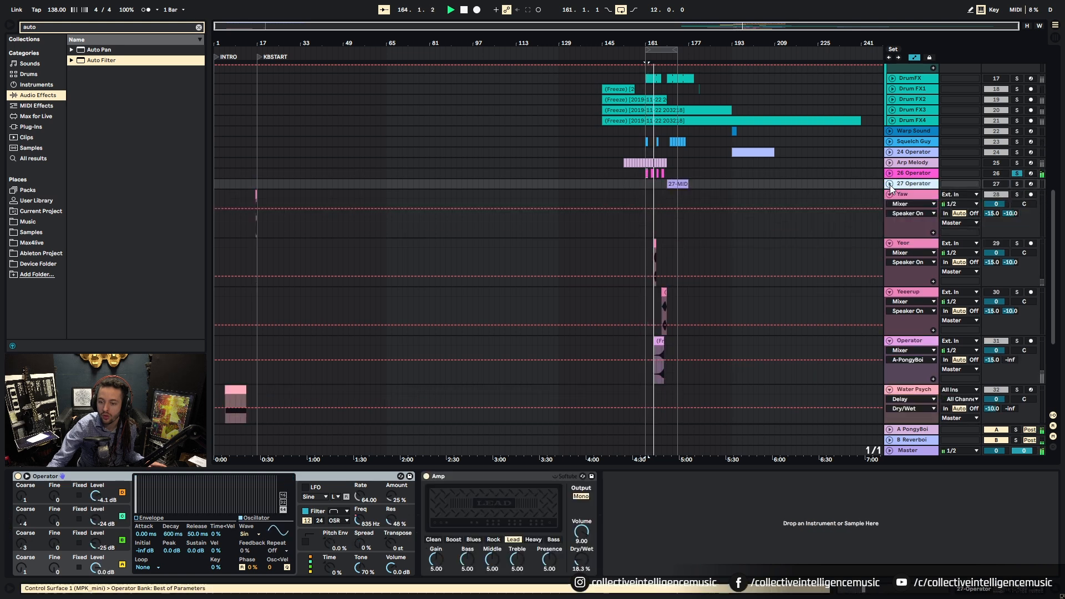
click(669, 186)
key(space)
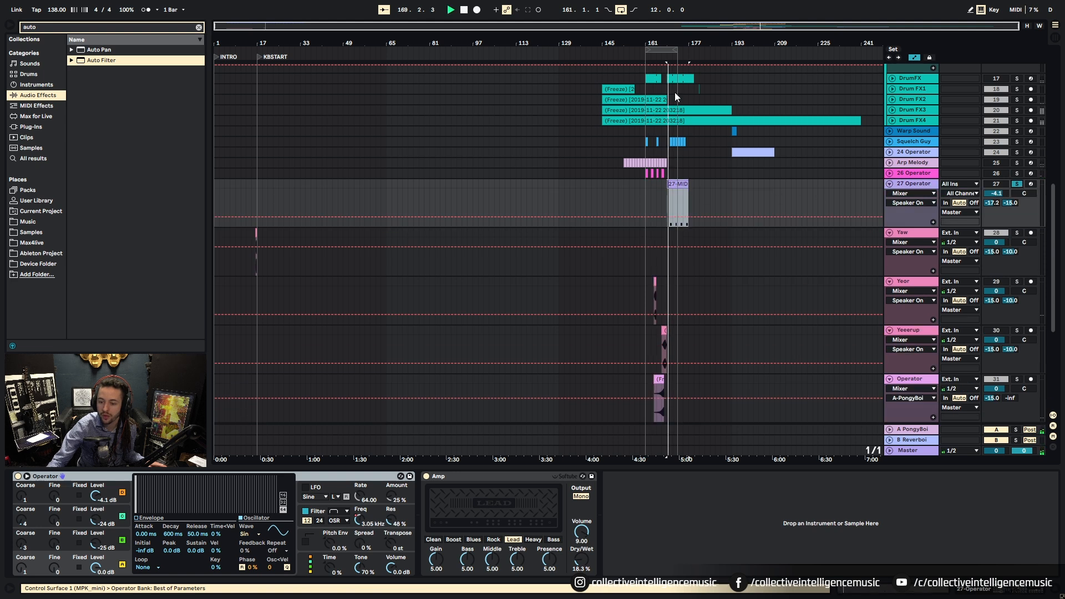
Step: Unfold and solo the Squelch Guy track and audition it from bar 169
drag(685, 57, 741, 158)
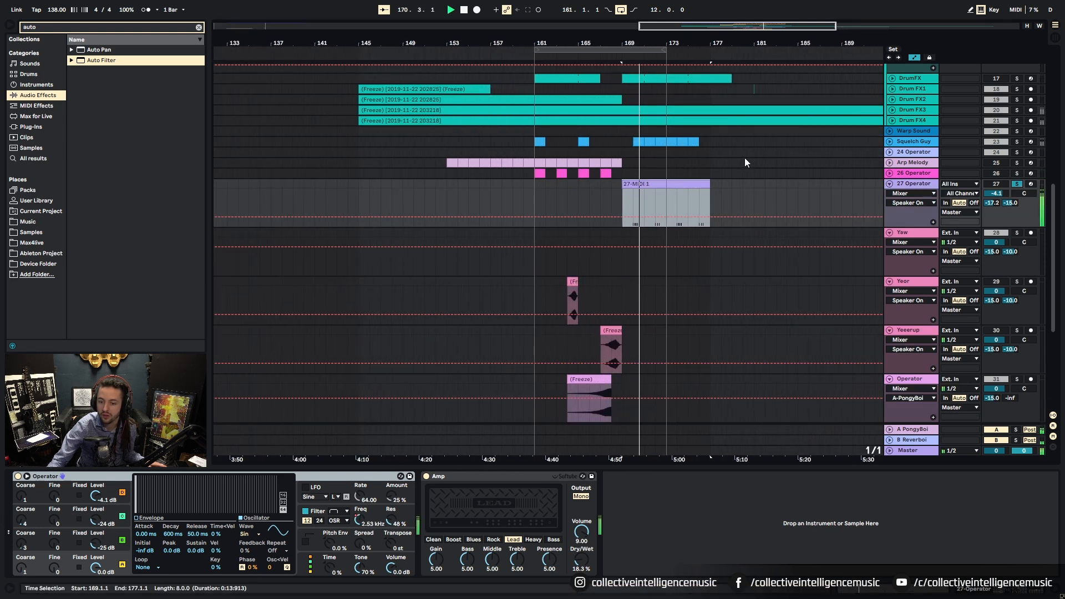
scroll(744, 186, up, 3)
click(890, 197)
key(space)
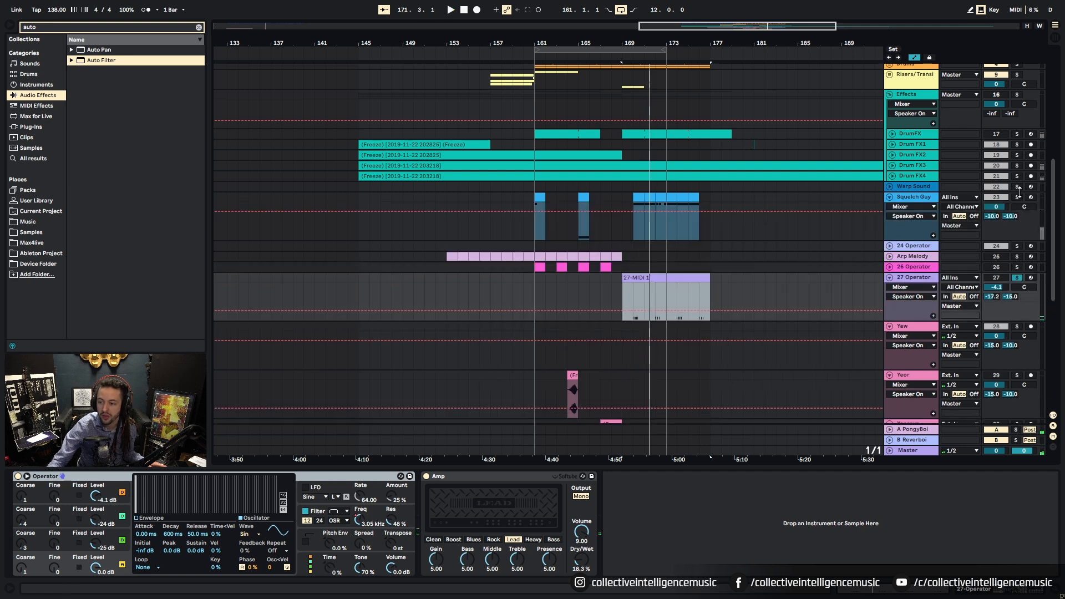
click(1020, 198)
key(space)
click(560, 202)
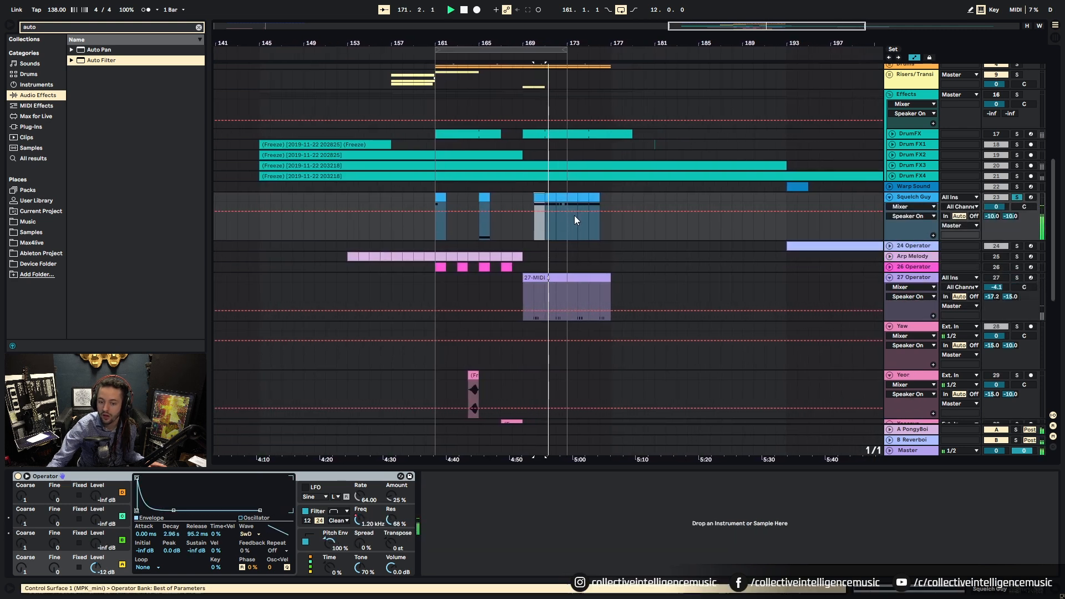
Step: Move a Squelch Guy clip to the start of the intro, nudging it to bar 3
drag(560, 44, 750, 18)
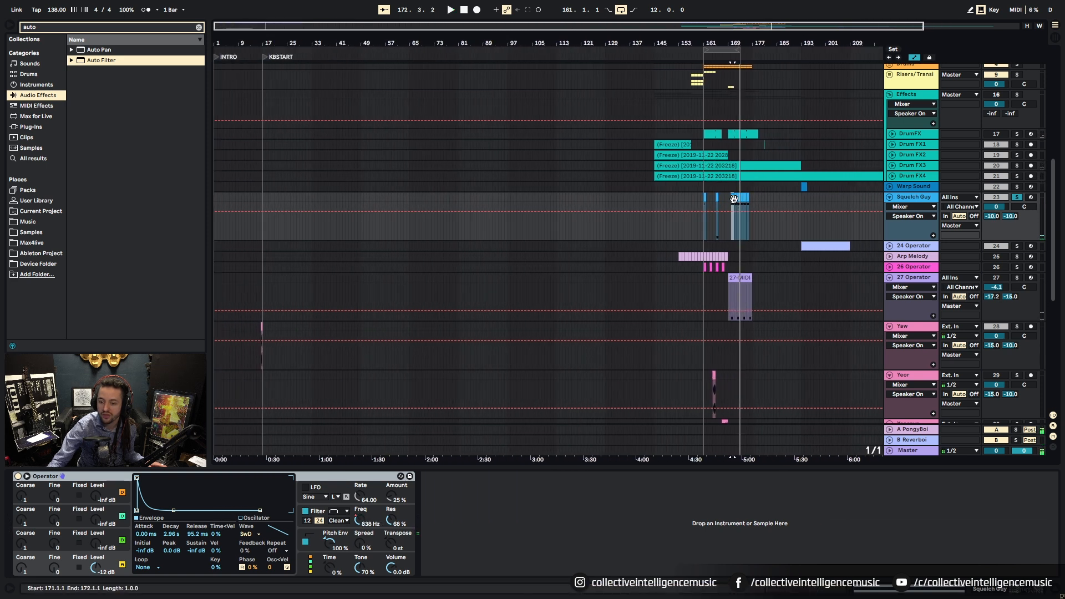
drag(734, 199, 224, 207)
drag(220, 50, 224, 199)
key(space)
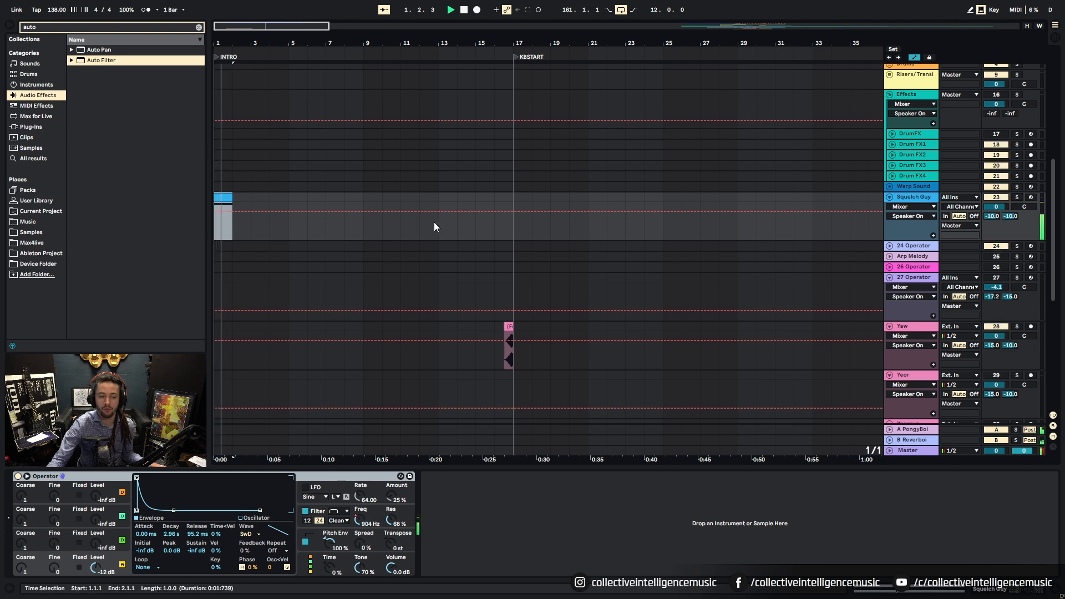
click(230, 204)
mouse_move(230, 204)
mouse_down()
mouse_move(257, 204)
mouse_move(246, 201)
mouse_up()
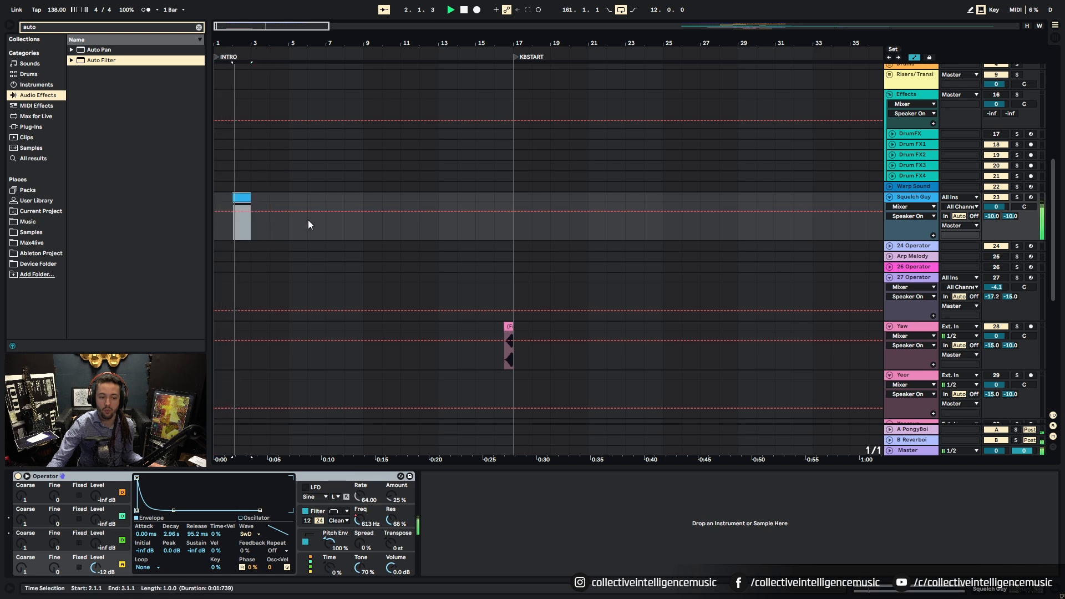
click(376, 245)
drag(295, 53, 250, 59)
Step: Audition the Drum FX4 and Drum FX3 clips soloed, then switch the Effects group back on
click(638, 175)
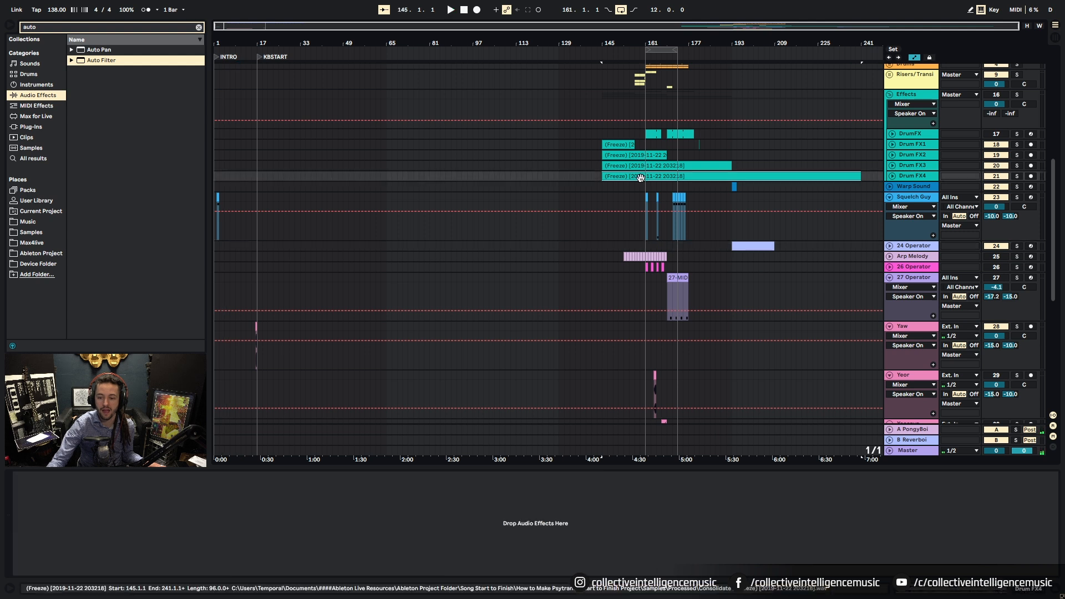
click(1015, 166)
click(1015, 177)
key(space)
key(space)
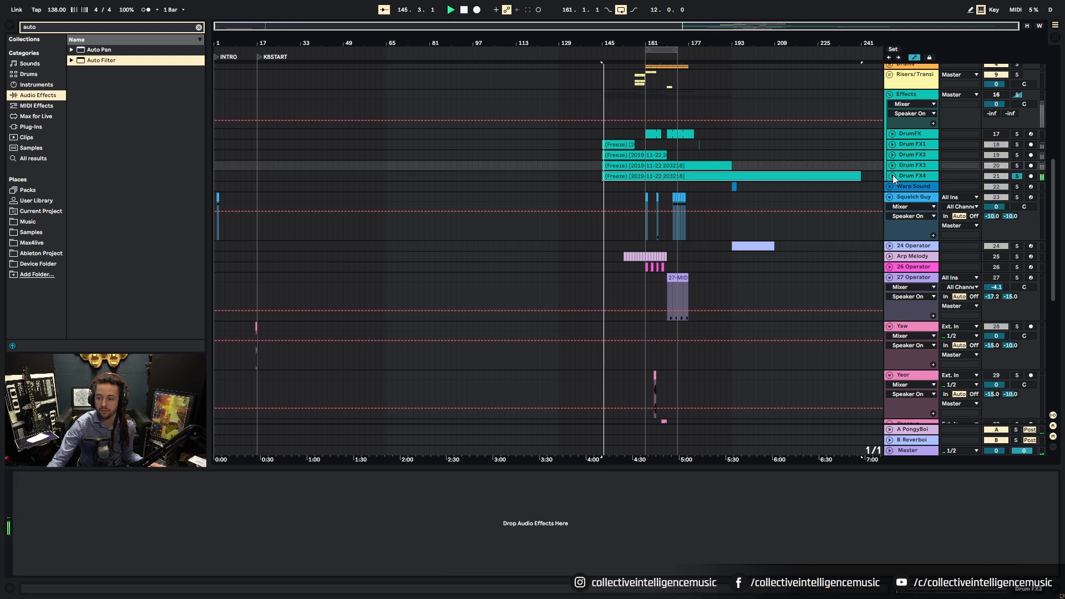
click(892, 176)
click(1016, 94)
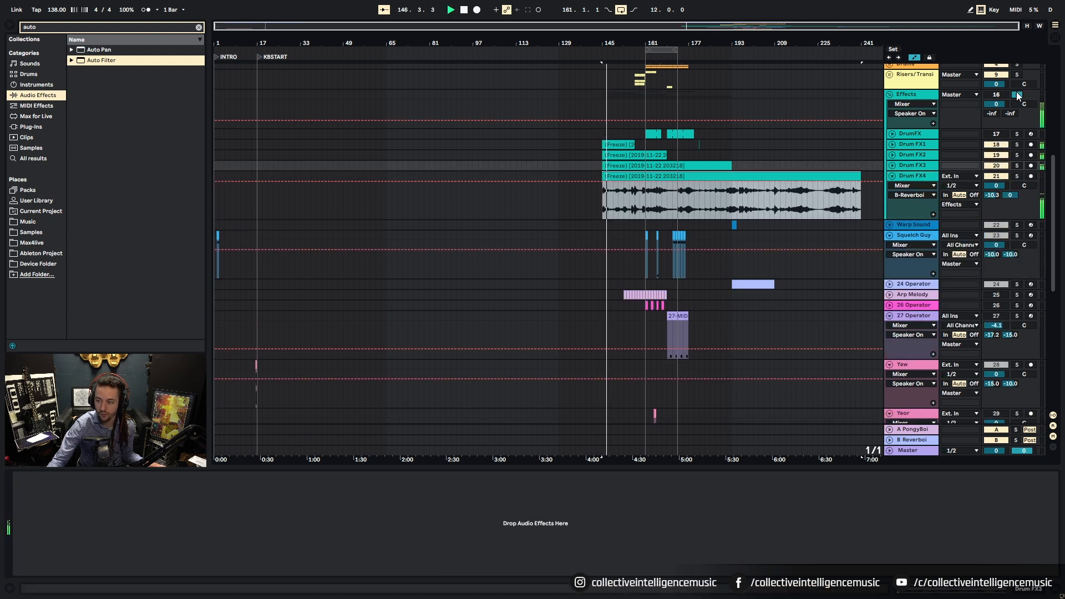
click(892, 165)
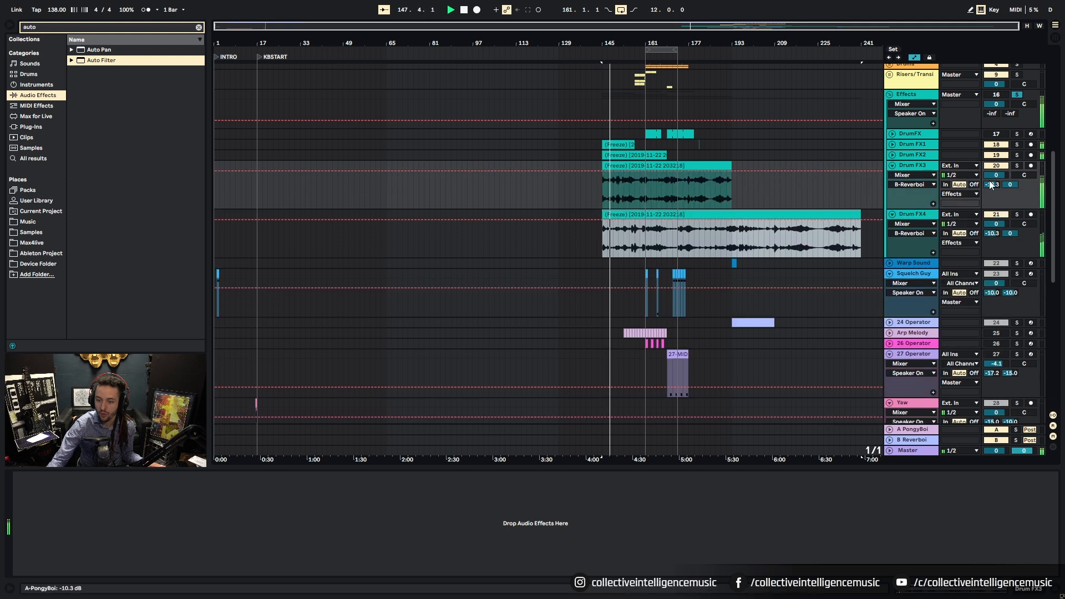
click(1017, 166)
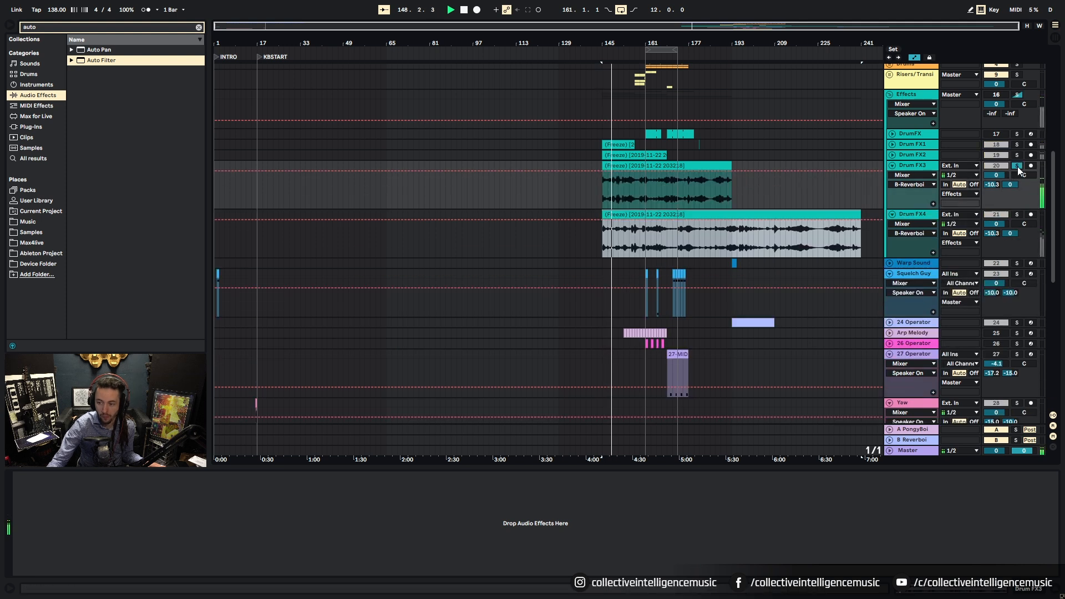
click(640, 166)
click(999, 96)
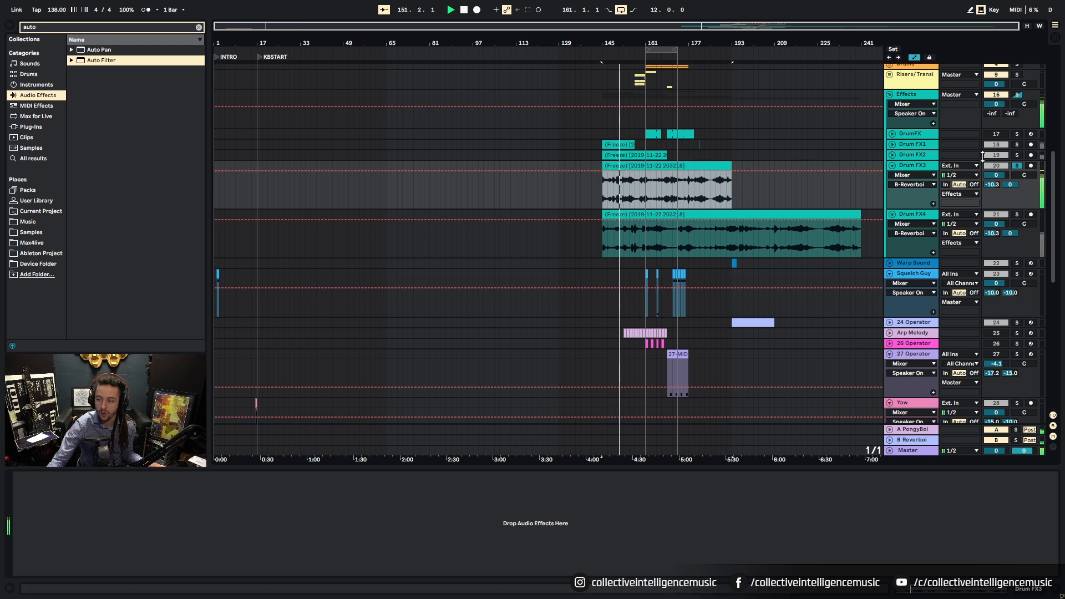
Step: Audition Drum FX1 and Drum FX2, hide automation, and move the frozen Drum FX2 clip to bar 1
click(1017, 155)
click(892, 155)
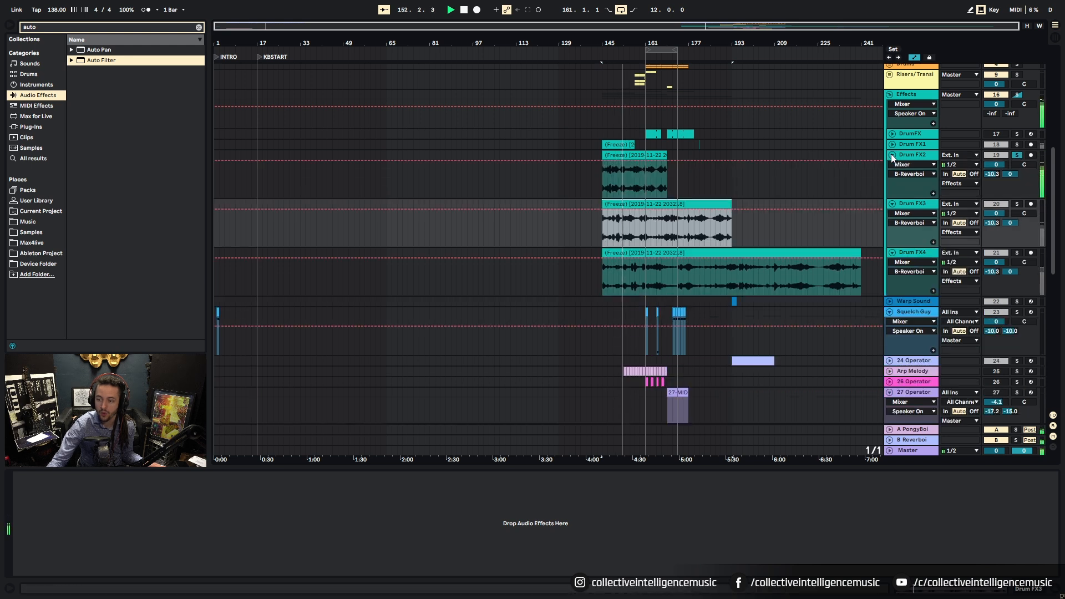
click(893, 145)
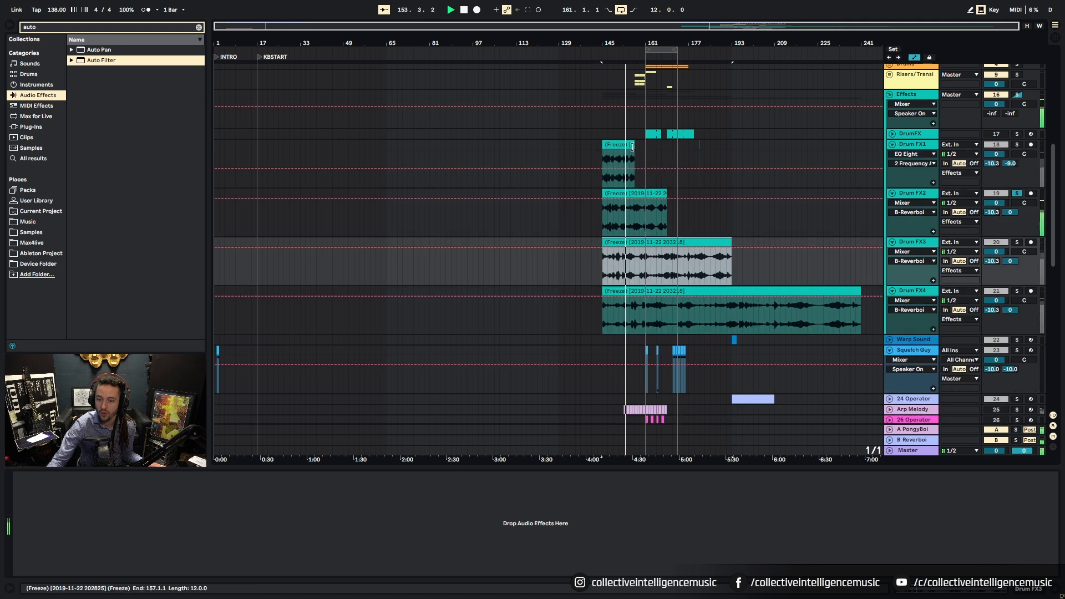
click(638, 151)
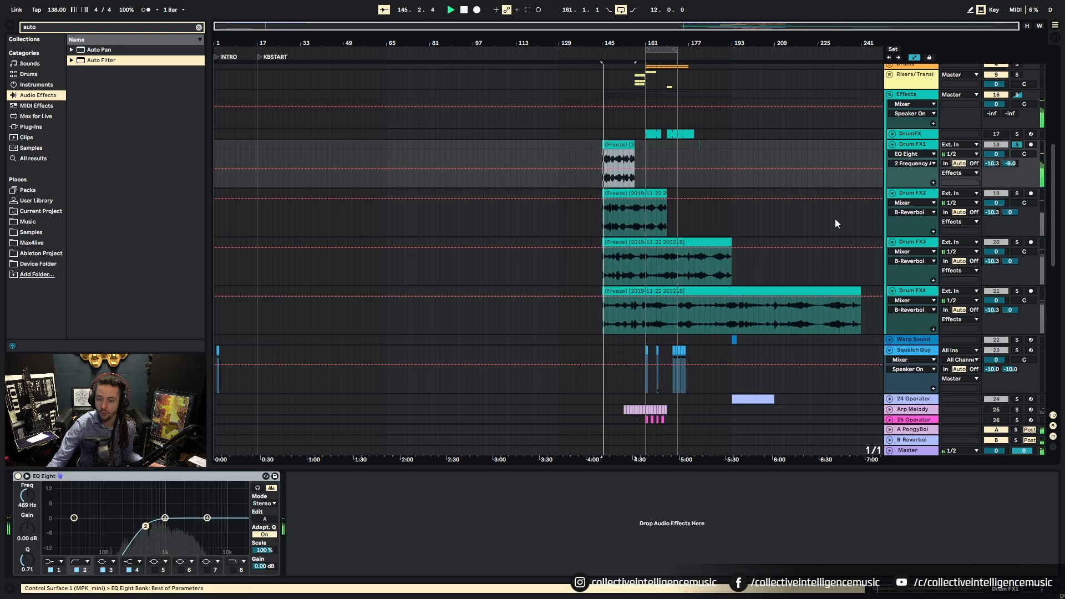
scroll(749, 194, up, 3)
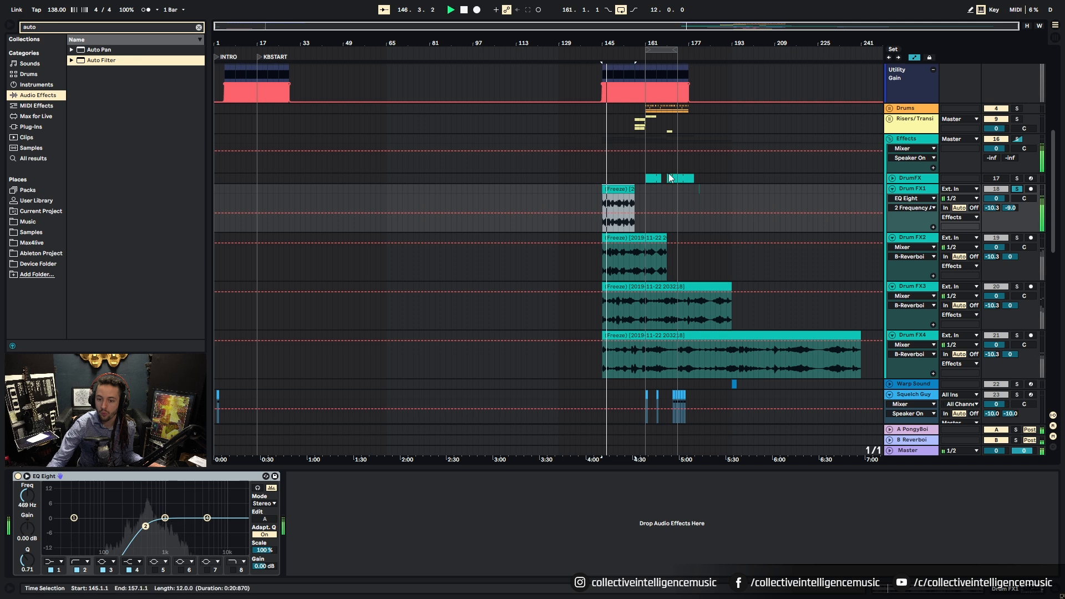
scroll(671, 177, up, 3)
scroll(677, 183, down, 6)
click(713, 192)
click(1017, 182)
click(623, 185)
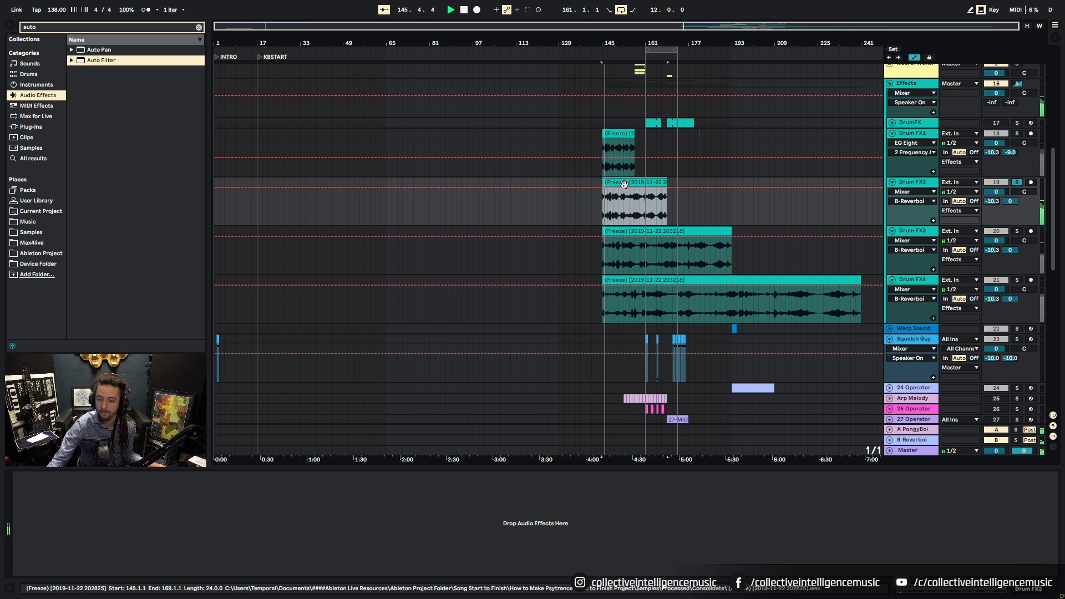
key(a)
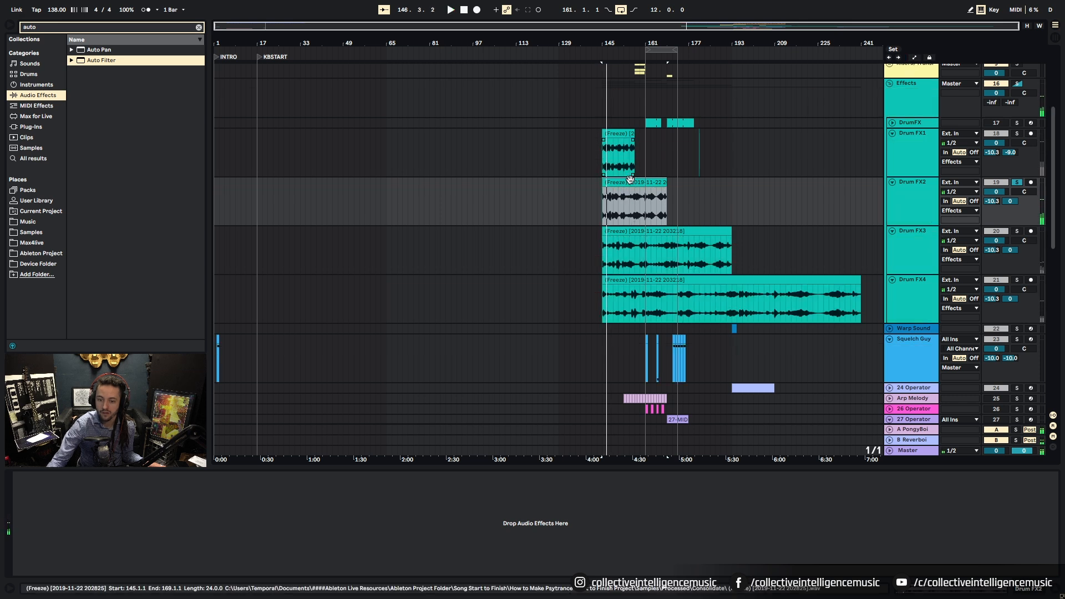
drag(630, 179, 242, 178)
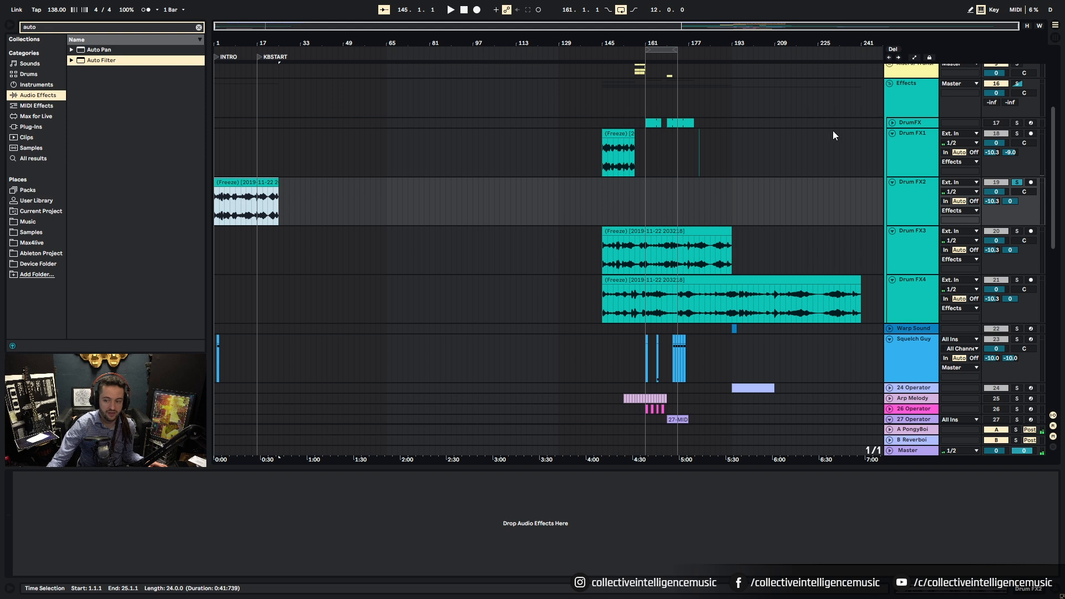
Step: Unsolo Drum FX2 and move the Squelch Guy clip to bar 5
scroll(785, 133, up, 1)
key(space)
key(space)
click(1017, 205)
key(space)
drag(226, 44, 496, 50)
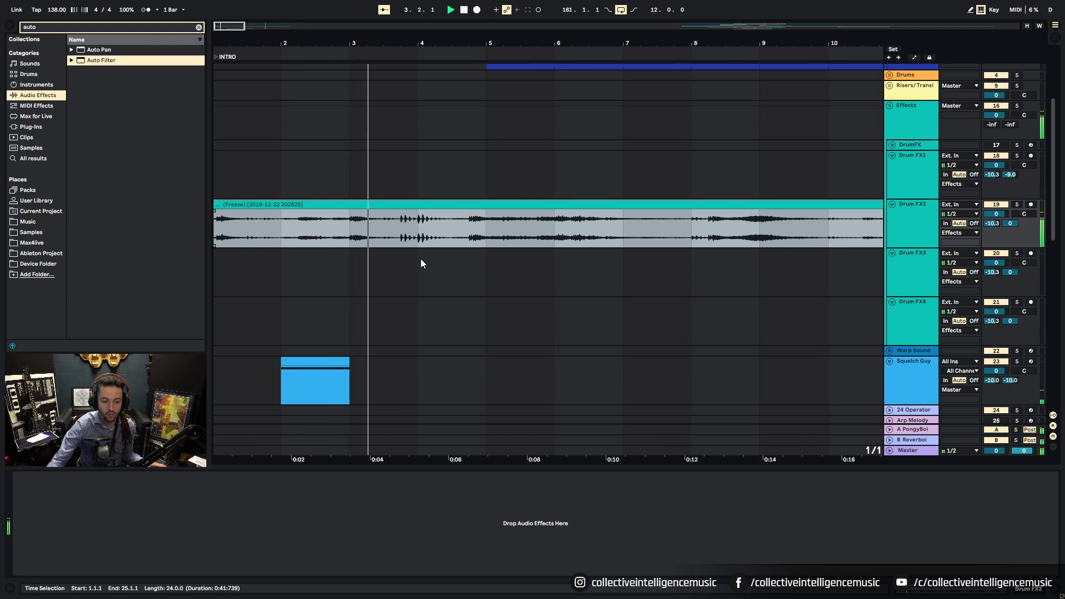
scroll(417, 232, down, 2)
drag(316, 317, 520, 322)
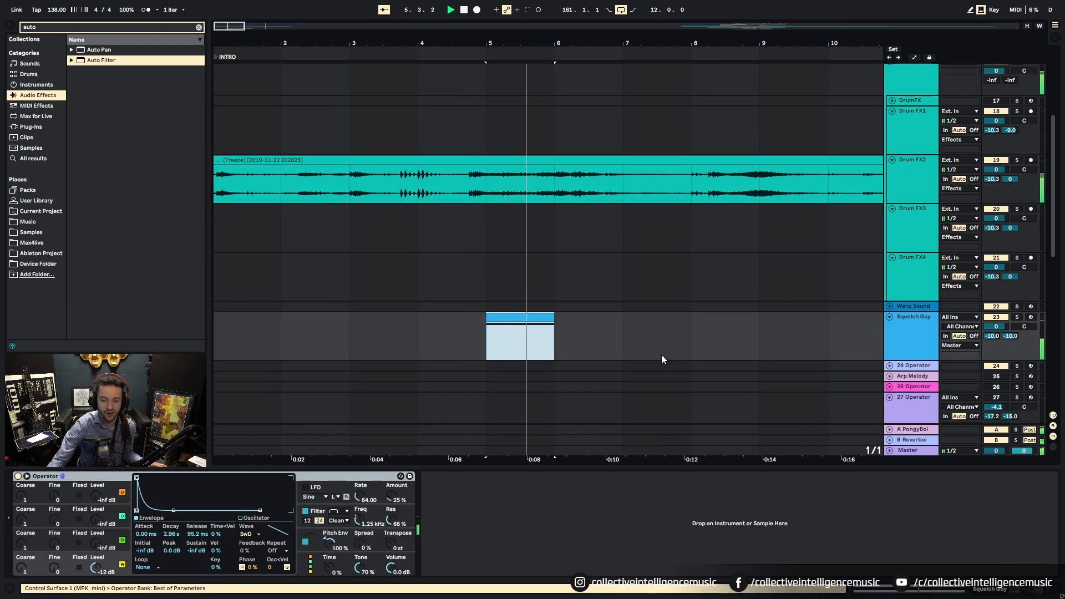
Step: Trim the frozen Drum FX2 clip so it ends at KBSTART, bar 17
drag(570, 44, 319, 44)
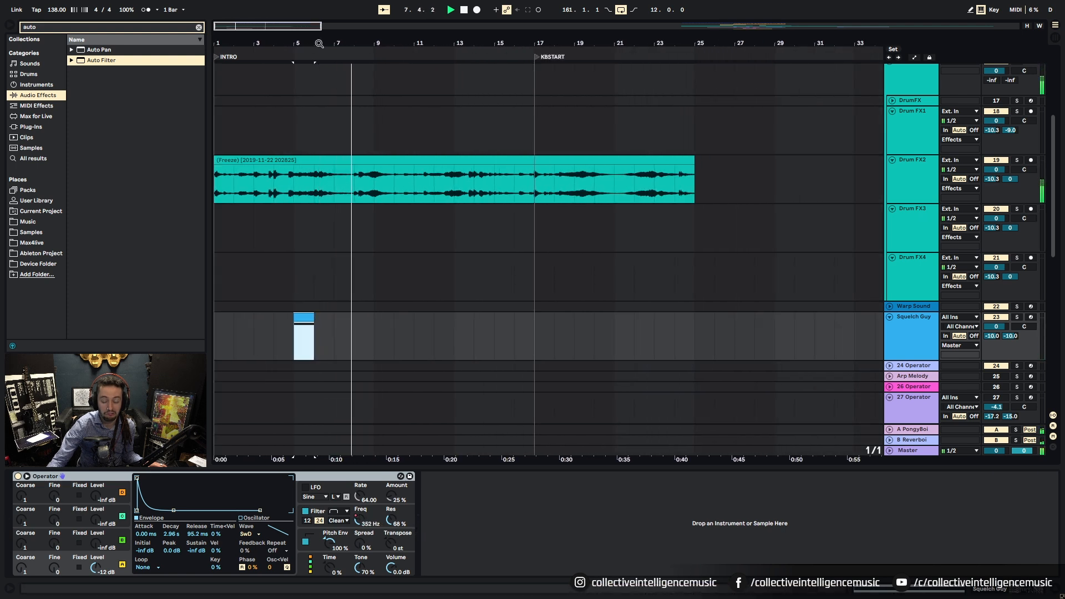
drag(693, 165, 528, 182)
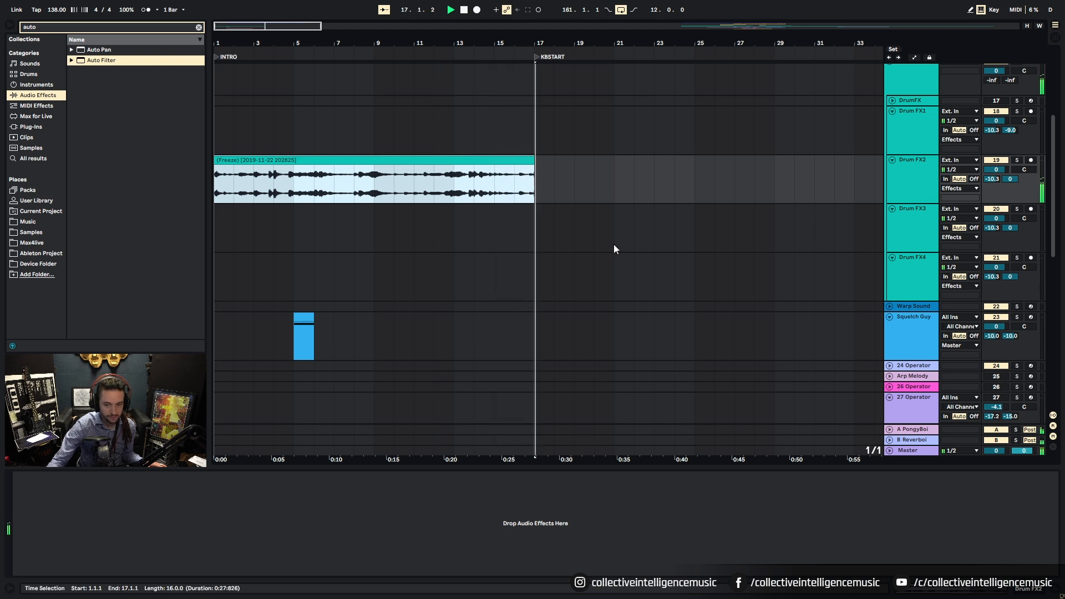
scroll(614, 248, up, 5)
Step: Expand the Risers/Transitions group and play White Down soloed, then White Up, from bar 157
key(space)
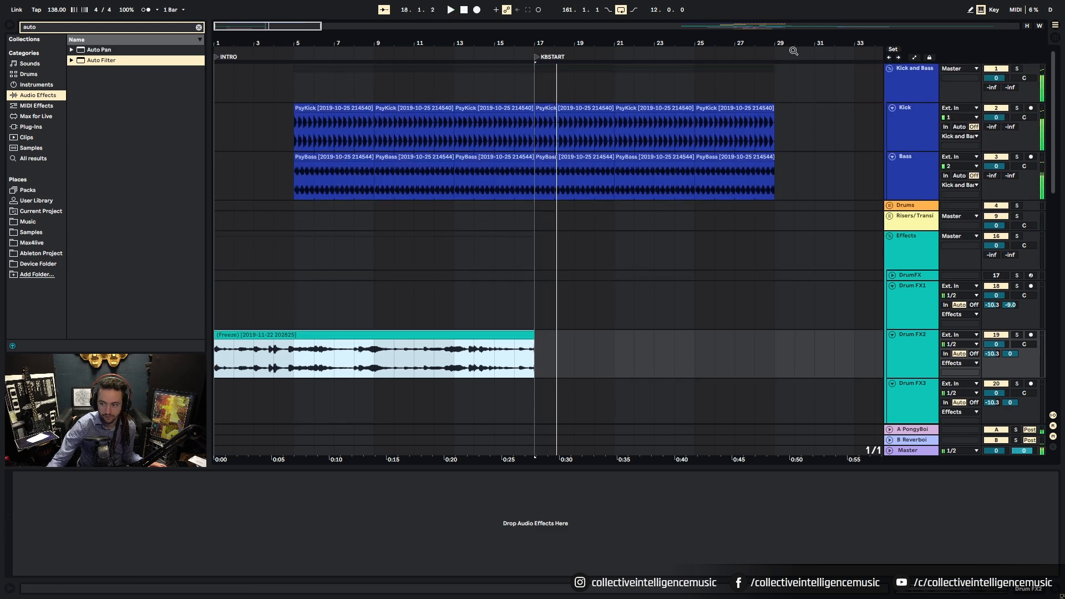
scroll(614, 249, down, 8)
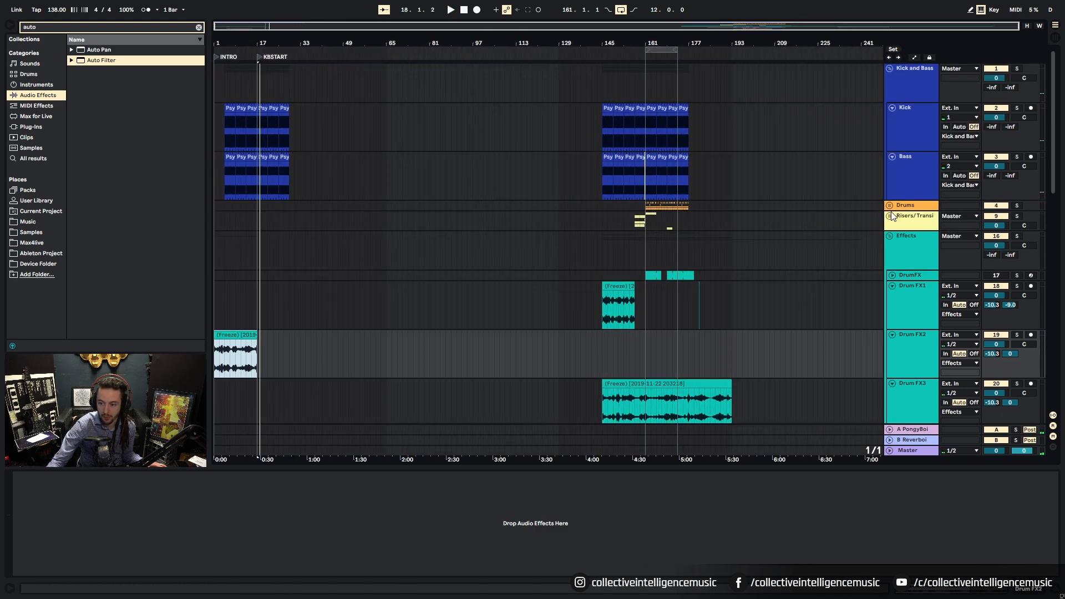
click(891, 216)
scroll(746, 227, down, 5)
click(640, 261)
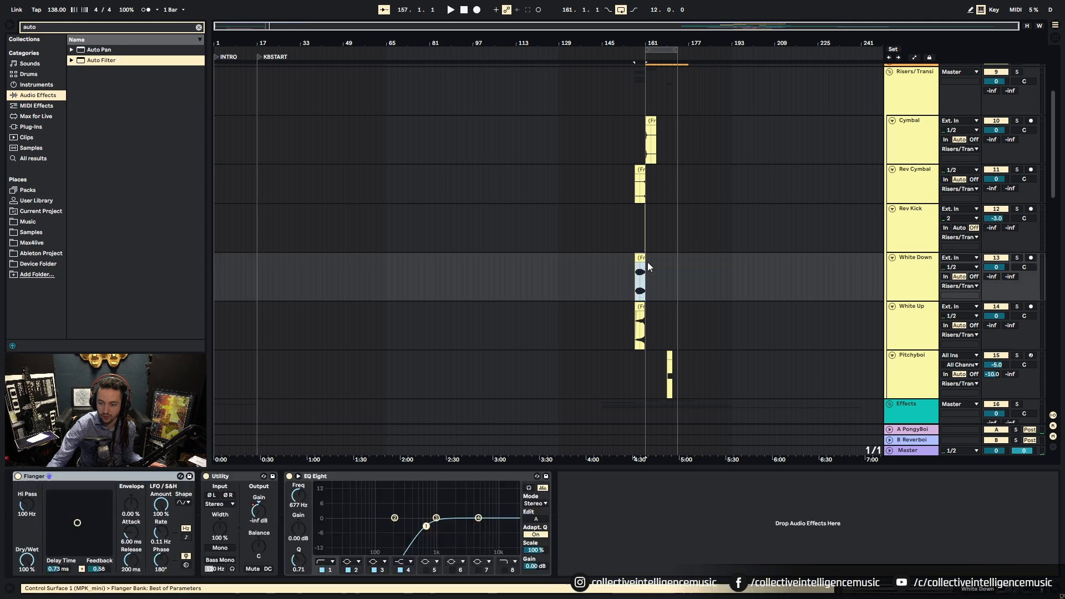
key(space)
click(1017, 259)
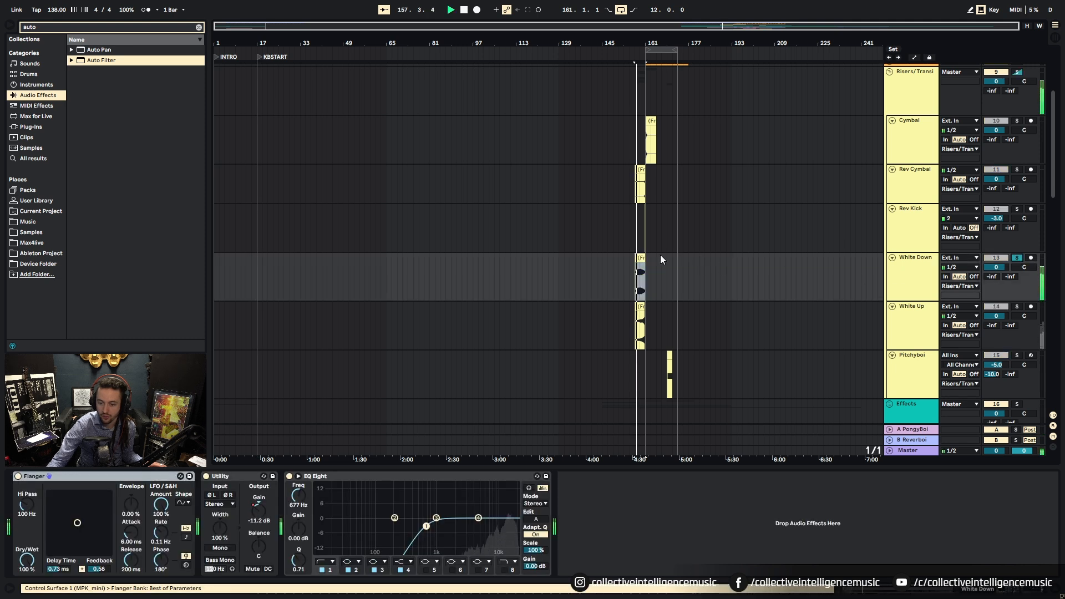
click(1017, 307)
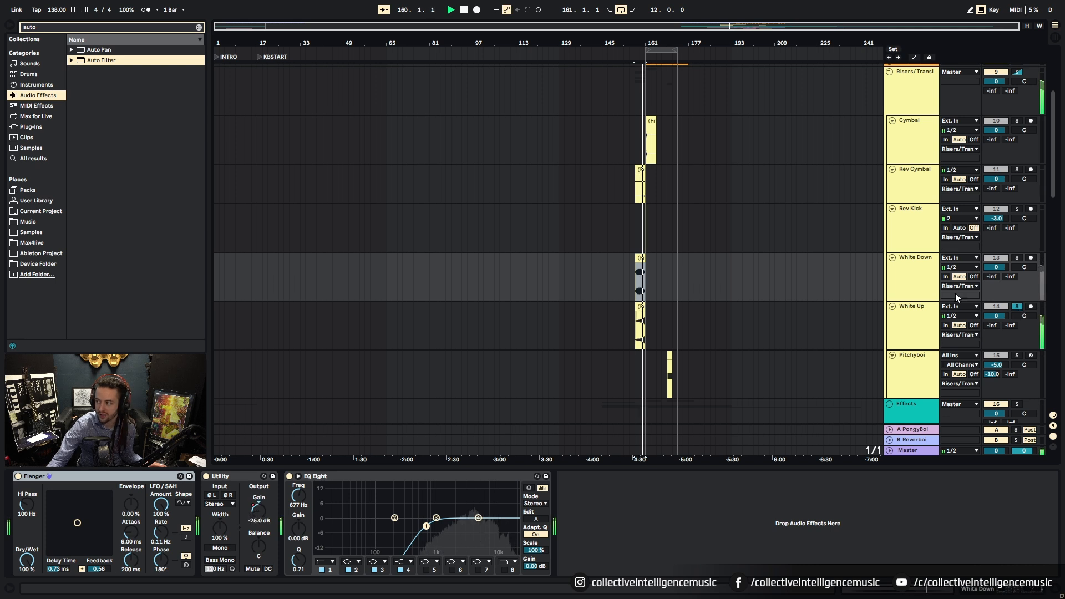
key(space)
scroll(626, 244, up, 3)
scroll(632, 250, up, 1)
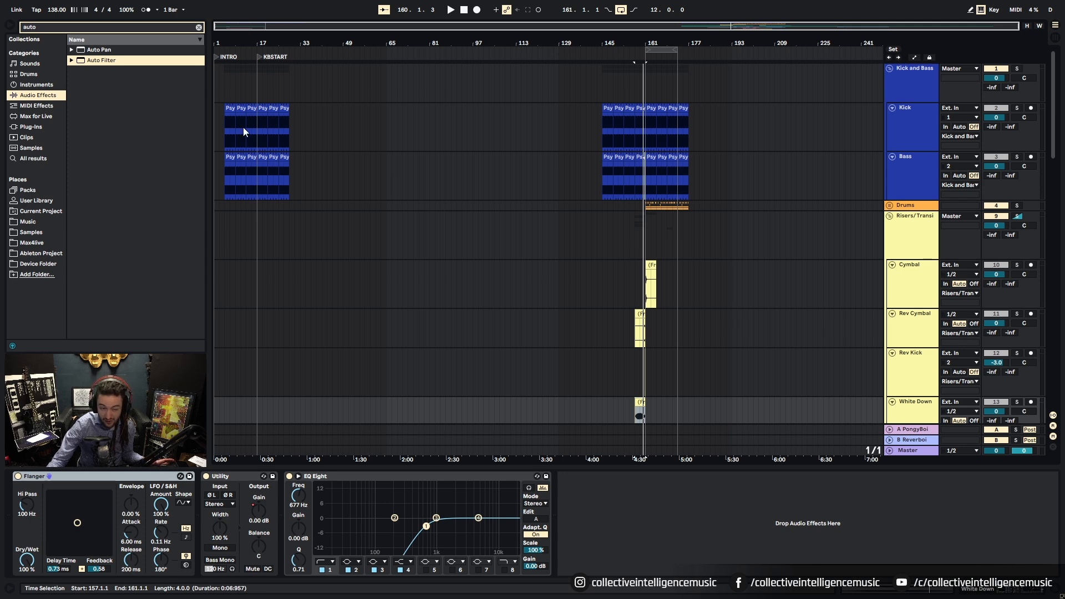
Step: Zoom to bar 17 and clear bar 16 from the Kick and Bass clips
drag(239, 44, 485, 67)
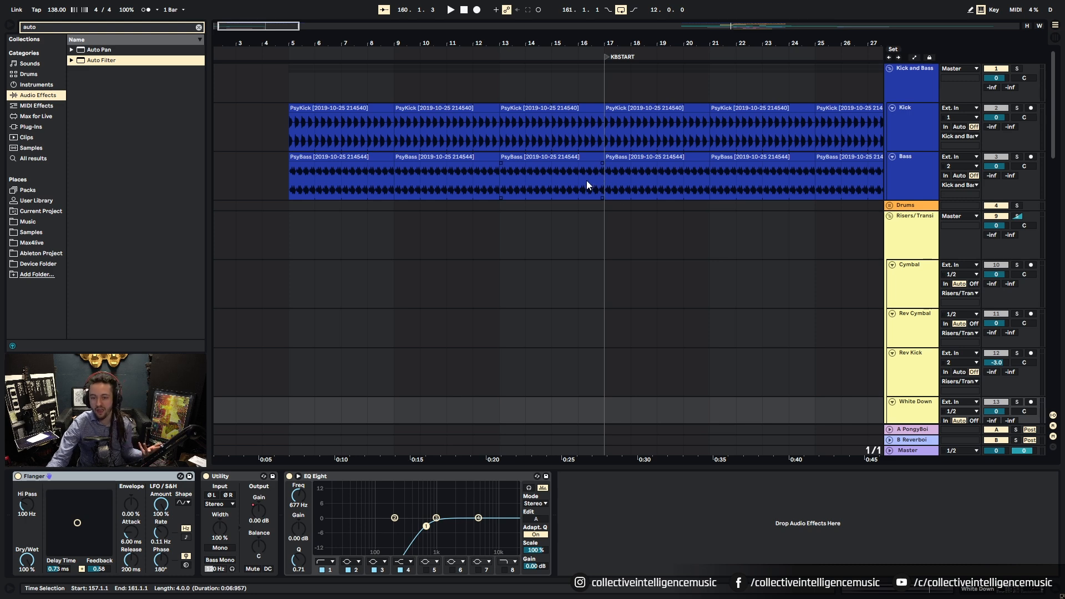
drag(600, 44, 603, 65)
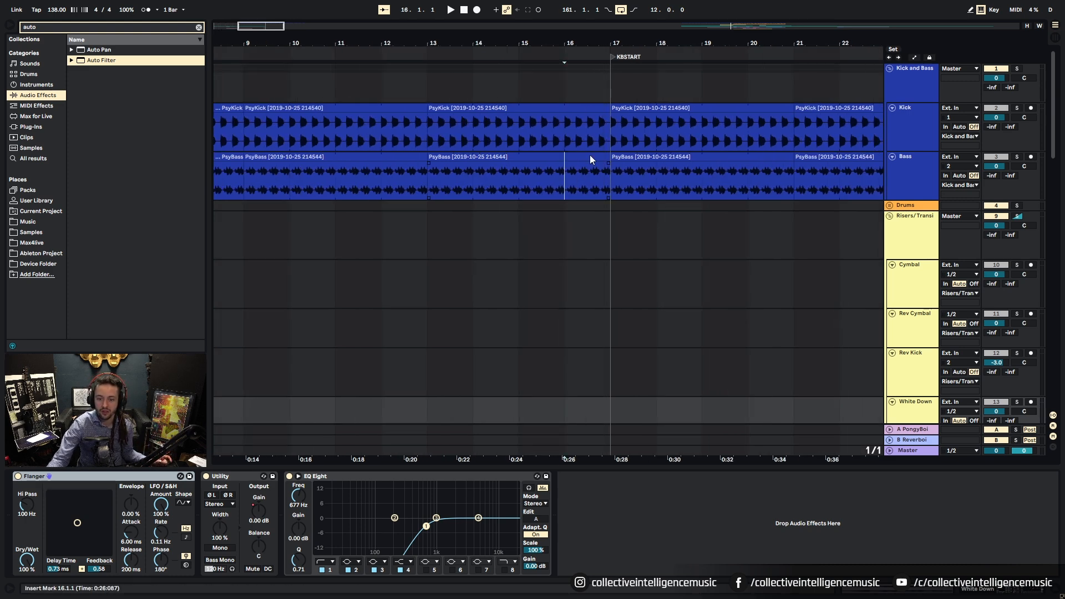
drag(588, 165, 605, 121)
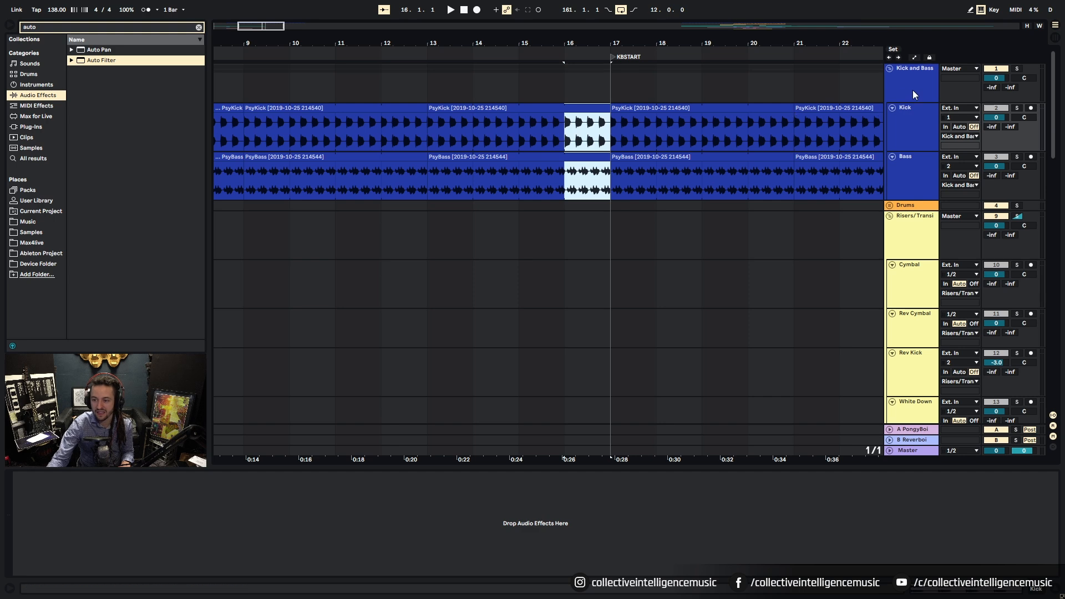
Step: Show the Kick and Bass group's Auto Filter automation lanes
click(913, 90)
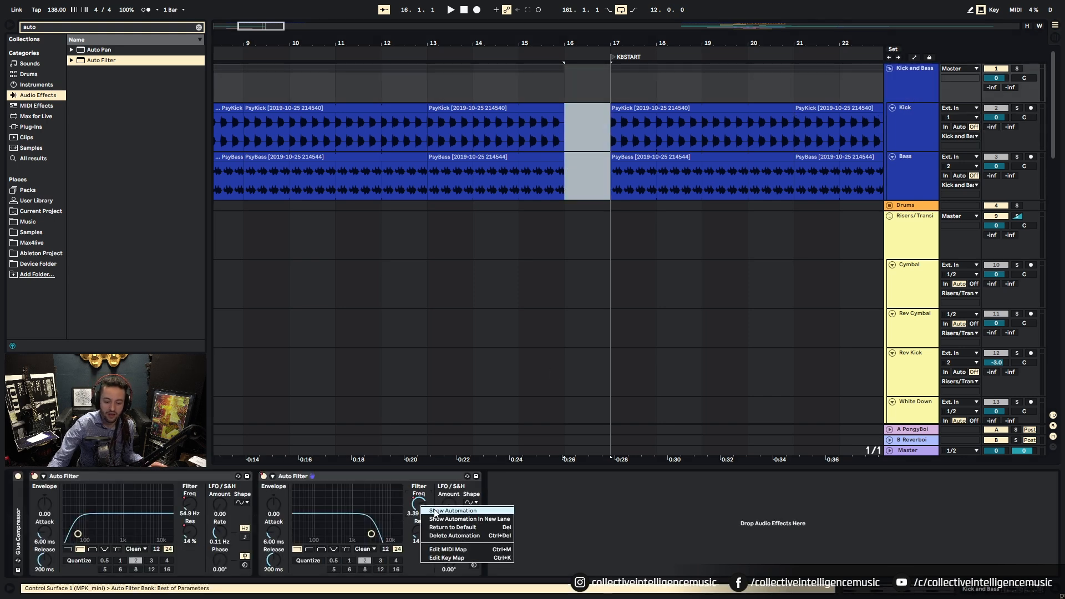
key(a)
key(minus)
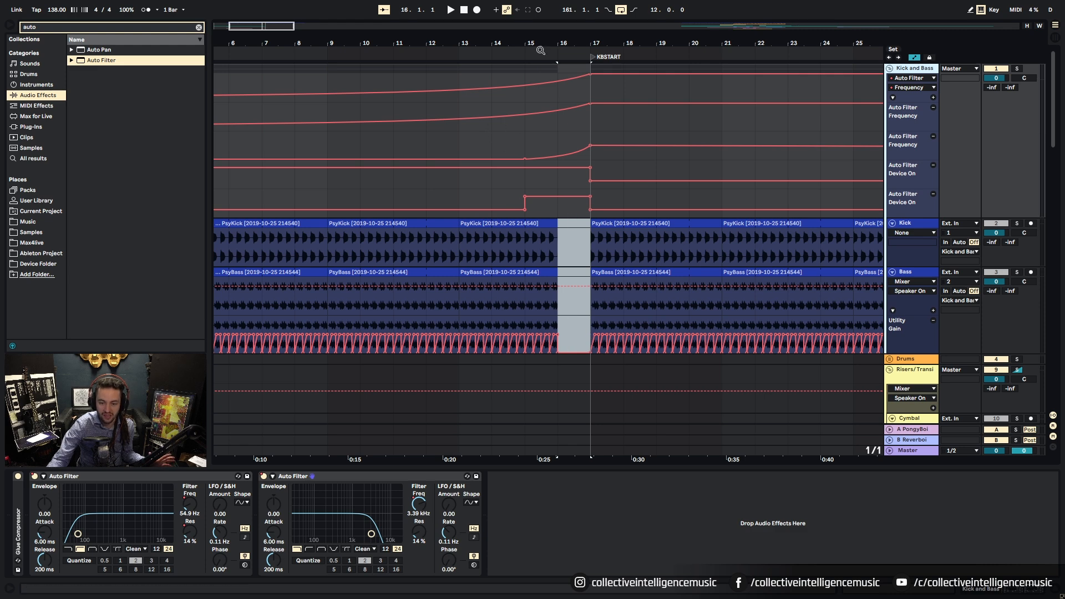
Step: Shift the bars 15–17 sweep sections one bar earlier in both Frequency lanes
key(minus)
drag(539, 142, 578, 143)
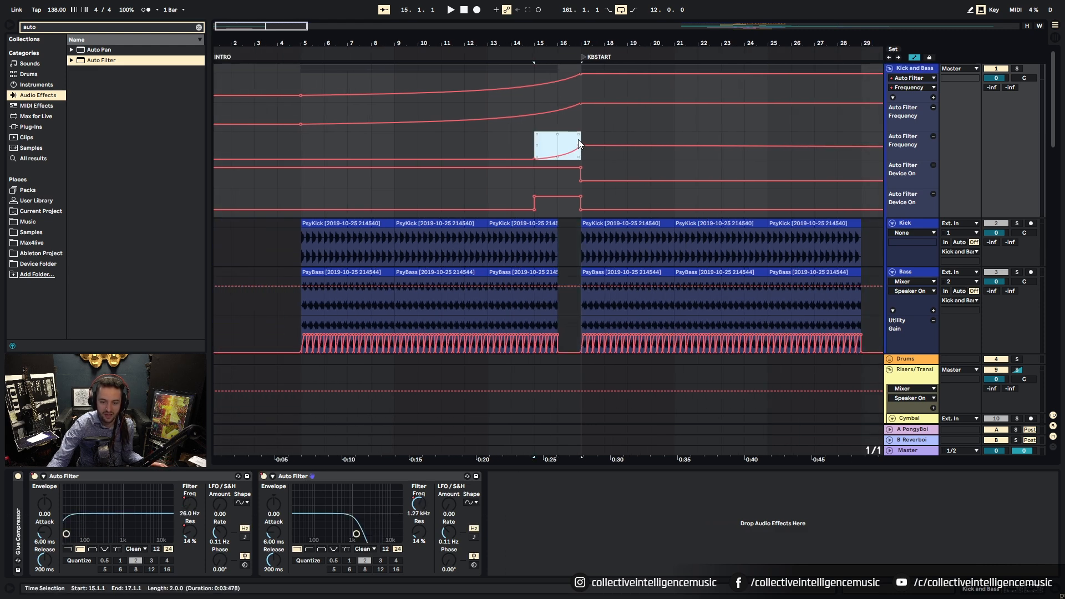
key(Left)
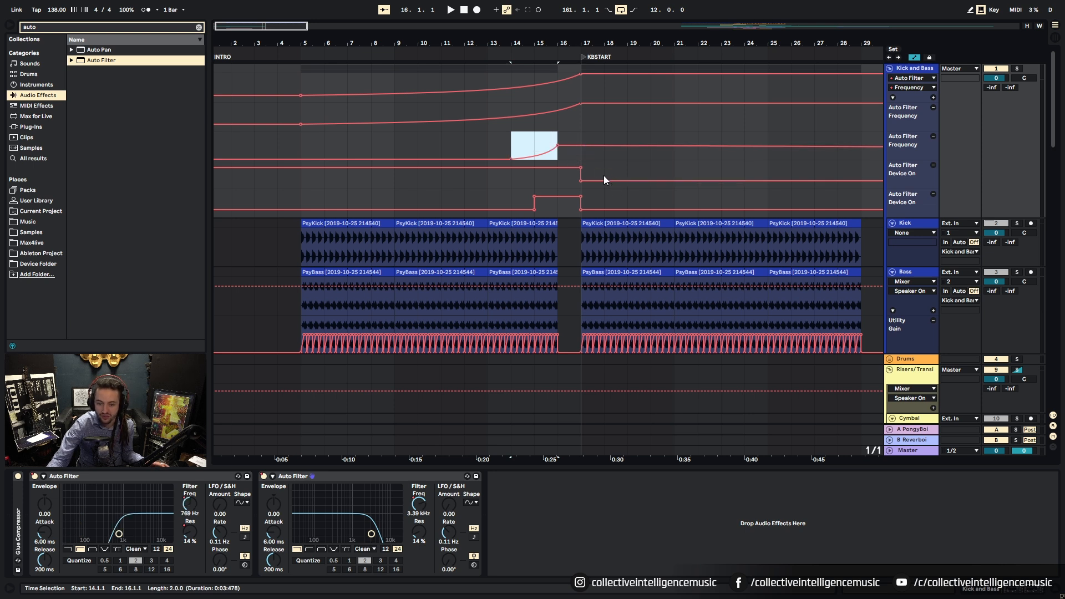
drag(553, 123, 578, 118)
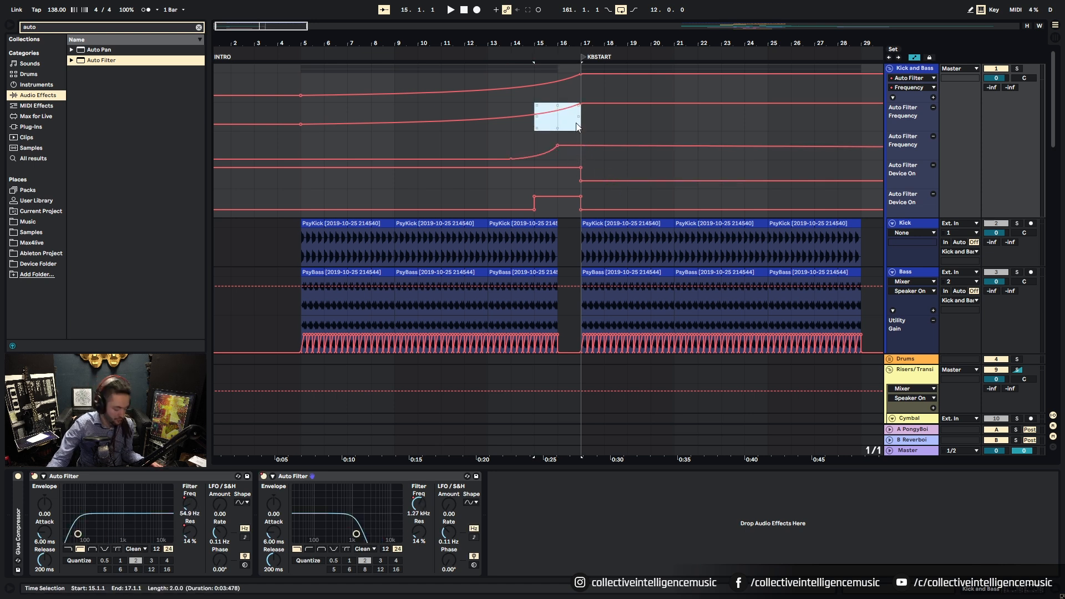
key(Left)
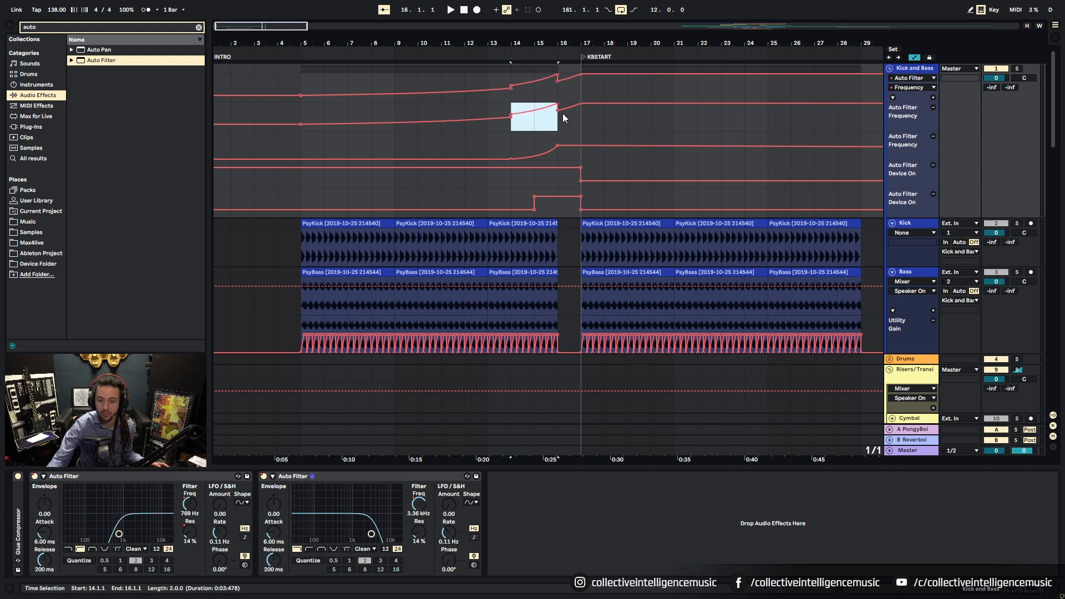
Step: Remove extra breakpoints near bars 14 and 16, set bar 16 to 8.83 kHz, and play from bar 5
drag(513, 122, 502, 117)
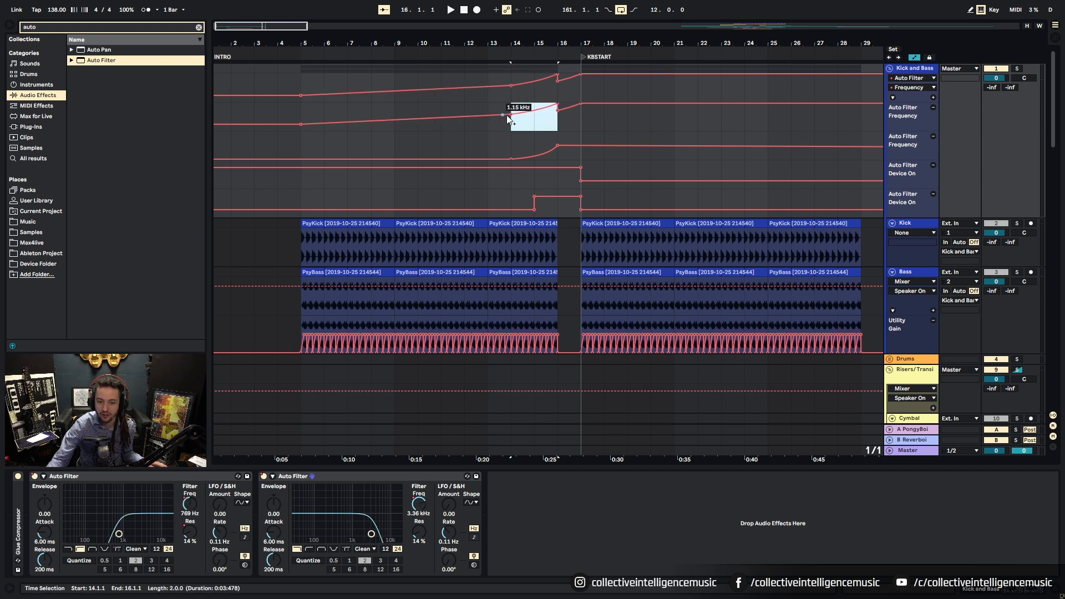
click(510, 116)
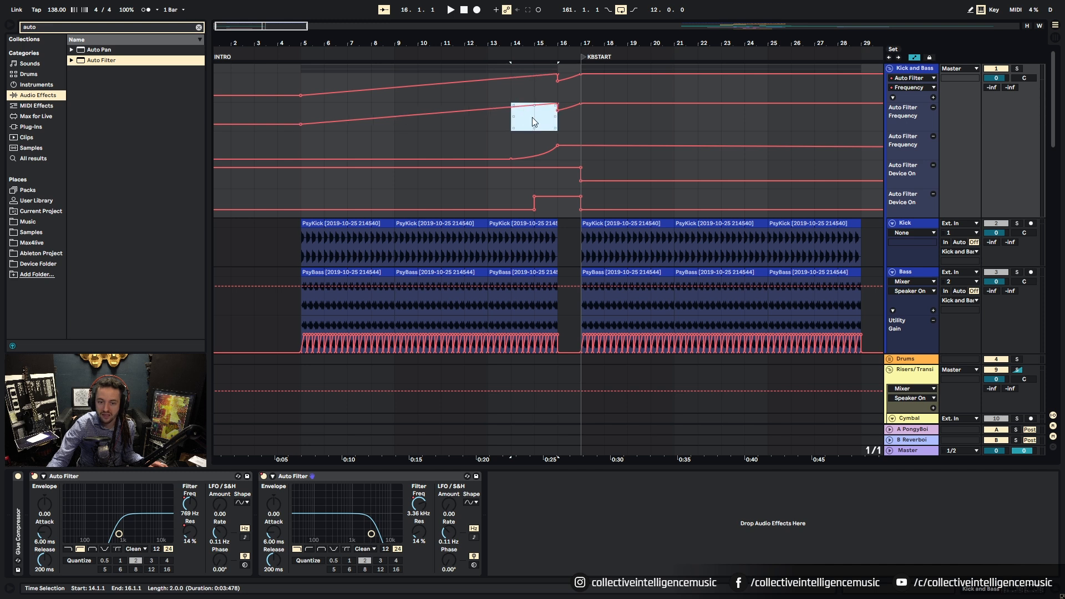
click(558, 110)
drag(560, 104, 532, 99)
click(531, 115)
click(299, 112)
key(space)
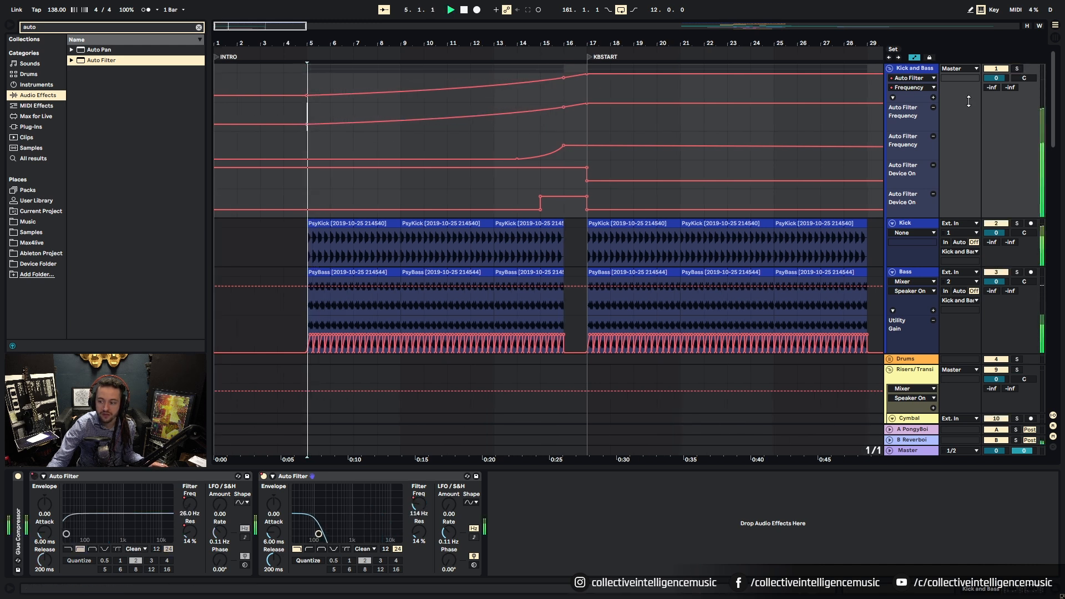
Step: Extend the Water Psych clip so it ends at KBSTART, bar 17
drag(323, 46, 322, 41)
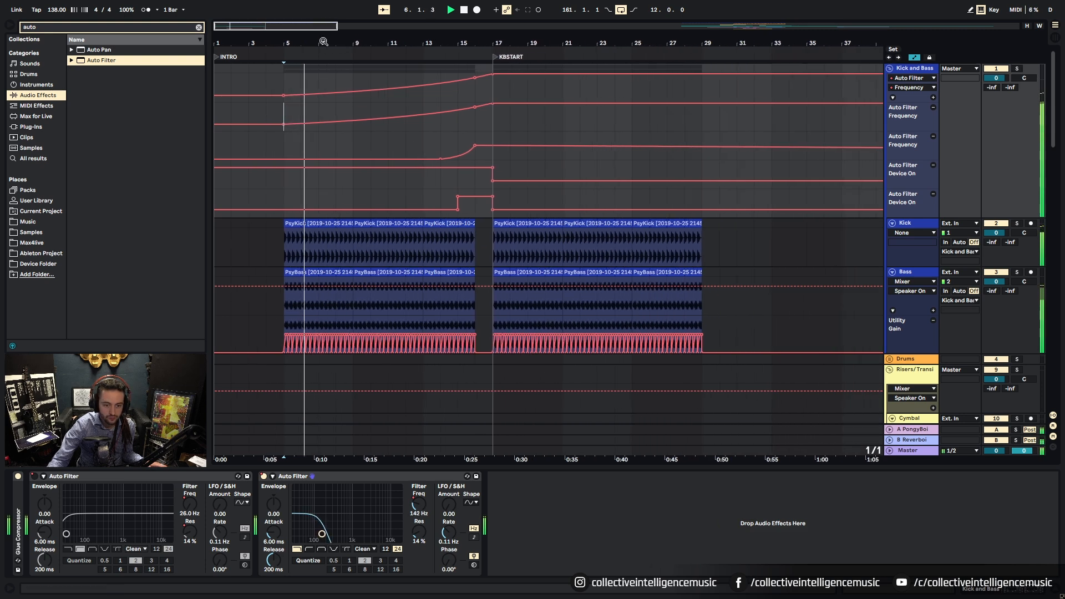
scroll(354, 269, down, 10)
scroll(354, 271, down, 15)
scroll(353, 271, down, 1)
drag(424, 238, 487, 246)
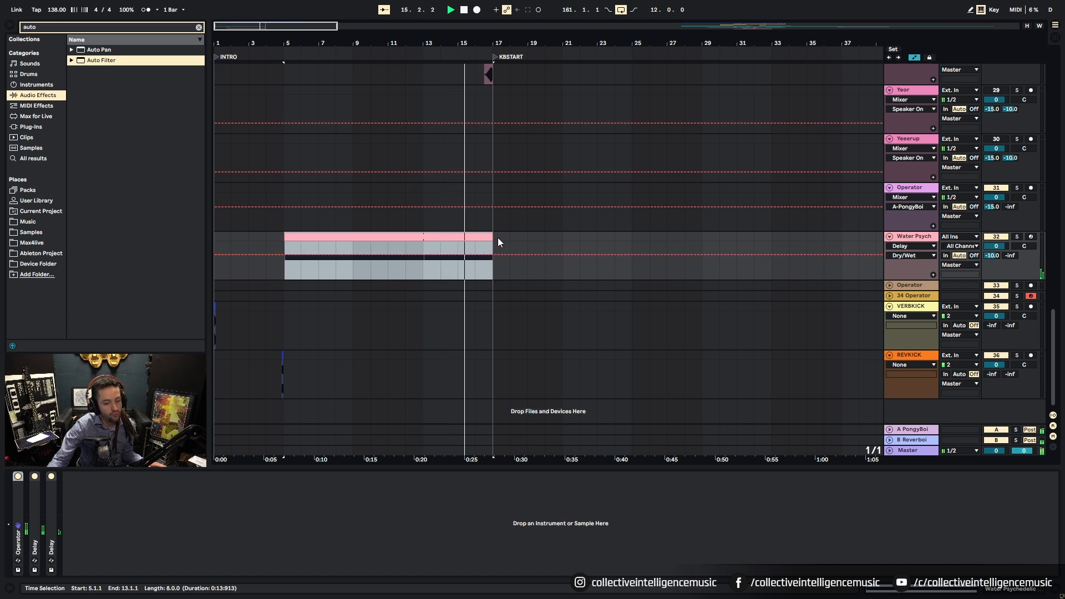
Step: Shorten the Water Psych clip to end at bar 13 and play from bar 13
drag(493, 244, 422, 245)
scroll(439, 247, up, 6)
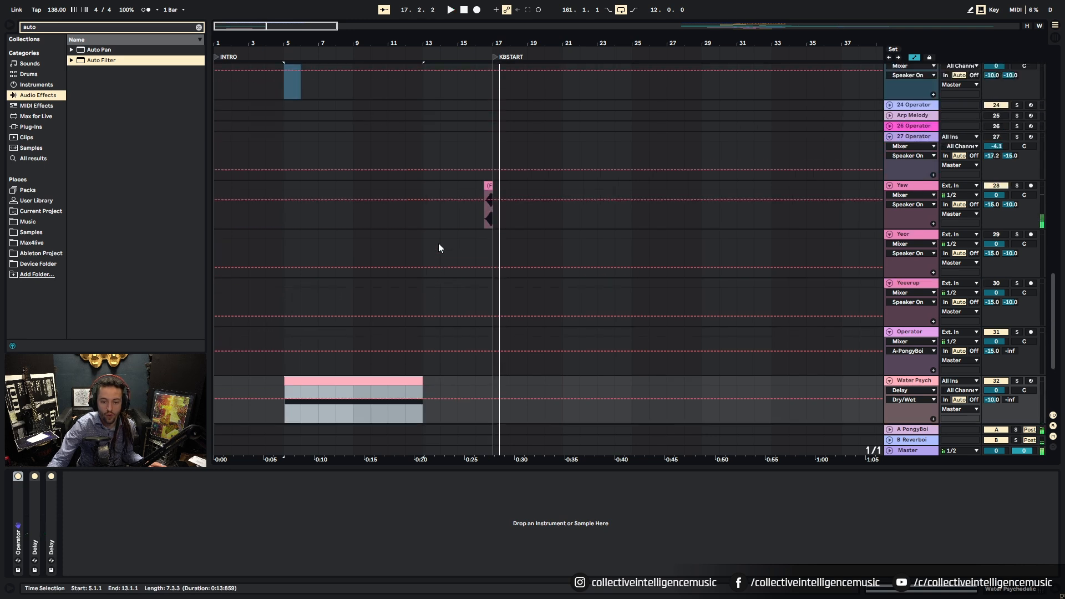
scroll(438, 243, up, 8)
click(419, 90)
key(space)
scroll(411, 259, up, 10)
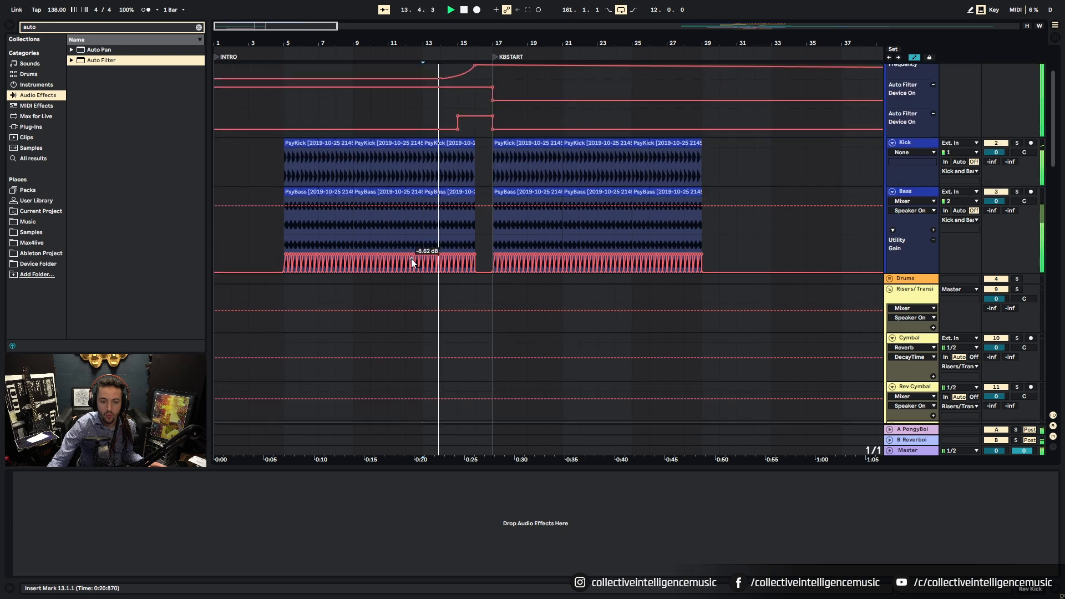
Step: Shift the Kick and Bass filter switch-on and switch-off points earlier, auditioning the build
click(439, 133)
mouse_move(458, 129)
mouse_down()
mouse_move(441, 115)
mouse_move(474, 131)
mouse_up()
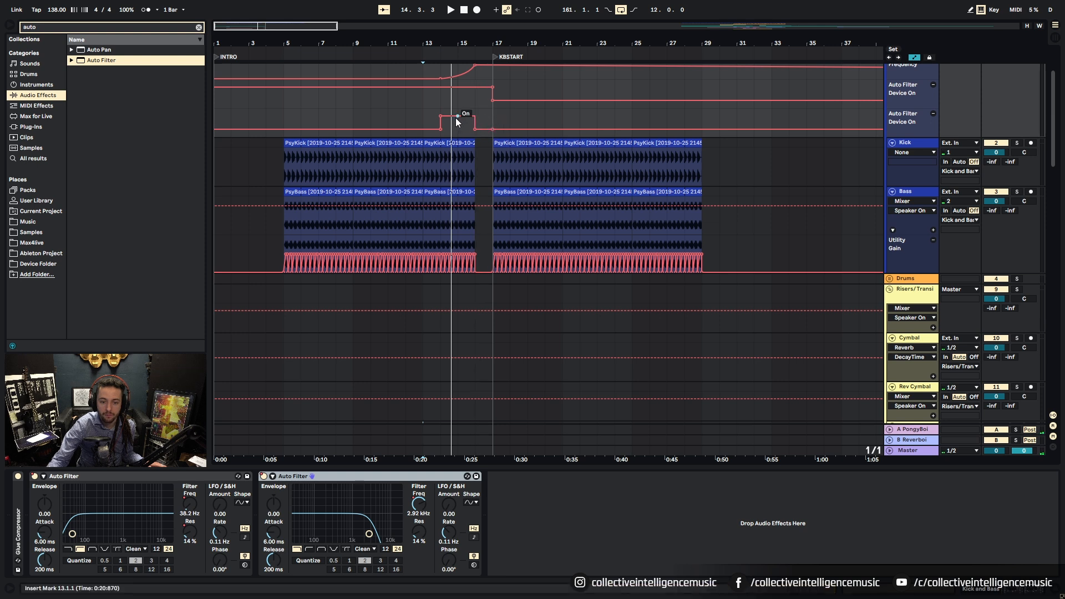
key(space)
scroll(442, 187, up, 3)
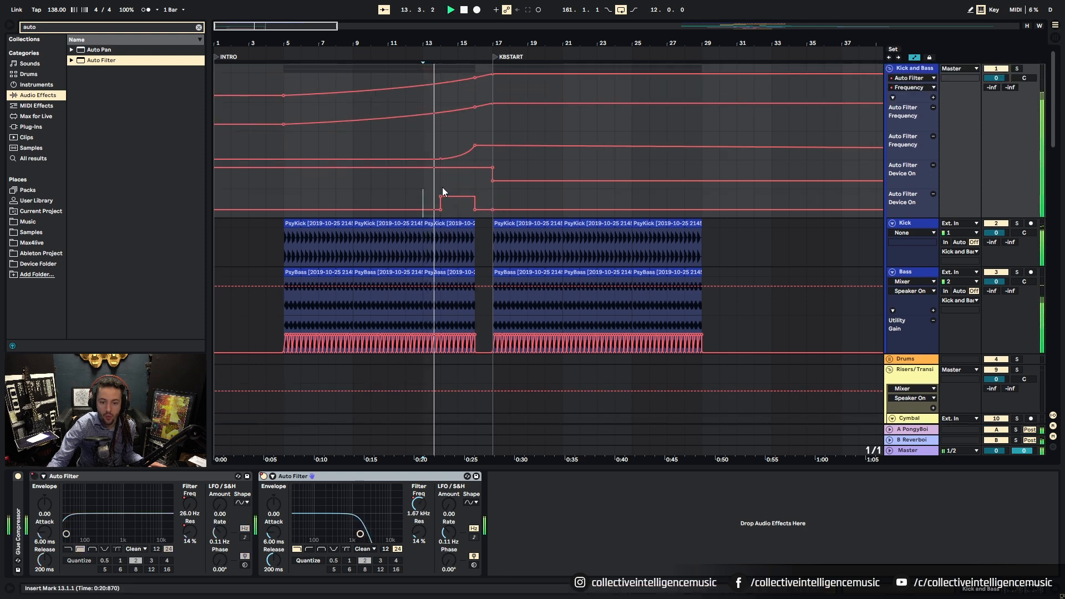
drag(490, 169, 475, 181)
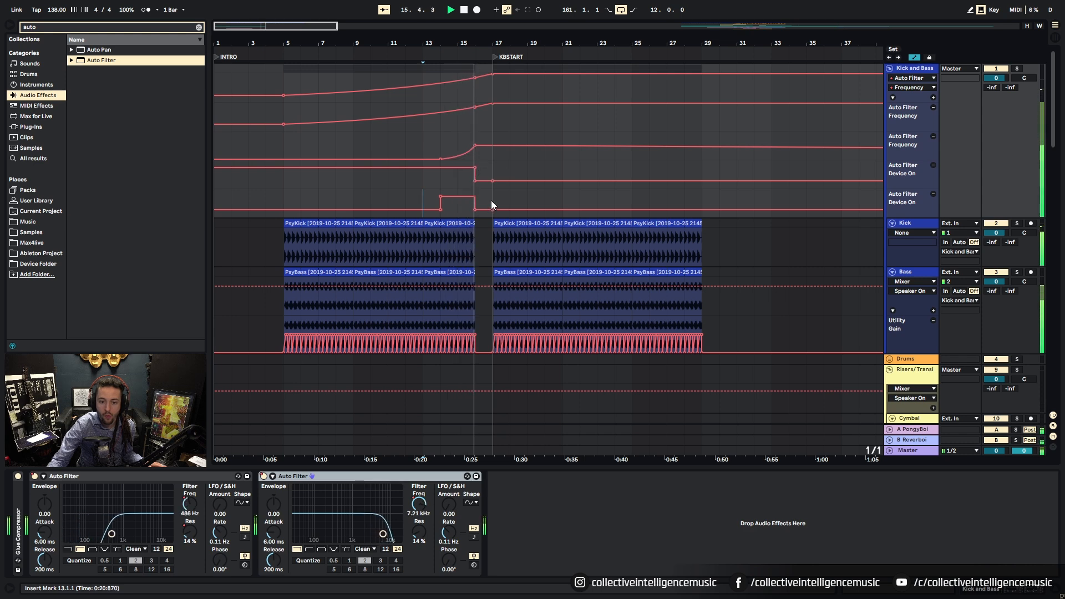
scroll(491, 200, down, 2)
key(space)
Step: Set the arrangement grid to 1/32 and audition the lead-in to bar 16
drag(476, 43, 486, 178)
right_click(470, 181)
click(577, 290)
click(371, 182)
key(space)
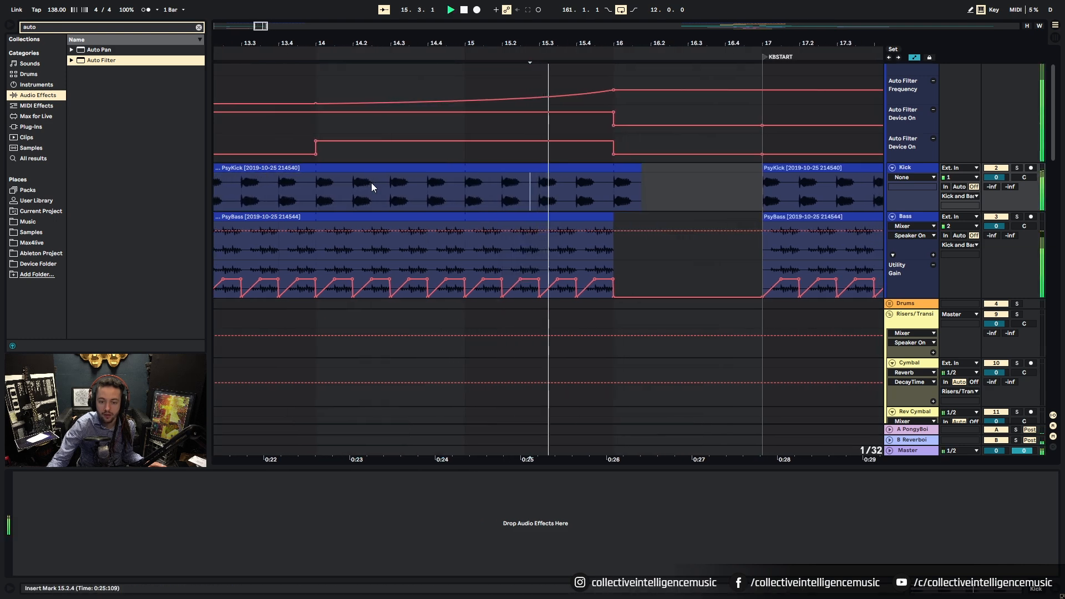
key(space)
Step: Move both Auto Filter Device On switch-offs to bar 16, auditioning from 15.3.2
drag(513, 154, 546, 155)
click(448, 155)
key(space)
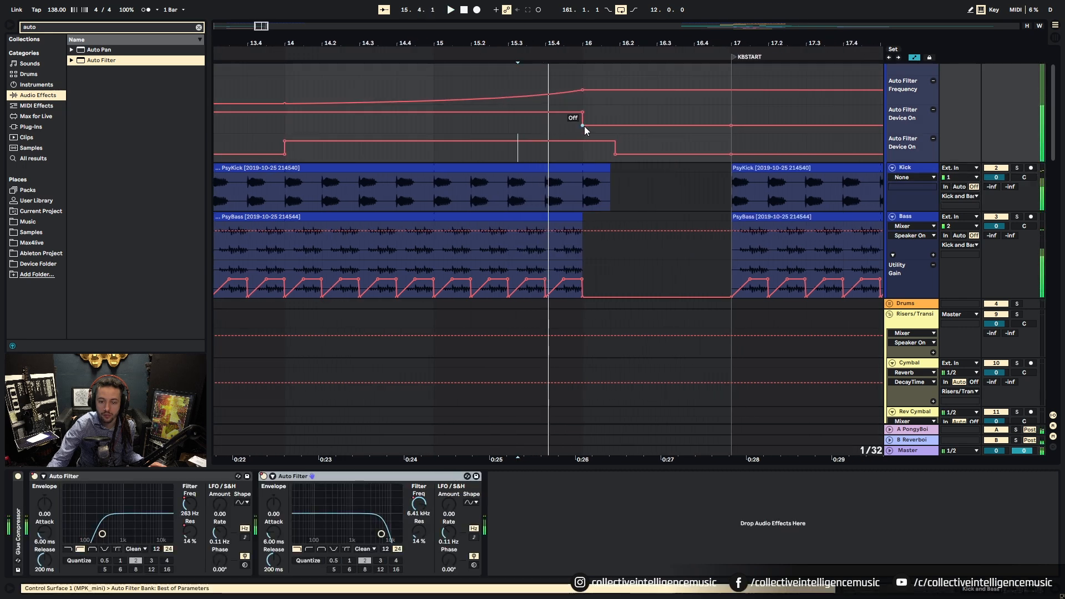
drag(601, 126, 620, 125)
click(521, 154)
key(space)
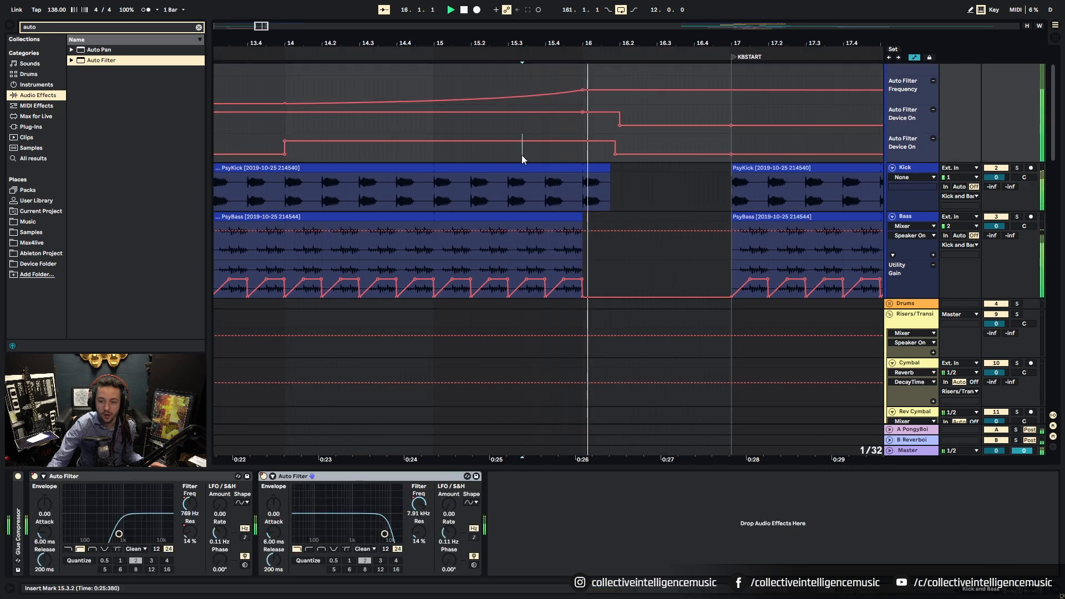
drag(660, 46, 481, 25)
key(space)
drag(1050, 139, 1052, 377)
drag(297, 51, 298, 22)
Step: Alt-drag REVKICK clip copies to the right, dropping one at bar 11
scroll(298, 202, up, 4)
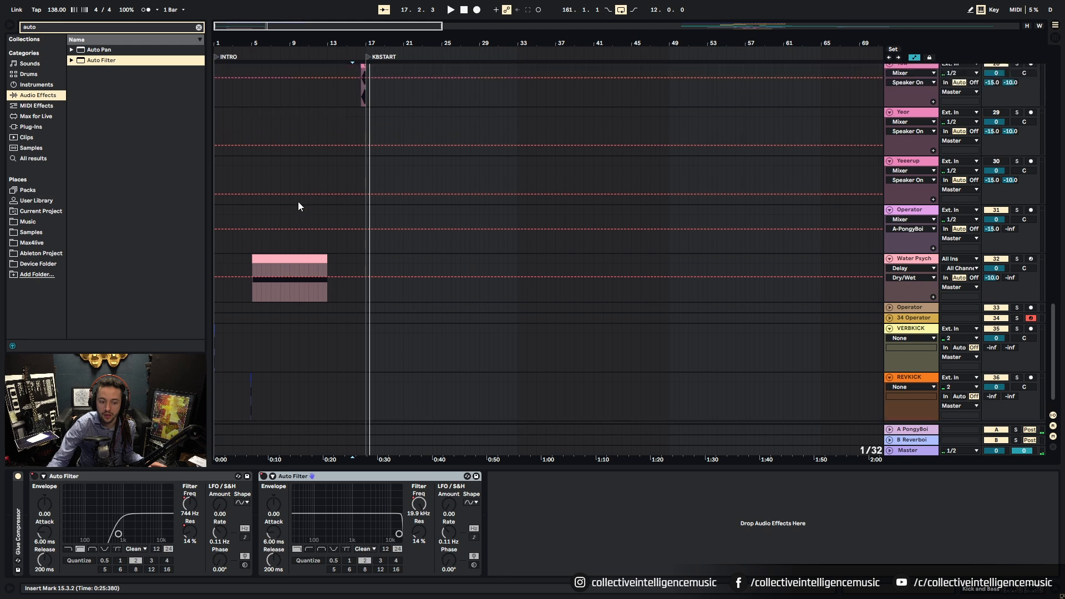
scroll(298, 201, down, 4)
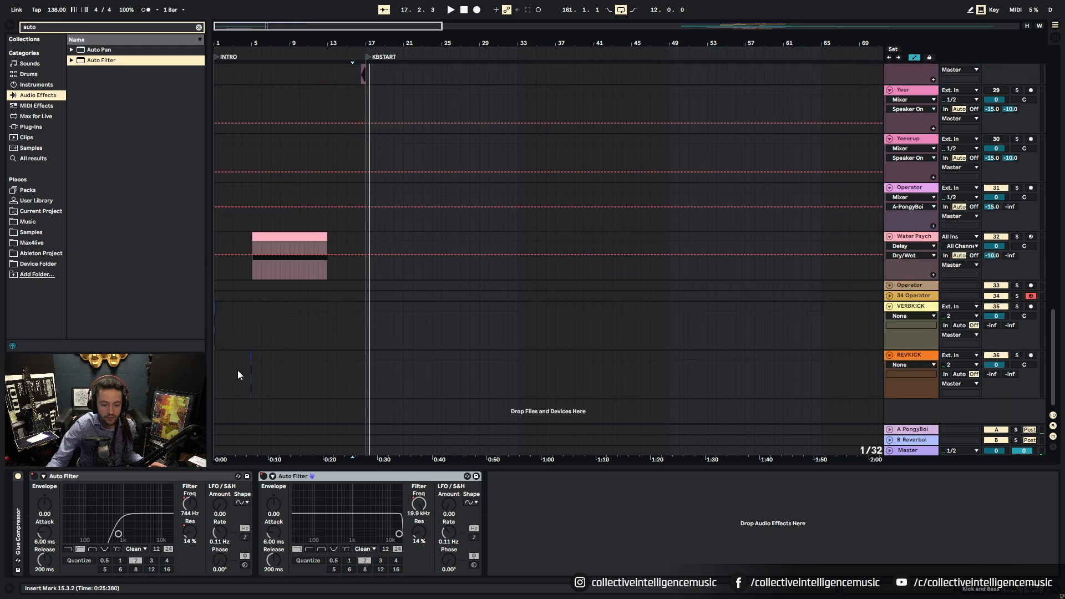
drag(250, 45, 360, 106)
drag(356, 355, 770, 357)
drag(767, 55, 350, 56)
drag(340, 354, 743, 366)
drag(377, 51, 584, 44)
drag(260, 39, 402, 36)
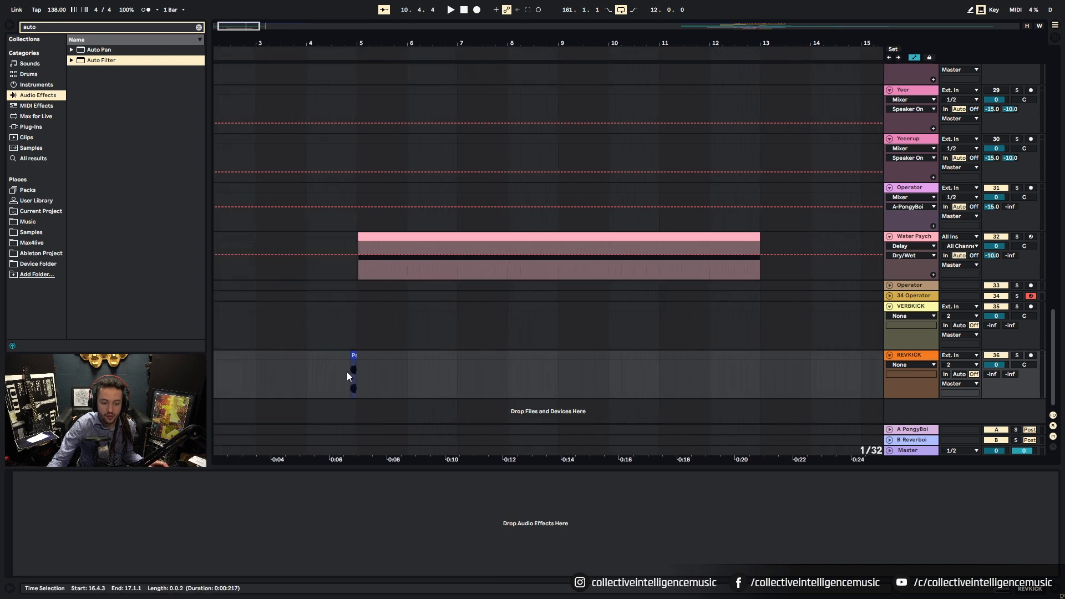
drag(353, 354, 607, 336)
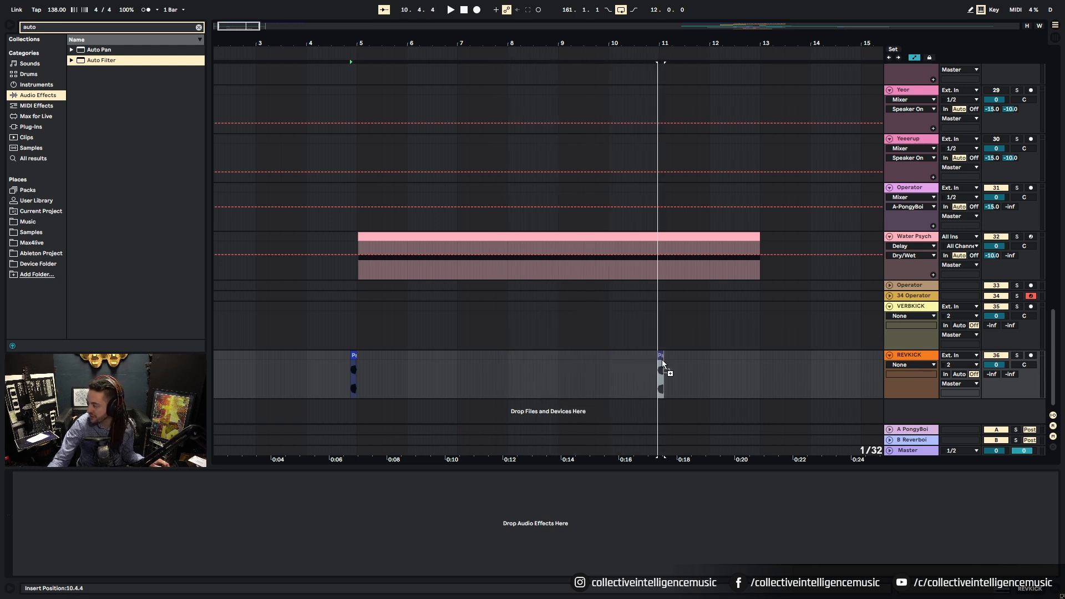
drag(662, 361, 661, 358)
click(662, 361)
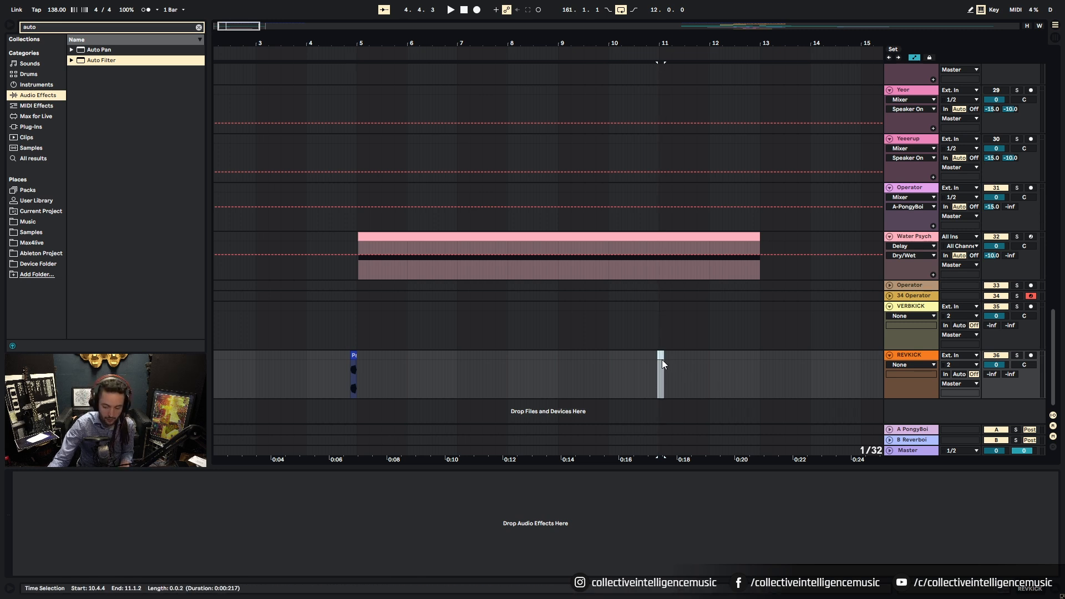
Step: Place a reversed kick copy at 10.2.4 and delete the stray copy
drag(354, 356, 649, 366)
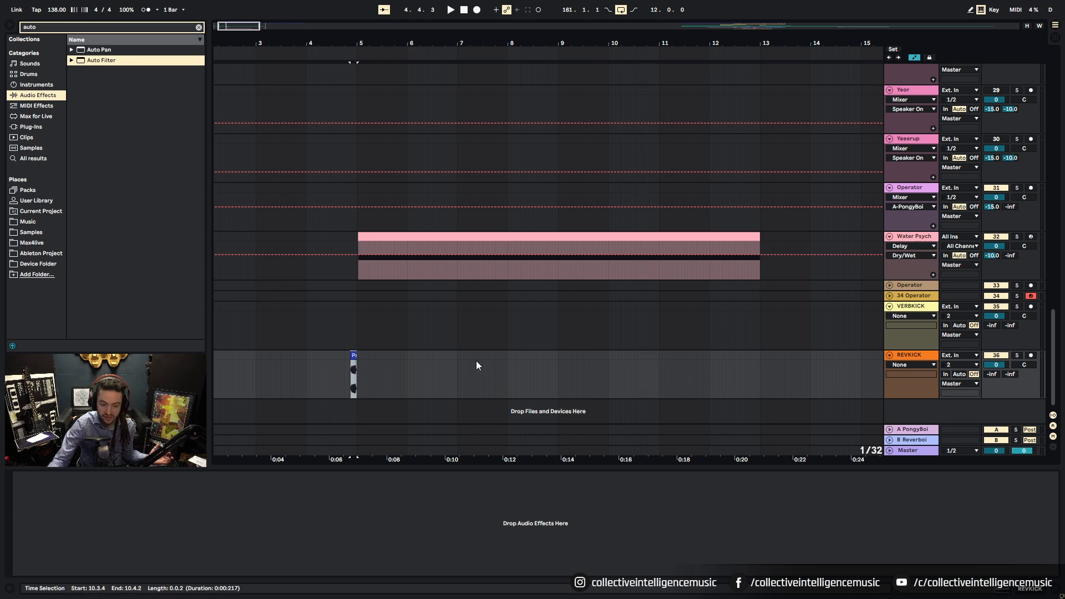
drag(353, 358, 632, 366)
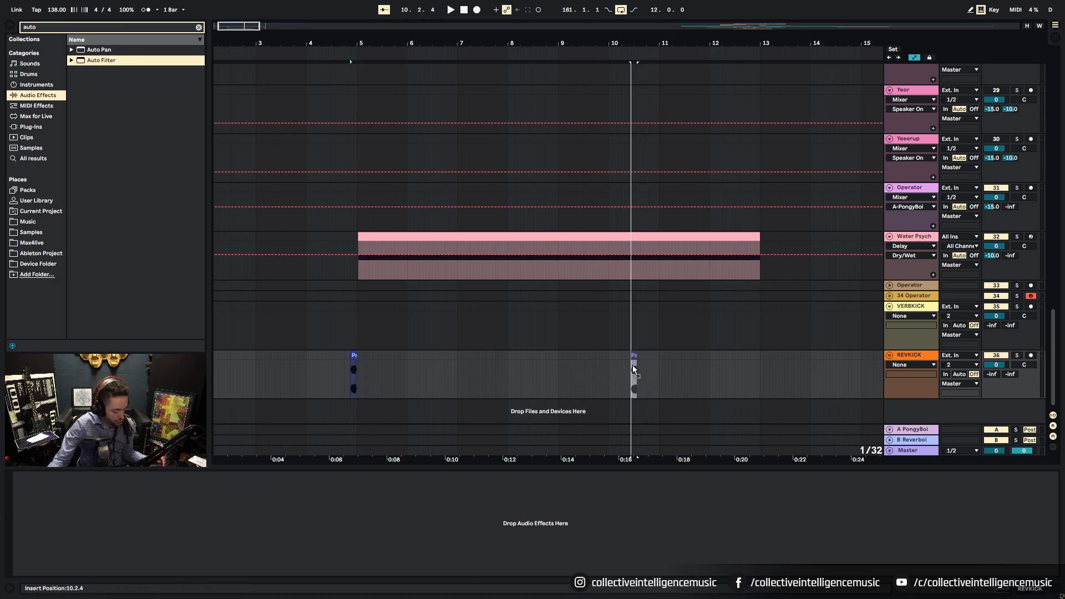
drag(632, 366, 632, 366)
click(638, 362)
click(634, 355)
key(Delete)
click(682, 366)
key(space)
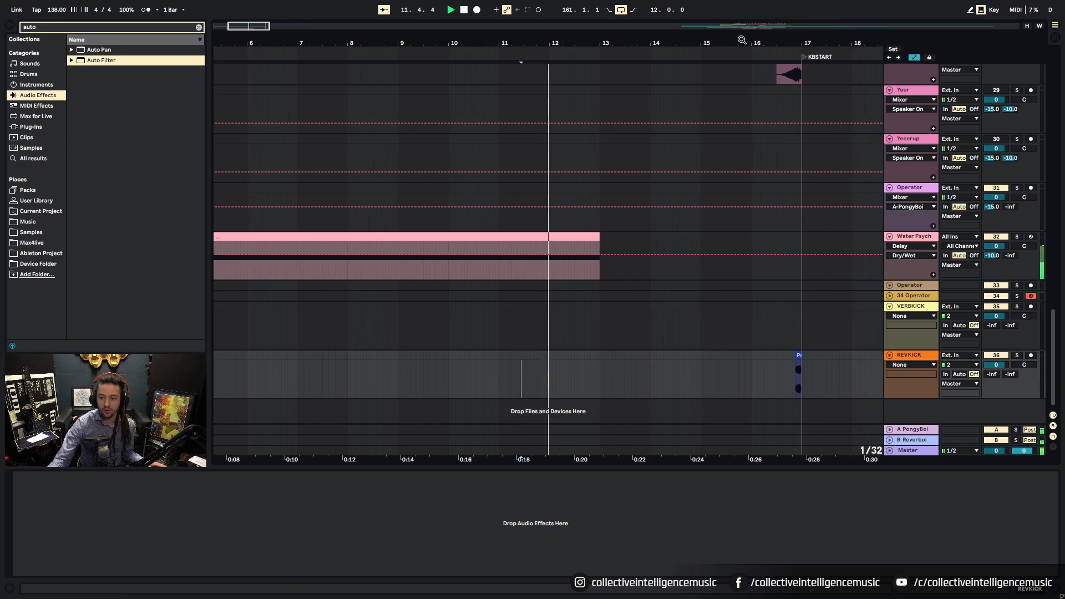
Step: Switch to a 1 Bar grid and lengthen the Water Psych clip to bar 16
drag(742, 42, 741, 8)
scroll(521, 198, up, 3)
scroll(525, 200, down, 3)
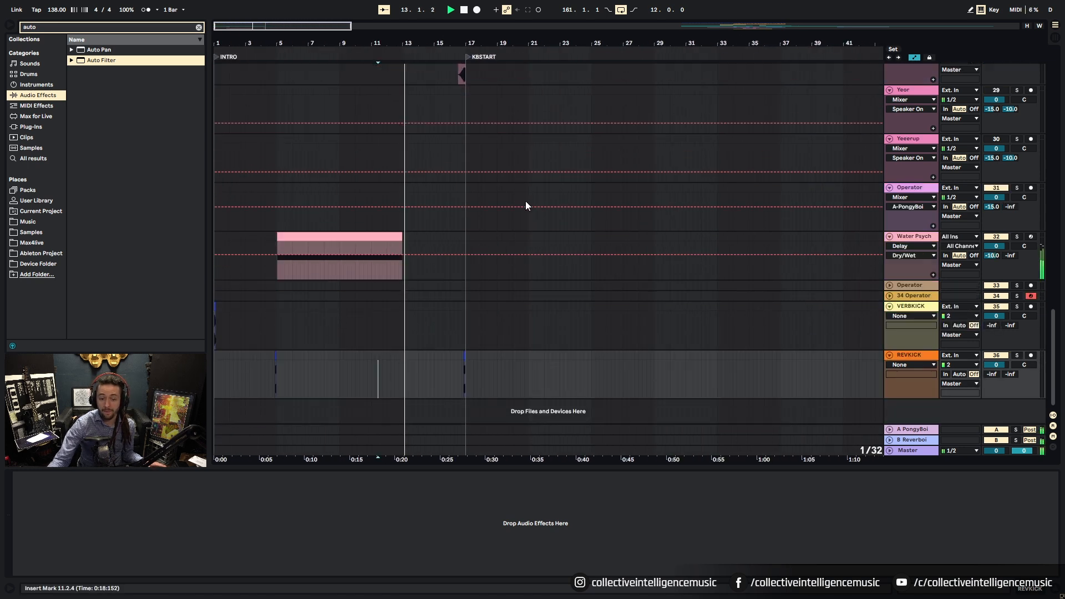
drag(402, 236, 438, 237)
right_click(466, 246)
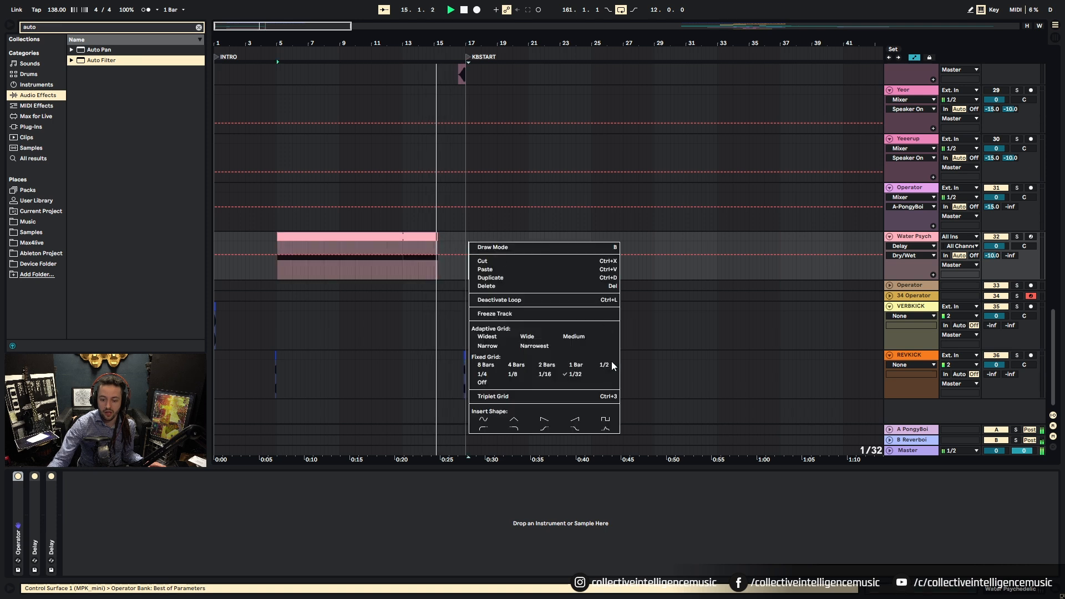
click(571, 364)
click(444, 244)
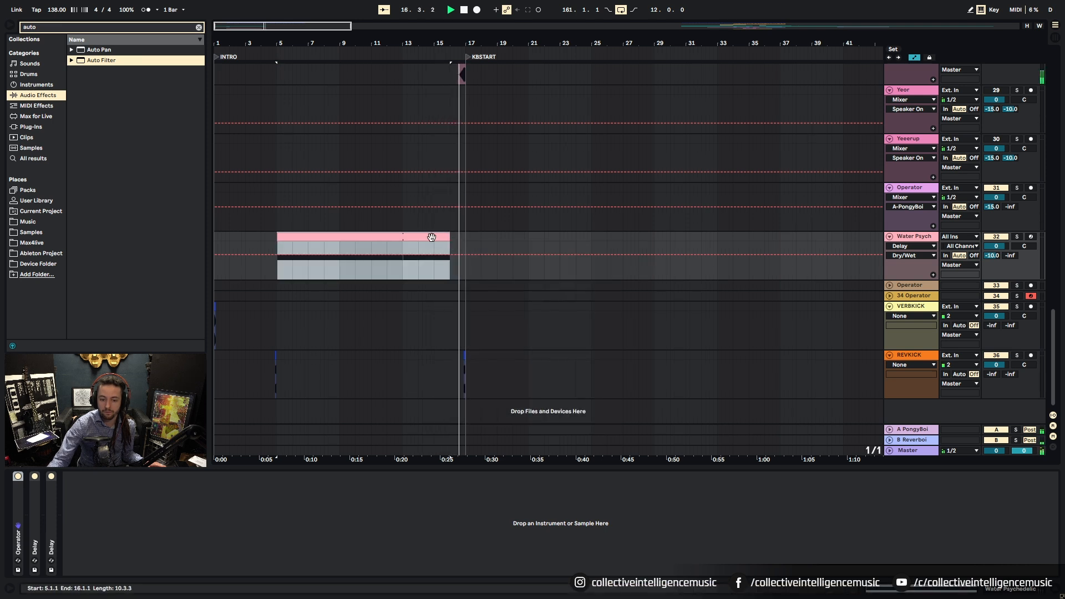
click(430, 145)
key(space)
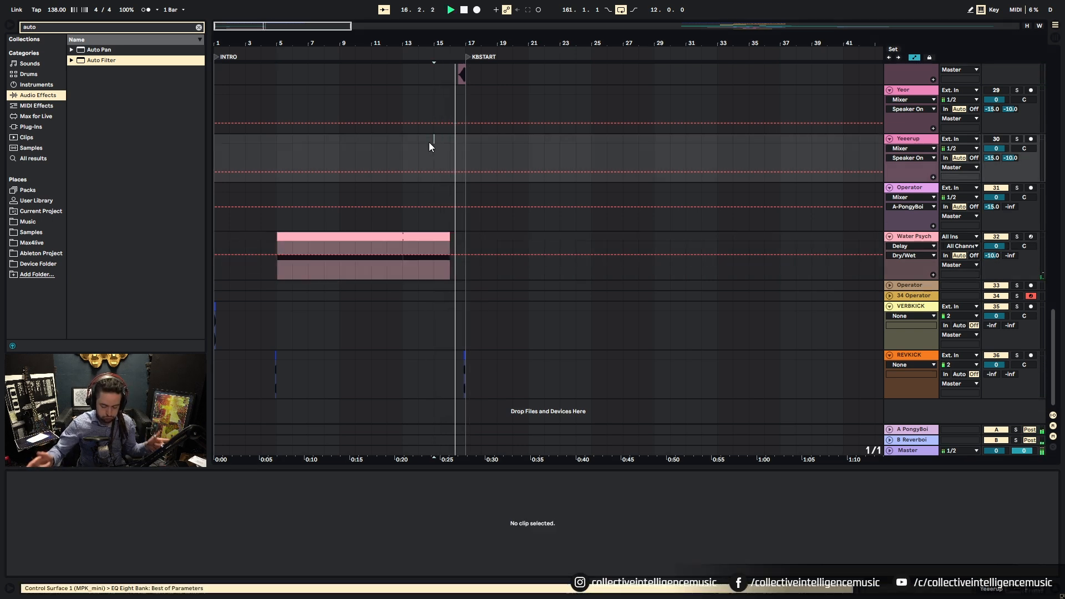
Step: Stretch Water Psych's D-1 note to the clip end and play from bar 5
click(400, 236)
key(space)
click(696, 564)
click(705, 539)
click(408, 233)
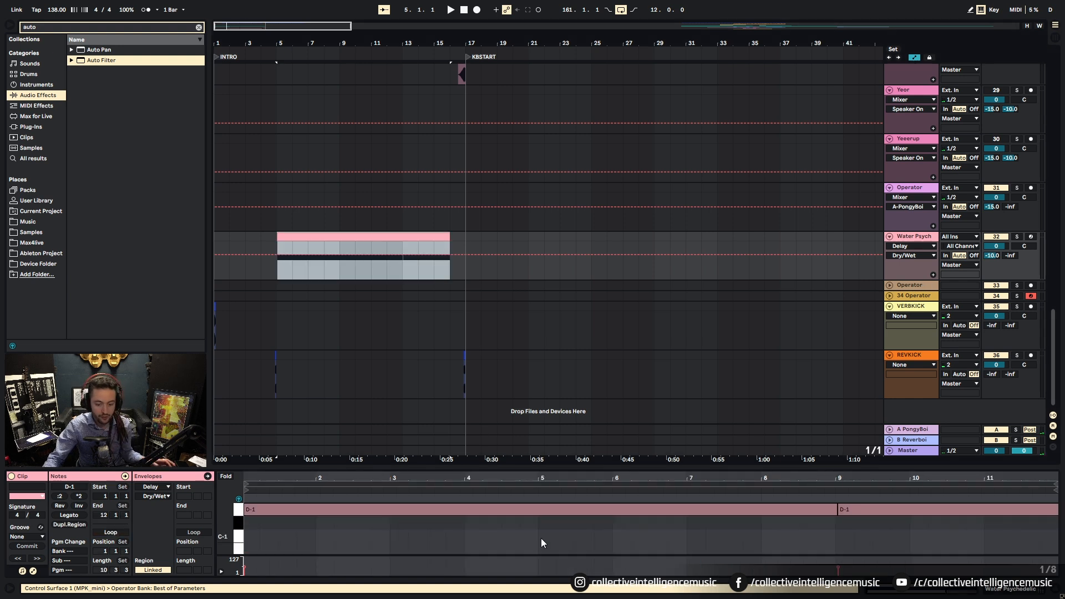
click(631, 532)
drag(836, 515, 1058, 515)
click(422, 237)
key(space)
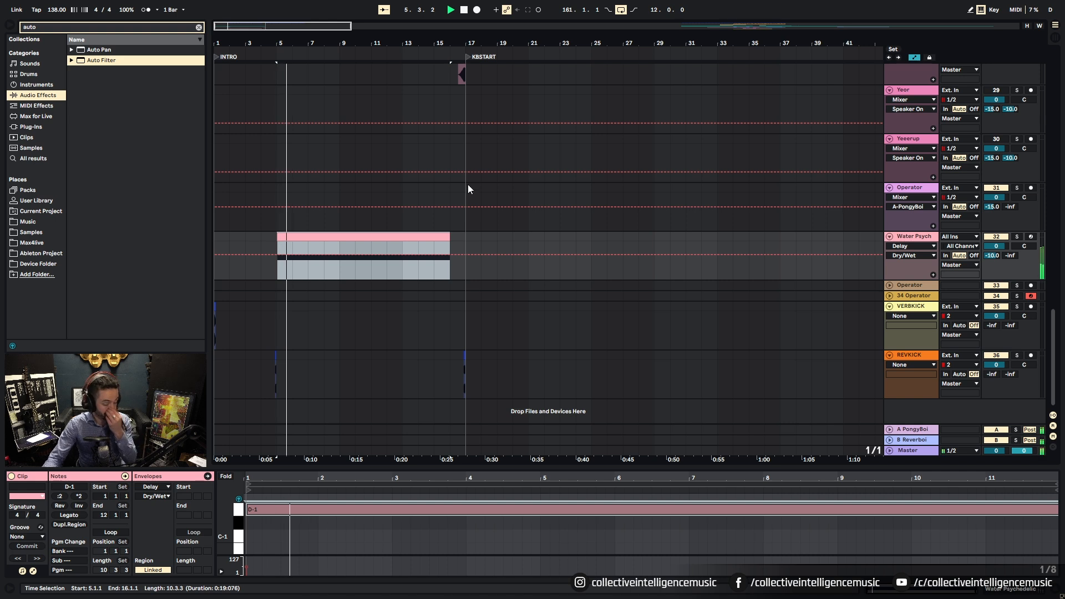
key(minus)
key(minus)
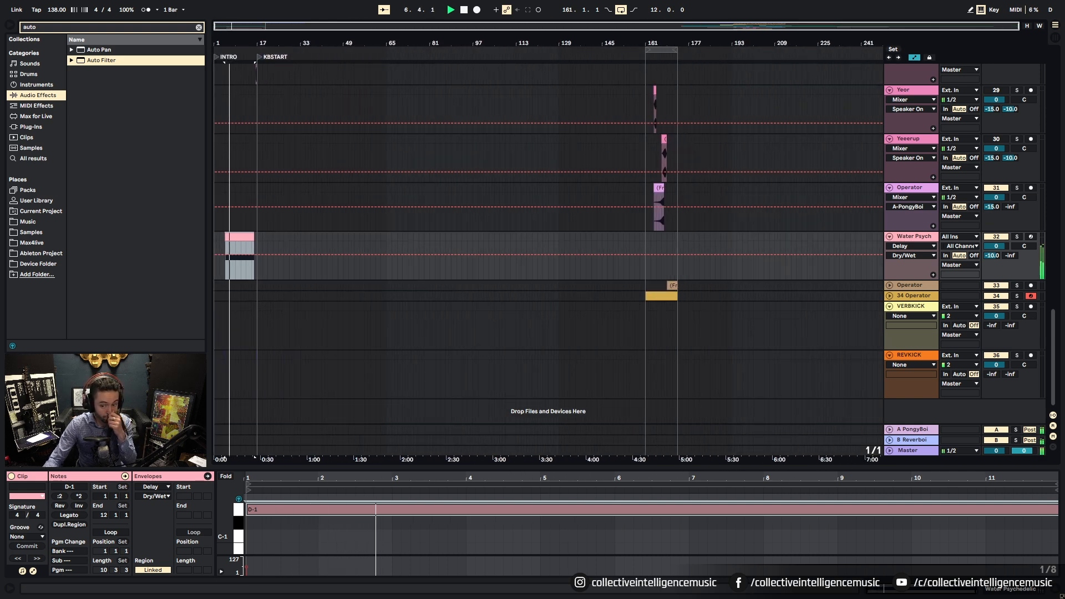
Step: Inspect the 27-MIDI and Squelch Guy clips and solo the Pitchyboi track
scroll(667, 199, up, 7)
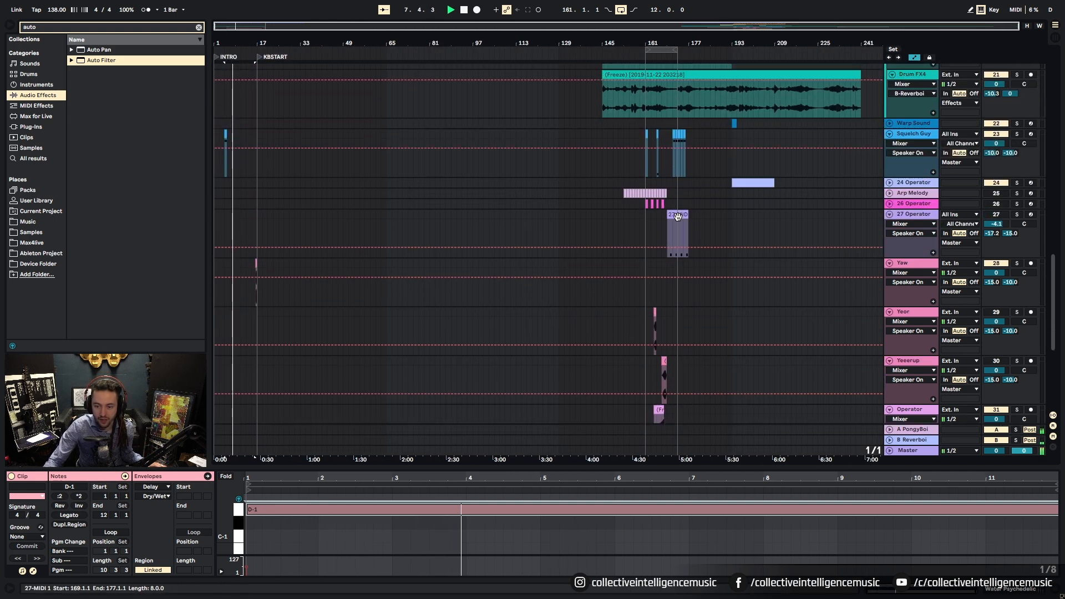
click(673, 211)
scroll(642, 193, up, 1)
scroll(641, 196, up, 2)
click(646, 191)
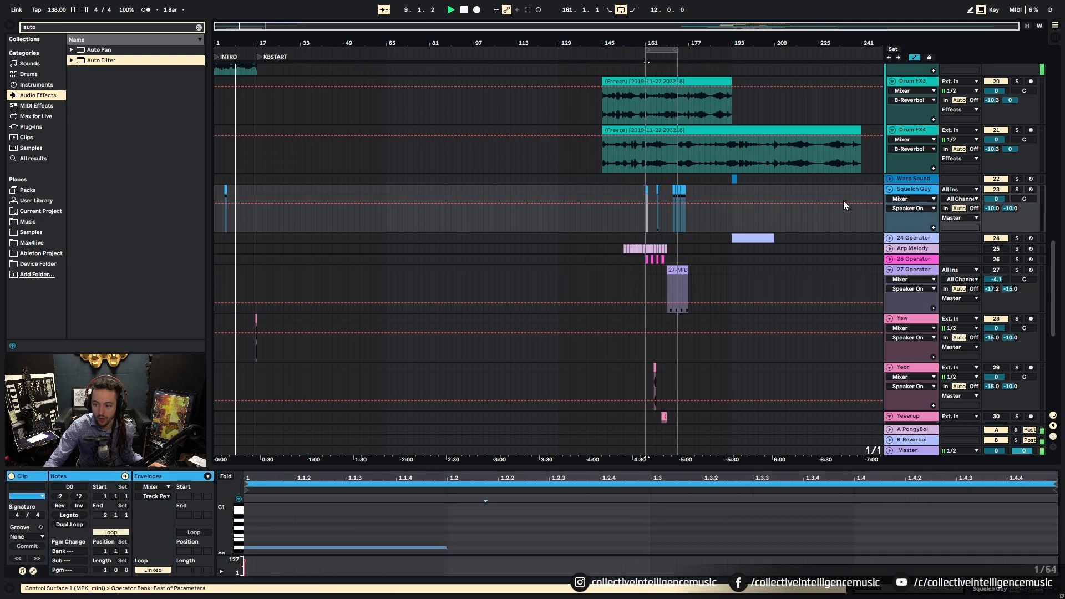
scroll(717, 204, up, 5)
scroll(718, 204, up, 4)
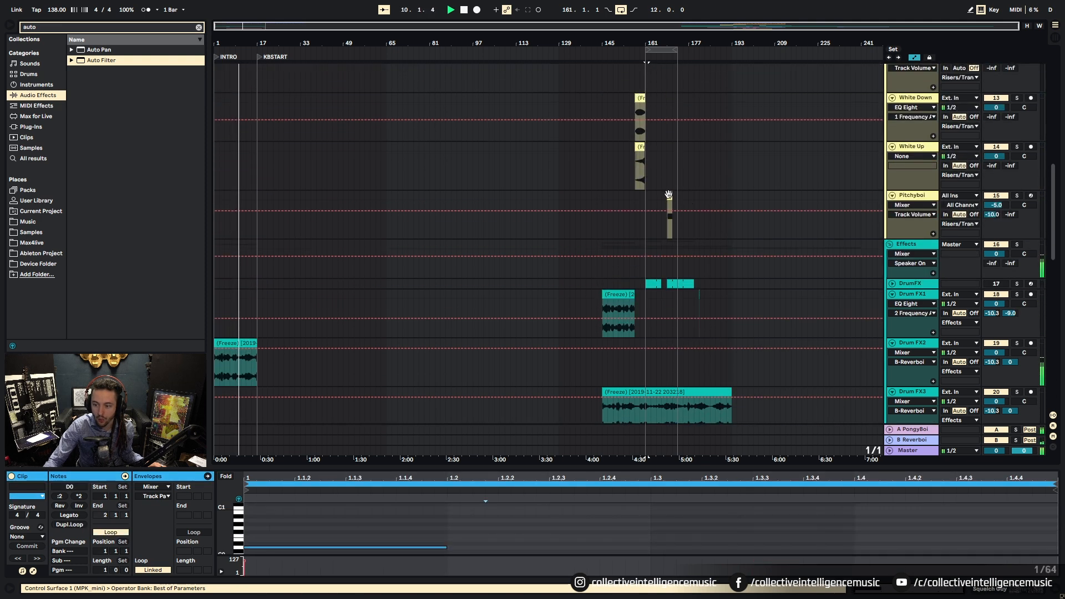
click(851, 228)
click(1018, 196)
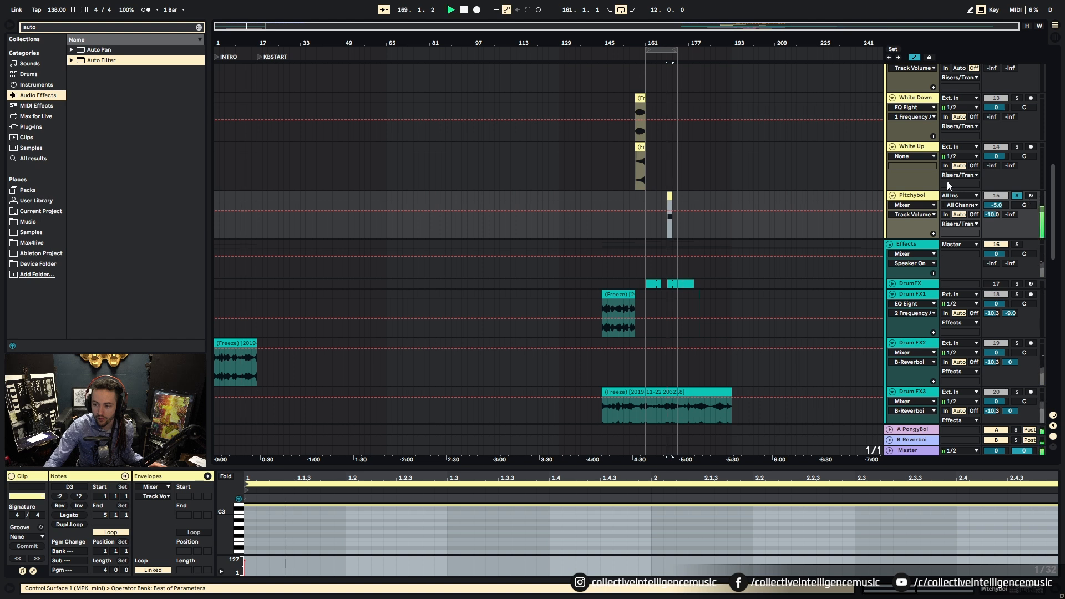
scroll(642, 194, up, 2)
Step: Solo the White Up track and copy its riser clip into the intro
click(642, 193)
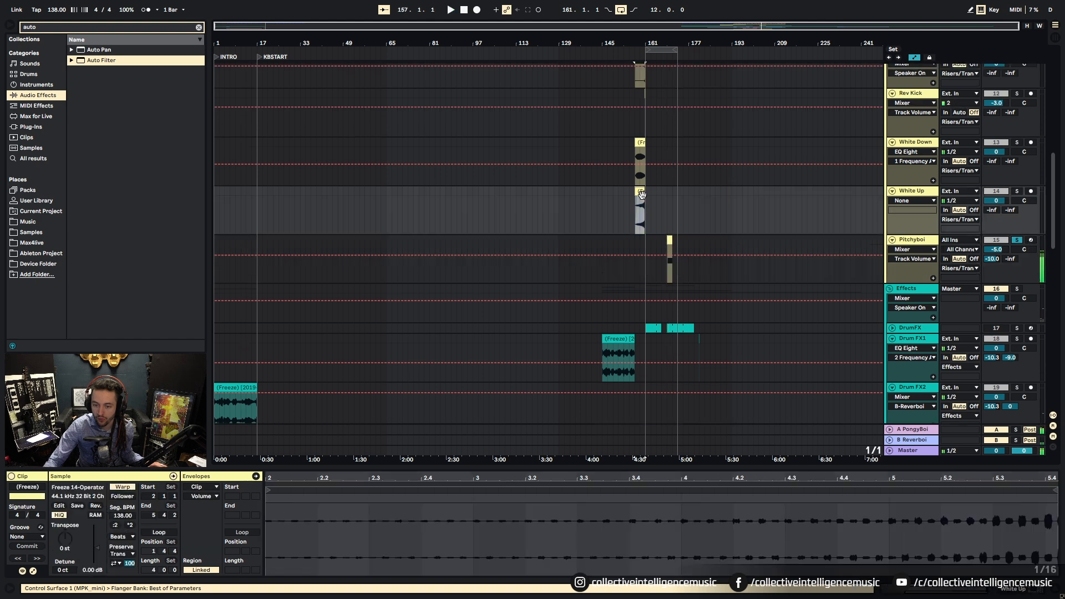
click(1016, 191)
key(space)
scroll(701, 202, up, 2)
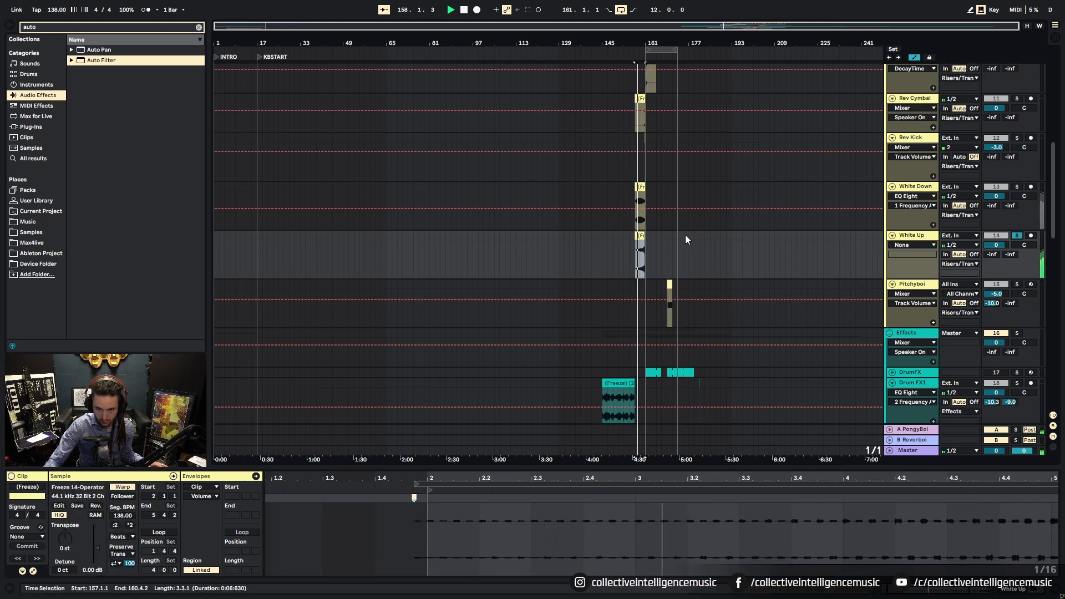
drag(638, 245, 243, 241)
key(space)
key(z)
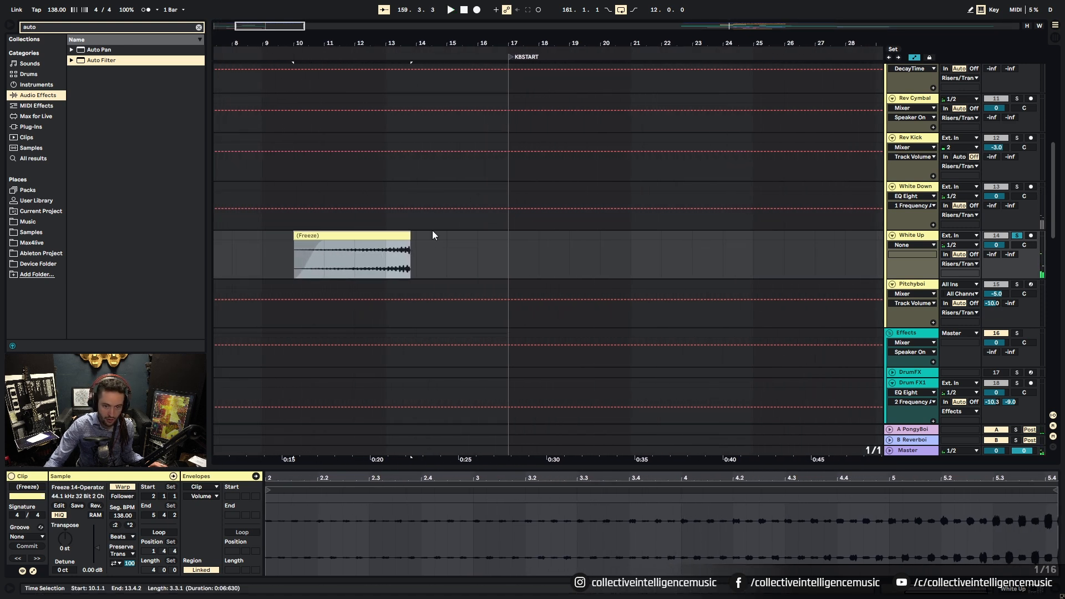
Step: Place the White Up copy at 12.1.4 using a 1/16 grid and audition it
drag(375, 250, 459, 251)
right_click(498, 261)
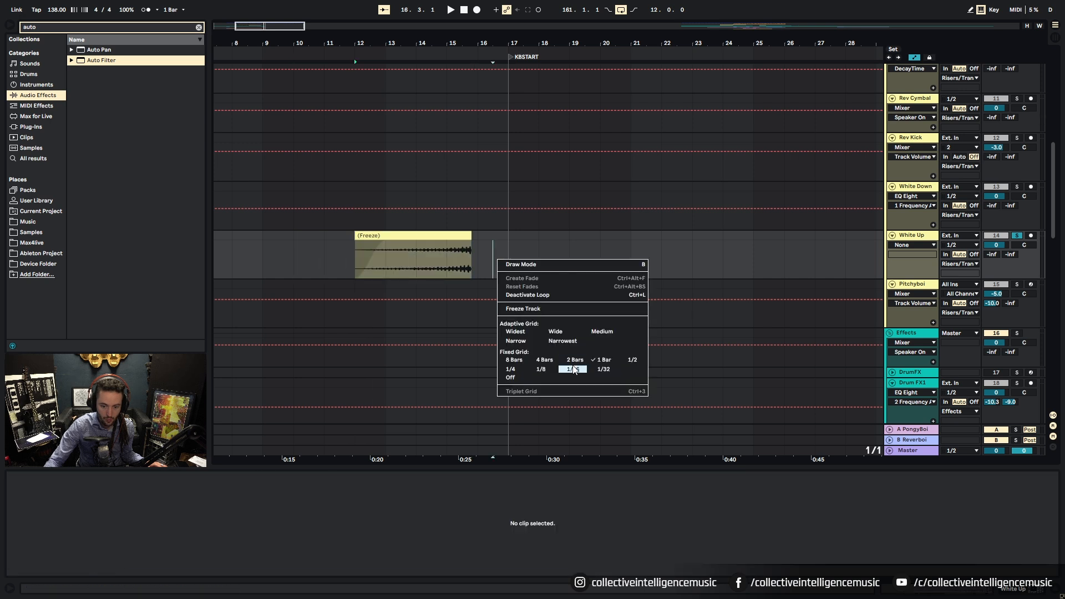
click(574, 369)
drag(438, 264, 444, 264)
key(space)
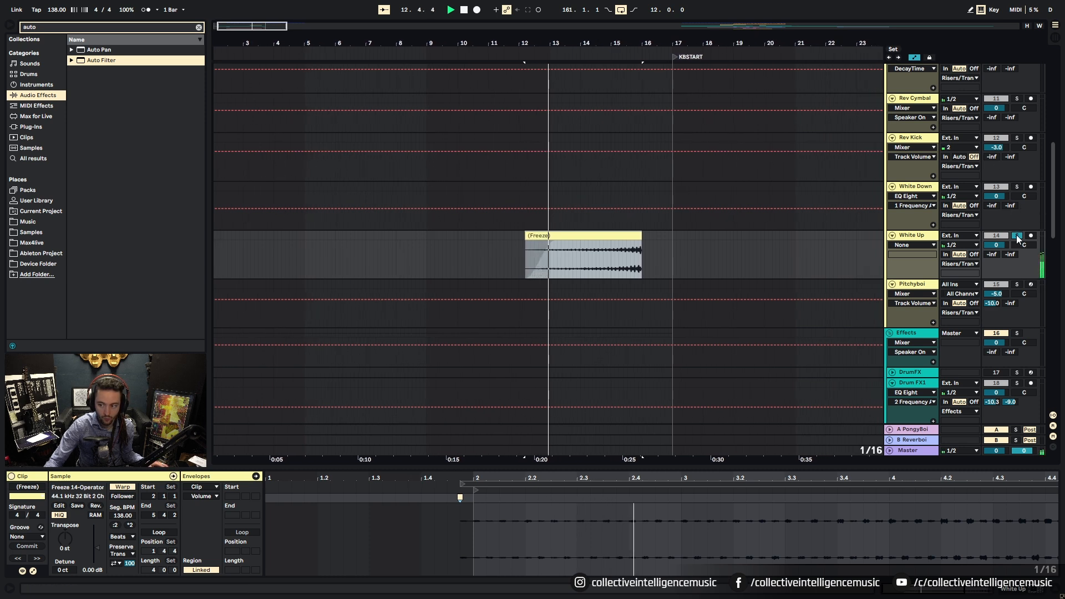
Step: Move the White Up freeze clip to bar 32, zoom out, then undo the moves
key(minus)
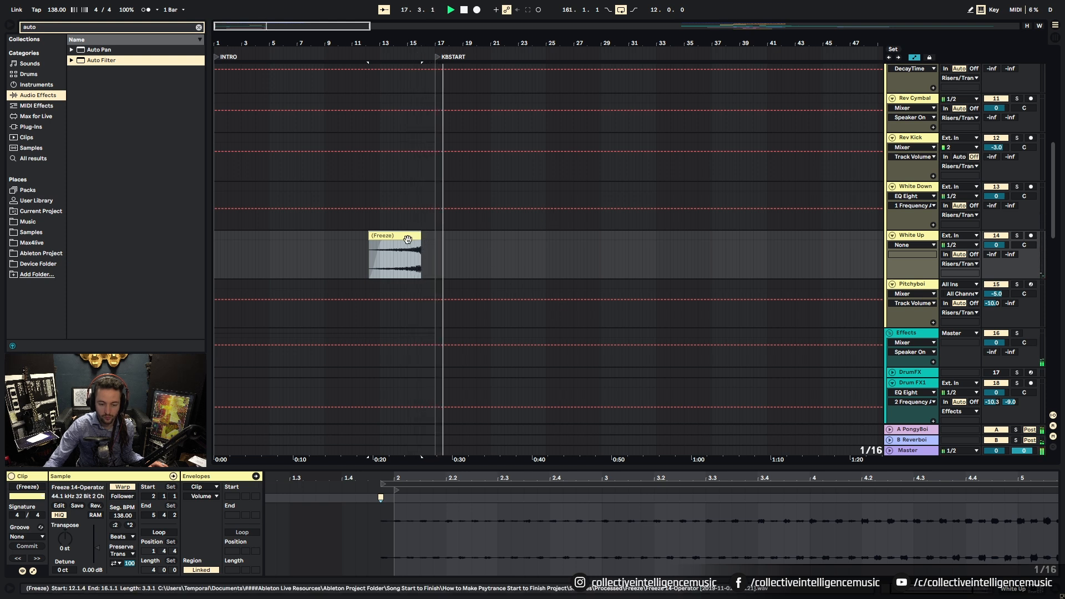
drag(407, 237, 683, 237)
key(minus)
key(minus)
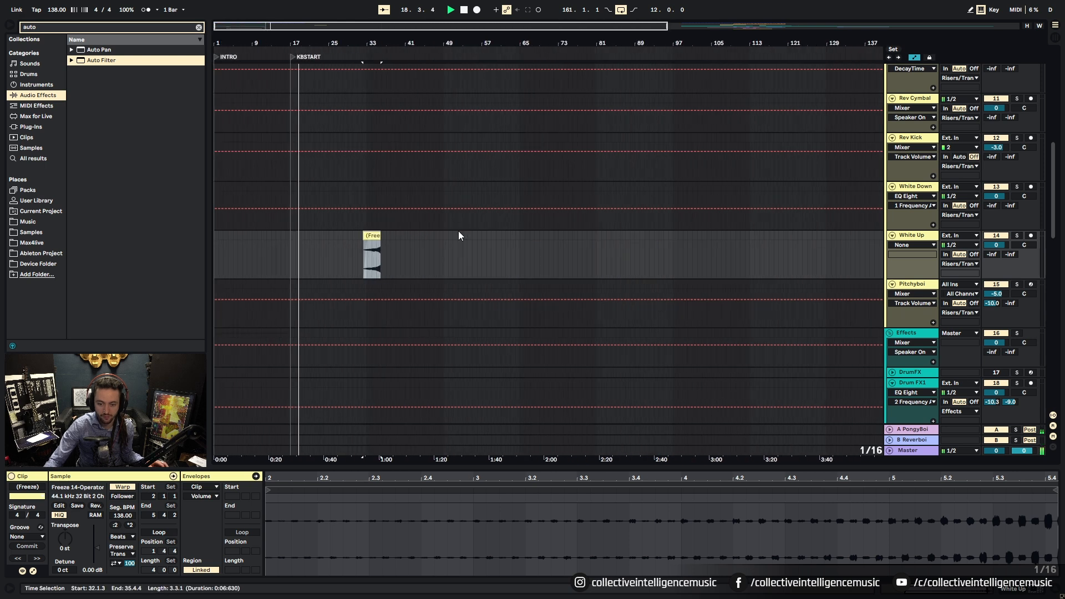
key(minus)
key(ctrl+z)
key(ctrl+z)
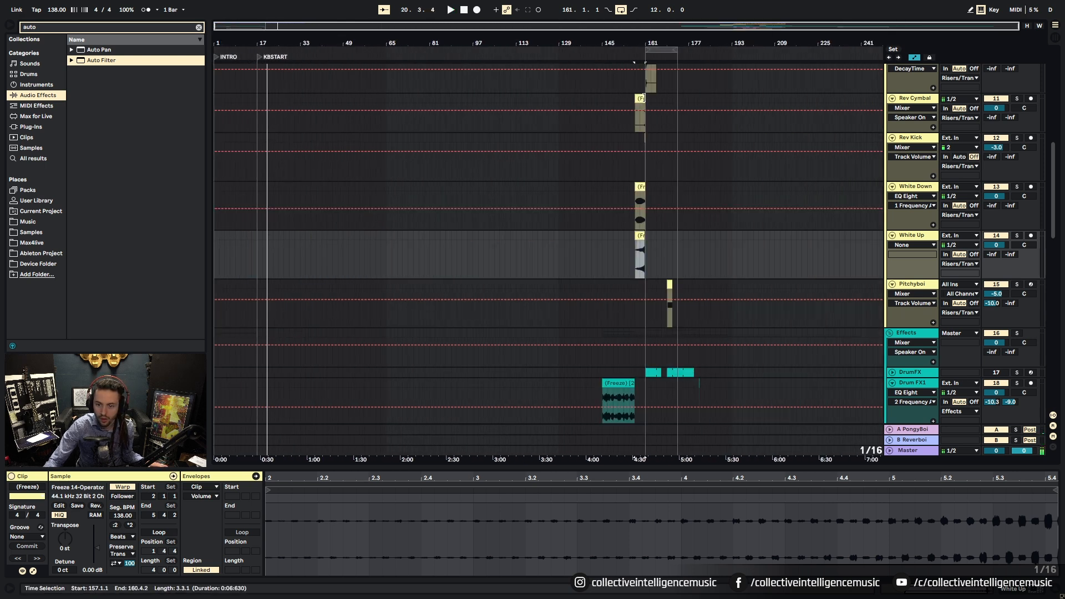
Step: Copy the Rev Cymbal freeze clip into the intro with a 1 Bar grid
drag(639, 115, 238, 114)
drag(243, 43, 457, 108)
click(396, 101)
right_click(432, 107)
click(541, 241)
key(space)
Step: Turn grid snapping off and select the Rev Cymbal clip to show its details
mouse_move(423, 37)
mouse_down()
mouse_move(503, 37)
mouse_move(551, 59)
mouse_move(548, 100)
mouse_up()
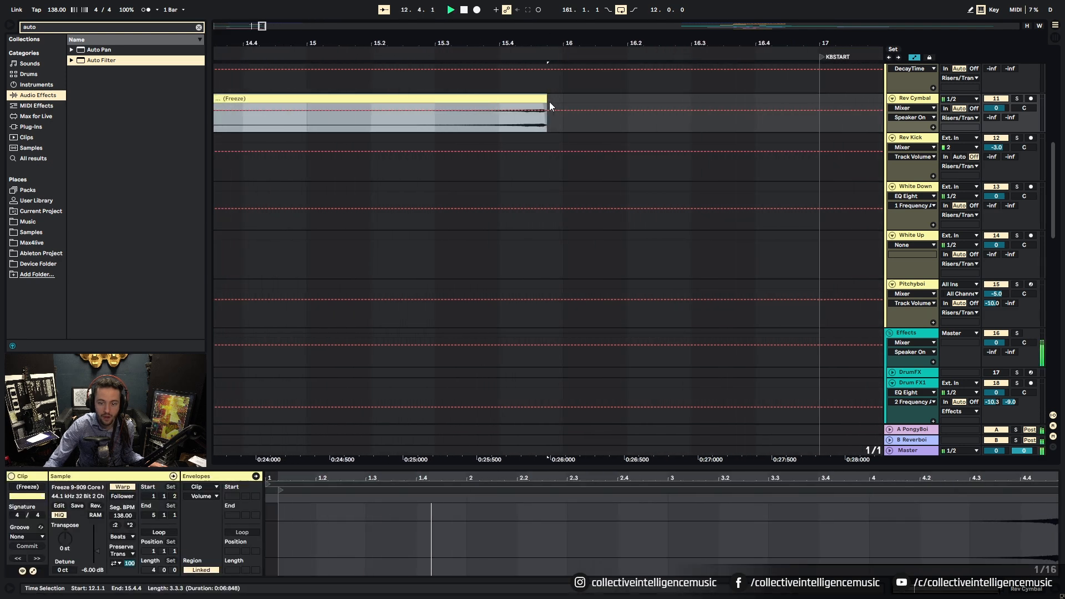
key(space)
right_click(561, 121)
click(679, 270)
click(551, 112)
click(542, 102)
key(space)
Step: Audition the Rev Cymbal riser from bar 15 and select the whole clip
drag(528, 42, 455, 6)
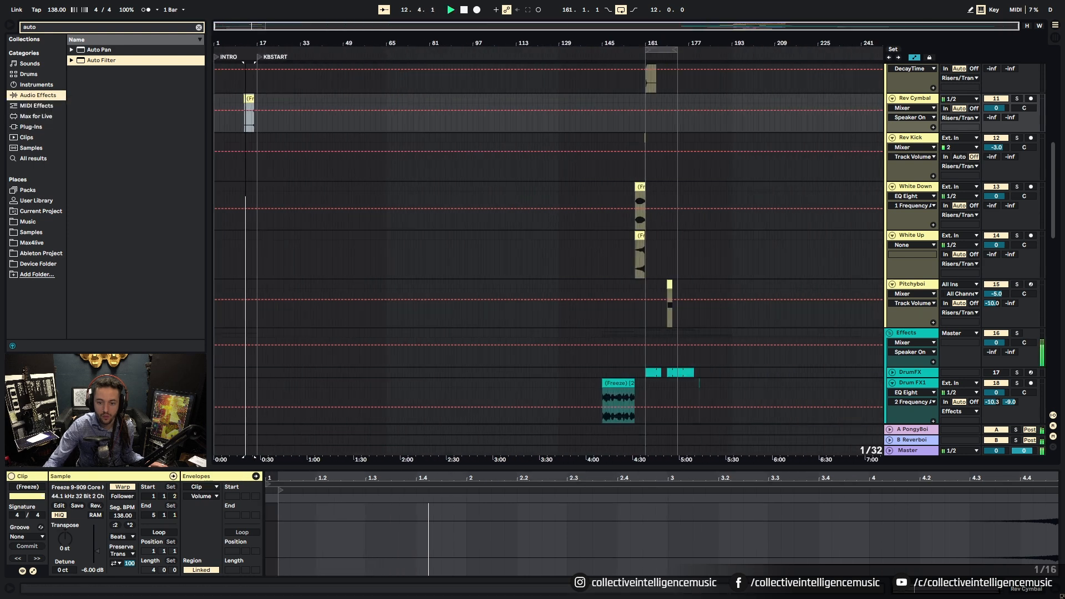
scroll(384, 192, up, 3)
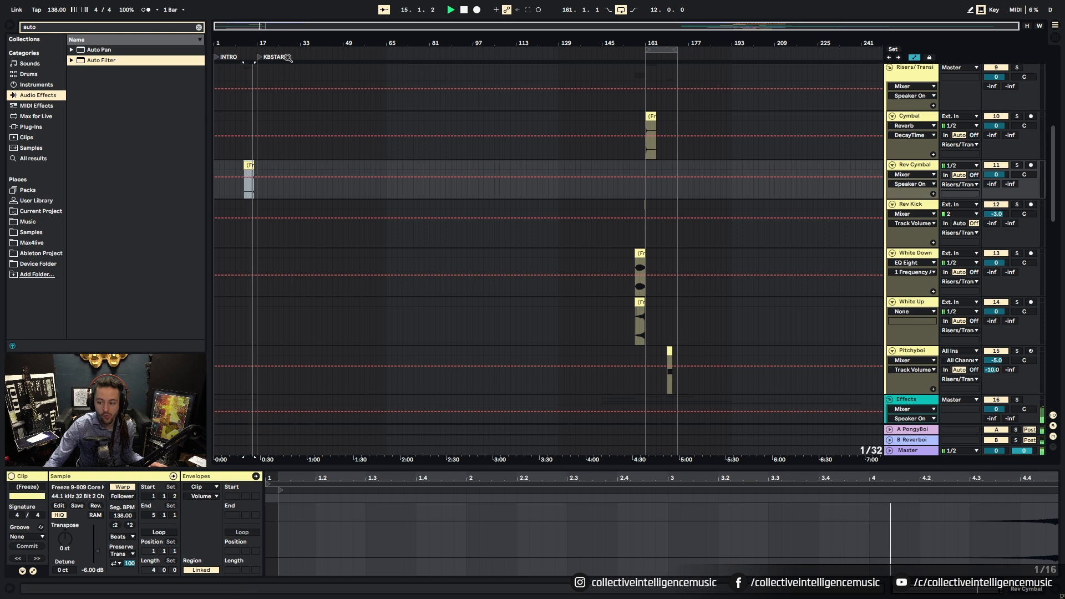
drag(251, 51, 522, 45)
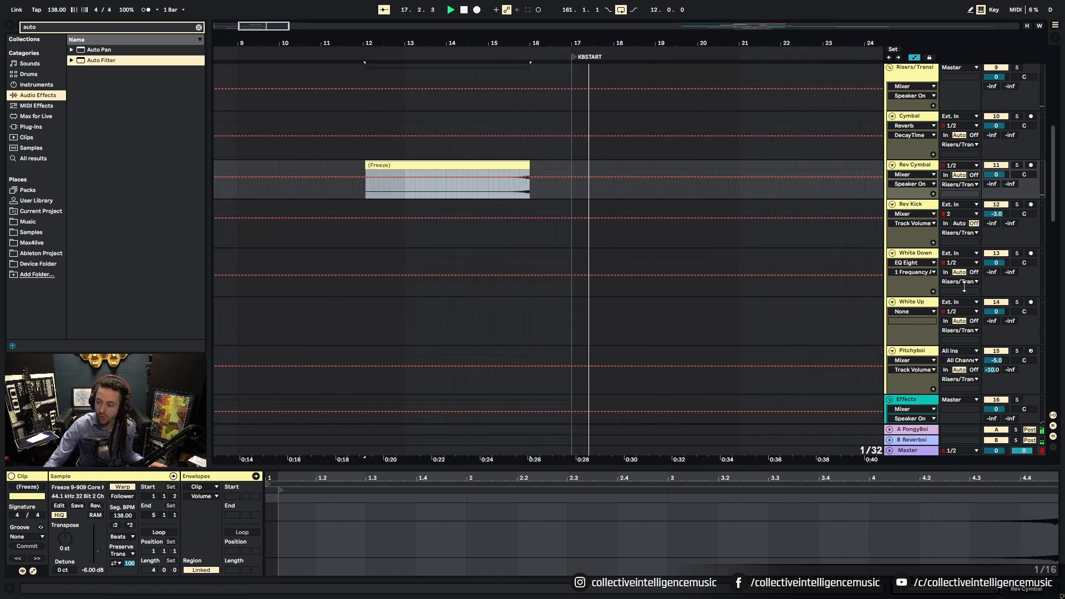
click(489, 191)
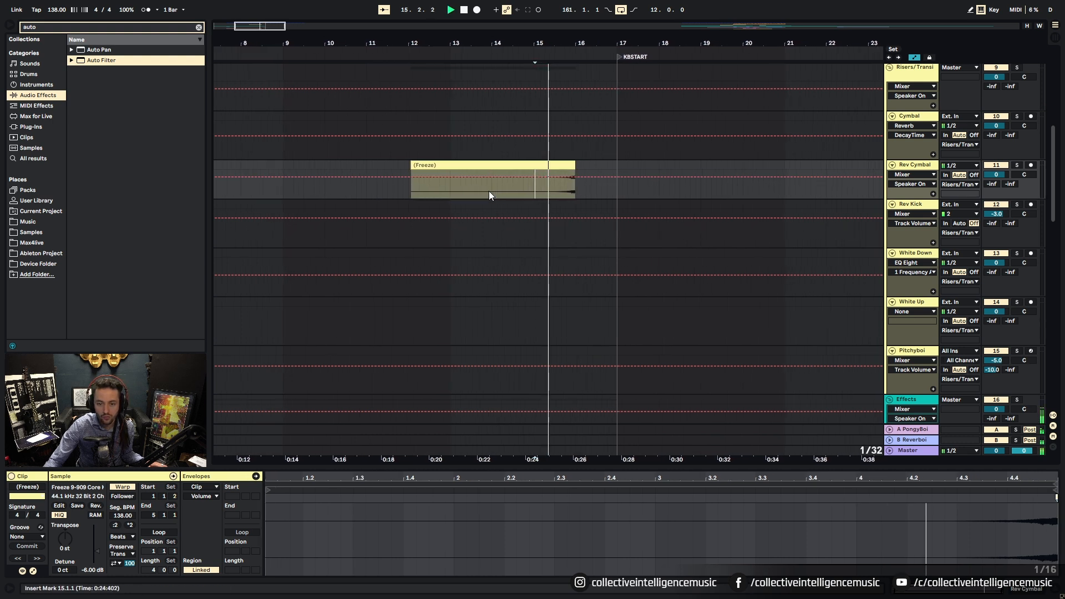
key(space)
click(495, 165)
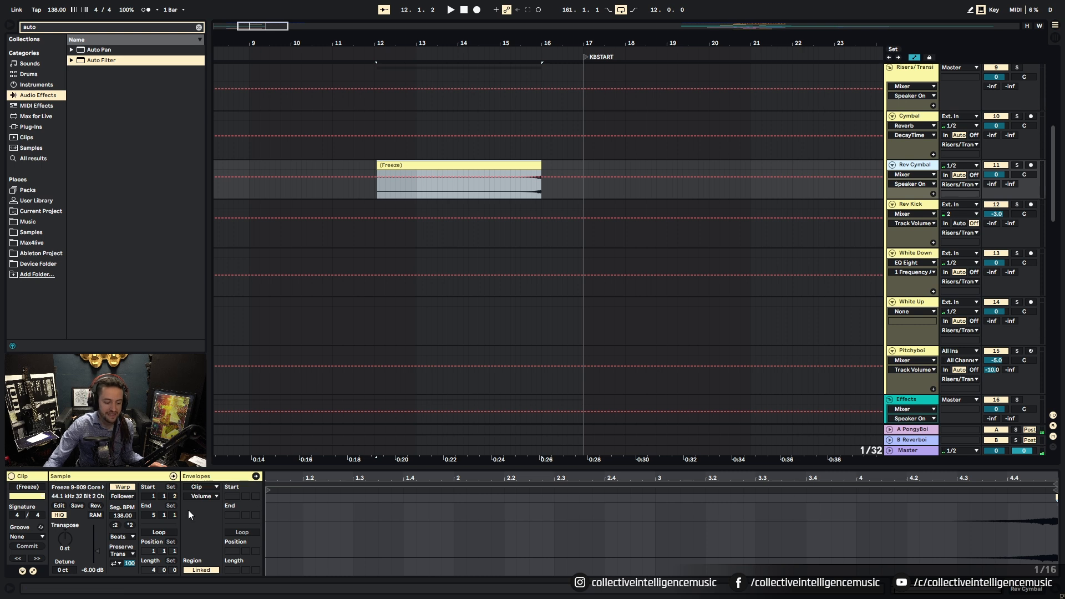
Step: Set the Rev Cymbal clip to Re-Pitch warping and apply ×2 twice, auditioning each
click(128, 537)
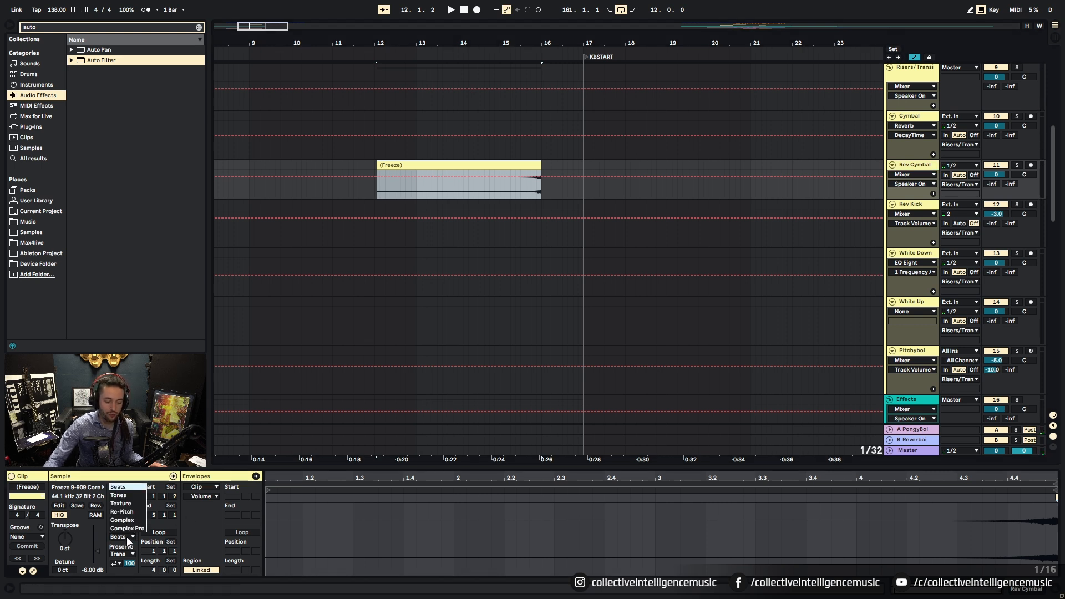
click(125, 511)
click(130, 526)
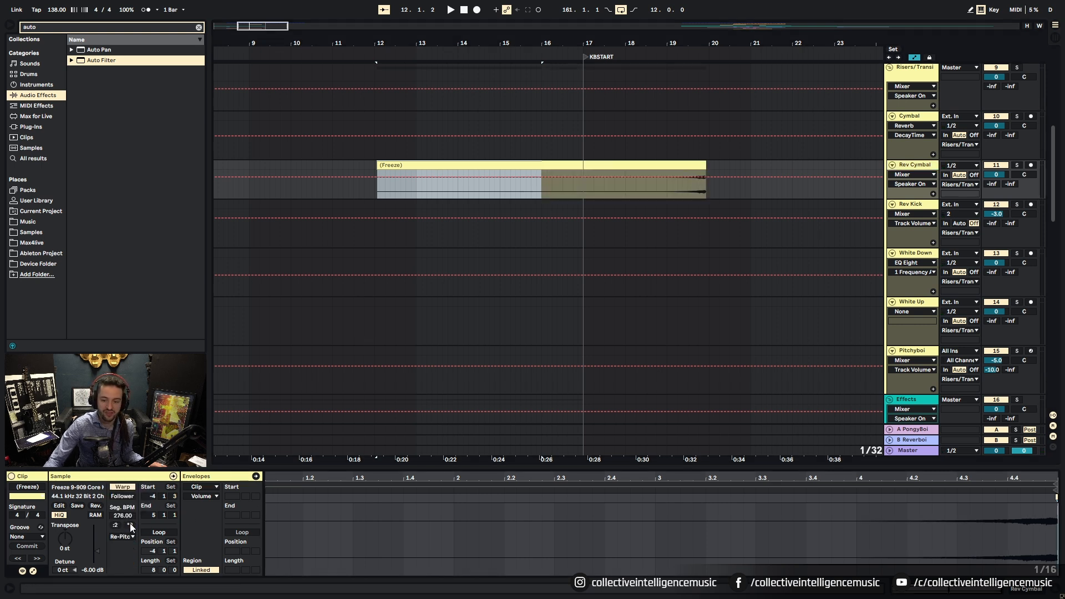
key(space)
click(785, 195)
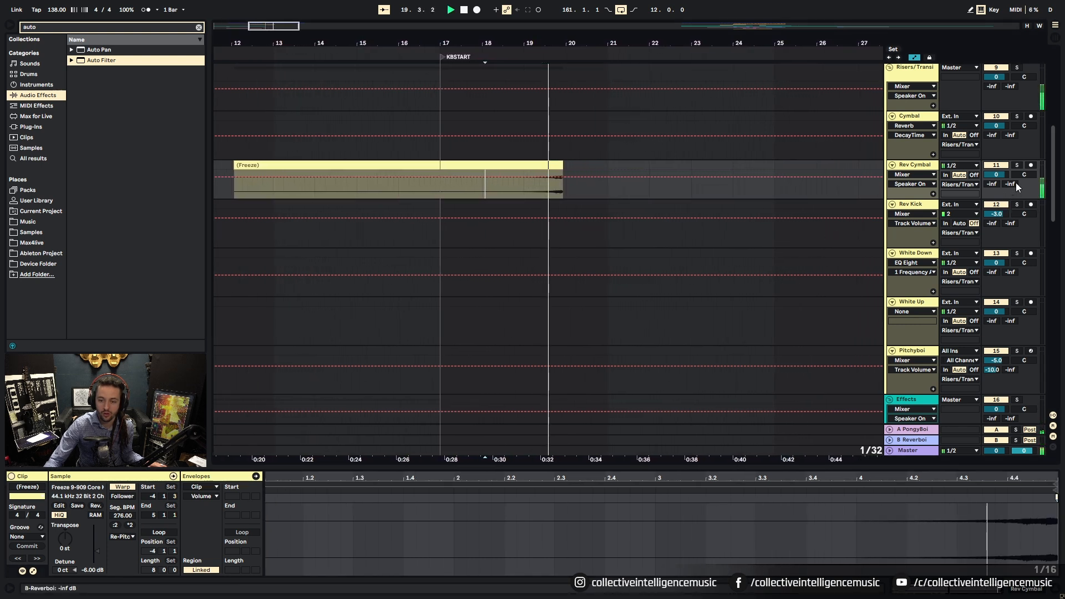
click(130, 526)
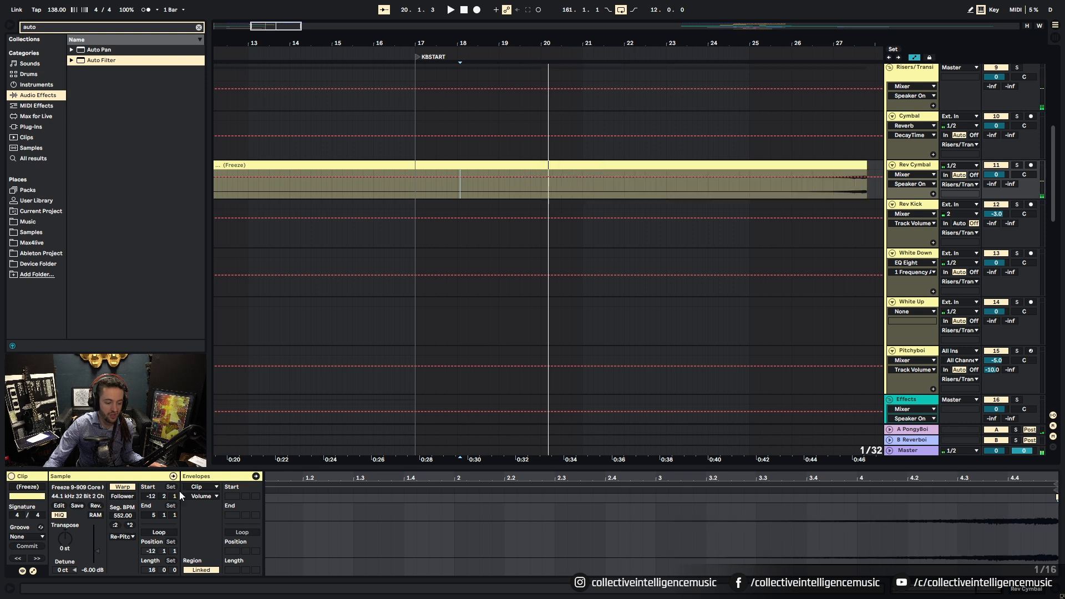
key(space)
key(space)
click(813, 194)
Step: Trim the stretched clip's start and position it to span bars 13–16
drag(757, 53, 629, 8)
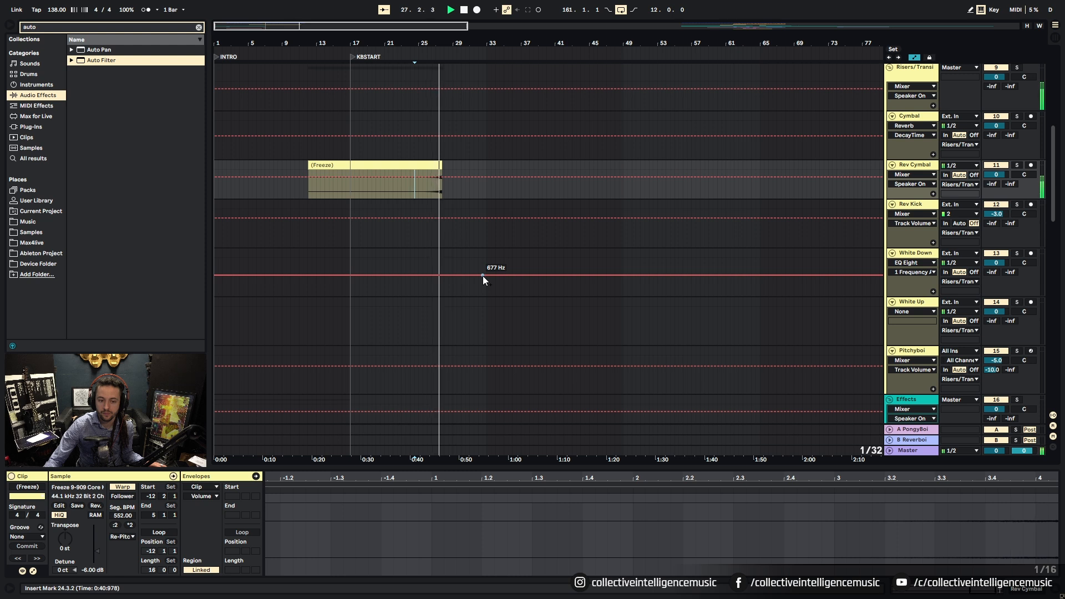
click(444, 179)
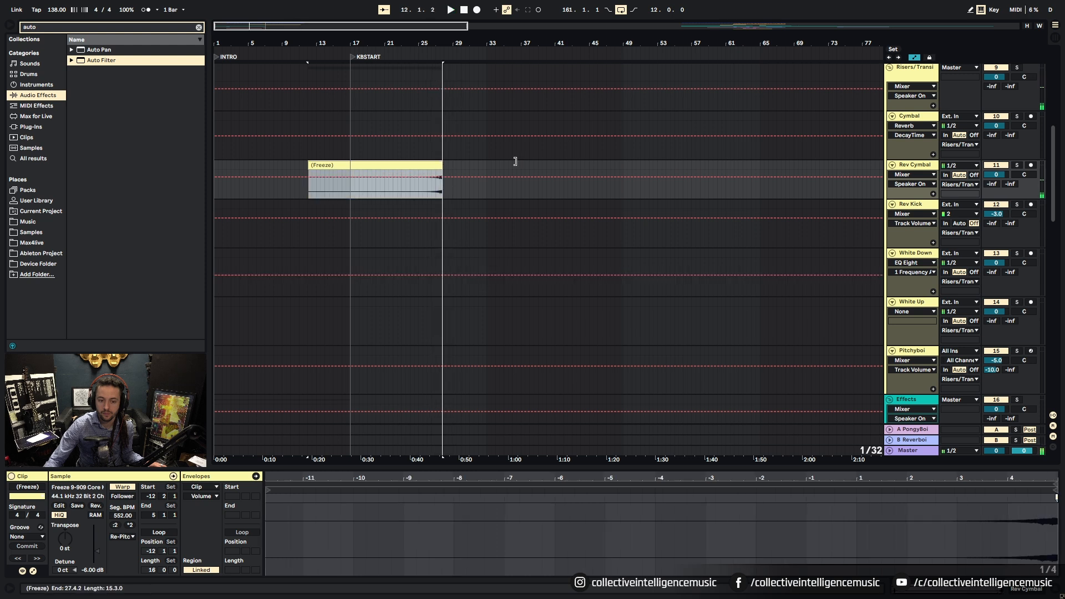
mouse_move(309, 165)
mouse_down()
mouse_move(418, 165)
mouse_move(316, 165)
mouse_up()
drag(337, 42, 359, 41)
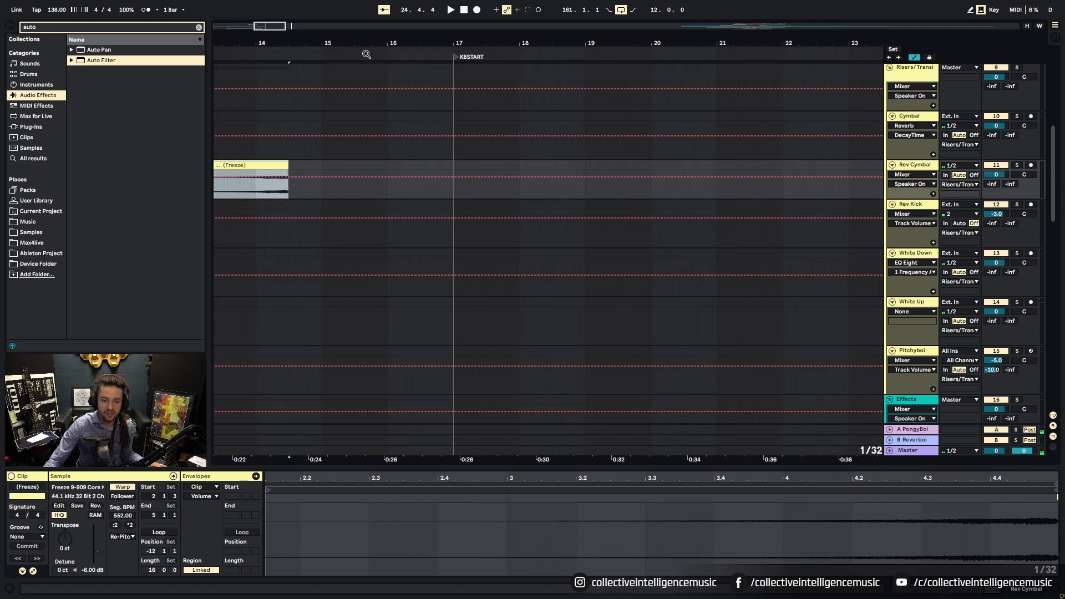
drag(282, 166, 377, 176)
drag(391, 42, 404, 40)
click(916, 57)
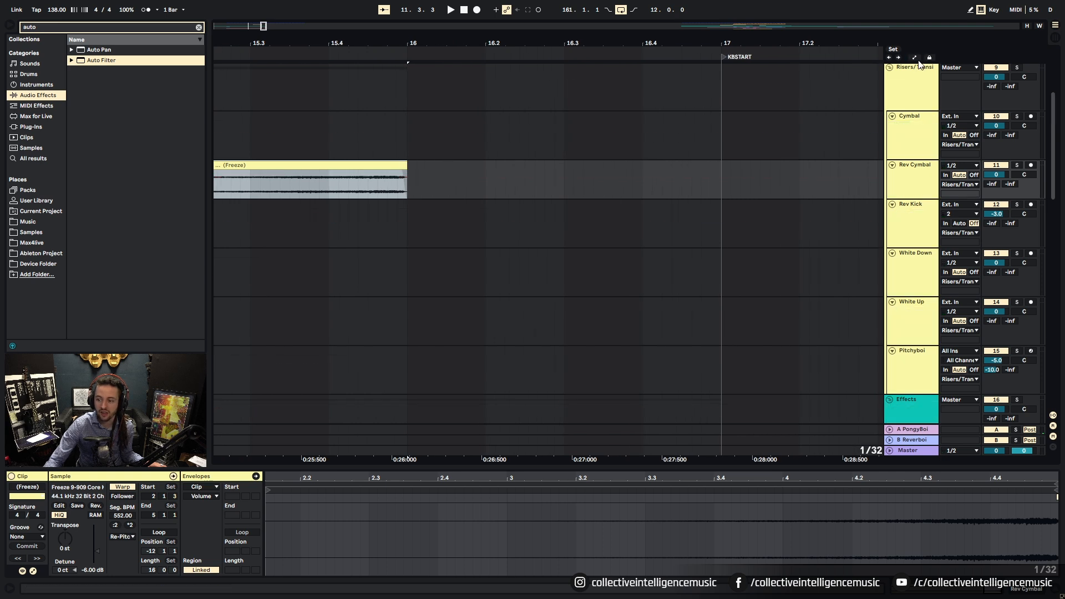
drag(536, 40, 667, 34)
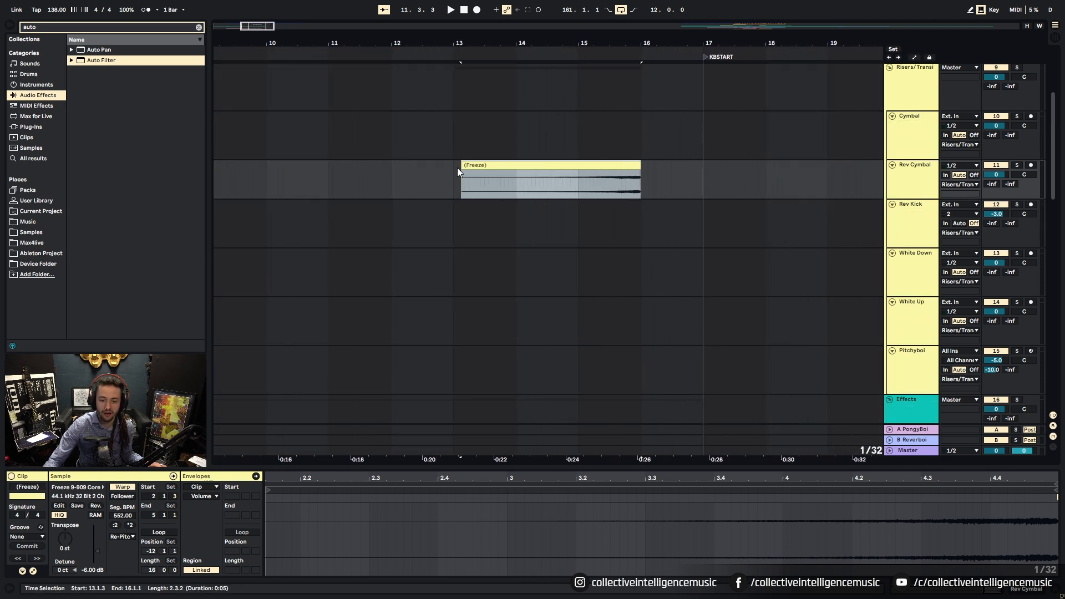
drag(462, 173, 454, 169)
Step: Audition the riser from bar 13 and check the track's device chain
key(space)
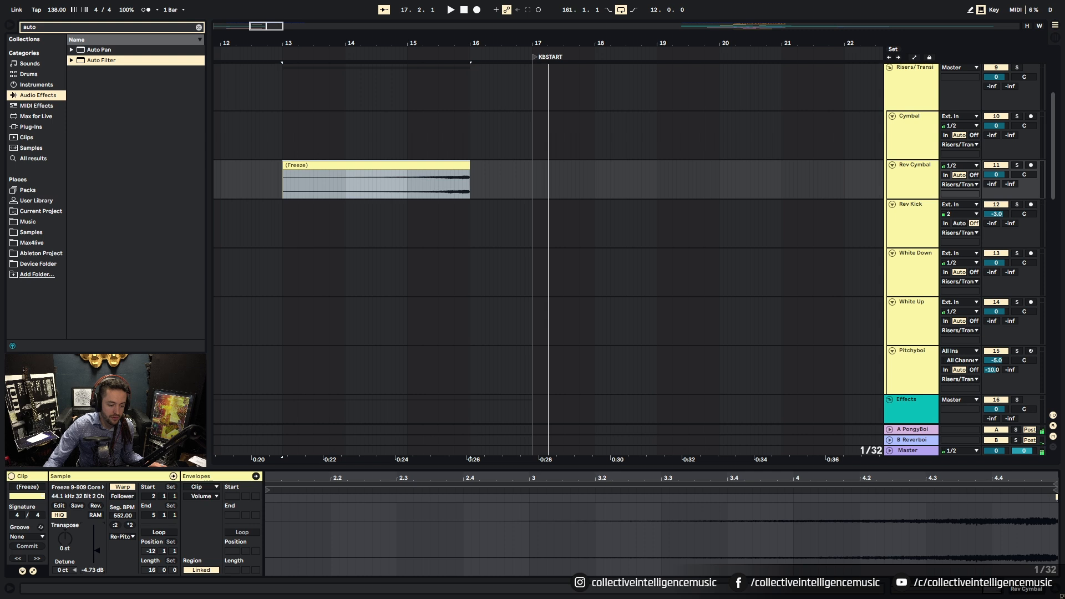
key(space)
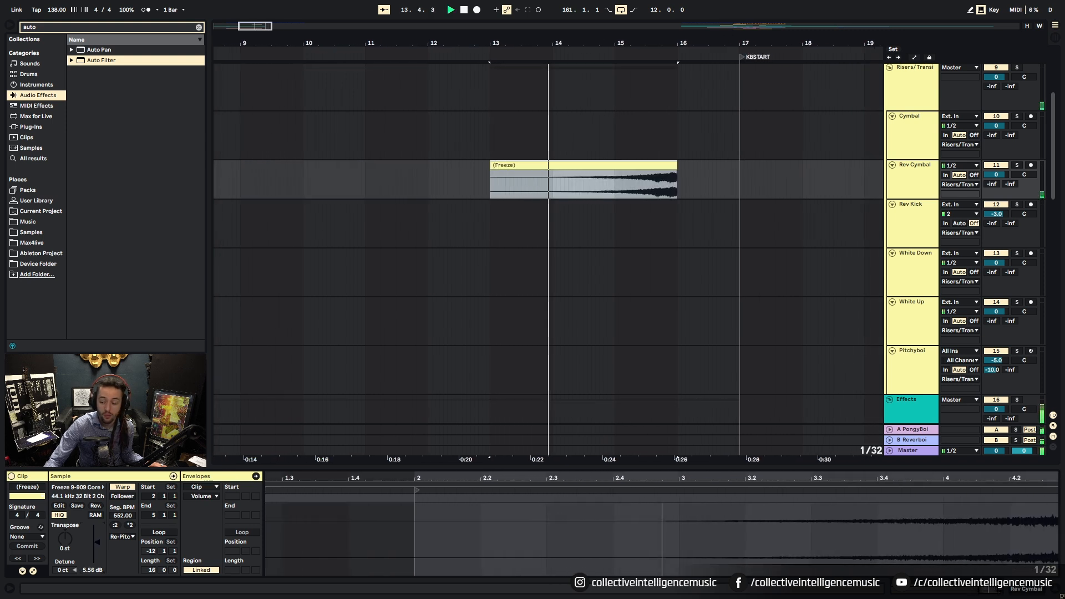
click(1023, 589)
click(982, 589)
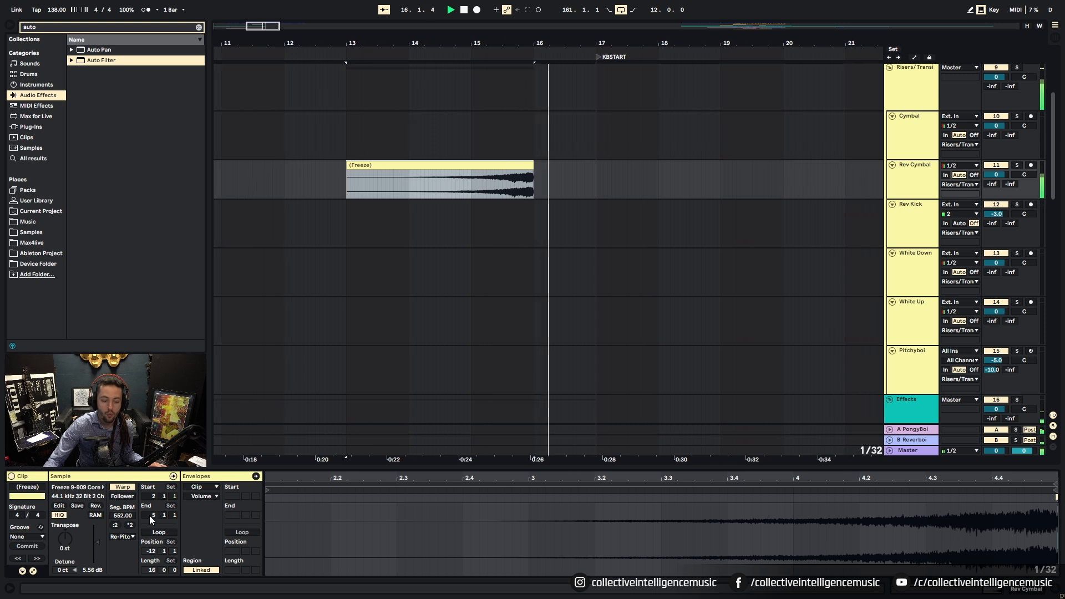
Step: Switch the Rev Cymbal clip to Texture warping with grain size 159.01 and flux 0, auditioning from bar 15
click(119, 537)
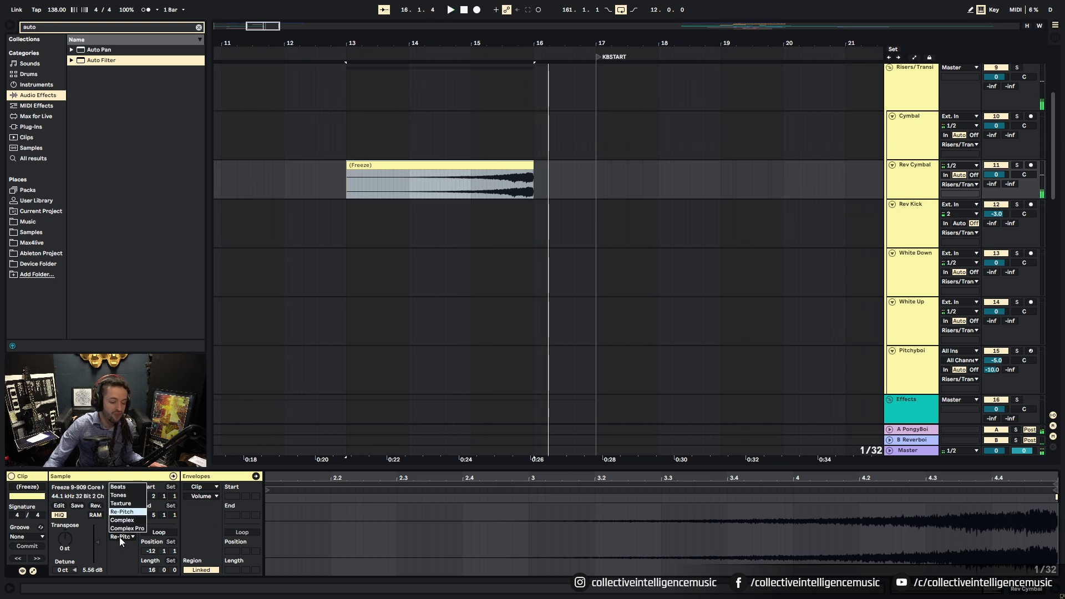
click(120, 503)
click(649, 192)
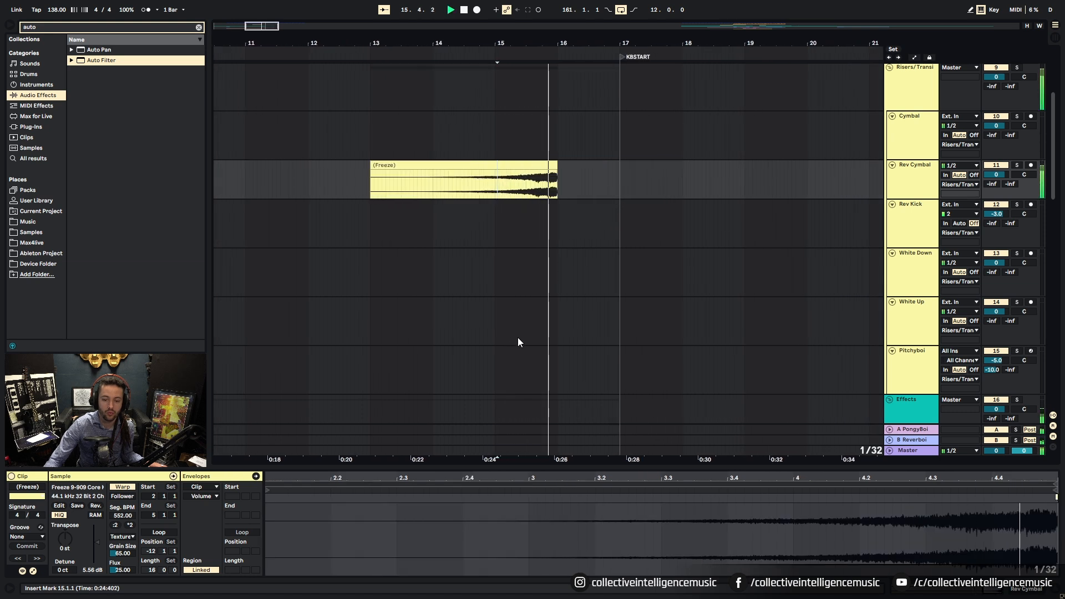
key(space)
drag(127, 570, 126, 522)
key(space)
key(space)
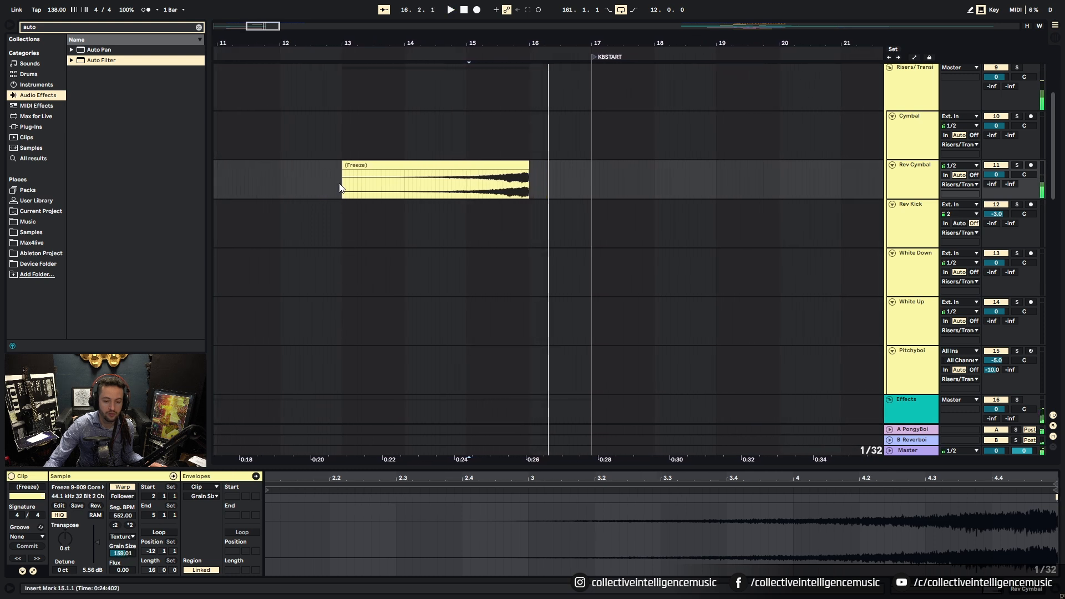
Step: Raise the Rev Cymbal send to the PongyBoi return to -13.4 dB and play back the clip
click(339, 200)
double_click(465, 180)
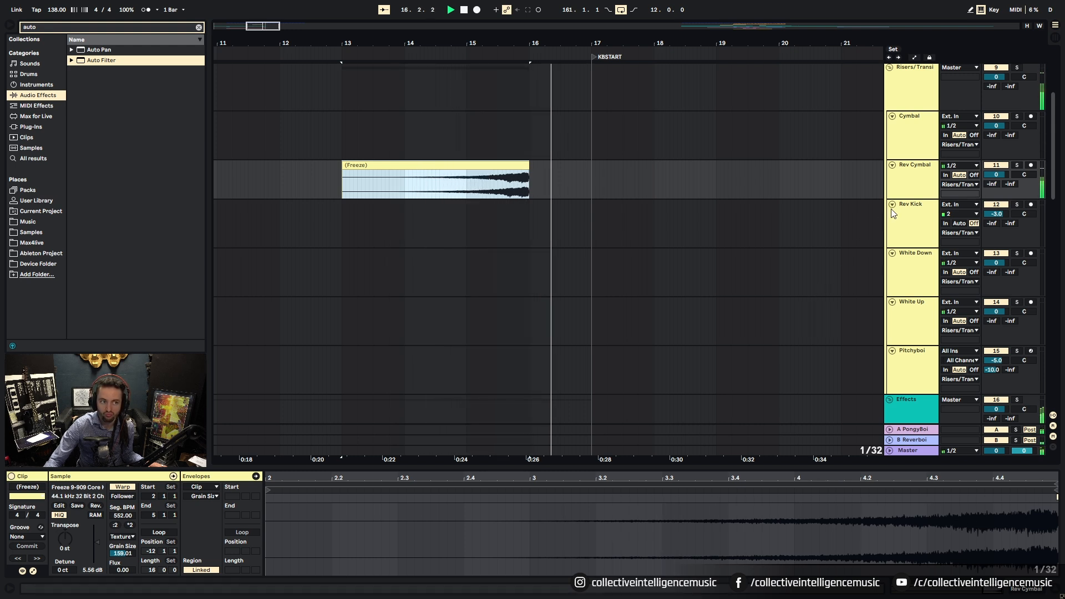
click(991, 185)
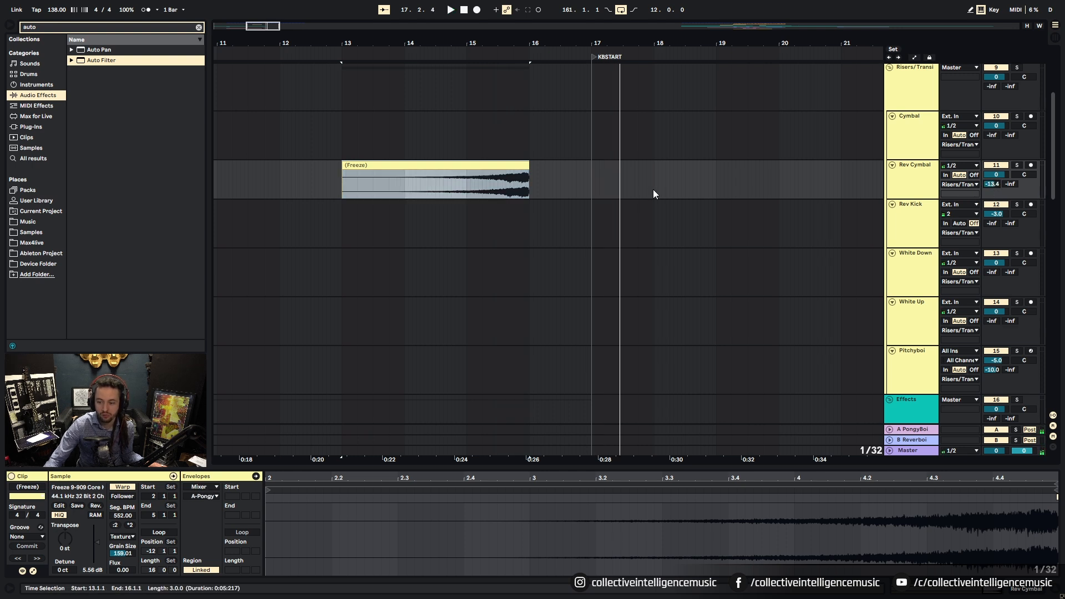
key(space)
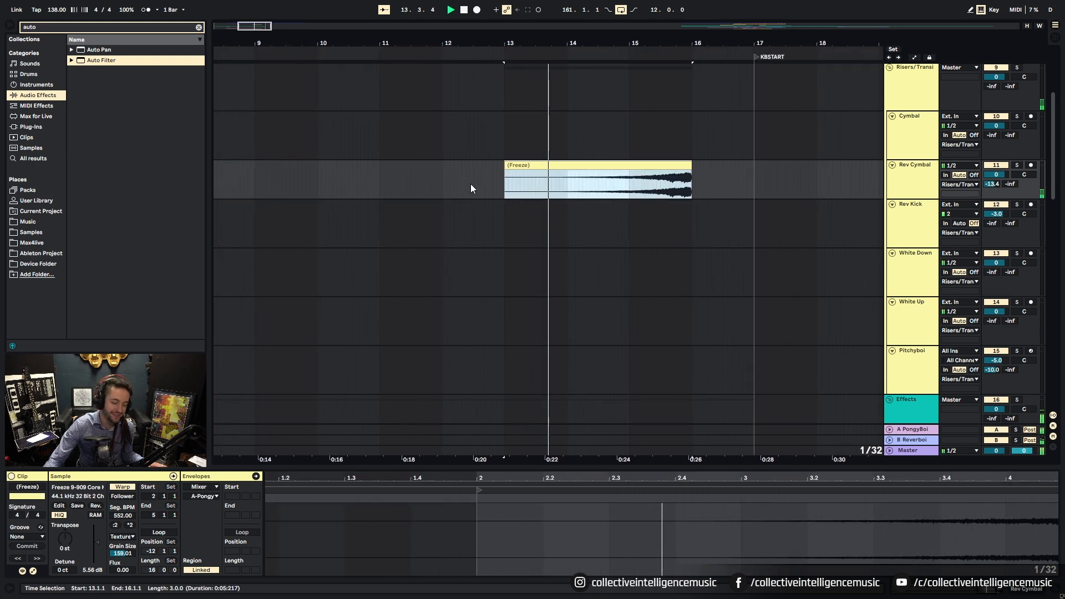
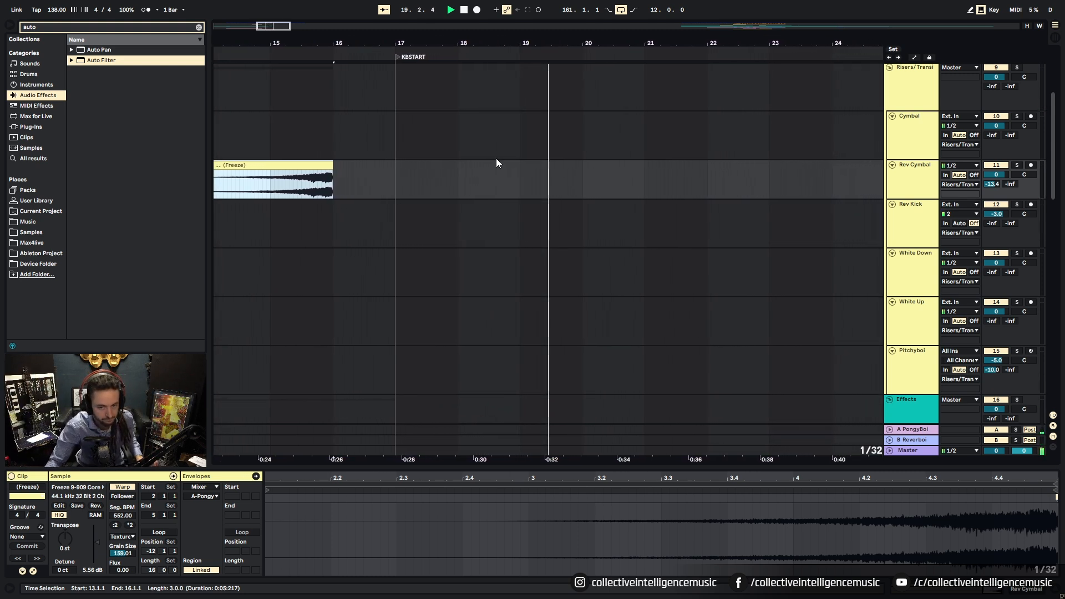
Step: Stop the Rev Cymbal playback
scroll(497, 145, up, 5)
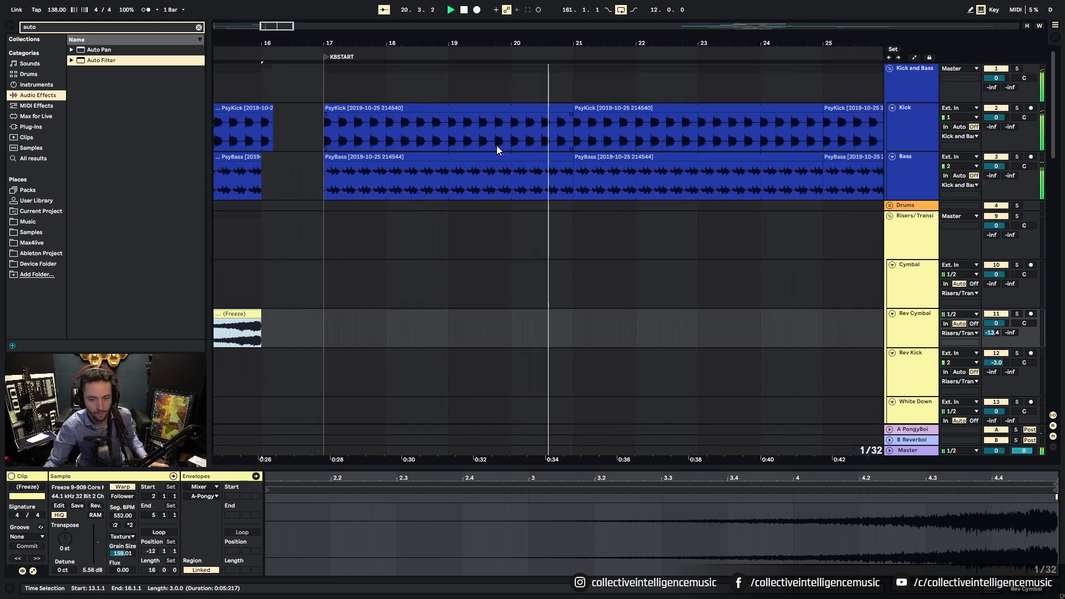
key(space)
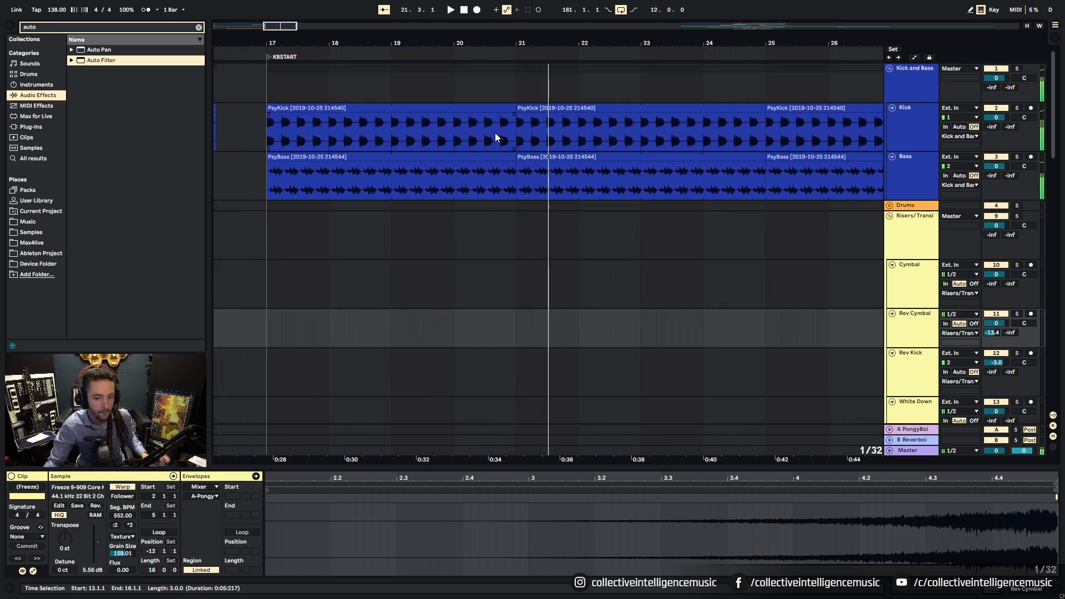
scroll(506, 138, down, 10)
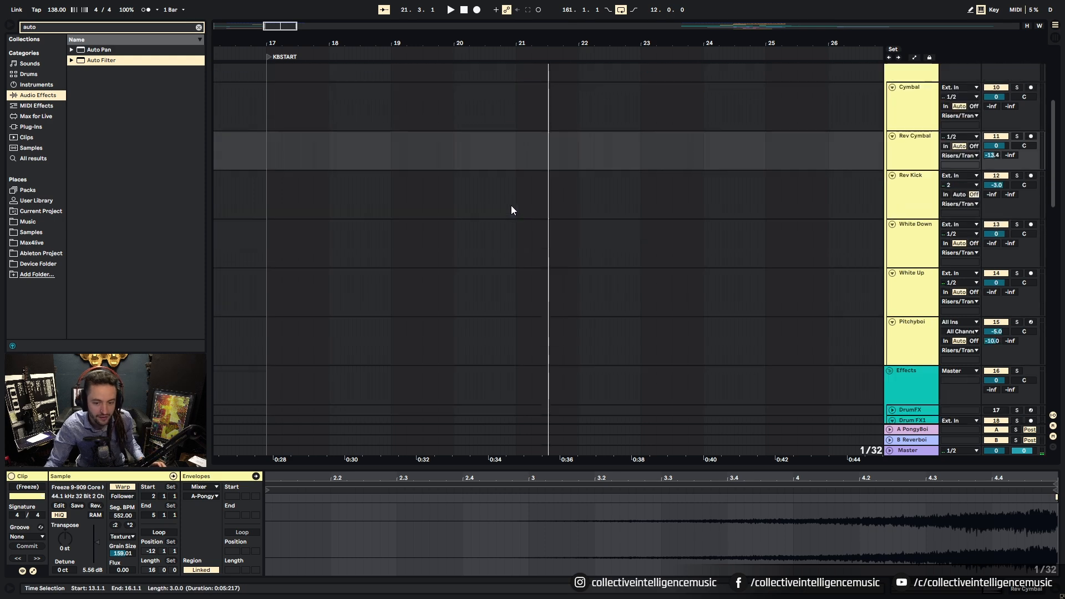
scroll(513, 210, down, 15)
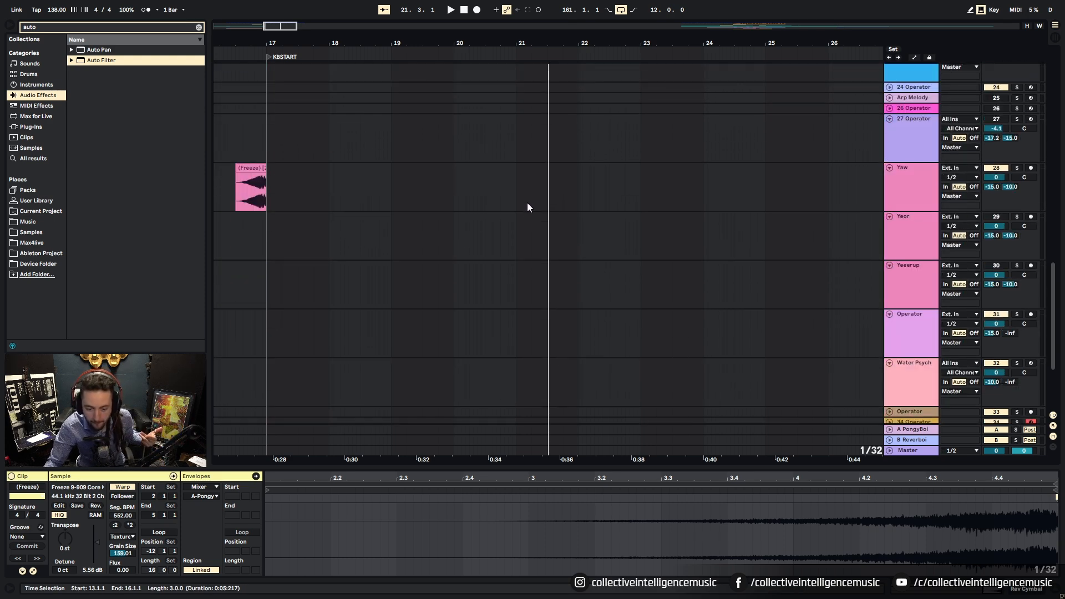
scroll(527, 206, down, 2)
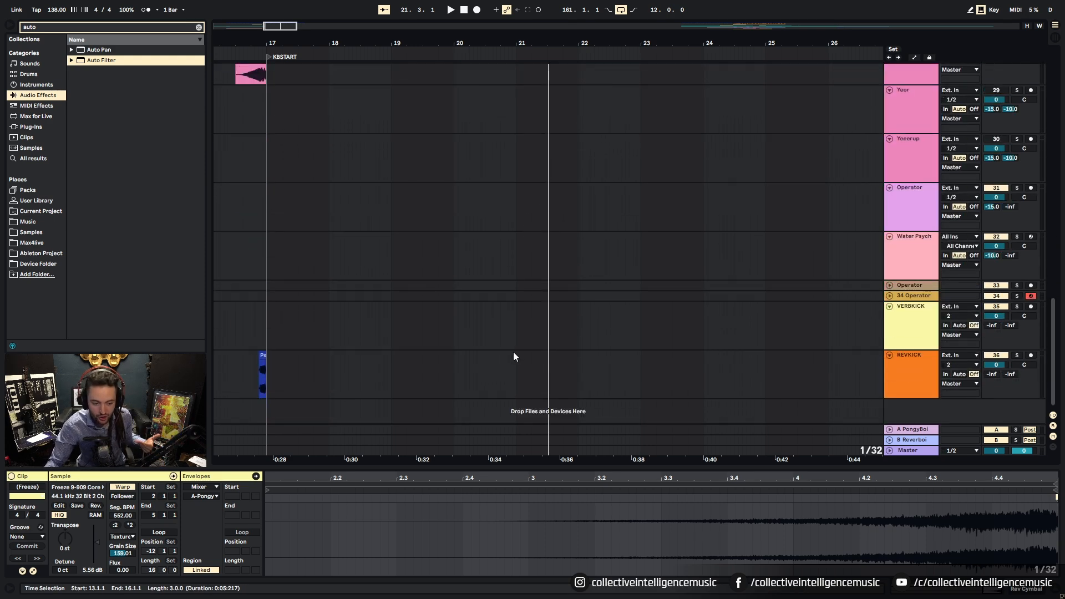
Step: Clear the 'auto' browser search and insert a new MIDI track, 37 MIDI, below REVKICK
click(199, 27)
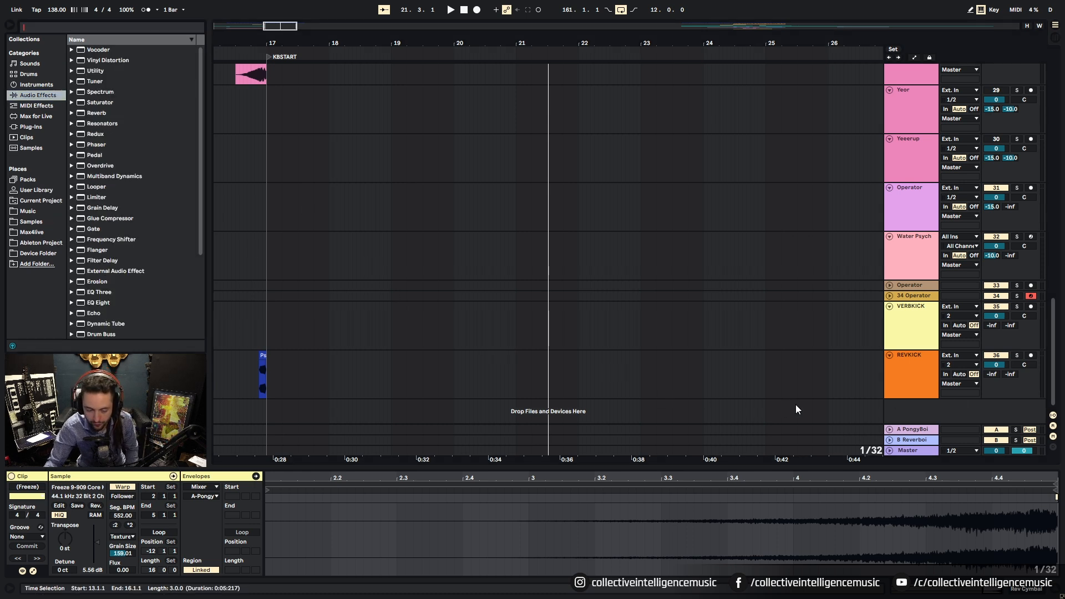
right_click(909, 411)
click(920, 425)
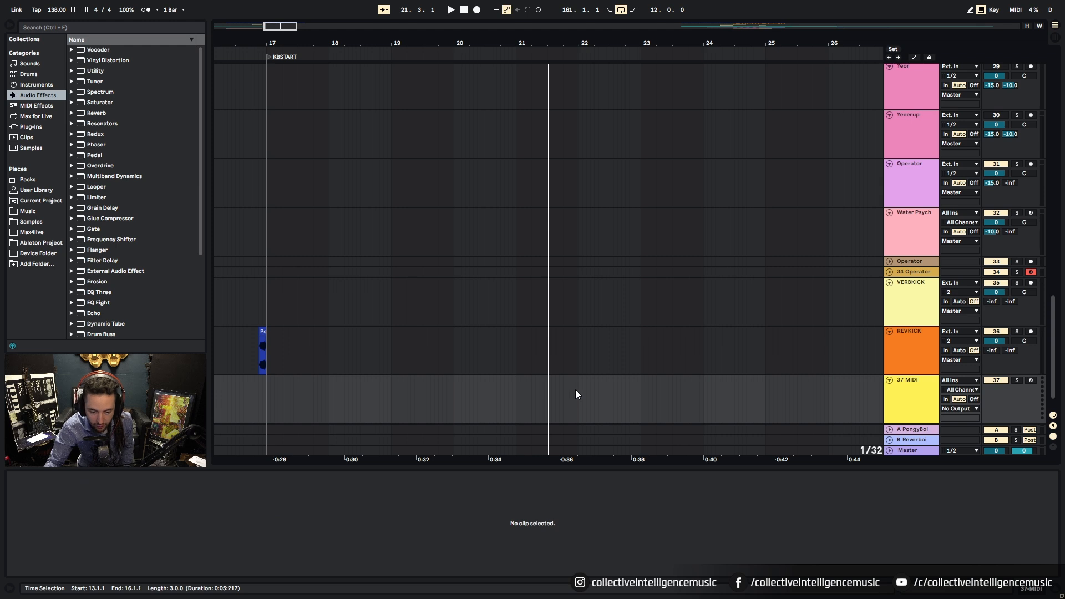
Step: Set the grid to 1 bar and create an empty one-bar MIDI clip at bar 20
right_click(522, 412)
click(597, 495)
right_click(539, 399)
click(641, 485)
drag(456, 416, 524, 397)
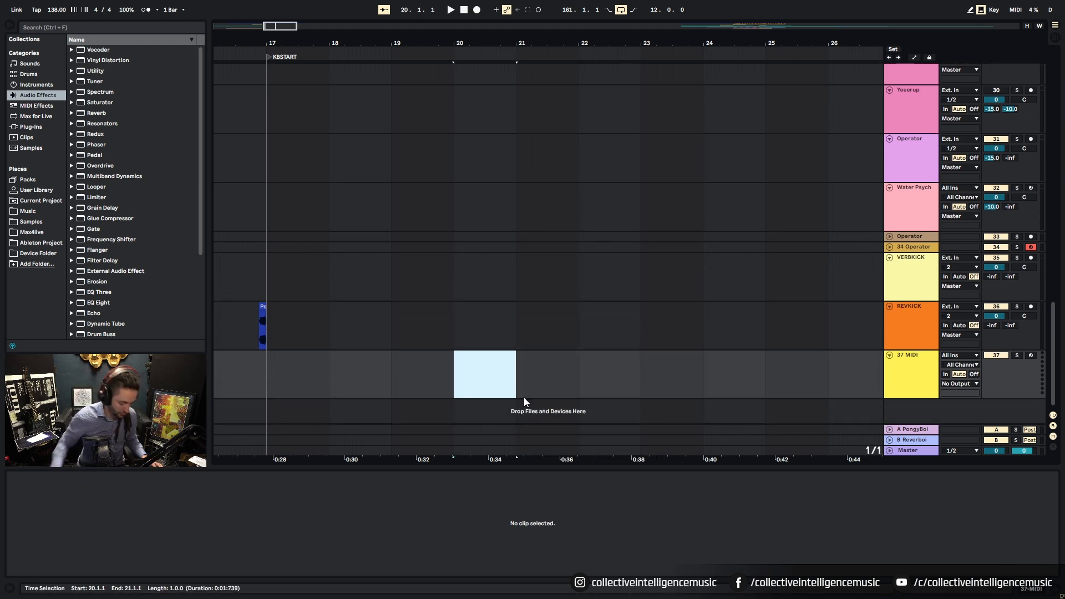
key(ctrl+shift+m)
Step: Add a D#3 note spanning the whole clip and load Operator onto the track
click(254, 528)
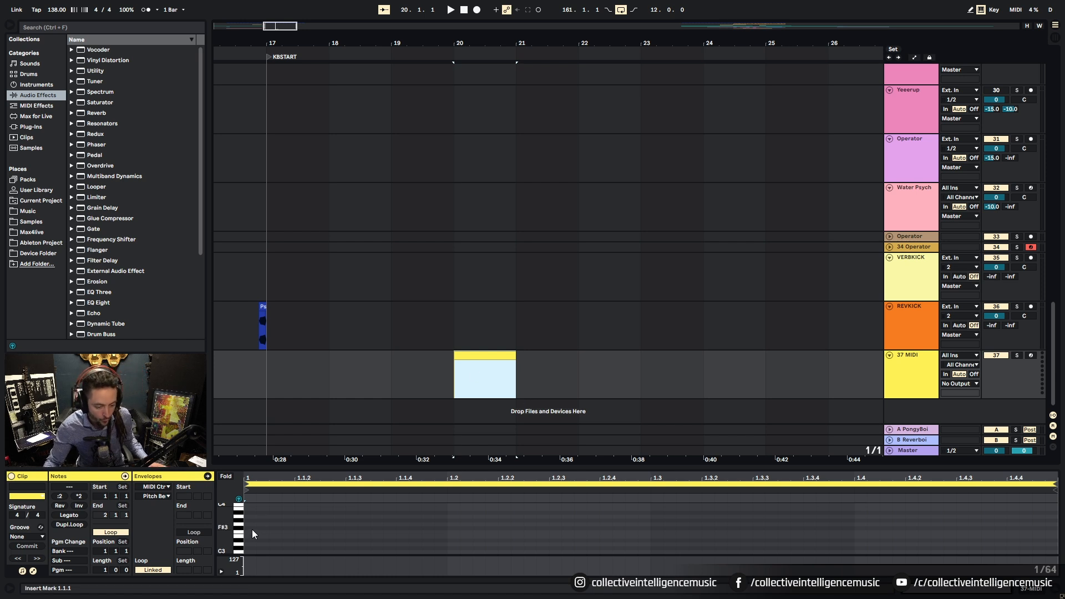
double_click(248, 541)
click(59, 516)
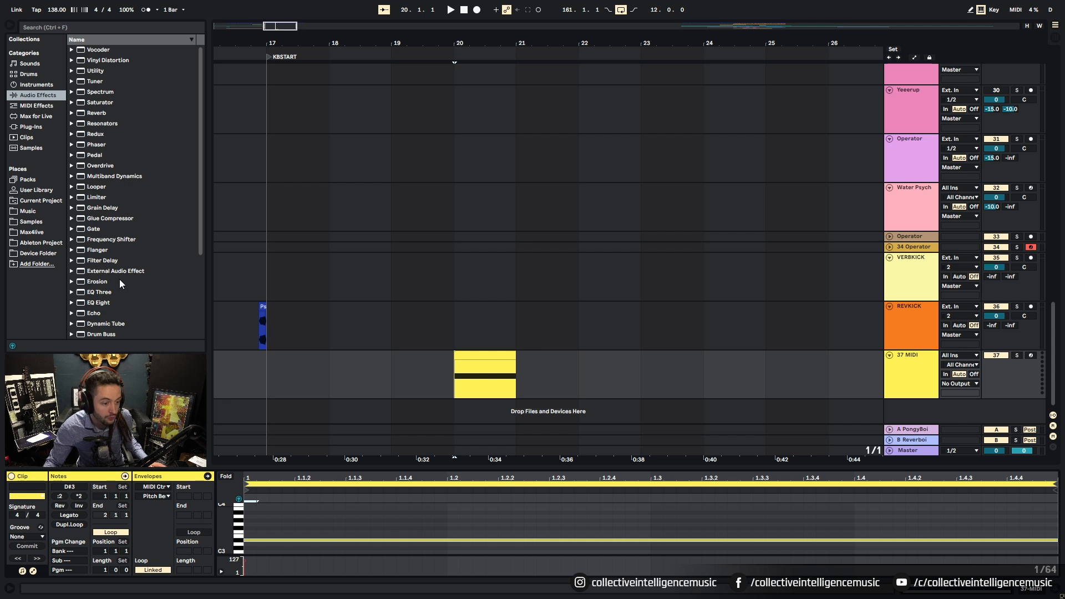
click(41, 86)
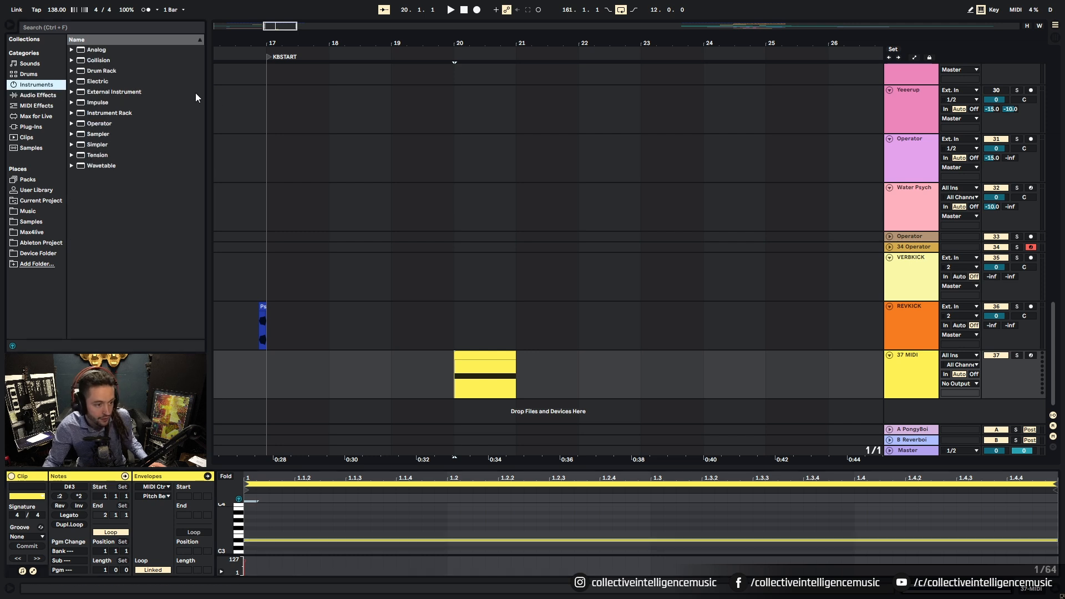
drag(111, 124, 482, 383)
Step: Switch Operator's oscillator wave to Noise White and its filter type to band-pass
click(258, 535)
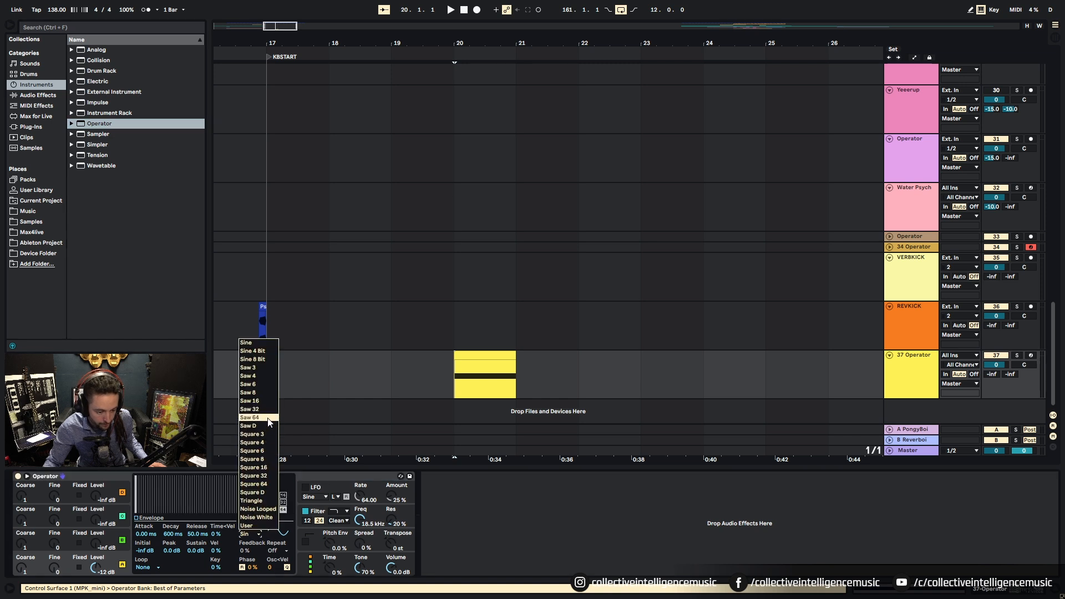
click(257, 517)
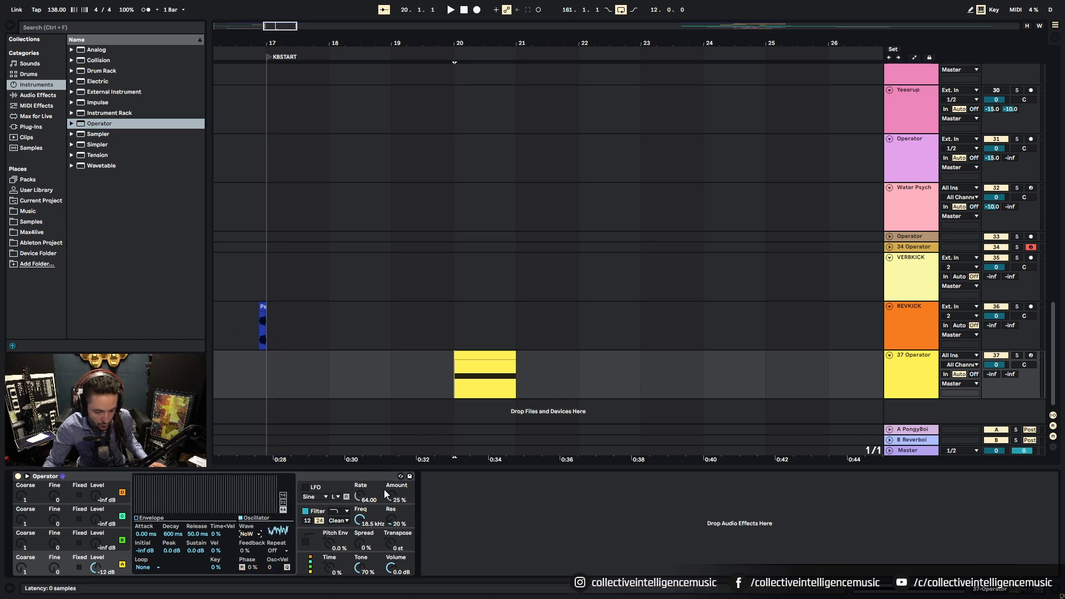
click(361, 523)
click(338, 511)
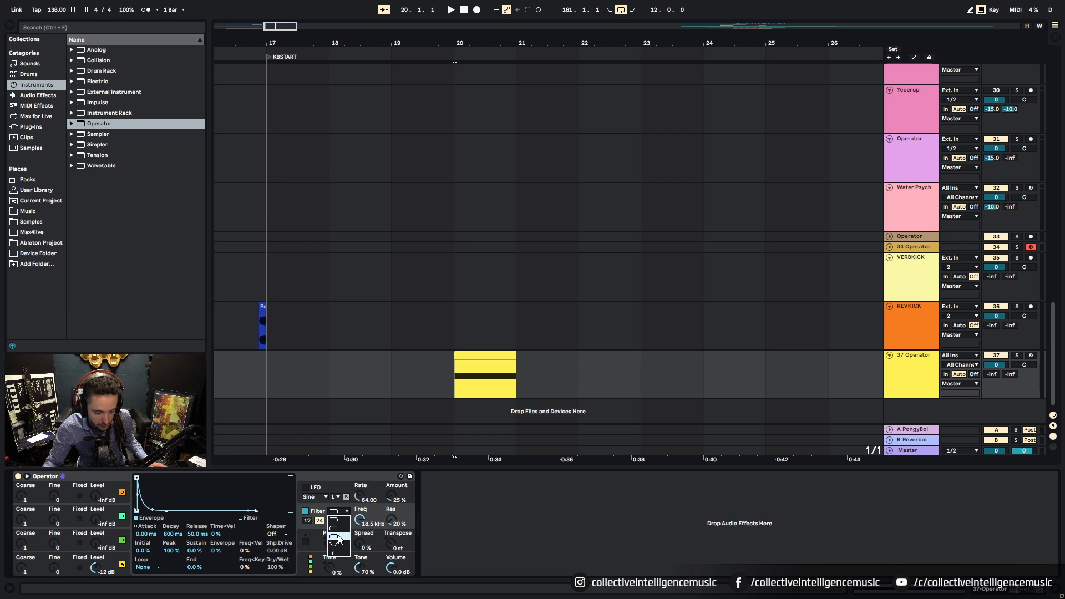
click(339, 538)
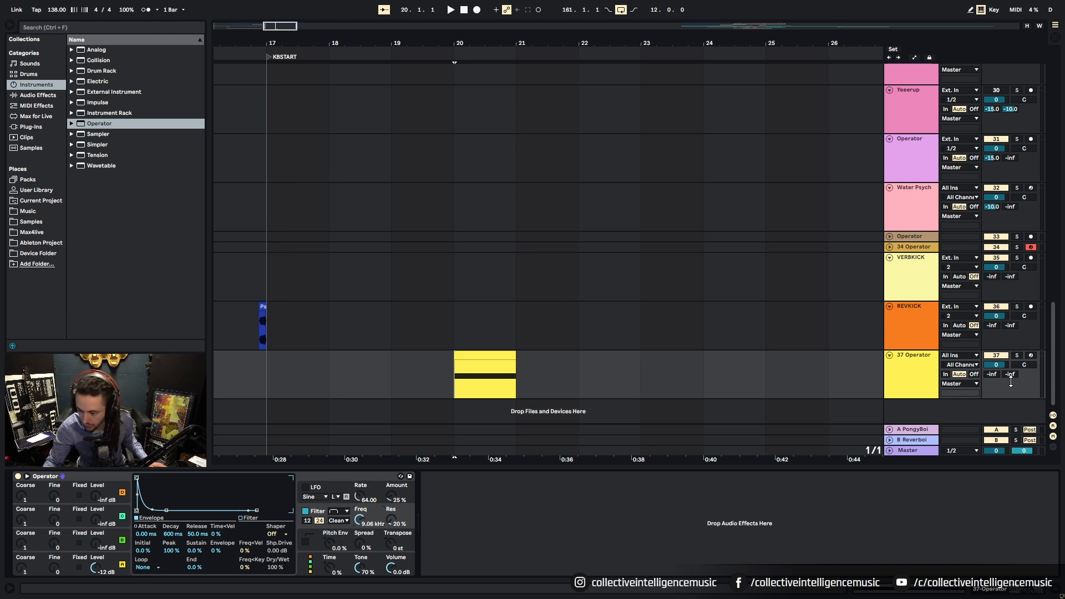
Step: Show filter Freq automation and draw a downward cutoff ramp at the clip's end
right_click(361, 521)
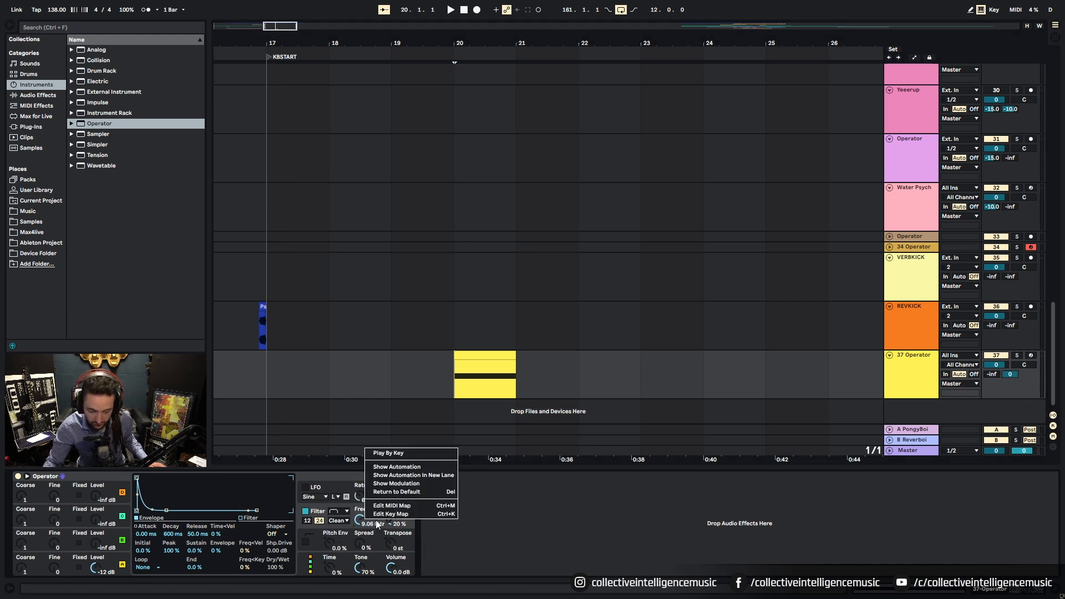
click(396, 467)
click(454, 364)
drag(516, 365, 510, 395)
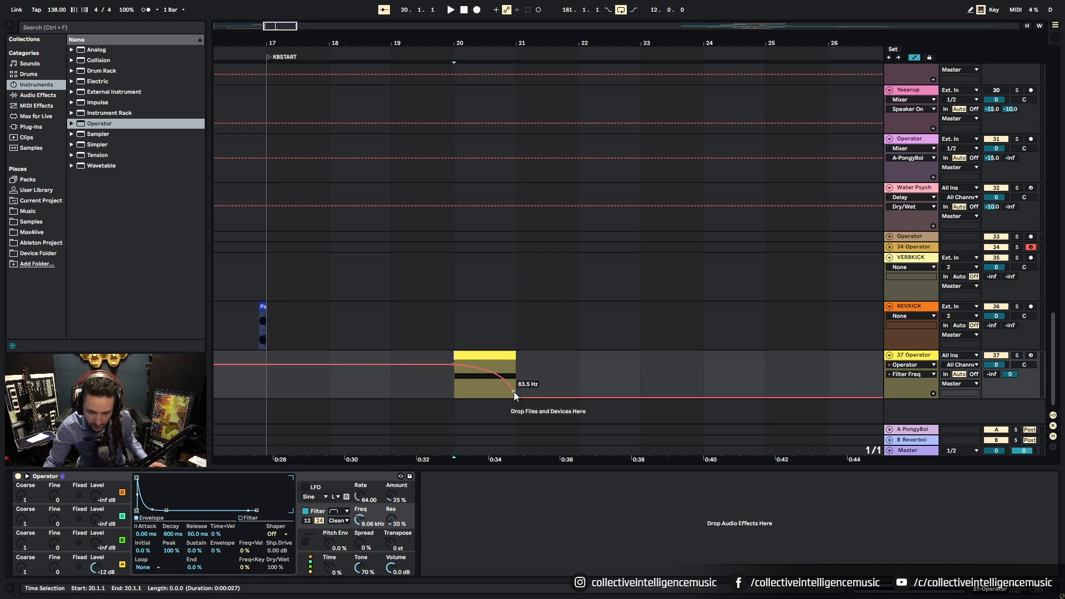
key(space)
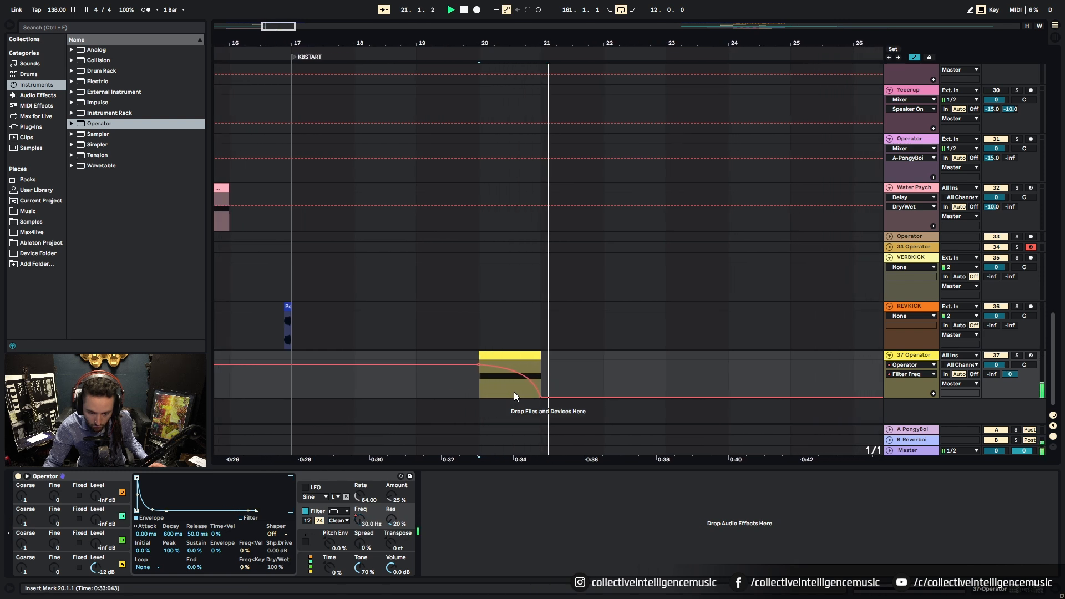
Step: On a 1/2 grid, start the sweep mid-clip from 18.5 kHz and raise resonance to 28%
right_click(491, 397)
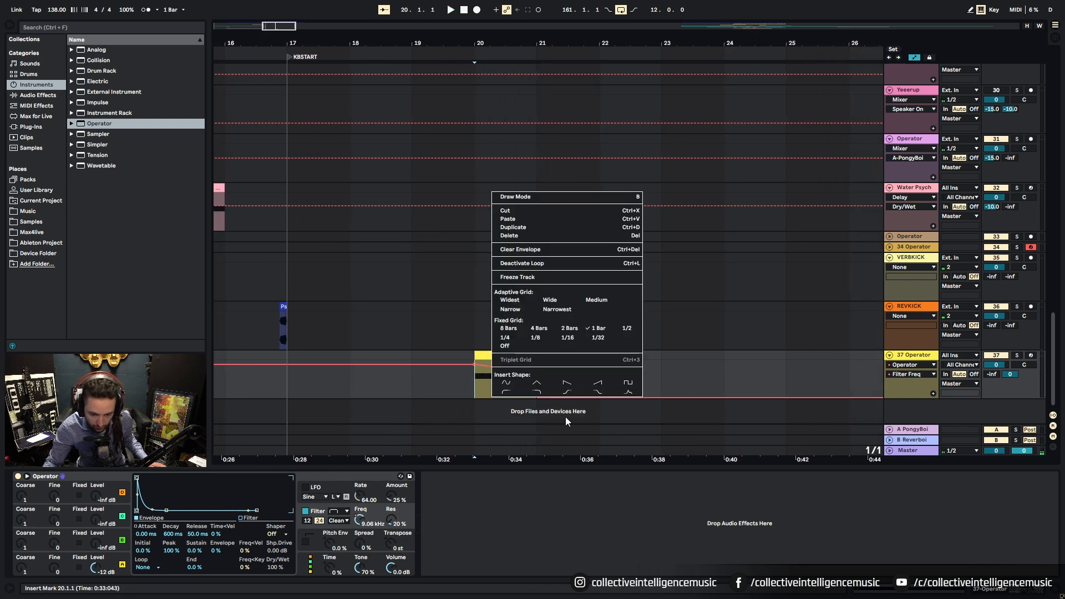
click(626, 328)
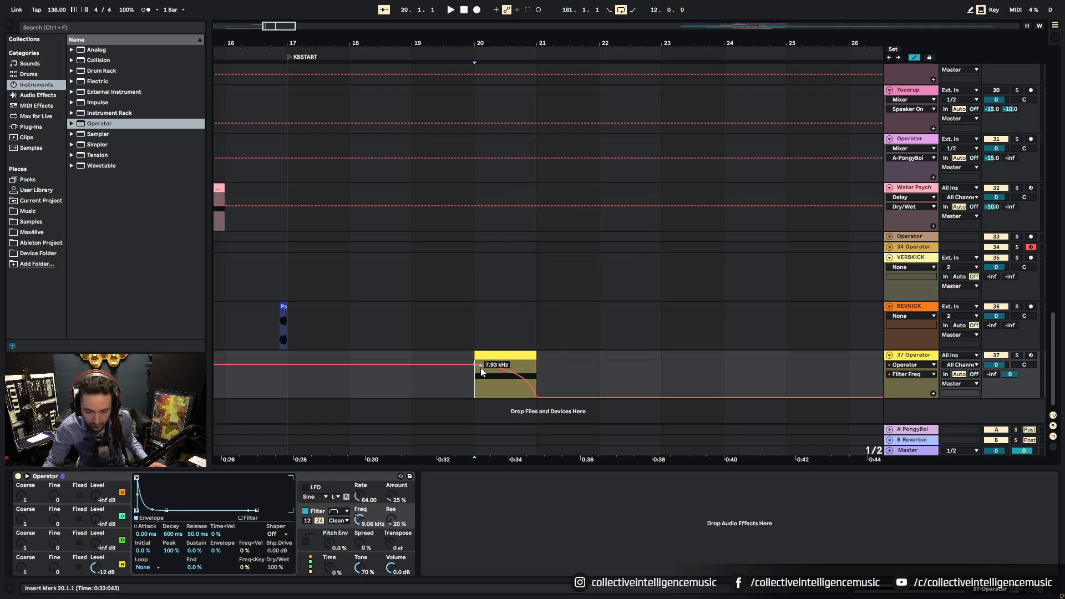
drag(474, 364, 505, 364)
drag(499, 364, 499, 360)
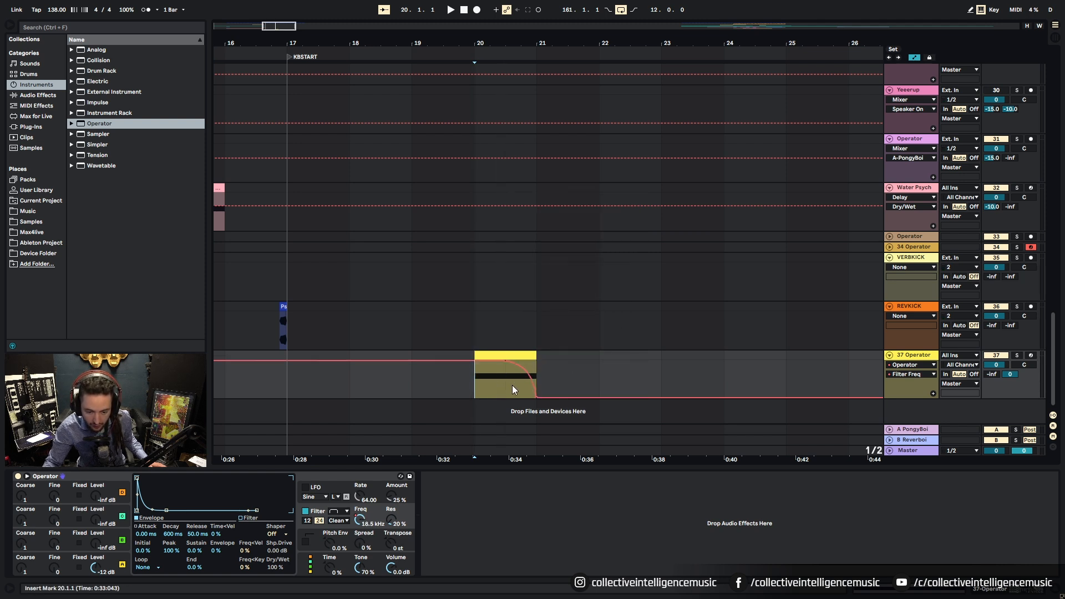
key(space)
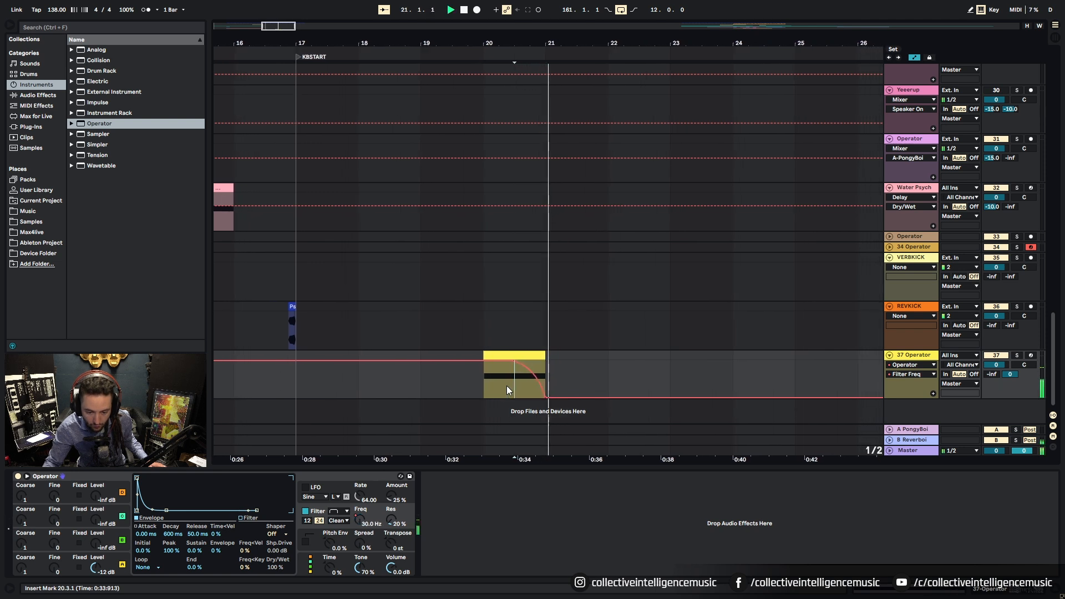
click(393, 522)
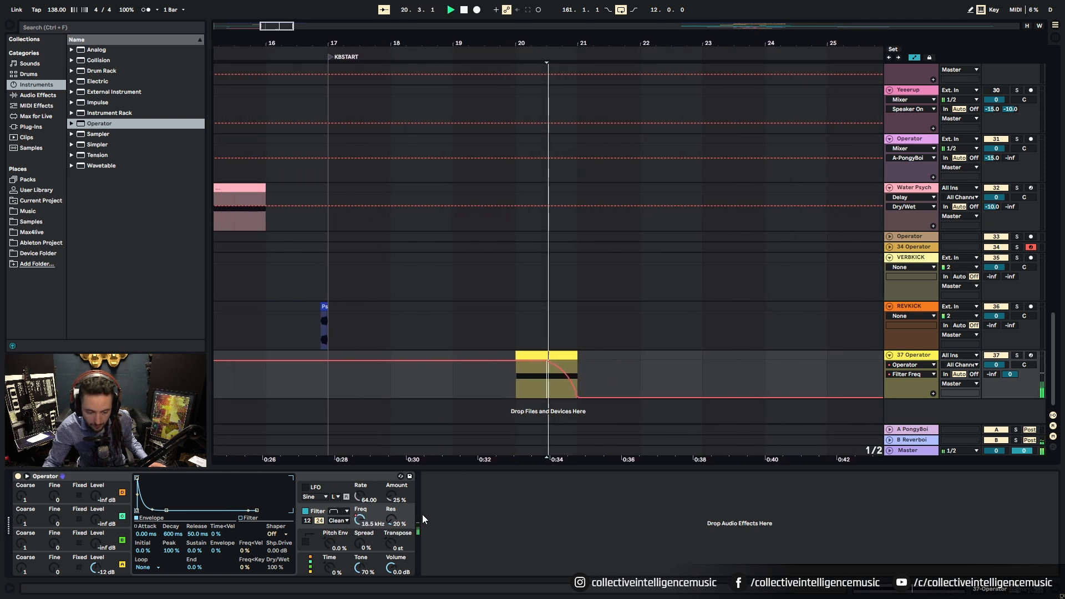
drag(395, 527, 394, 520)
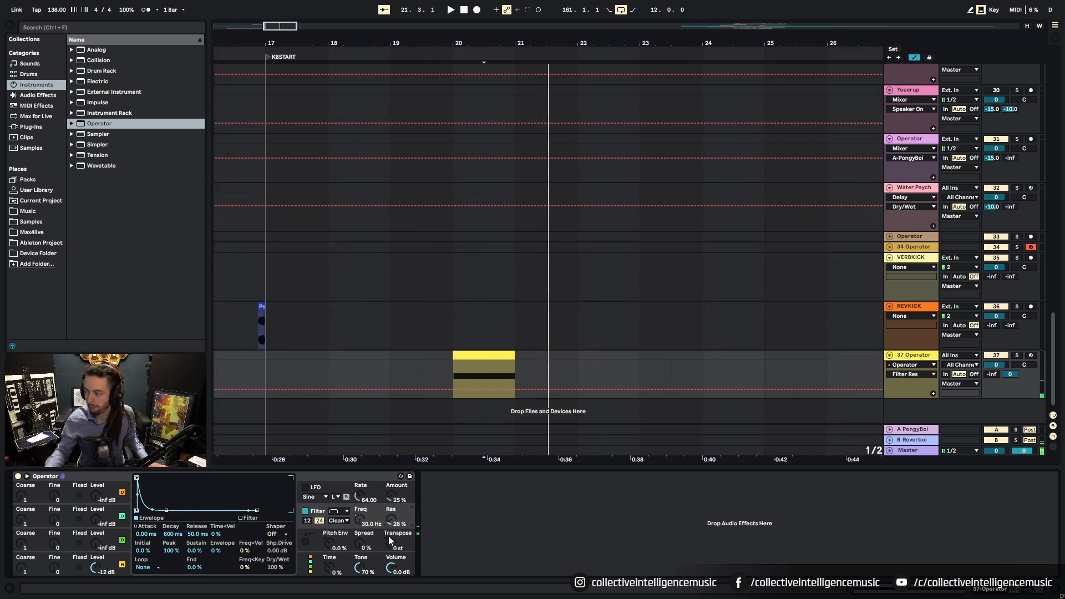
Step: Browse the Audio Effects list, then type 'ima' into the browser search
click(48, 96)
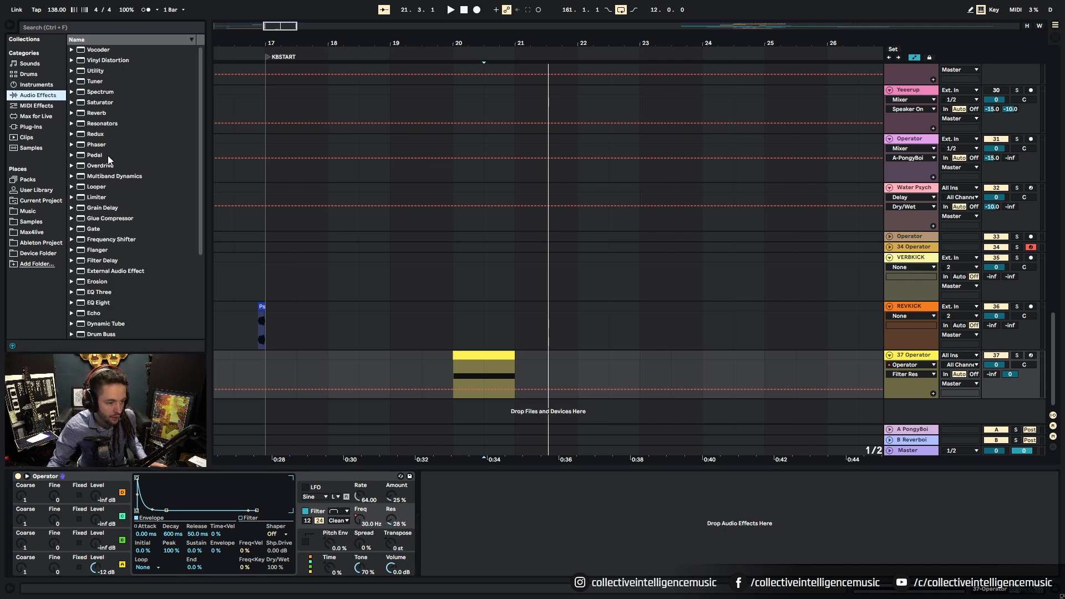
scroll(110, 153, down, 4)
scroll(112, 154, down, 7)
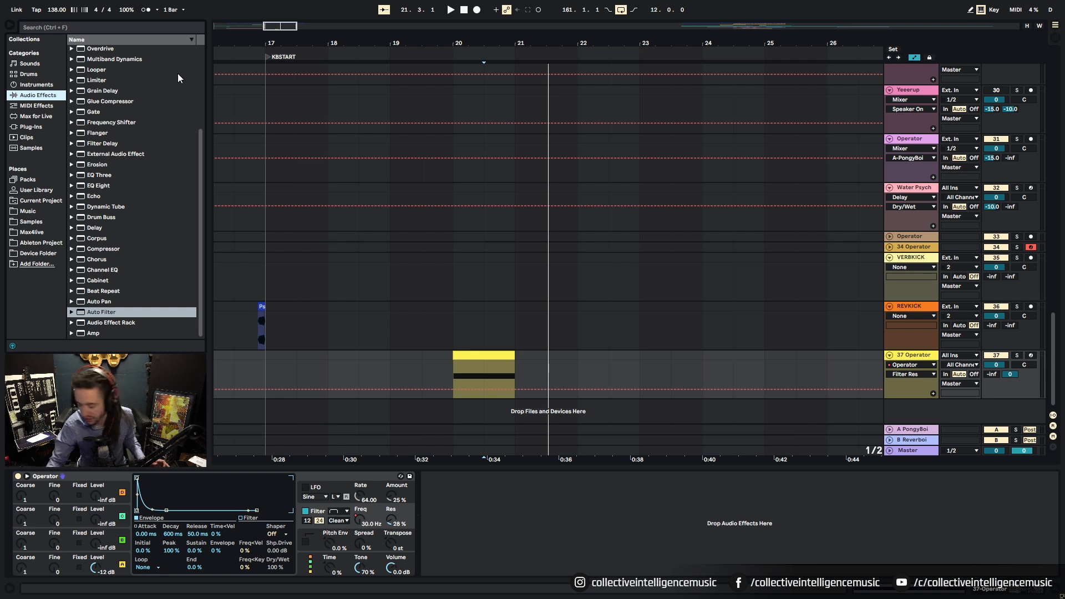
scroll(153, 142, up, 11)
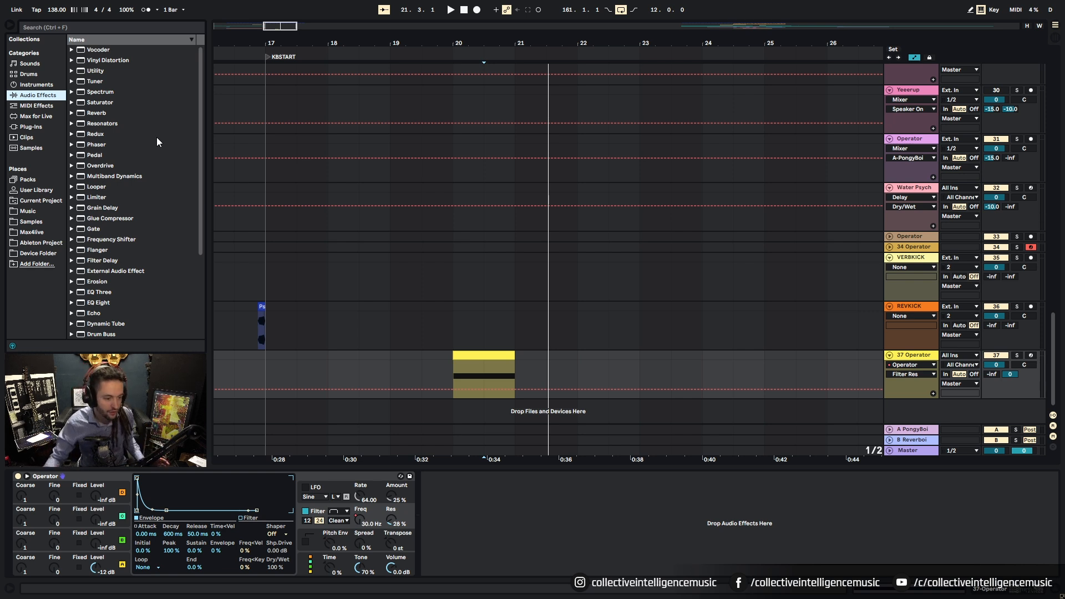
click(72, 25)
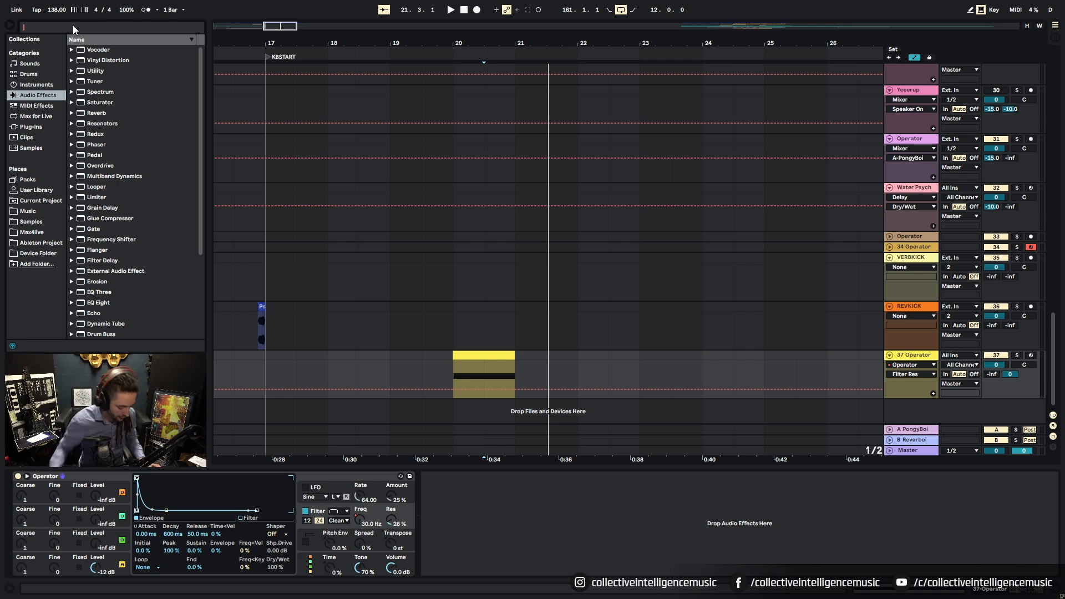
text(ima)
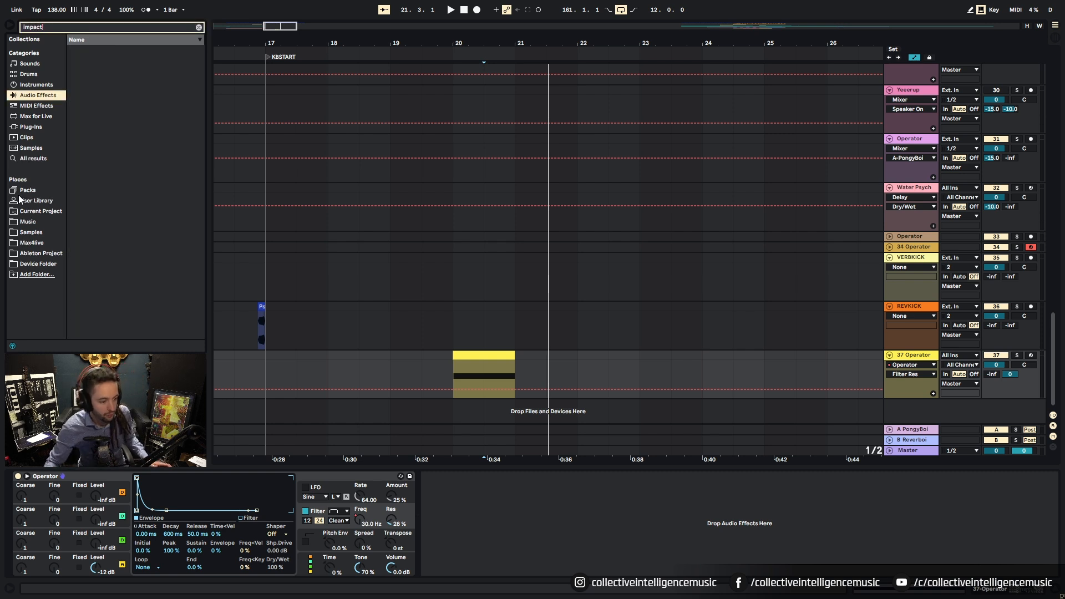
Step: Open the Cymatics Trap Starter Pack's FX > Impacts folder in the browser
click(32, 232)
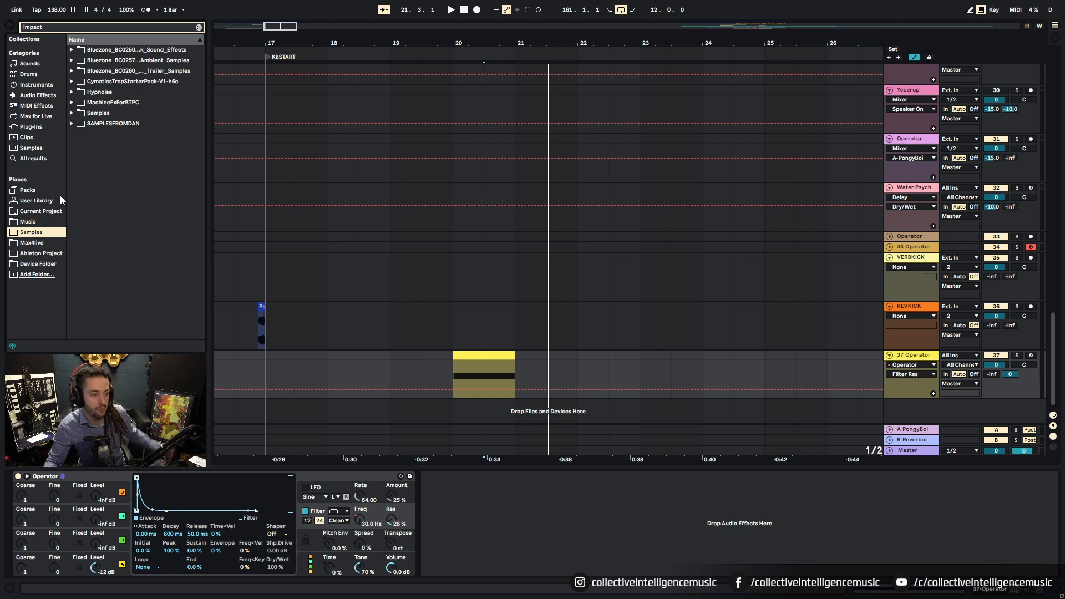
click(75, 81)
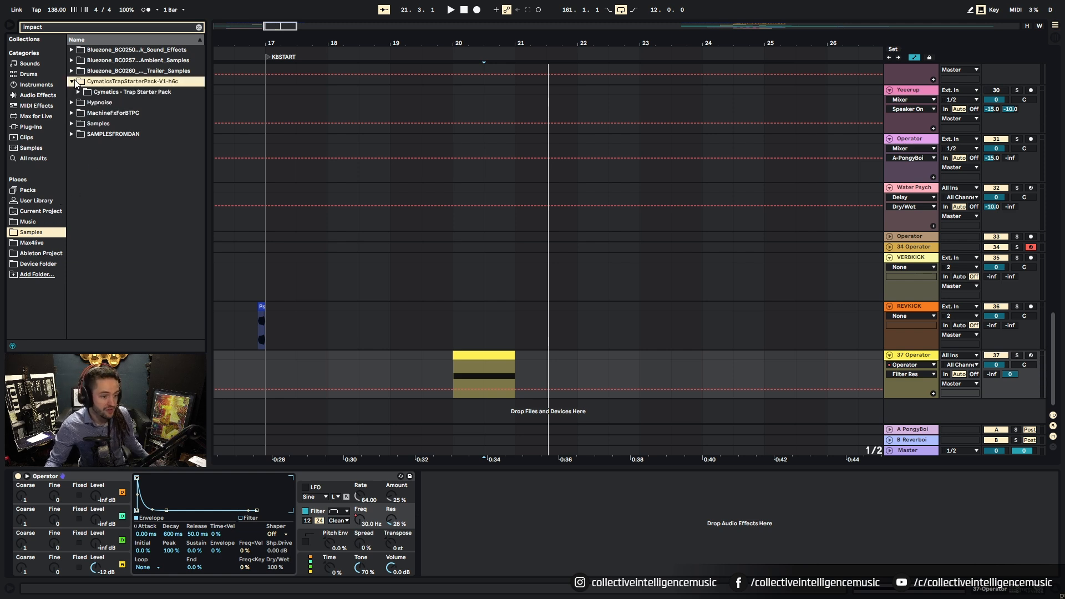
click(78, 92)
click(85, 103)
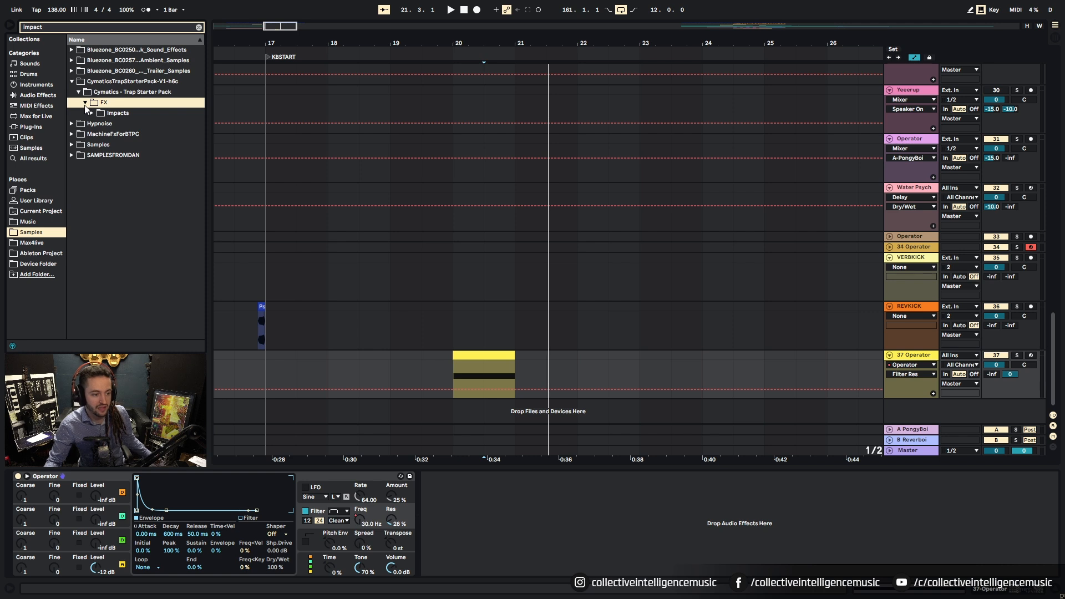
click(91, 113)
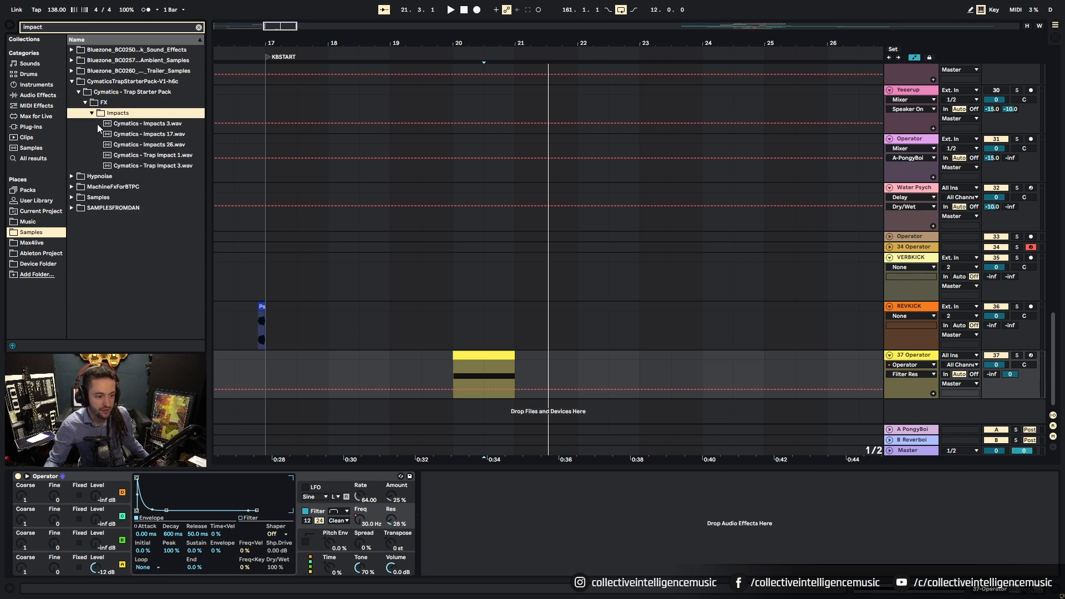
Step: Preview Impacts 3, 17 and 26, Trap Impact 1, and Trap Impact 3
click(144, 125)
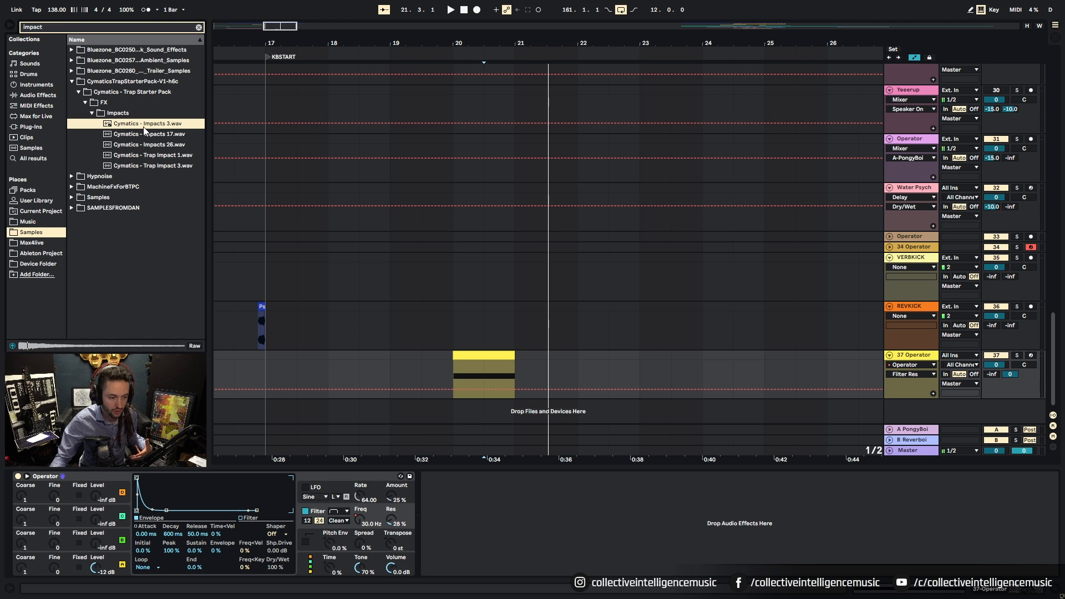
click(137, 137)
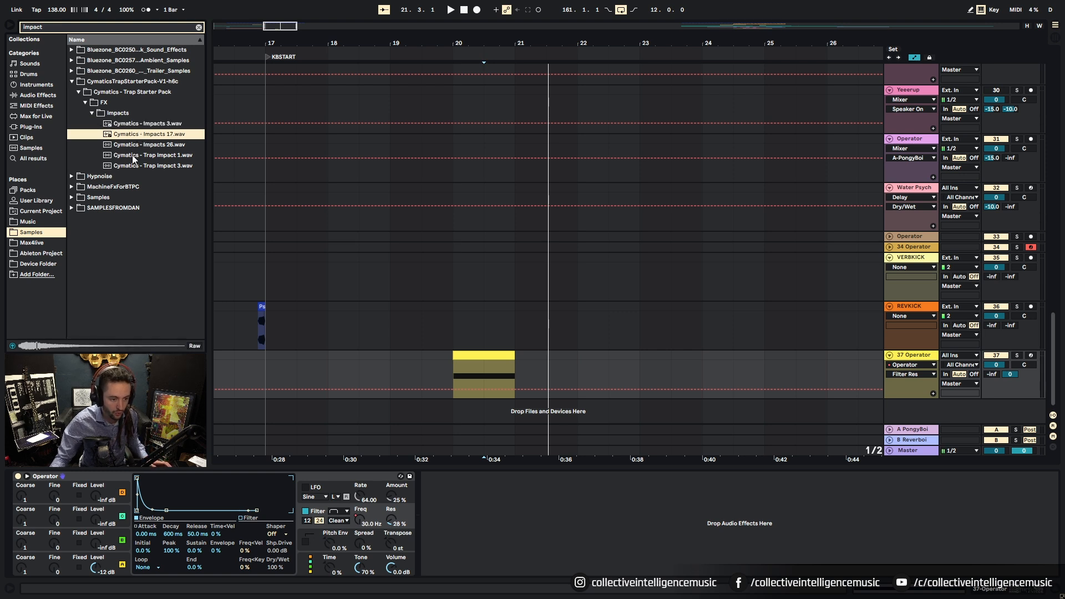
click(163, 146)
click(160, 156)
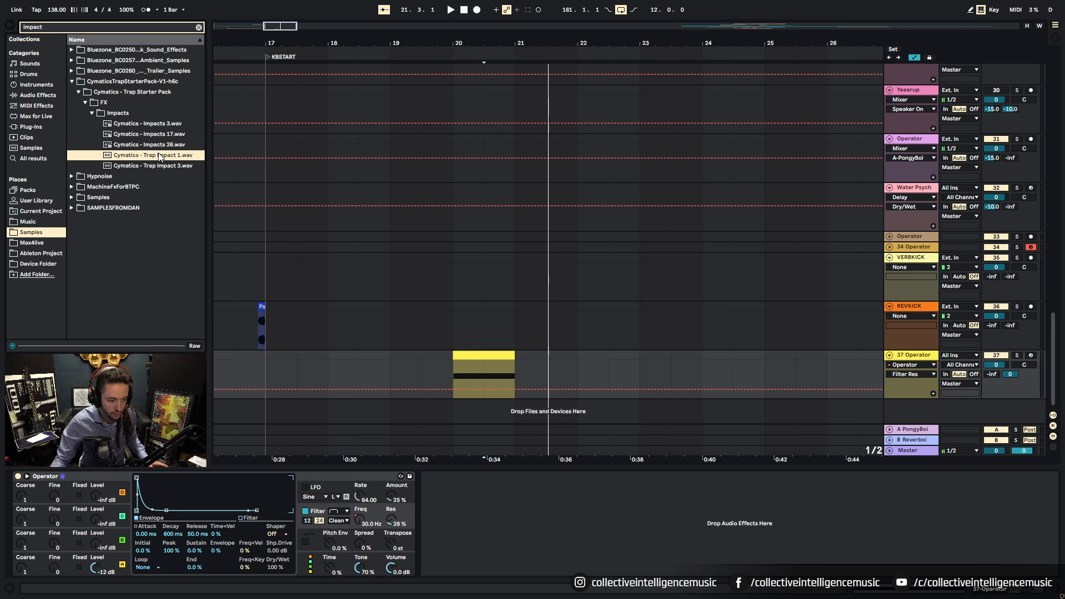
click(153, 166)
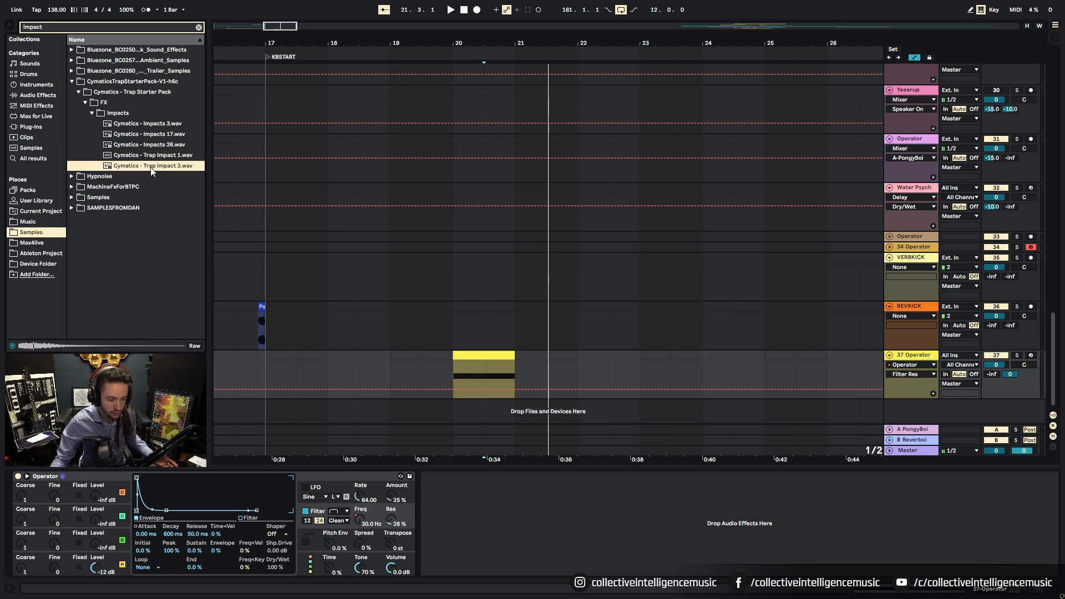
Step: Drop Trap Impact 3 at bar 20, reverse it to peak at bar 21, and add Reverboi send
drag(153, 168, 477, 404)
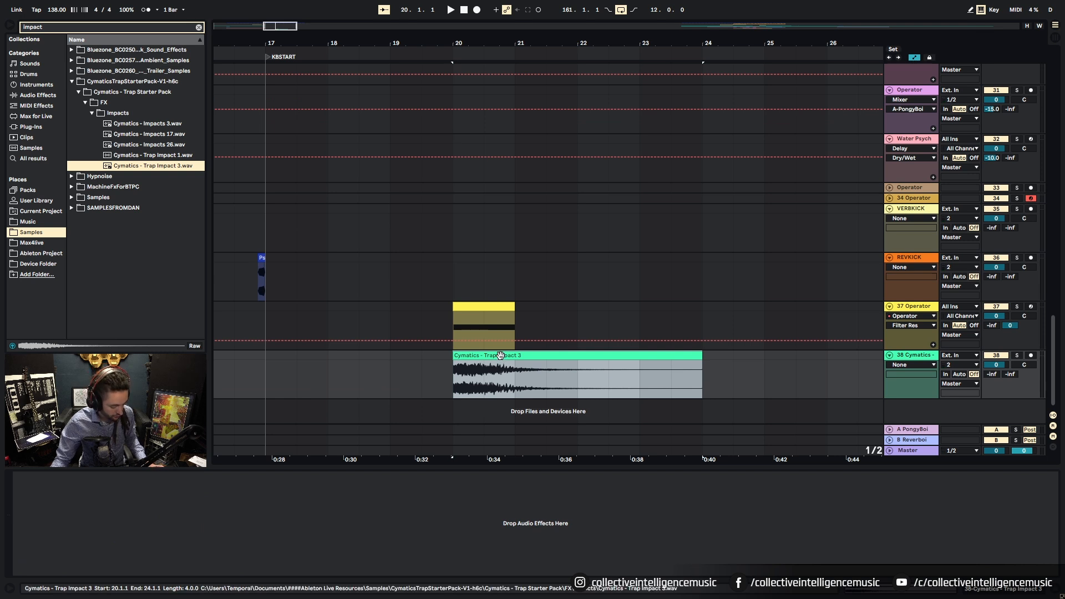
key(r)
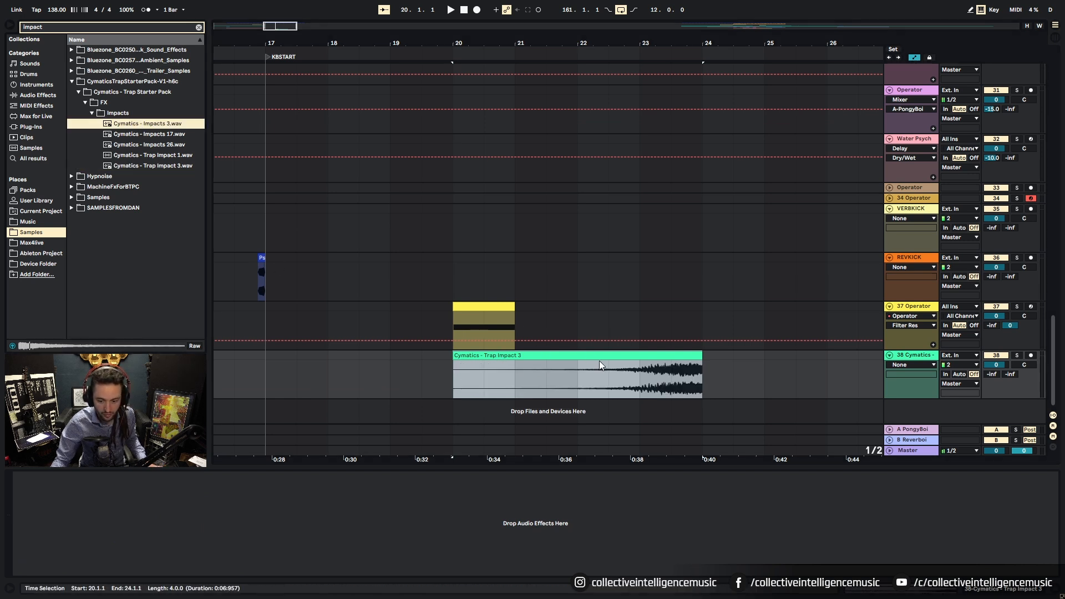
drag(605, 362, 512, 363)
key(a)
drag(1010, 374, 1056, 287)
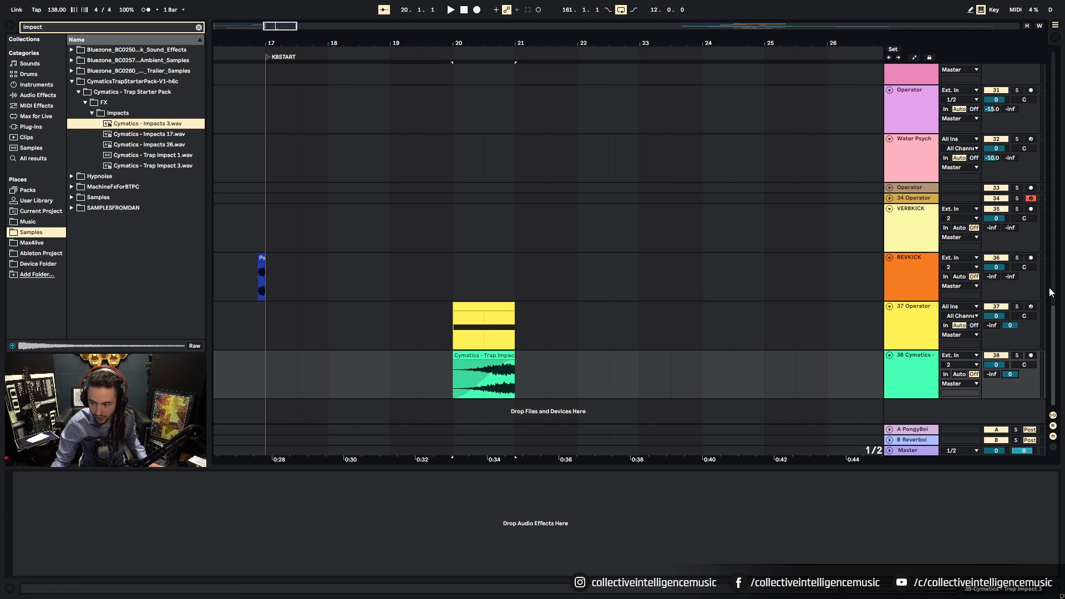
key(space)
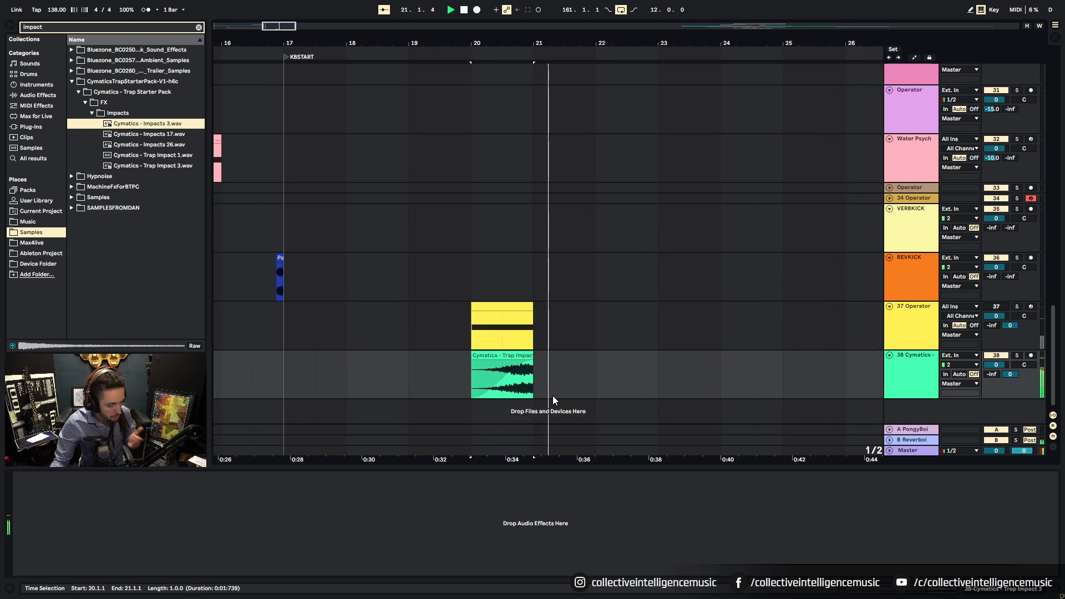
key(space)
Step: Trim the reversed impact clip to start at 20.3
drag(514, 44, 640, 66)
drag(497, 366, 567, 371)
click(635, 364)
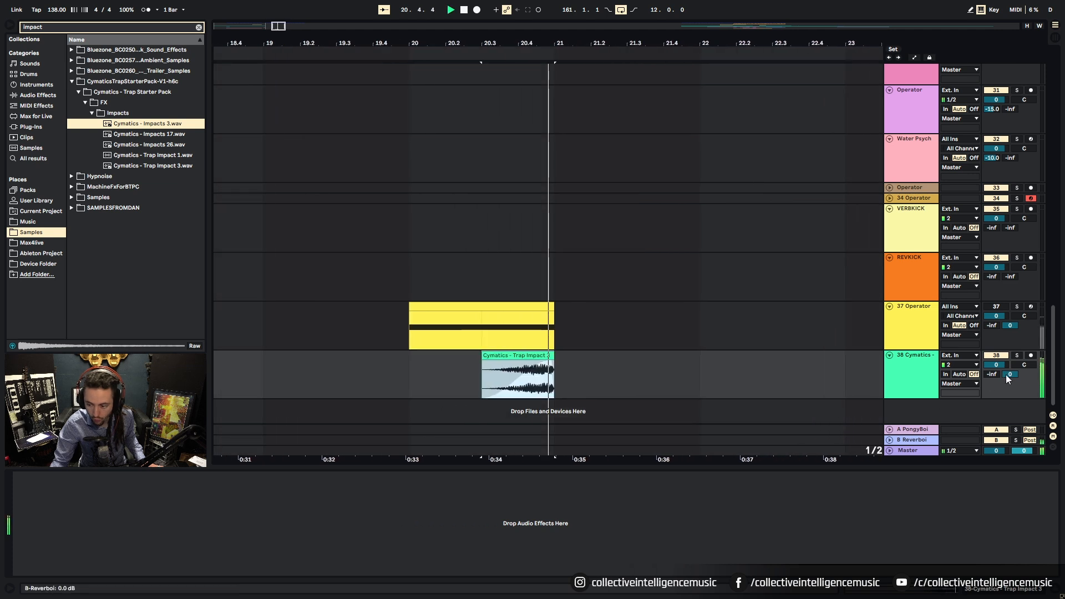
Step: Copy VERBKICK's Convolution Reverb and paste it onto the impact track
key(space)
click(923, 442)
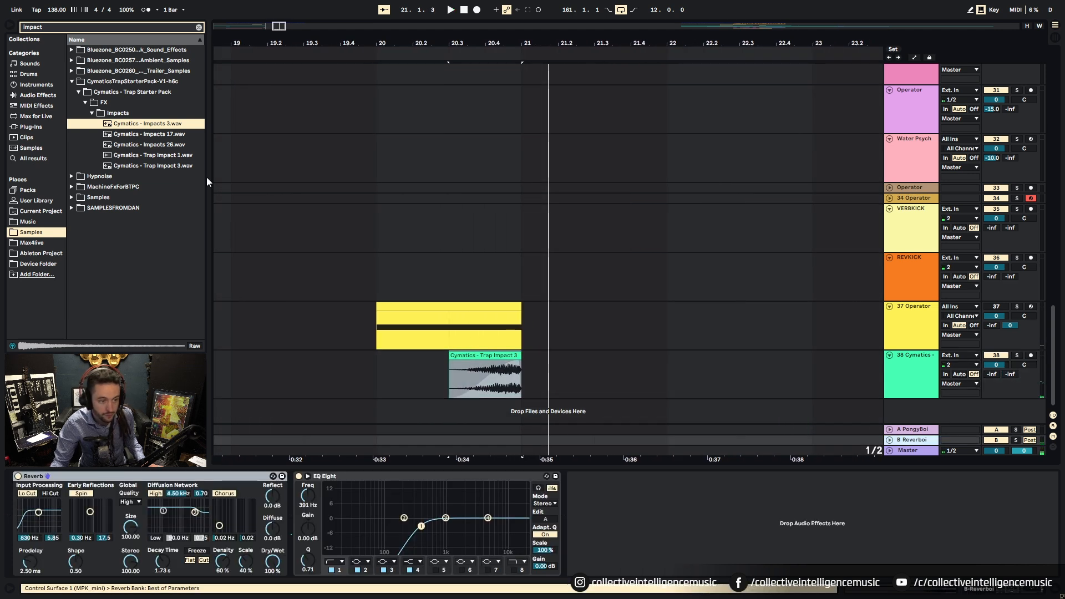
click(843, 326)
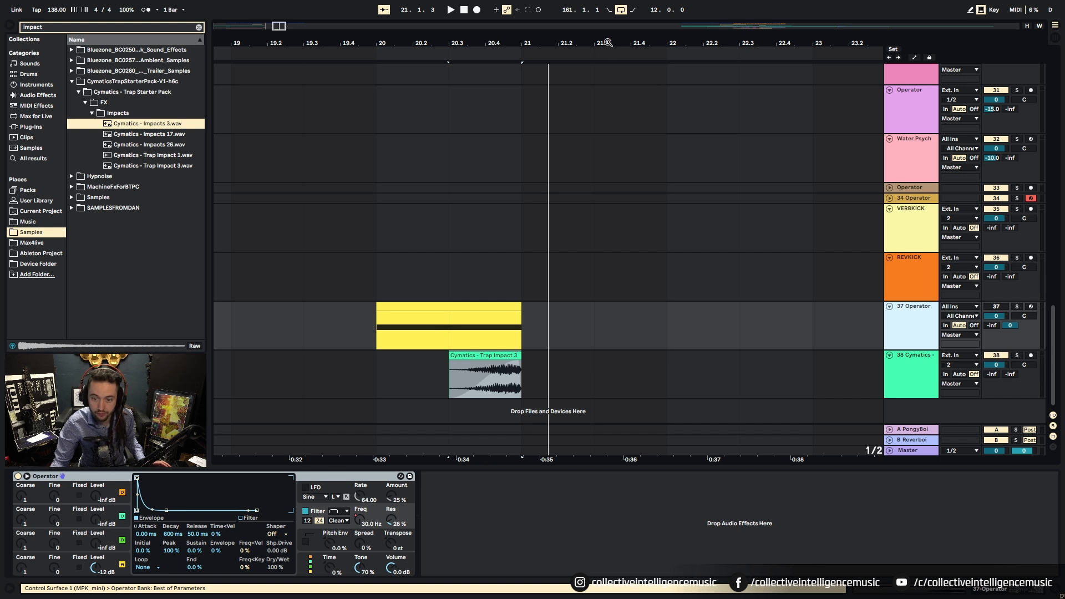
drag(607, 43, 608, 33)
click(915, 223)
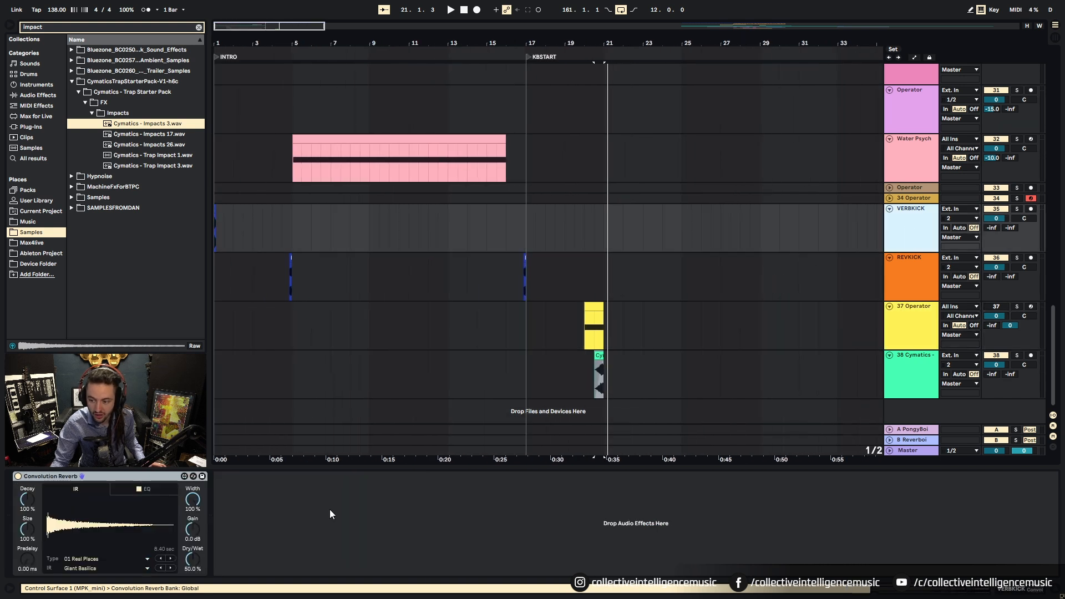
click(113, 476)
click(597, 356)
right_click(469, 530)
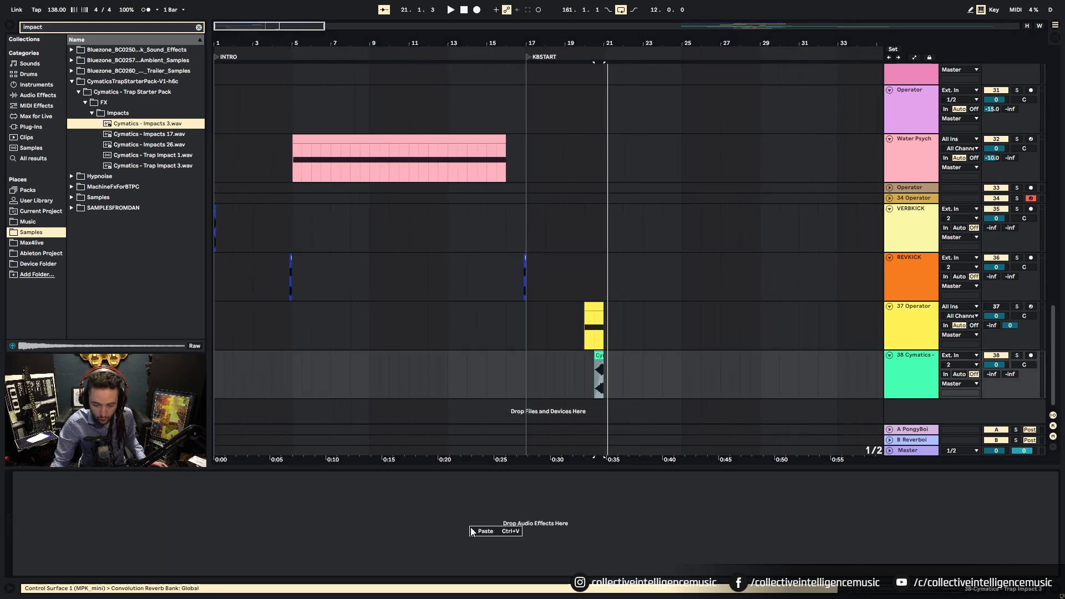
key(ctrl+v)
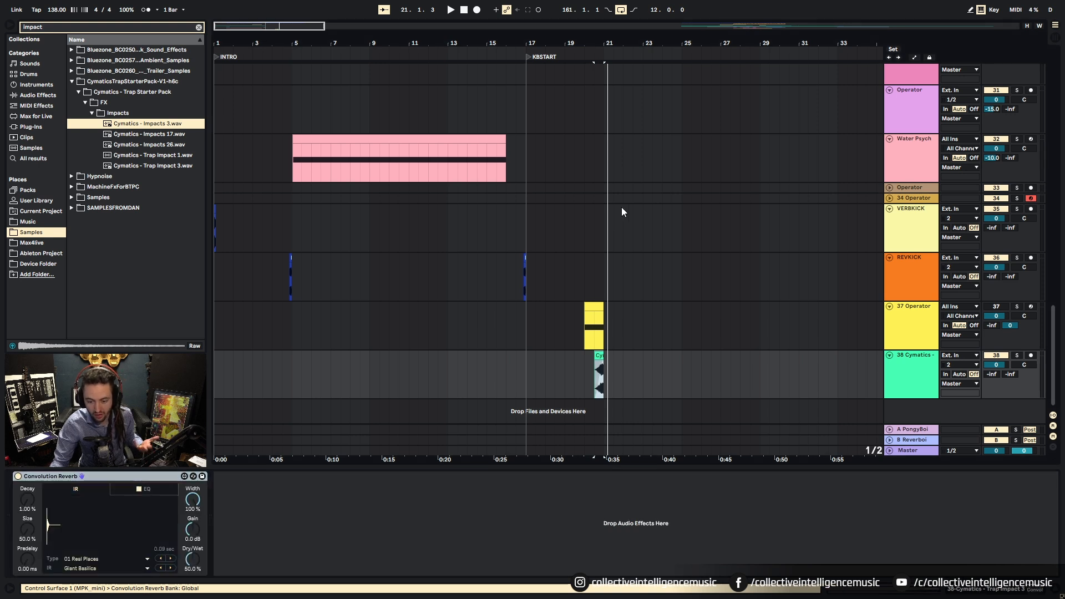
Step: Audition the impact through the pasted reverb with the Giant Basilica impulse response
drag(616, 45, 651, 340)
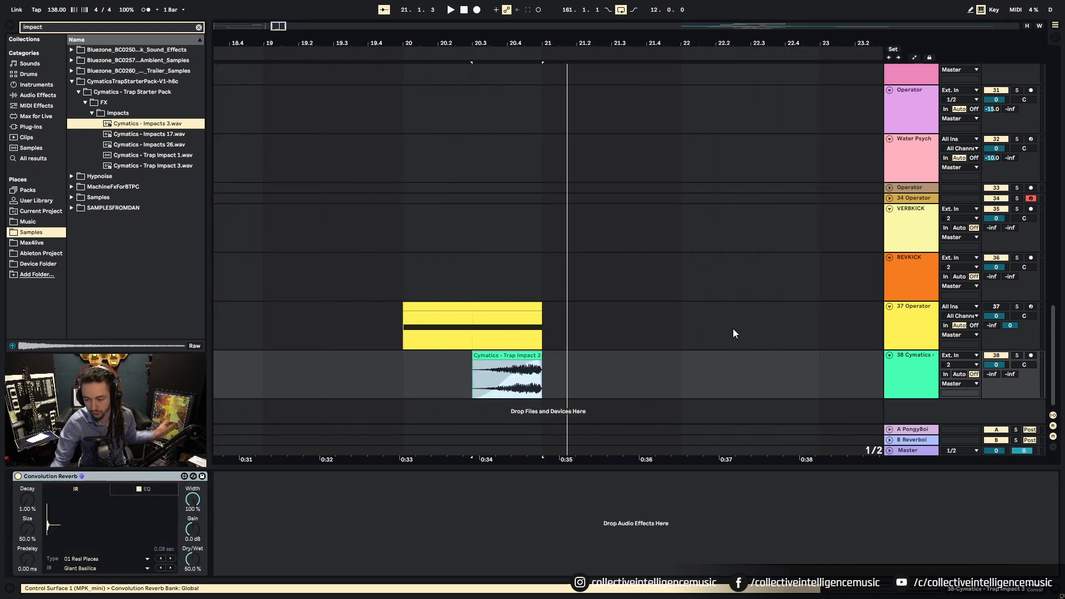
click(489, 363)
key(space)
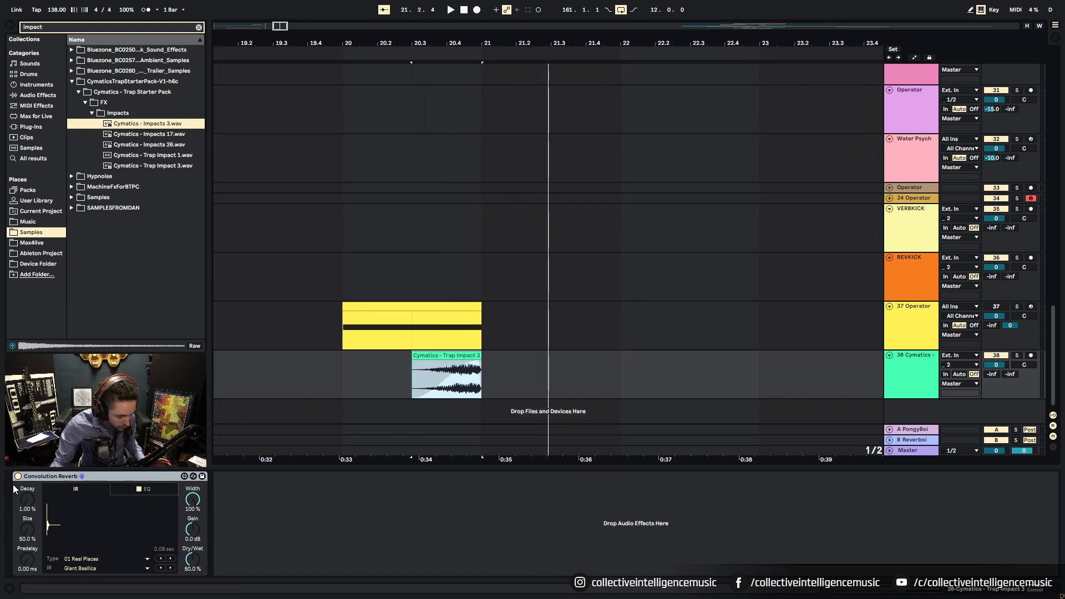
click(95, 567)
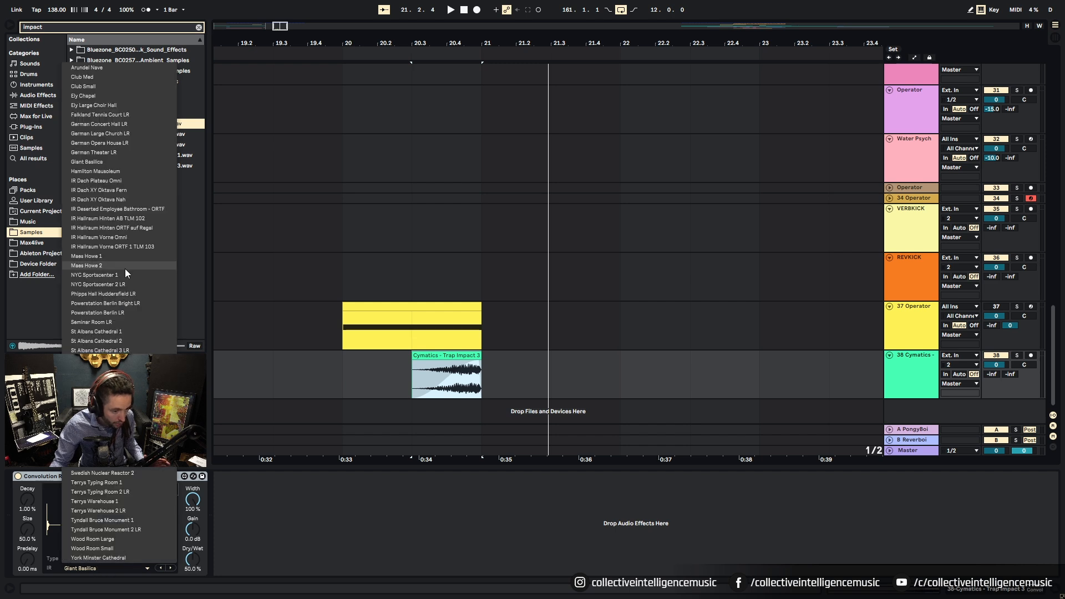
click(389, 472)
click(92, 567)
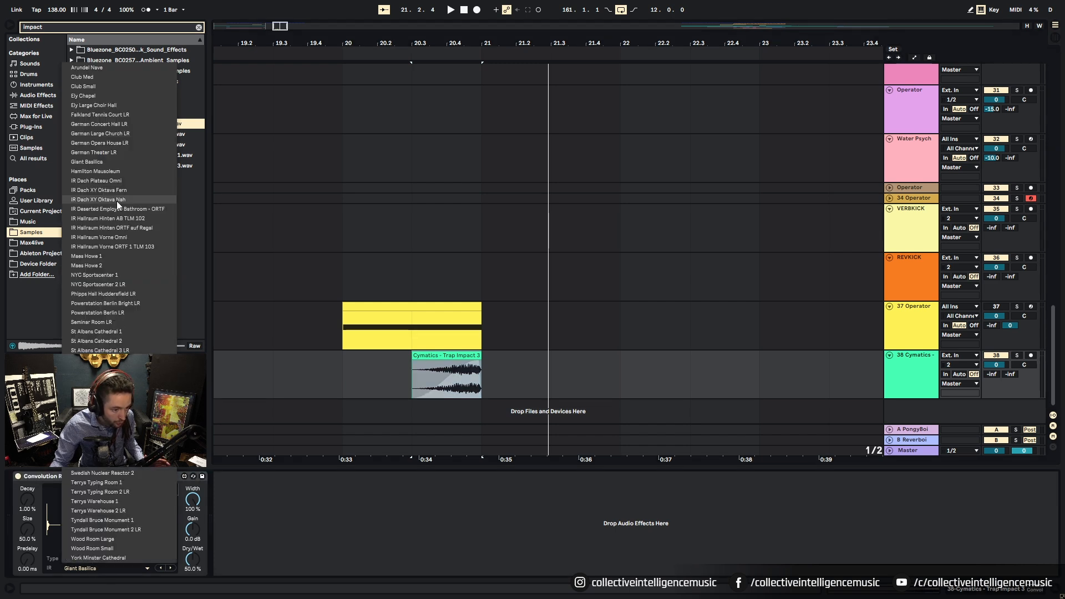
click(113, 161)
Step: Replace it with a fresh Max for Live Convolution Reverb set to Giant Basilica
click(78, 486)
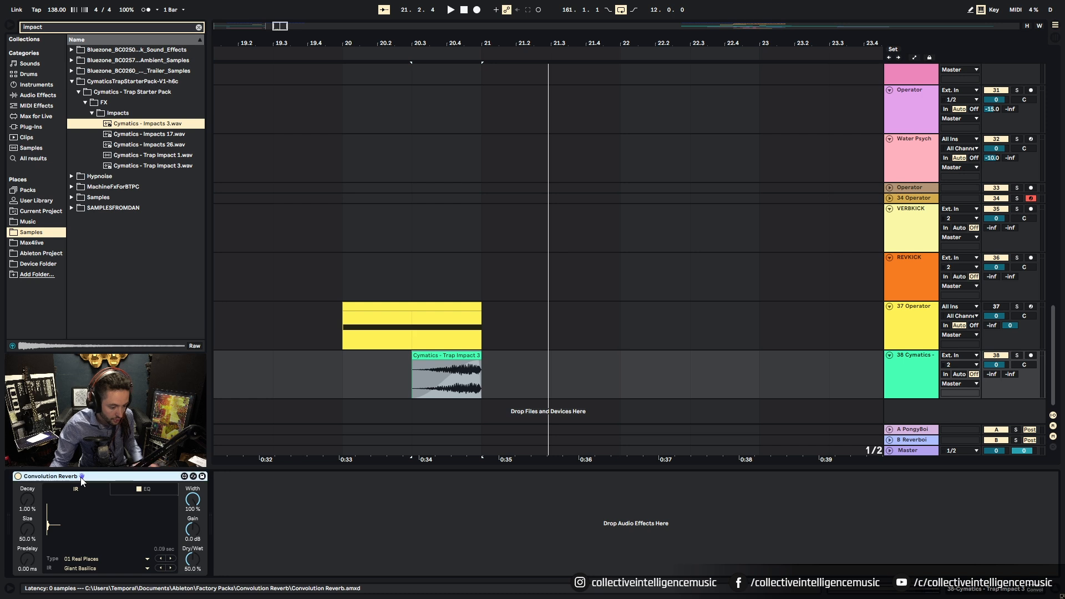
key(Delete)
click(36, 106)
click(36, 115)
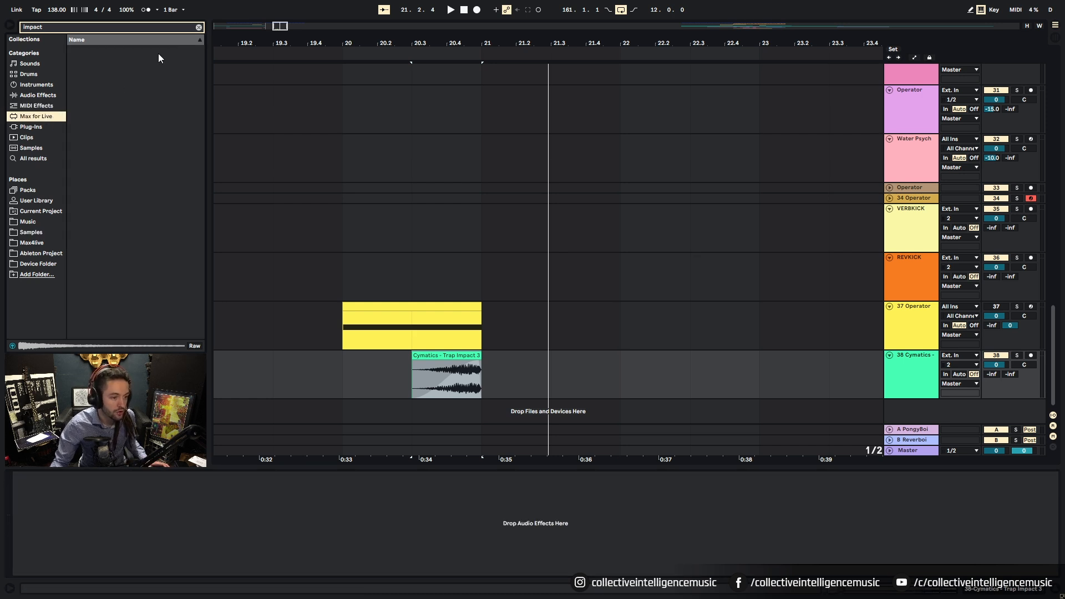
click(198, 27)
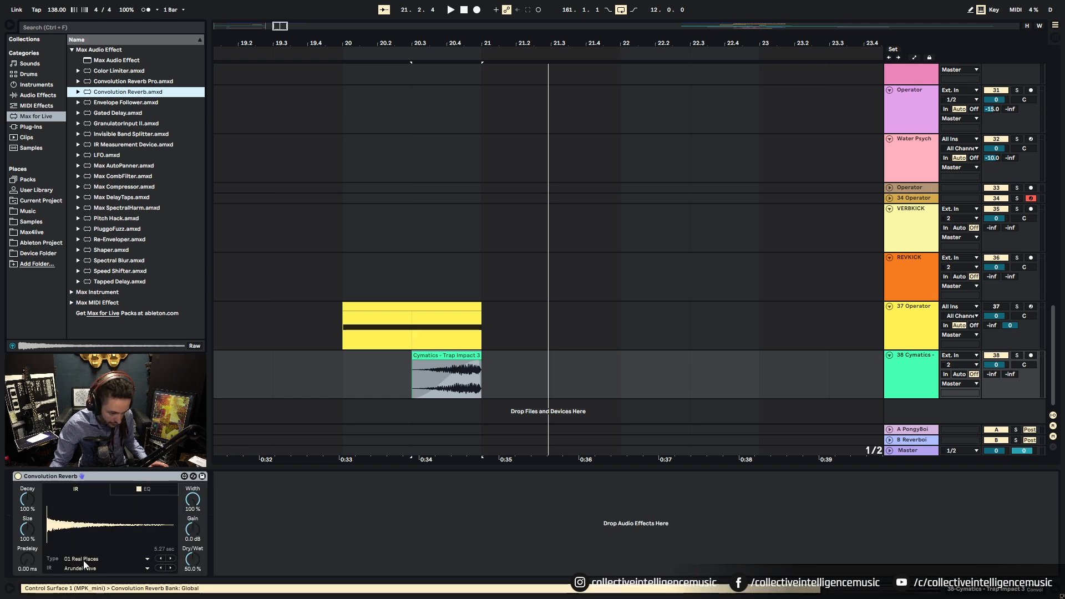
click(83, 560)
click(85, 566)
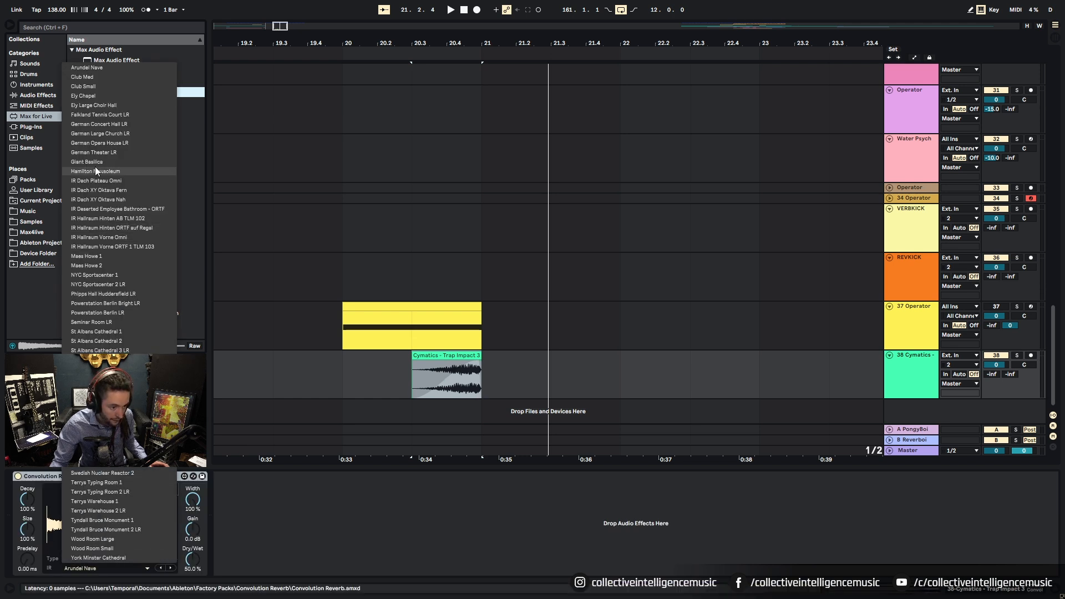
click(92, 161)
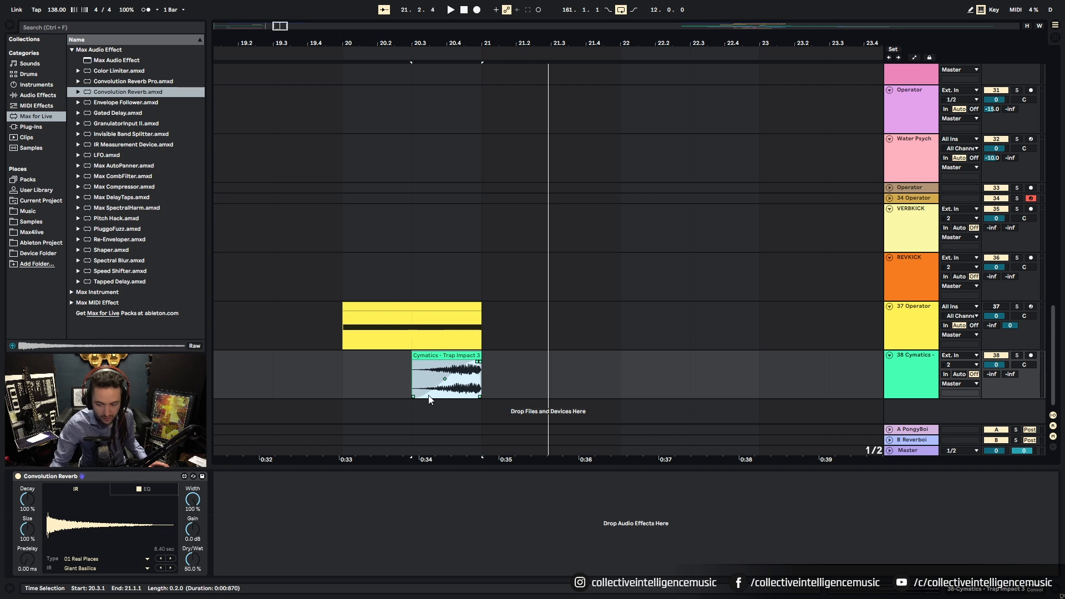
Step: Solo the impact track and audition it with the new reverb
key(space)
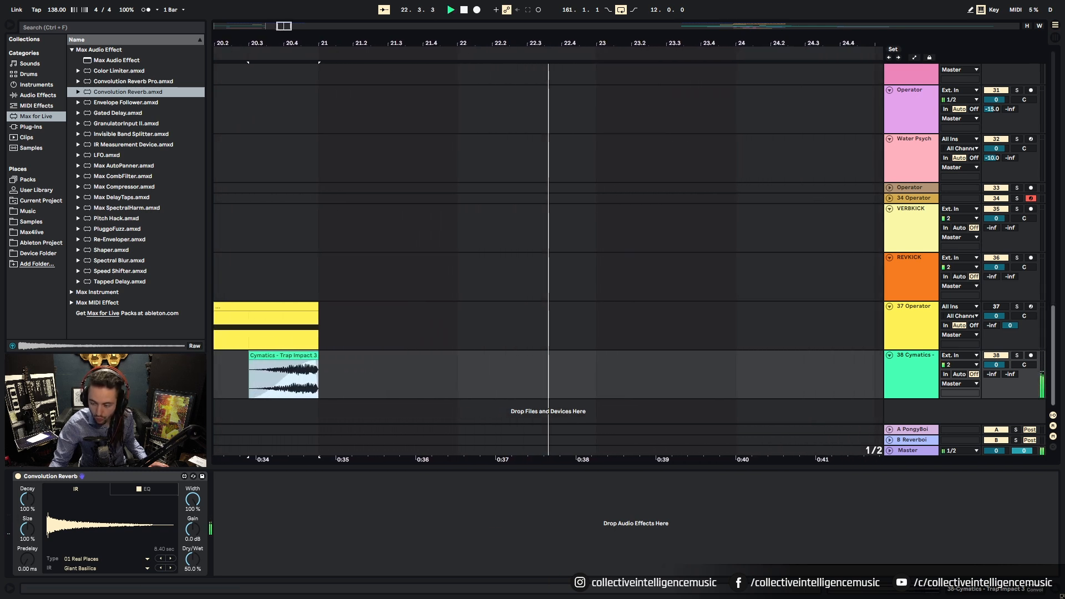
click(1019, 356)
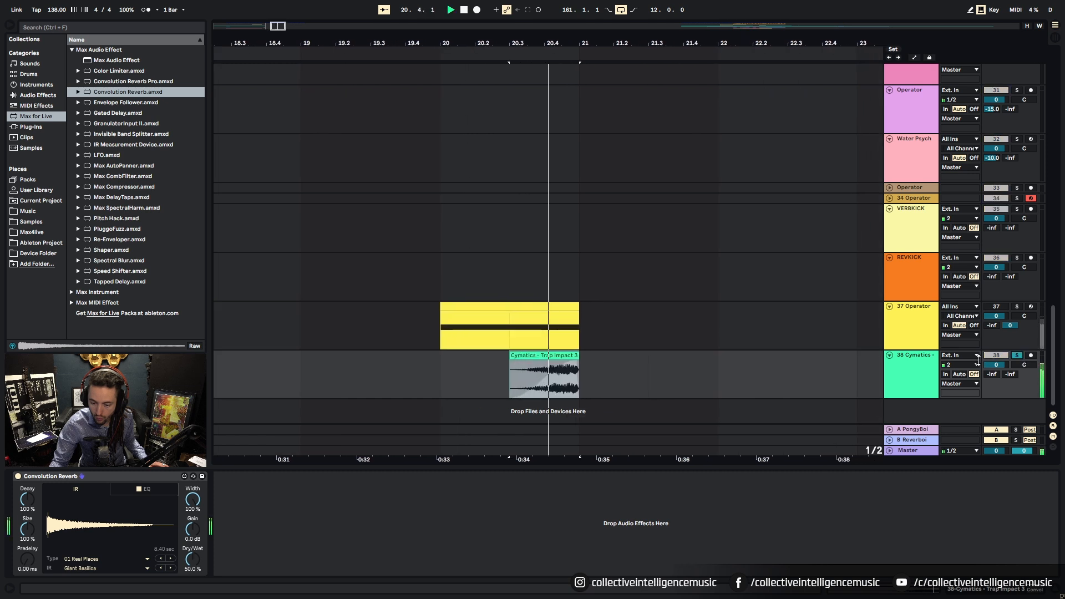
key(space)
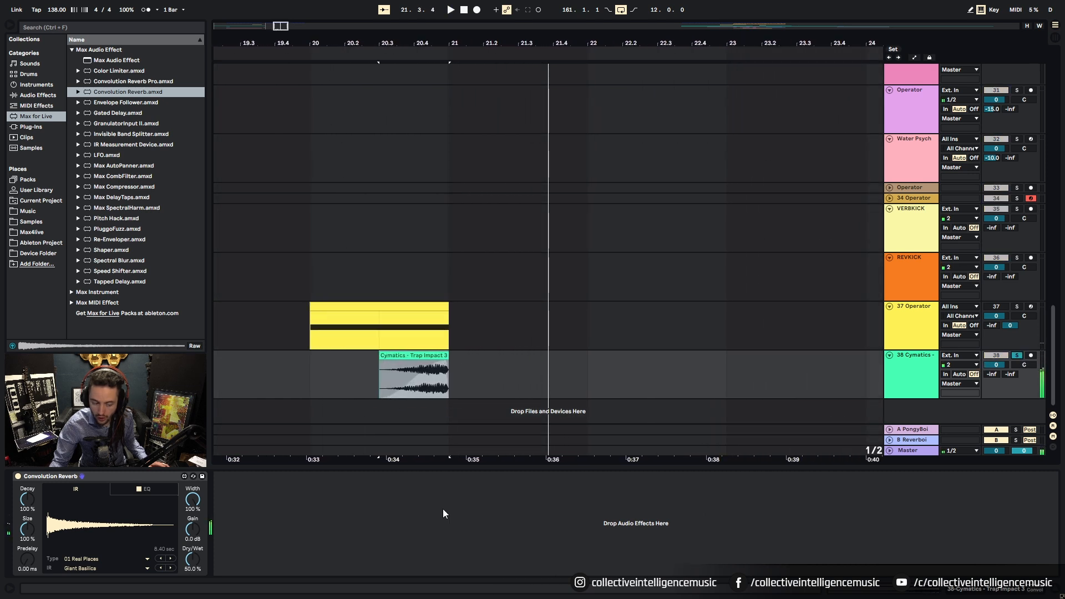
click(37, 95)
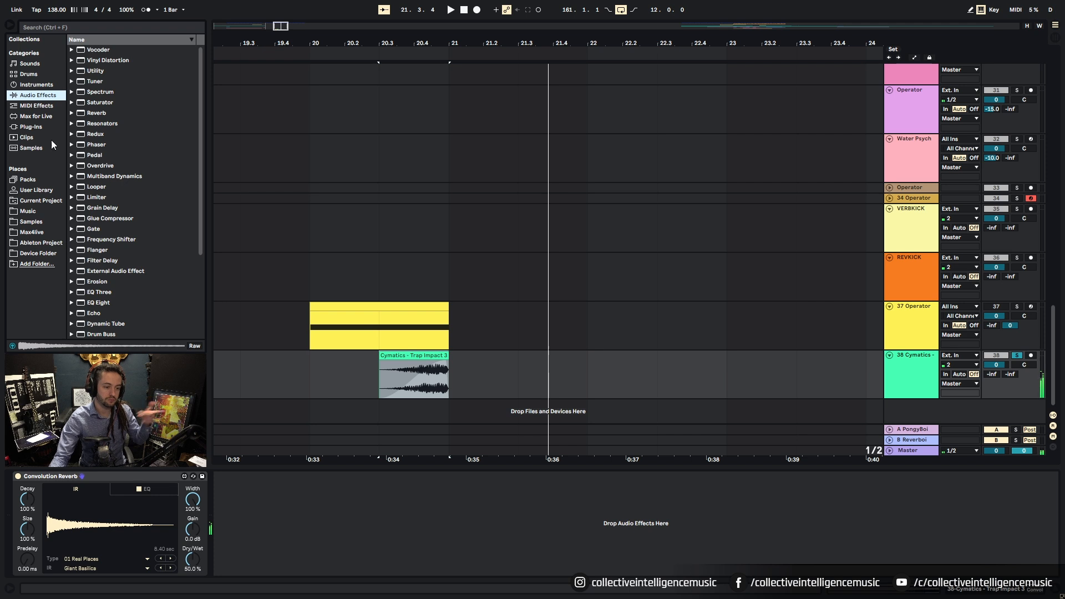
Step: Add an EQ Eight with band 2 as a 200 Hz low-cut, then unsolo and play from bar 20
scroll(155, 286, down, 3)
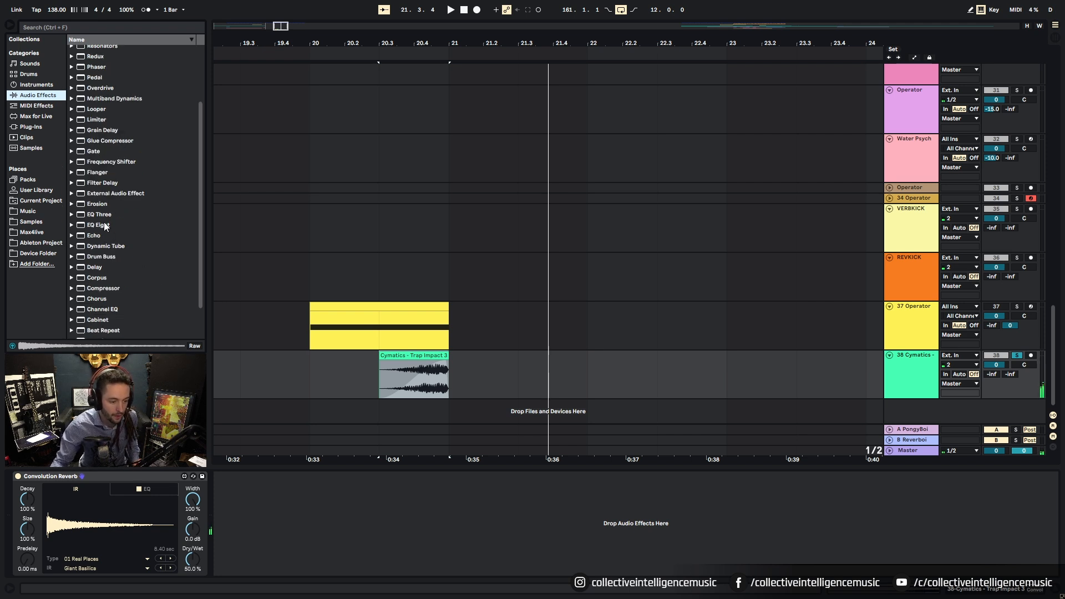
drag(105, 225, 190, 314)
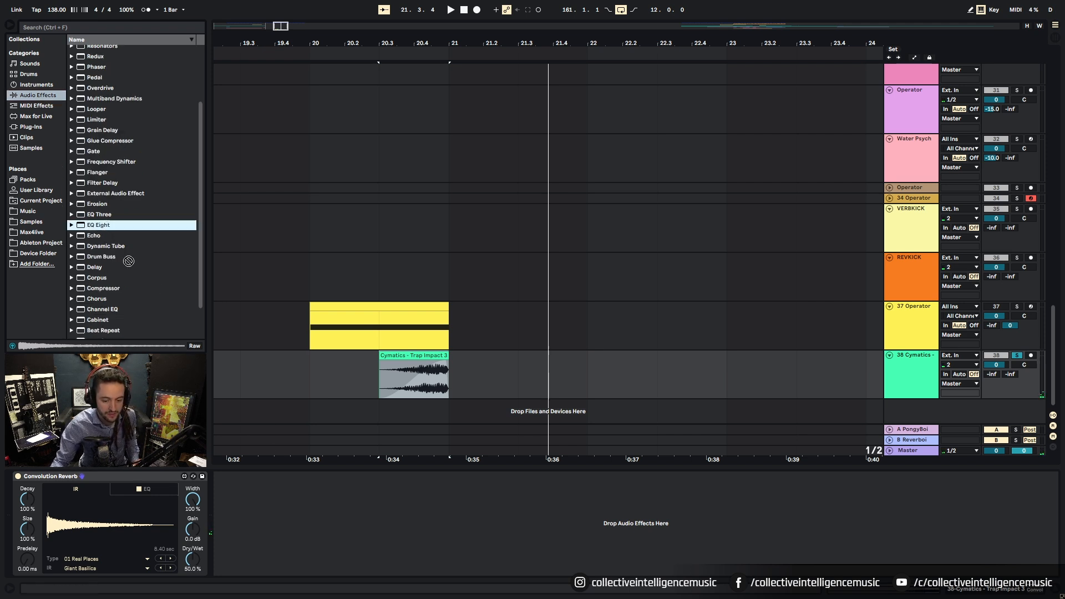
drag(267, 542, 268, 543)
key(space)
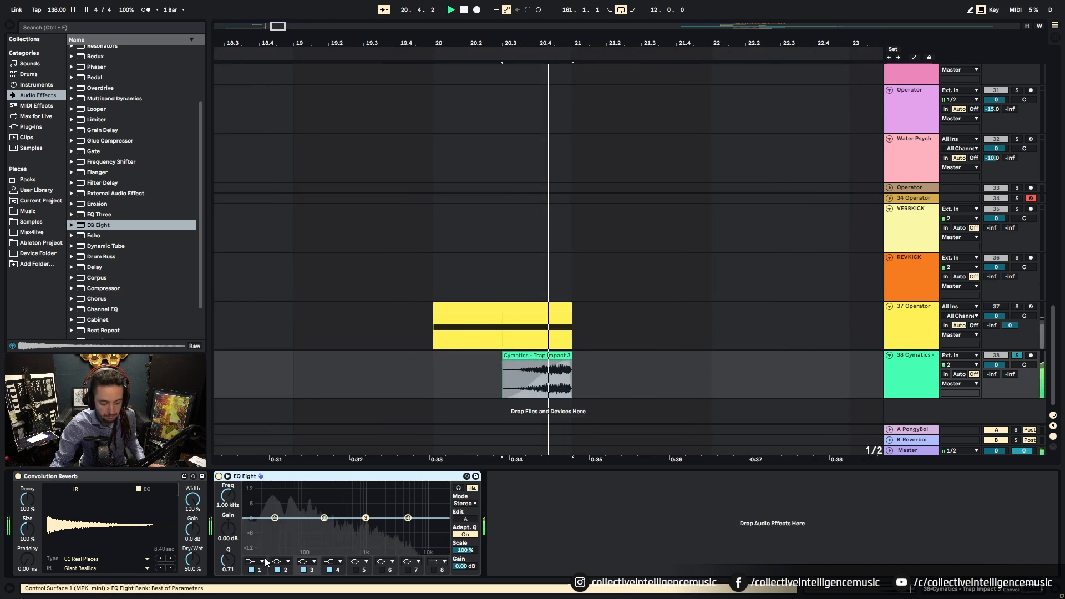
click(281, 562)
click(285, 503)
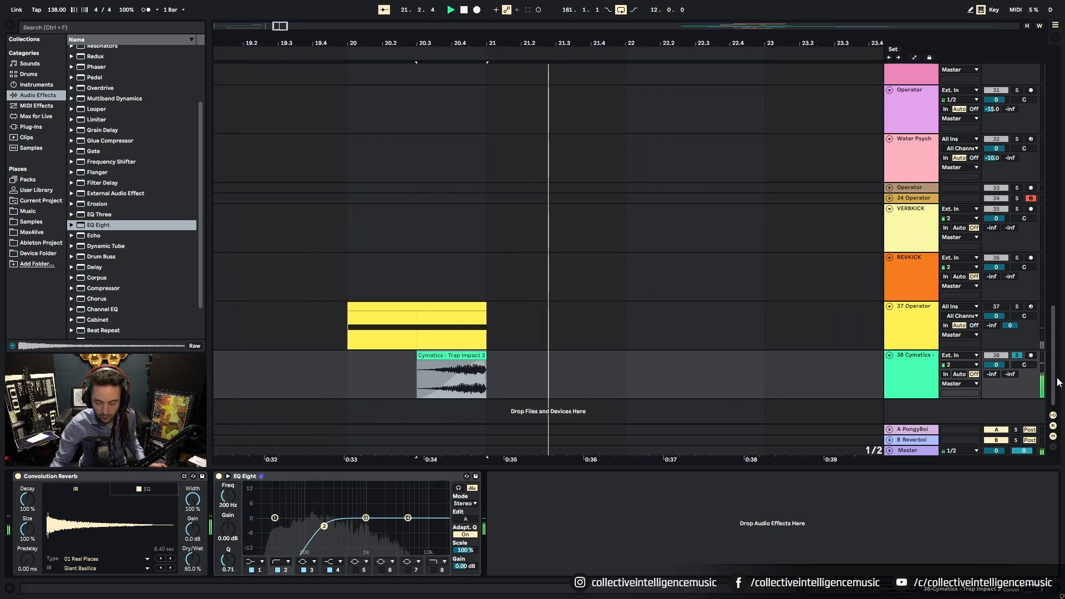
click(1017, 356)
click(355, 374)
key(space)
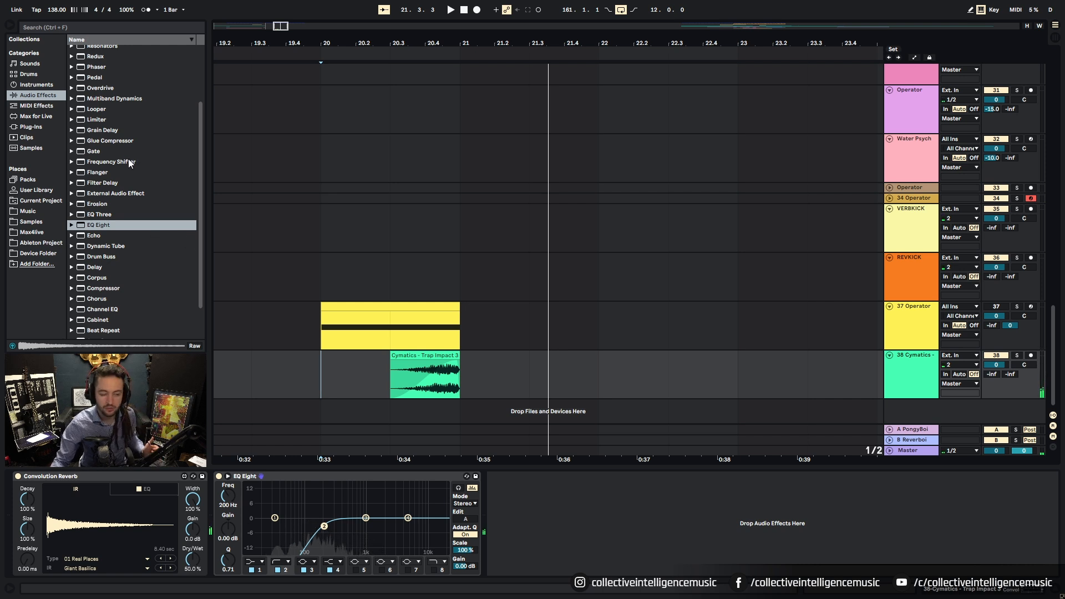
Step: Add a Saturator, trying Medium and Hard Curve before settling on Sinoid Fold
scroll(102, 84, up, 3)
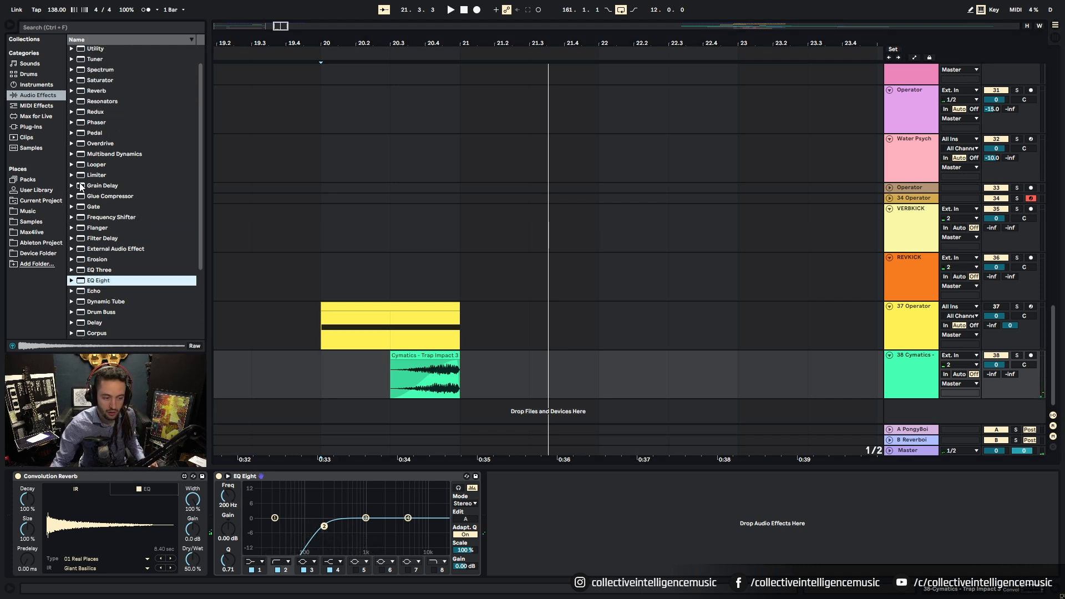
scroll(106, 136, up, 1)
drag(103, 102, 217, 495)
key(space)
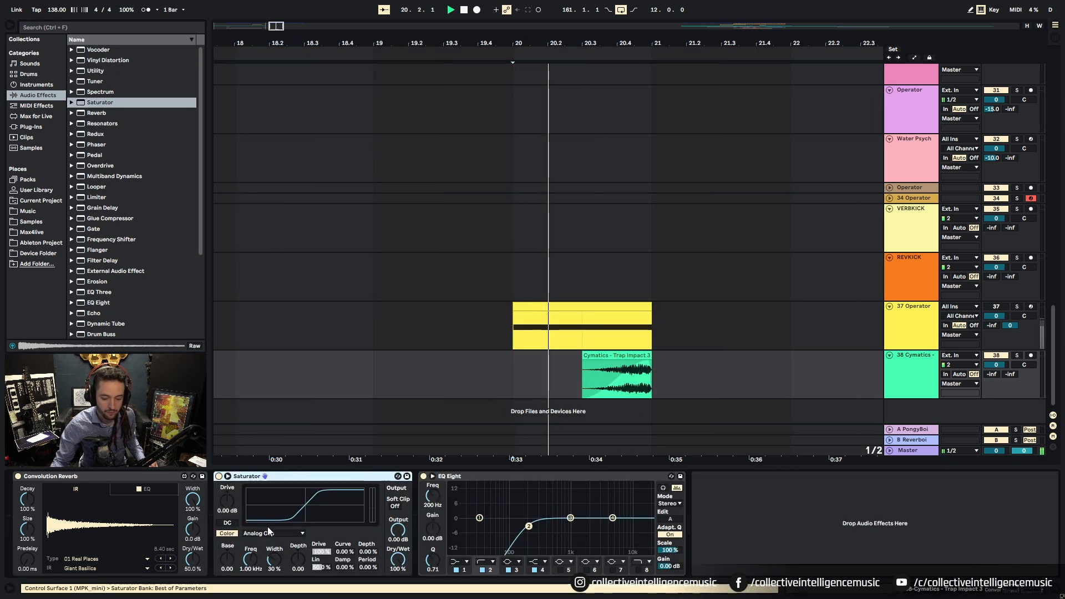
click(274, 534)
click(276, 495)
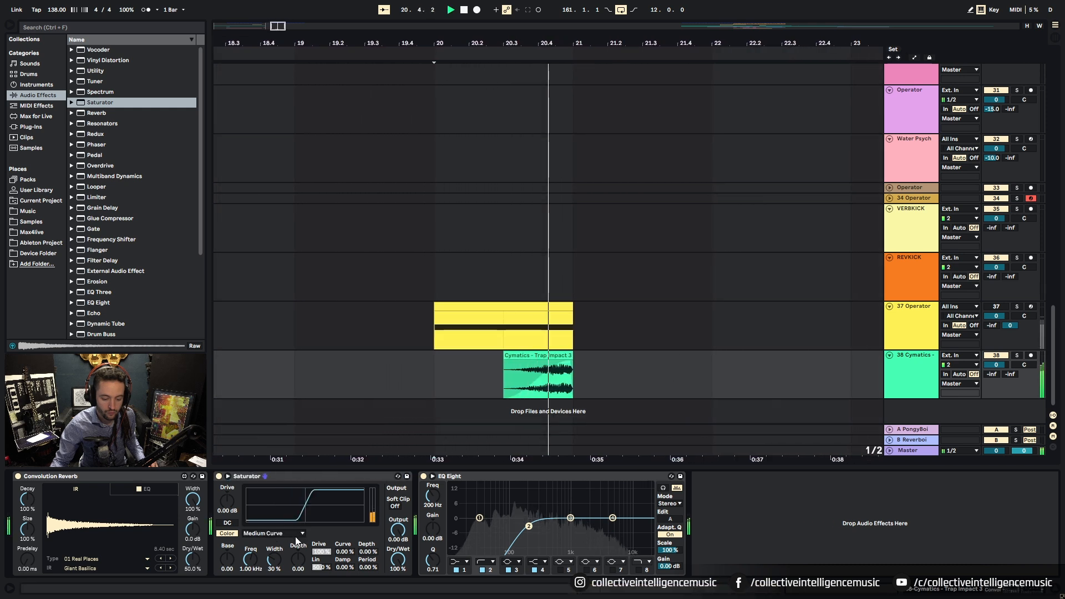
click(294, 533)
click(294, 502)
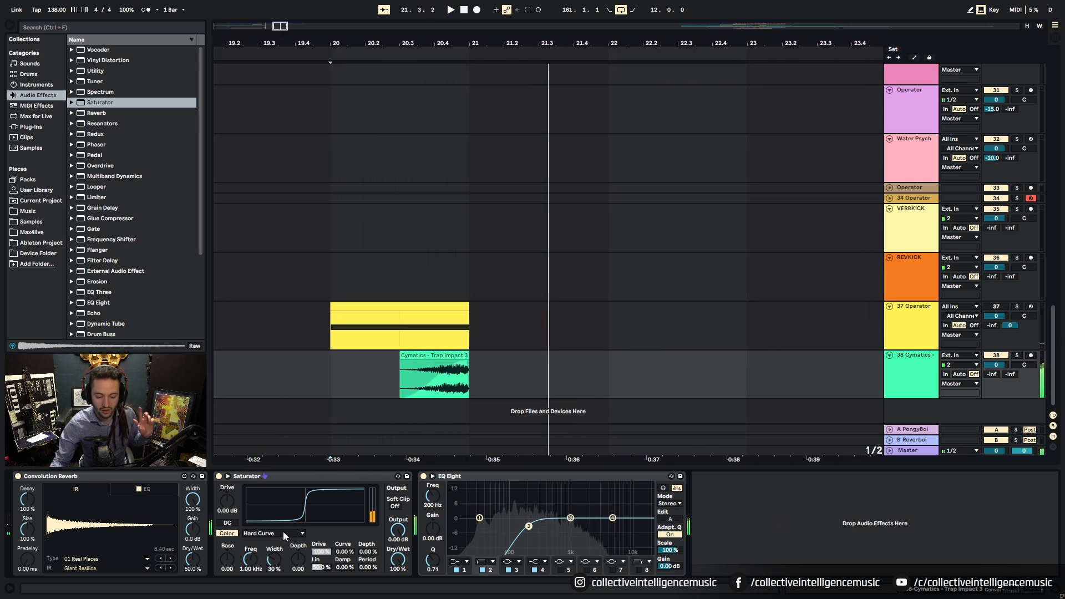
click(284, 532)
click(275, 506)
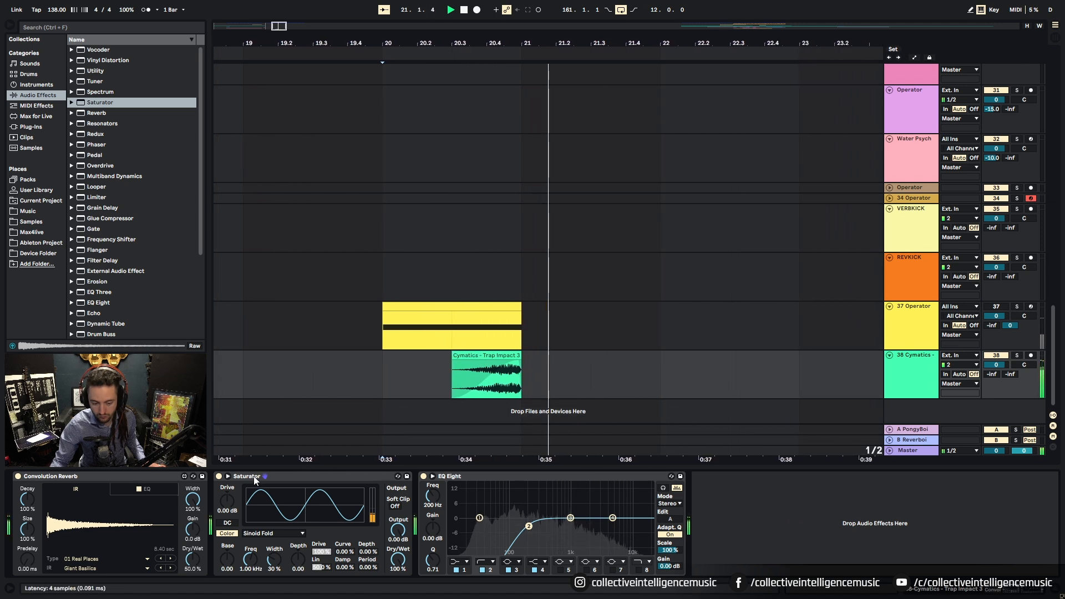
Step: Move the Saturator to the front of the chain and fold all three devices
click(222, 492)
drag(144, 491, 10, 510)
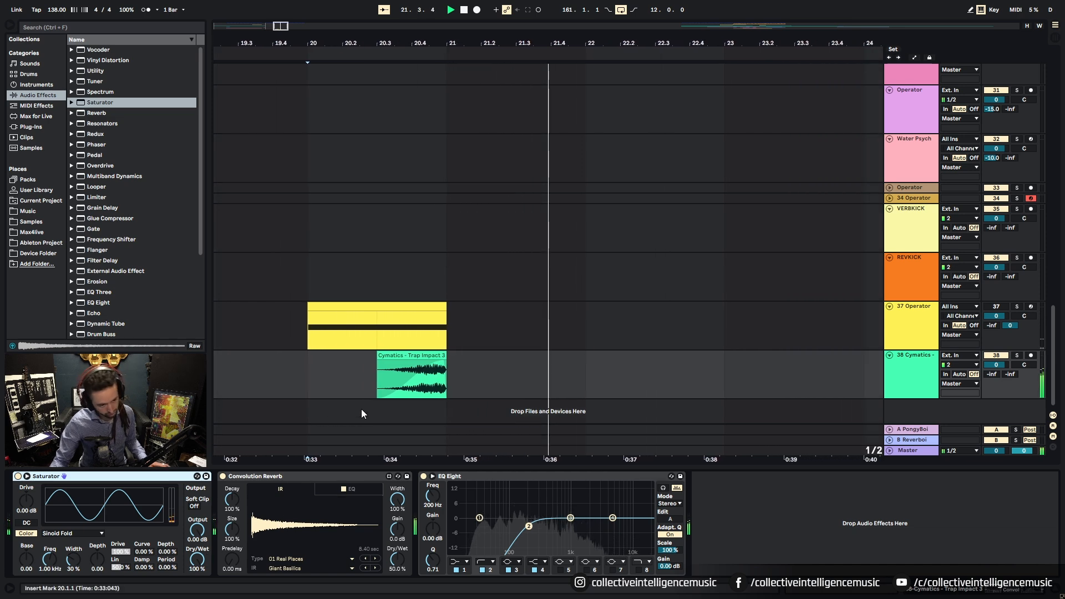
key(space)
double_click(144, 475)
double_click(144, 476)
double_click(144, 476)
Step: Zoom out, set the grid to 8 bars, and play the arrangement from the start
drag(282, 26, 277, 8)
right_click(232, 363)
click(249, 464)
click(217, 366)
key(space)
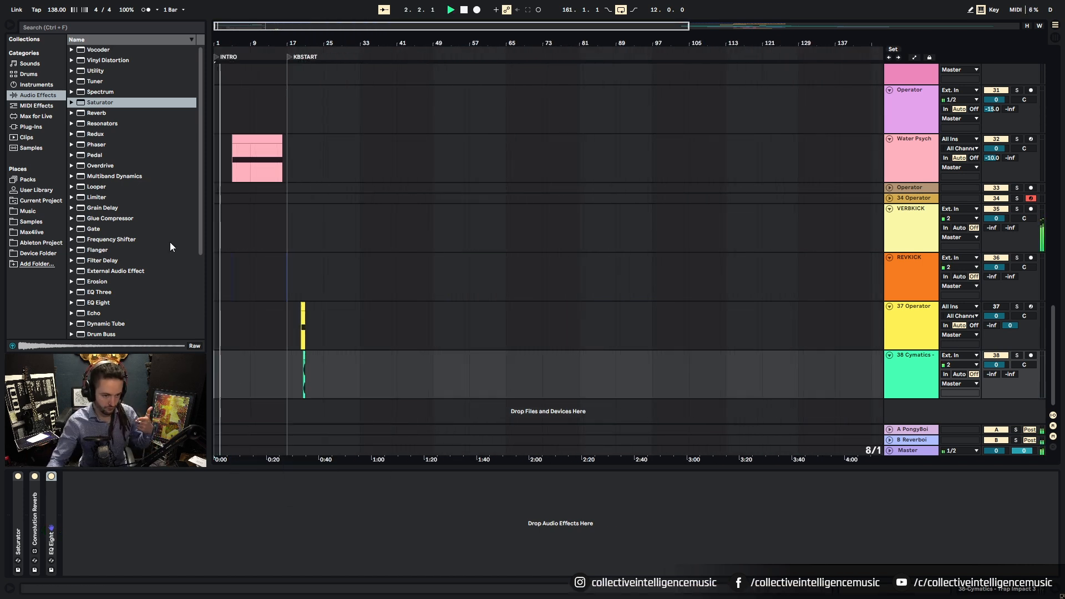
Step: Scroll up to the top of the set and select the Drum FX2 track
scroll(247, 197, up, 5)
drag(221, 29, 222, 42)
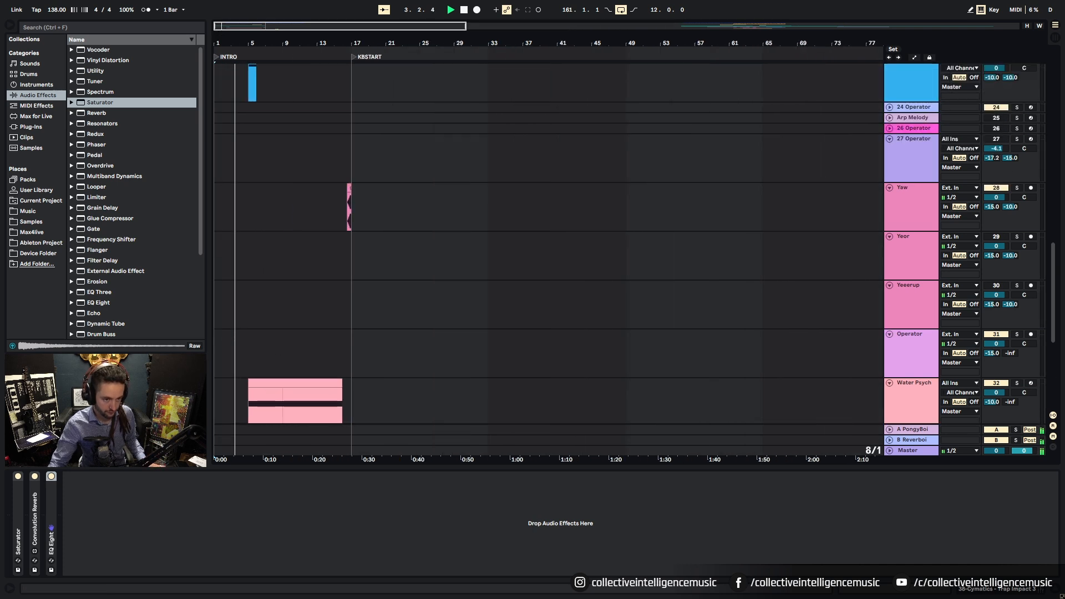
scroll(229, 133, up, 5)
scroll(218, 148, up, 3)
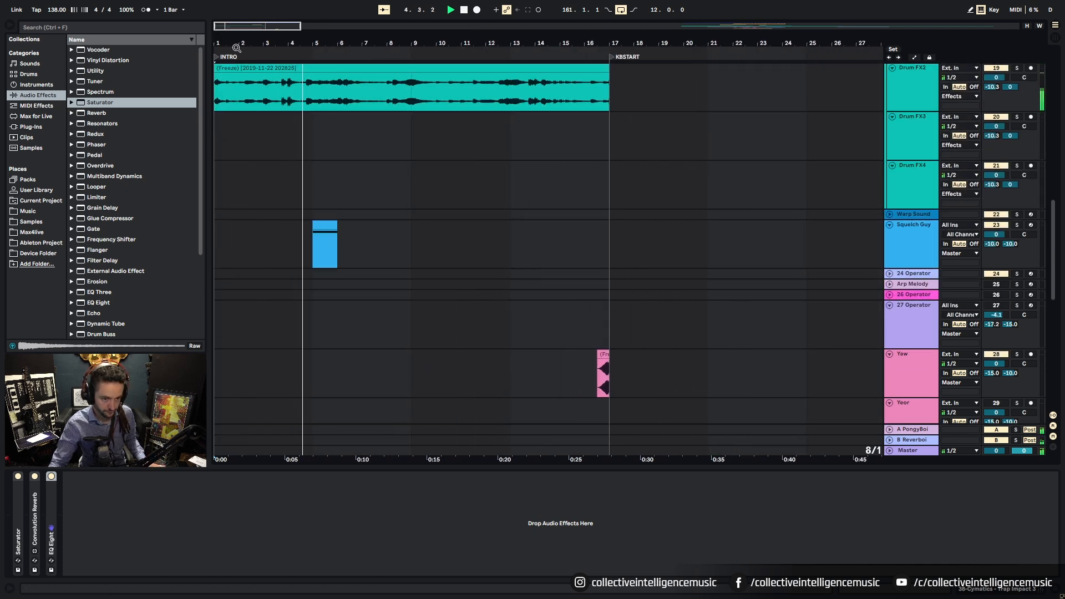
scroll(218, 148, up, 2)
click(218, 146)
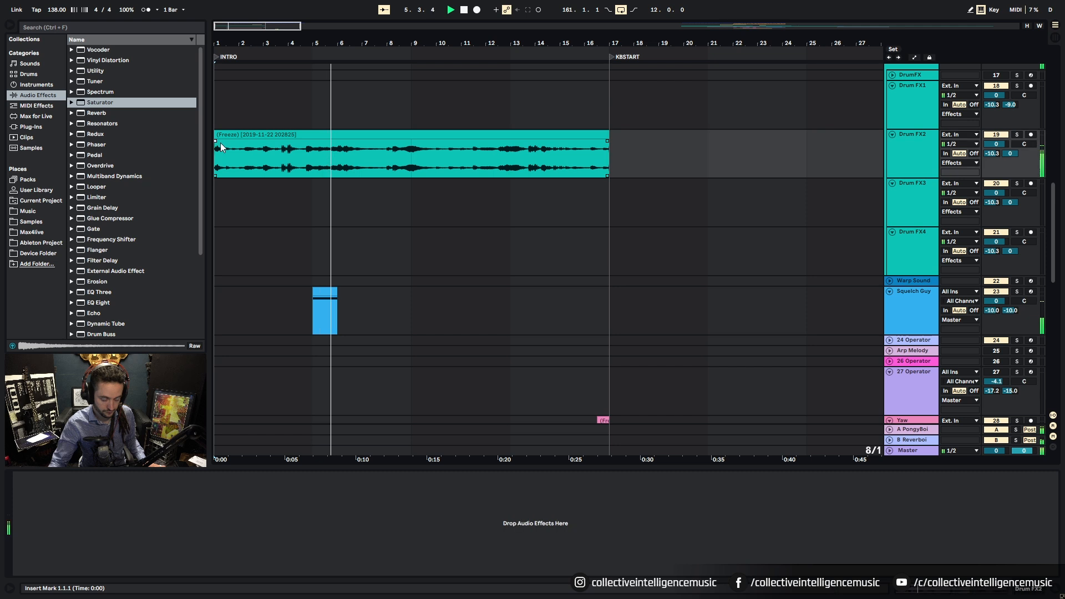
Step: Insert a new MIDI track below Drum FX2 and list the Max for Live devices
right_click(924, 143)
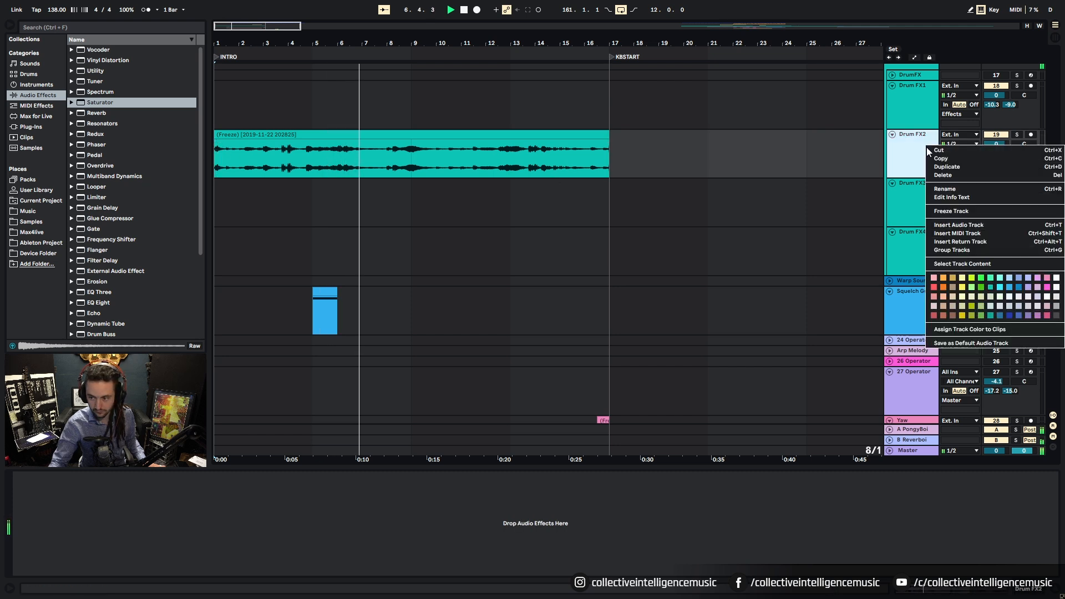
click(952, 238)
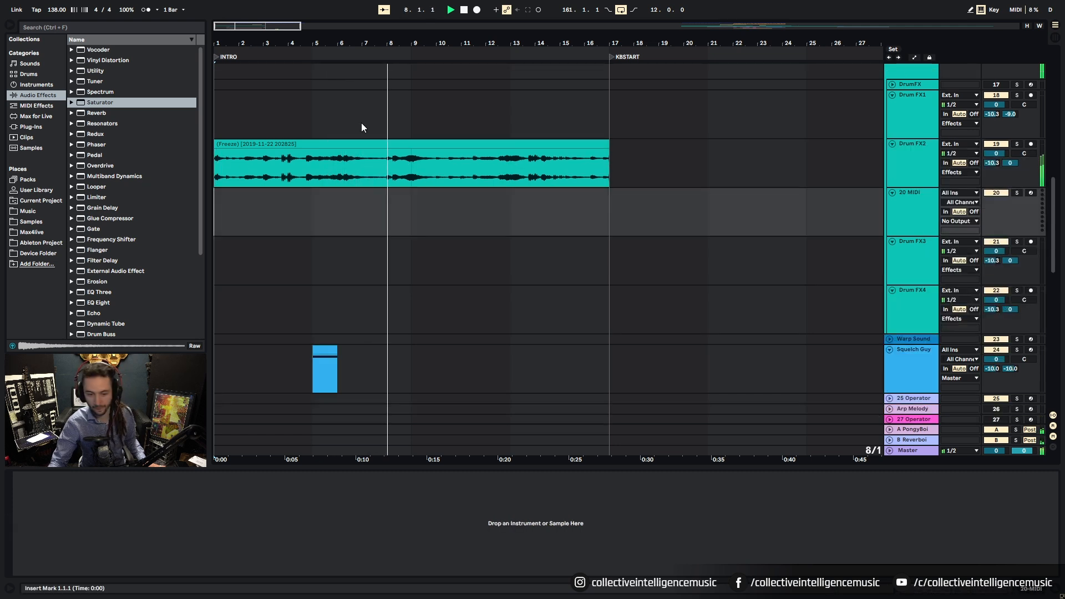
click(37, 106)
click(38, 116)
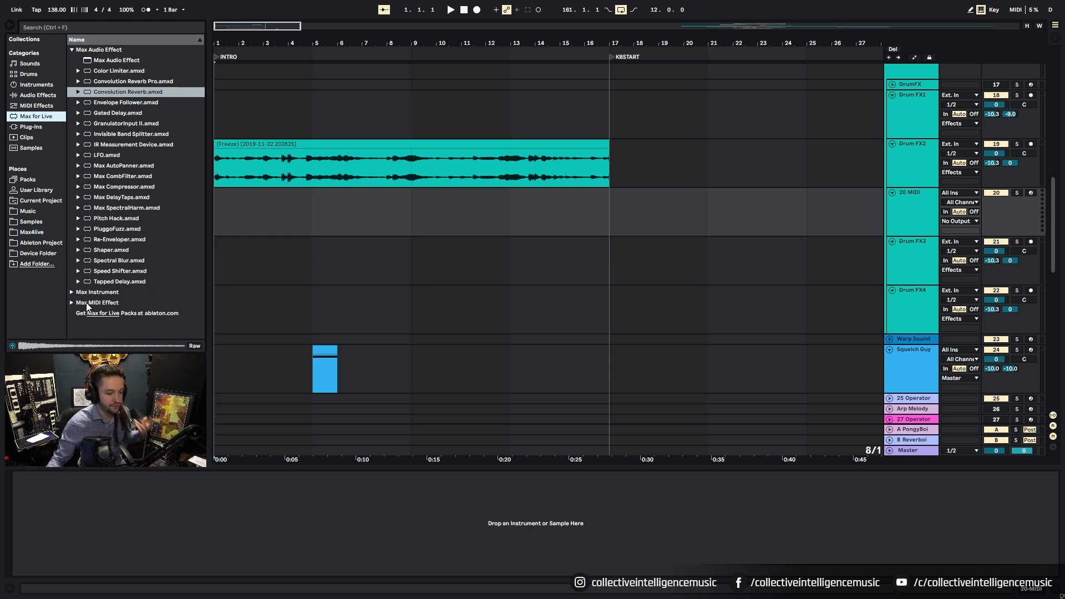
Step: Load Granulator II from the Max Instrument folder onto MIDI track 20
click(71, 303)
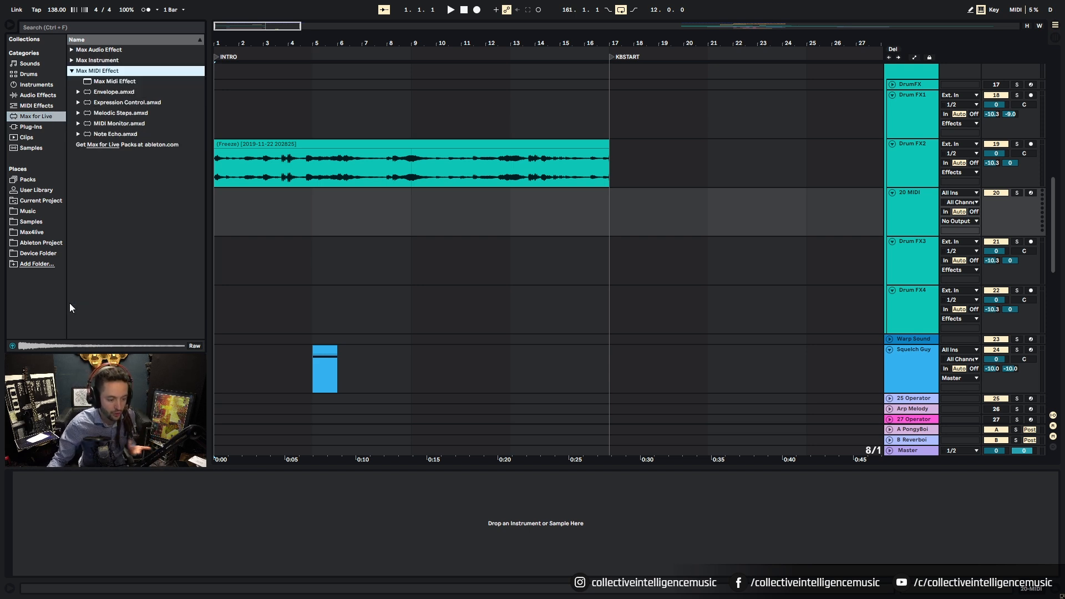
click(75, 61)
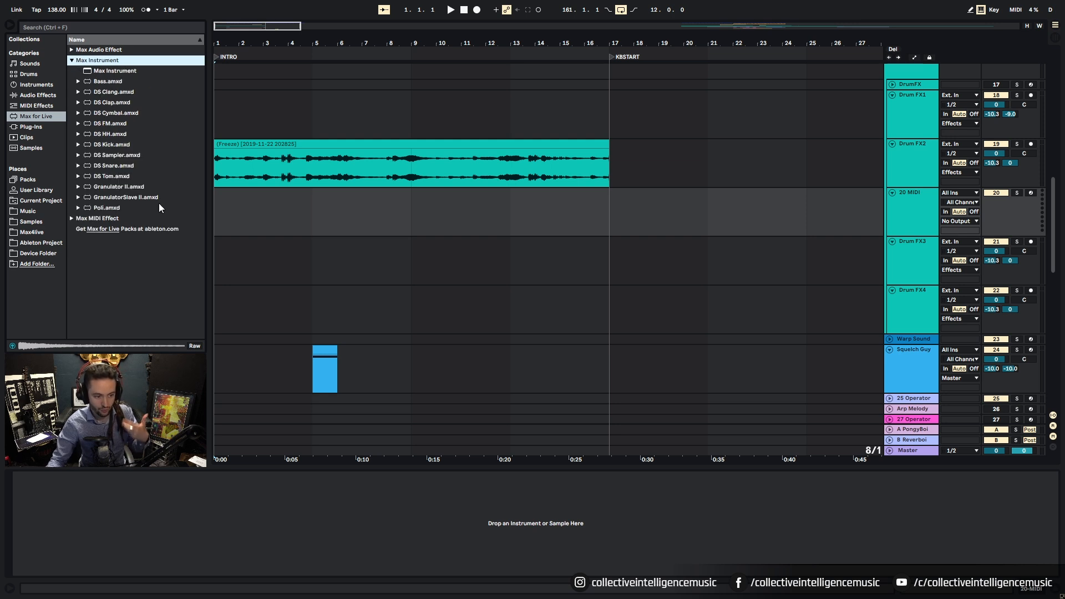
drag(118, 188, 231, 216)
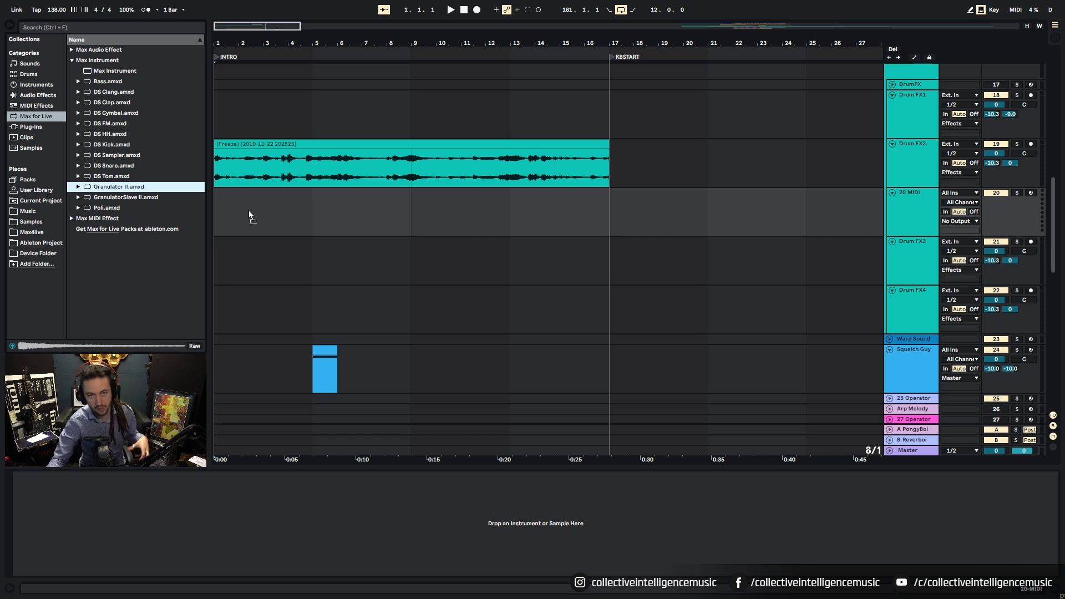
drag(248, 210, 248, 209)
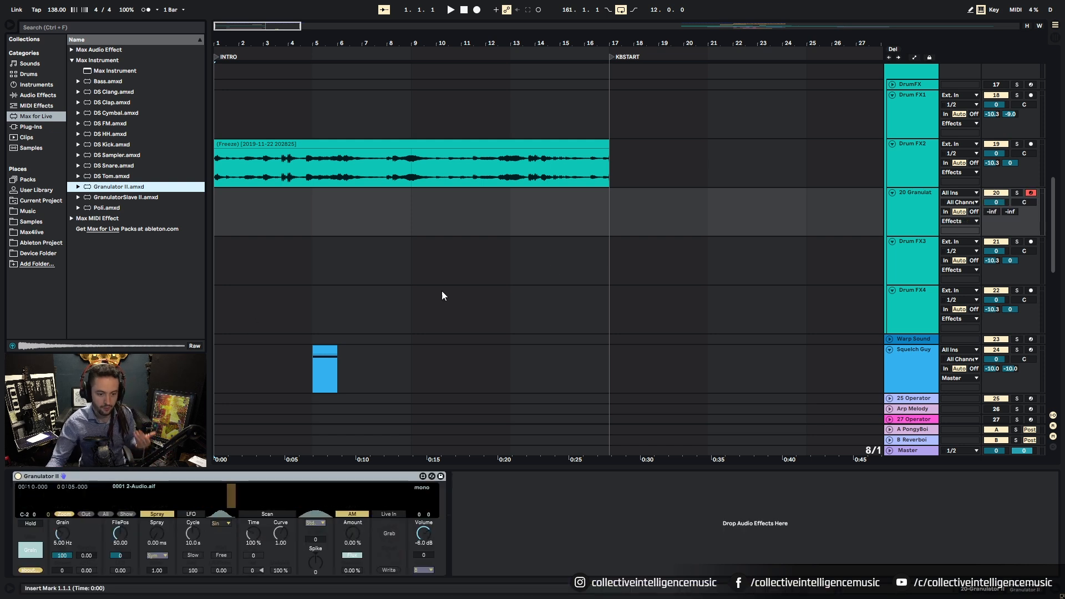
Step: Drop the frozen Drum FX2 clip onto Granulator II's sample display as its source audio
click(918, 176)
click(902, 209)
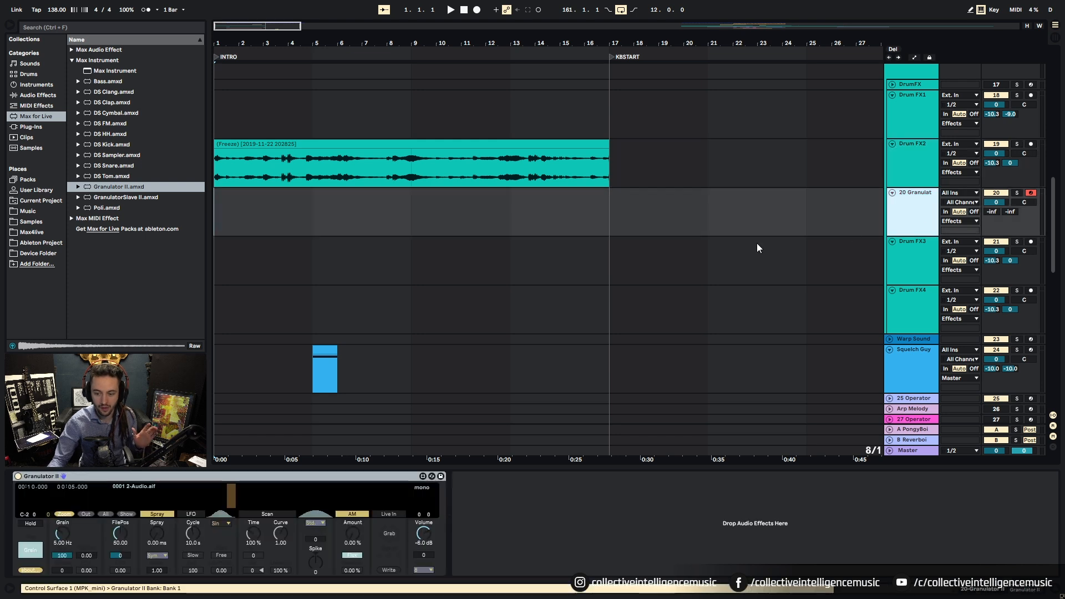
click(307, 143)
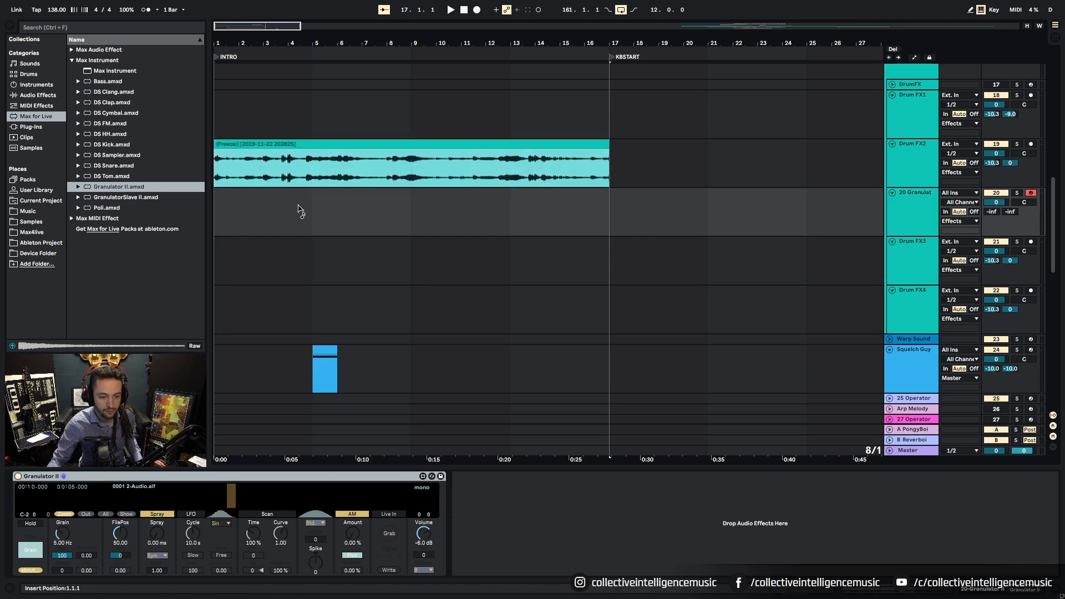
click(583, 340)
click(899, 207)
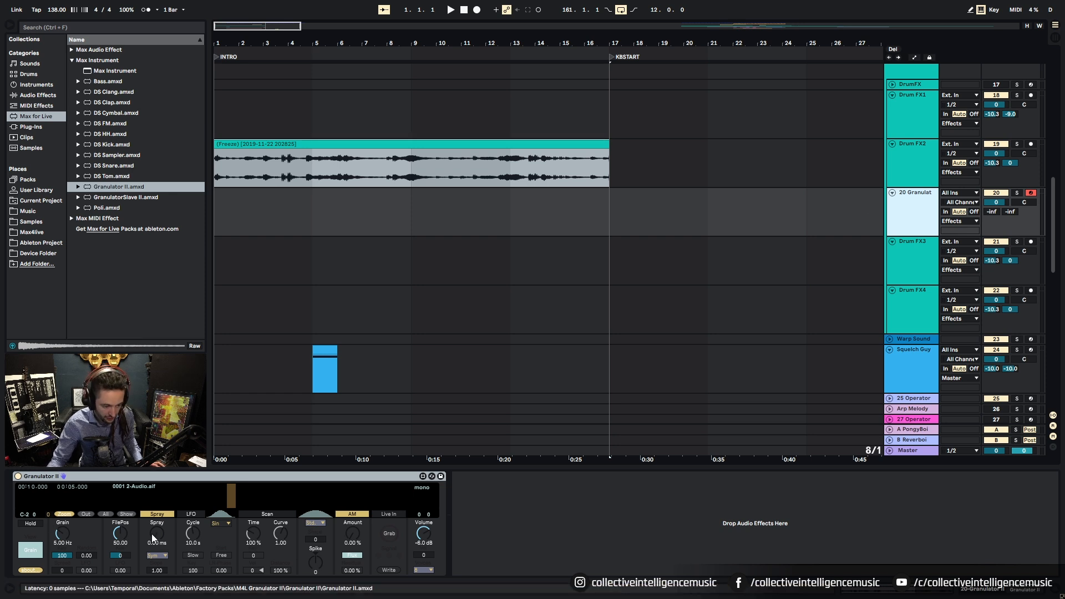
drag(335, 148, 240, 503)
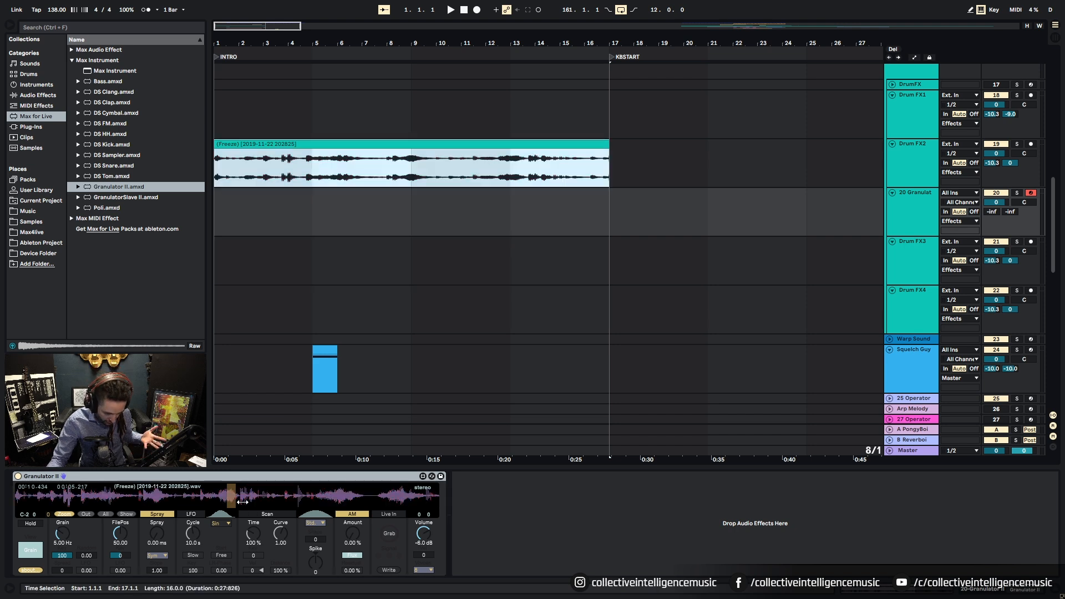
Step: Create a MIDI clip over bars 1–17 on the Granulator lane holding one long C3 note
key(Down)
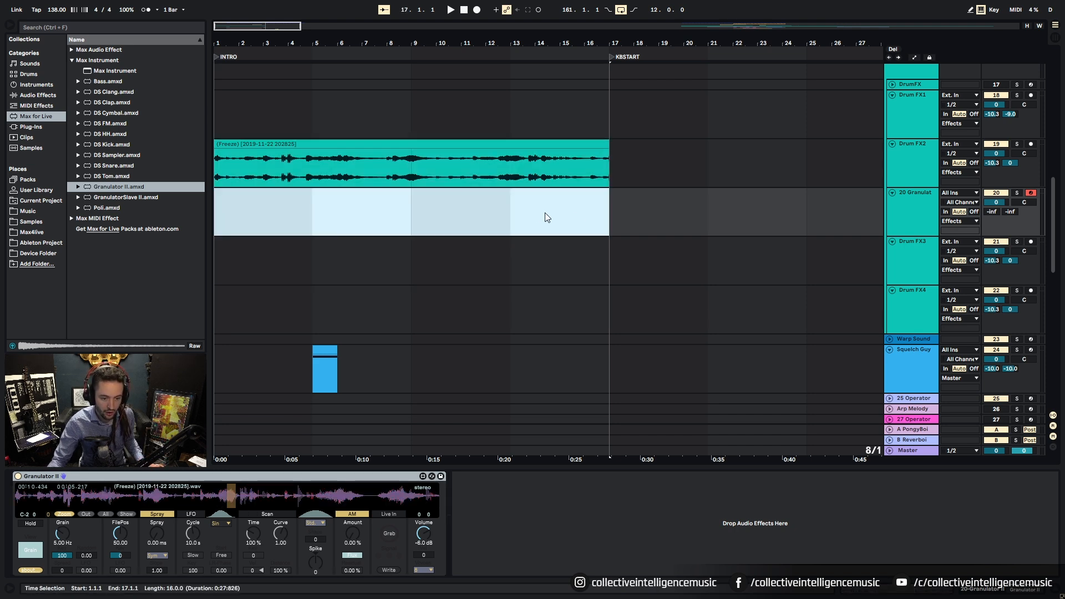
key(ctrl+shift+m)
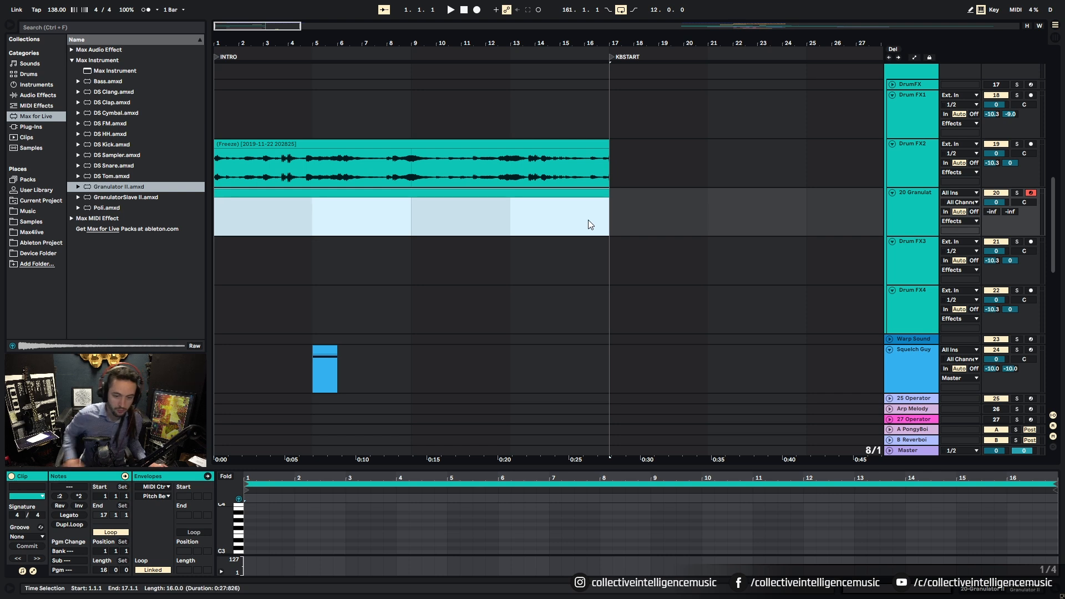
double_click(249, 552)
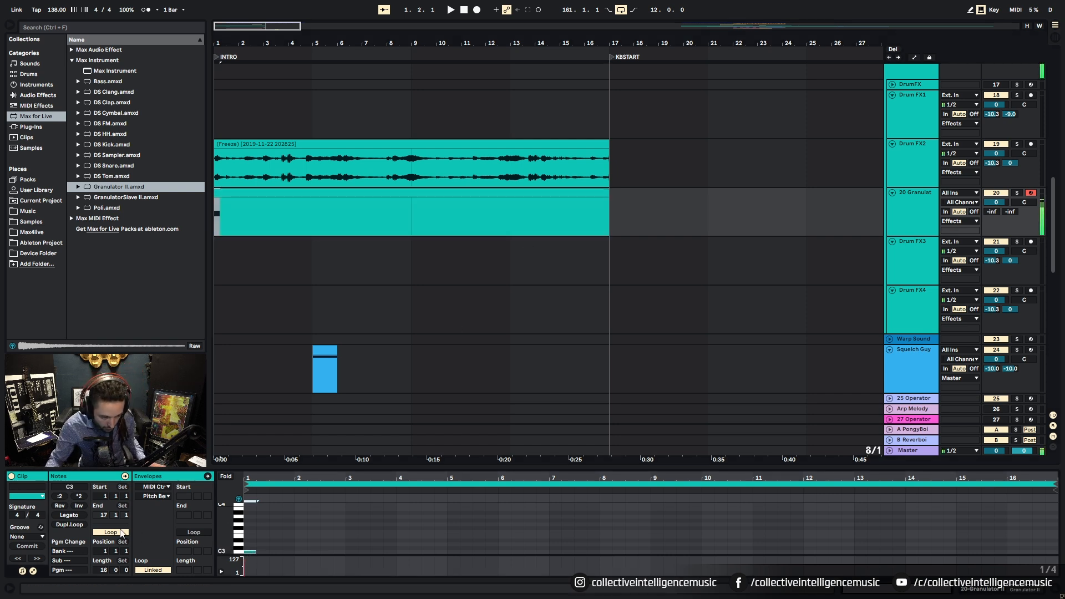
click(69, 515)
Step: Audition the riser while lowering Granulator II's FilePos to about 16.14, then replay from bar 1
click(974, 591)
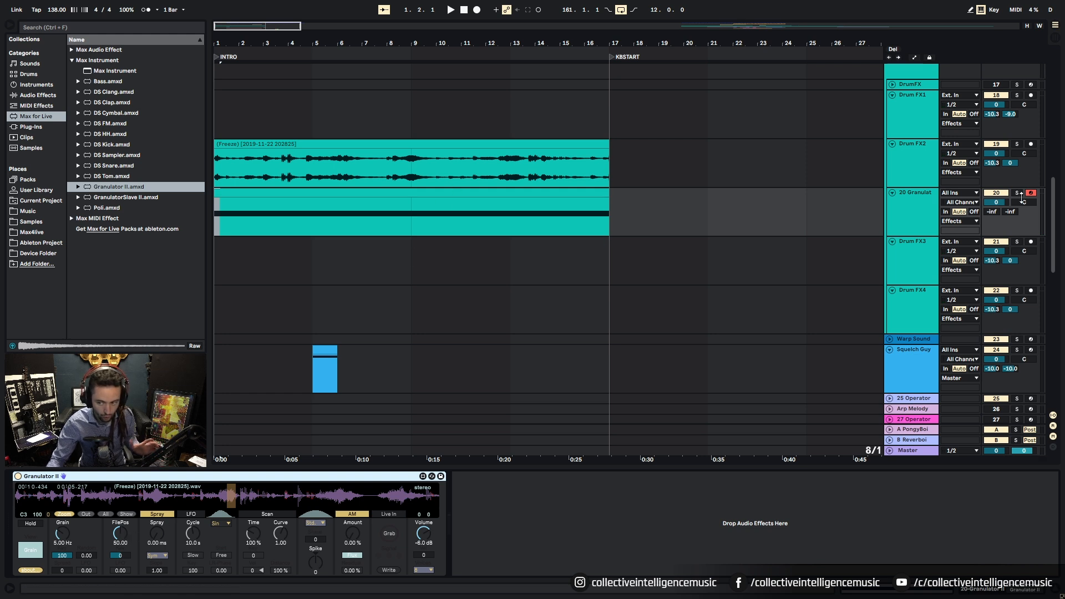
click(395, 189)
key(space)
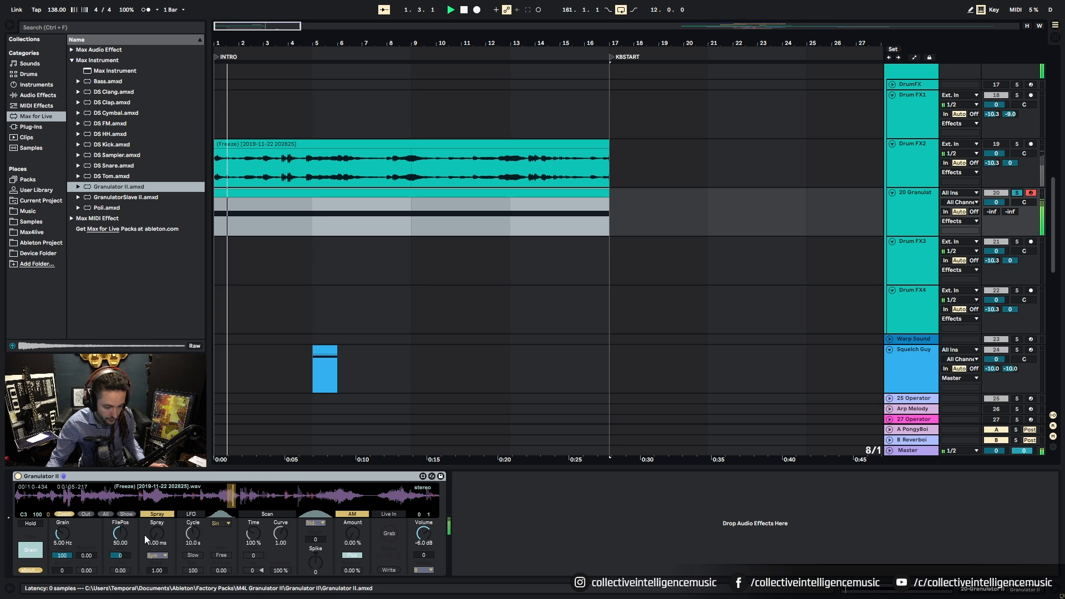
mouse_move(121, 533)
mouse_down()
mouse_move(121, 558)
mouse_move(121, 515)
mouse_move(120, 536)
mouse_move(64, 526)
mouse_up()
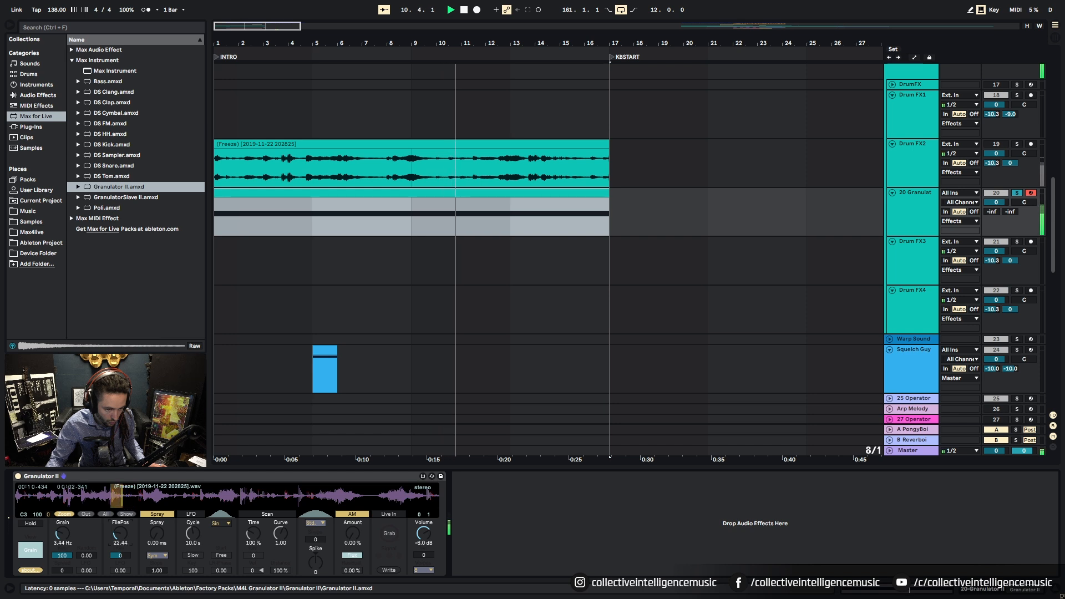
key(space)
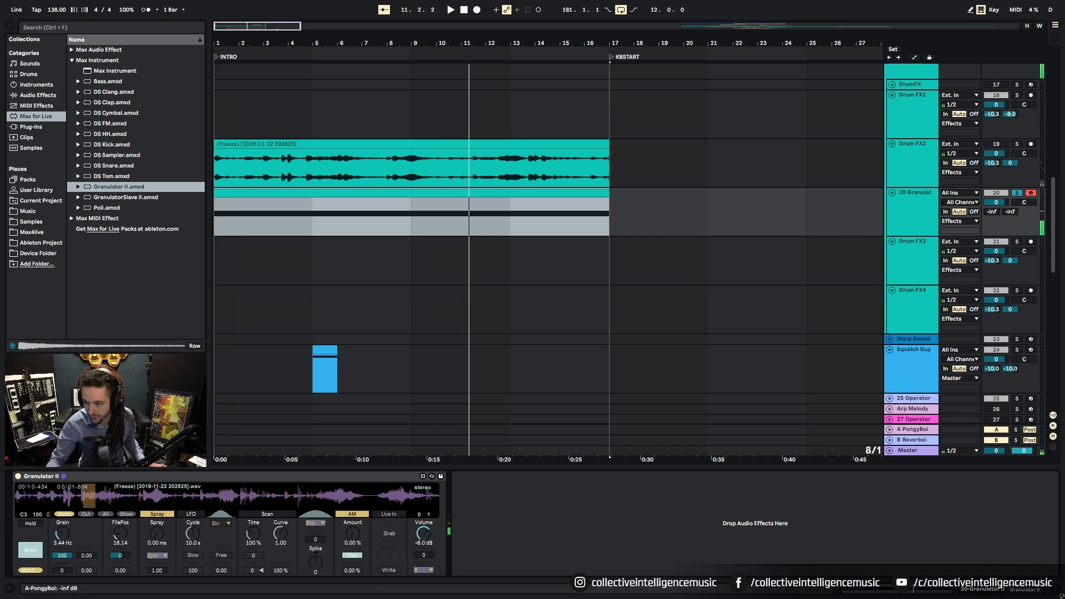
key(space)
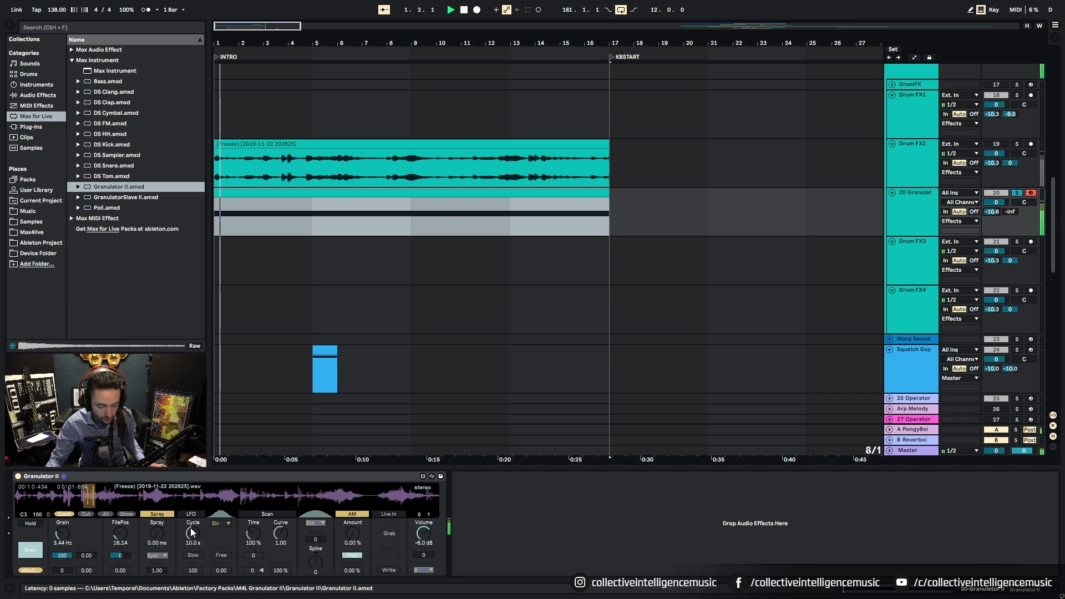
Step: Reset FilePos to 0 and draw its automation rising to 100 near bar 9
drag(127, 530, 127, 536)
key(space)
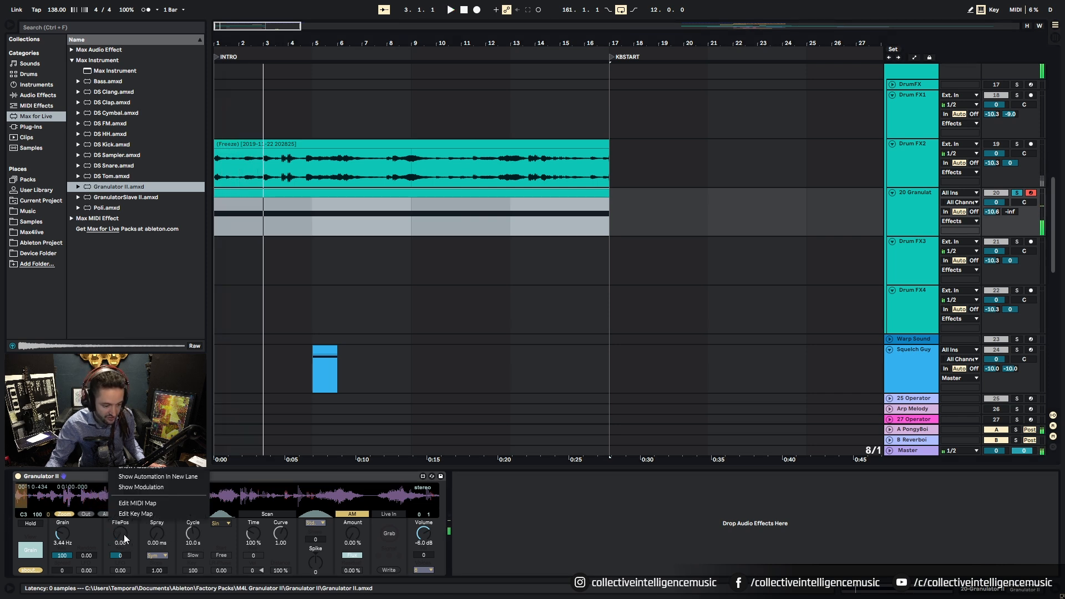
key(a)
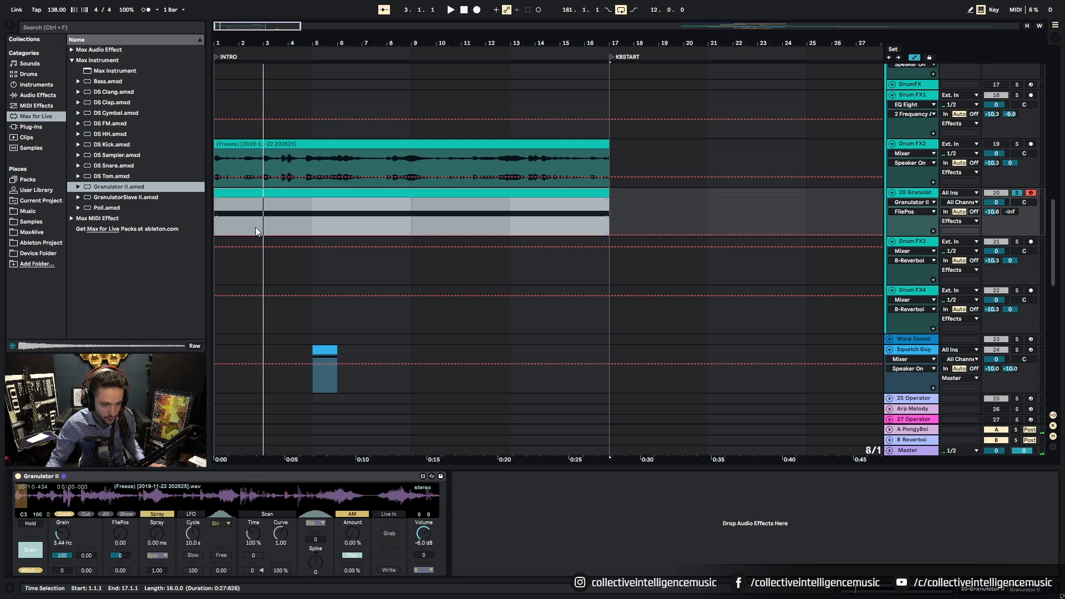
click(218, 228)
mouse_move(405, 236)
mouse_down()
mouse_move(408, 216)
mouse_move(397, 208)
mouse_move(391, 221)
mouse_up()
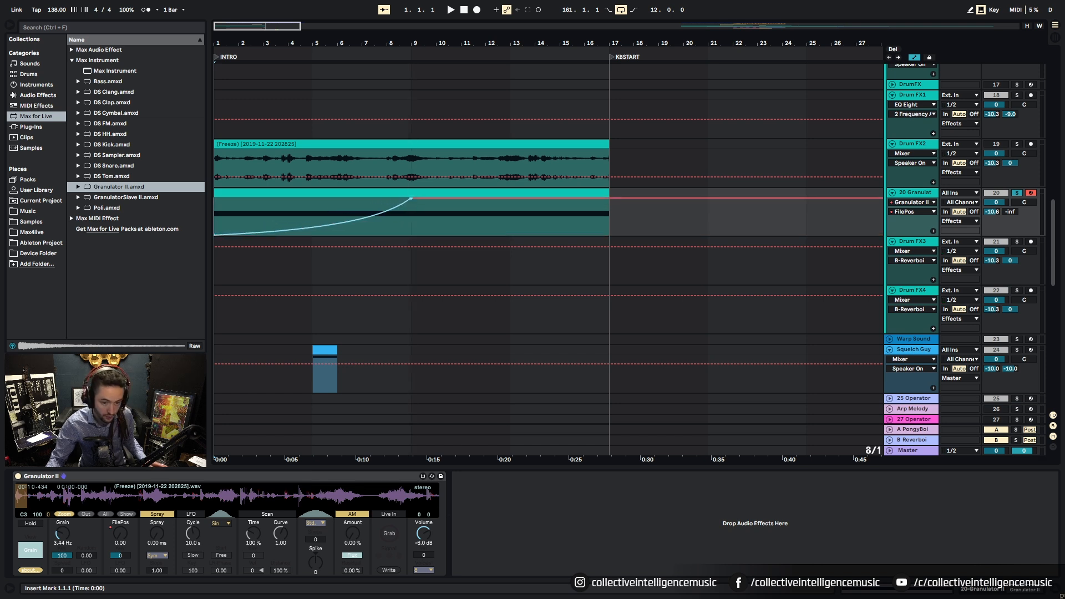
click(455, 203)
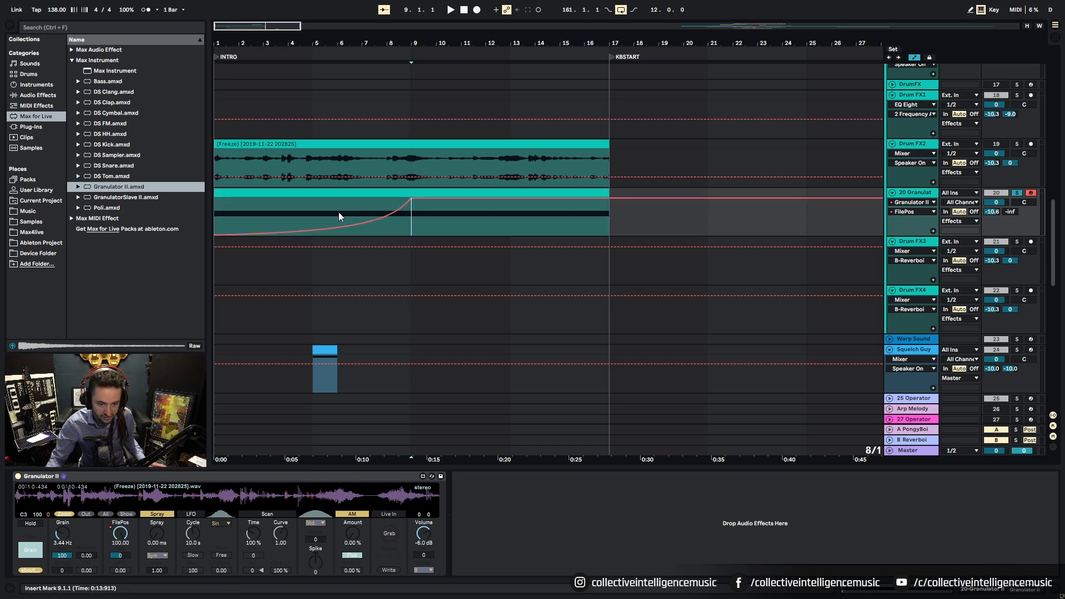
key(space)
Step: Pull the FilePos envelope back down to 0 at bar 17 on a one-bar grid and curve the fall
click(533, 201)
drag(534, 202, 609, 234)
right_click(657, 229)
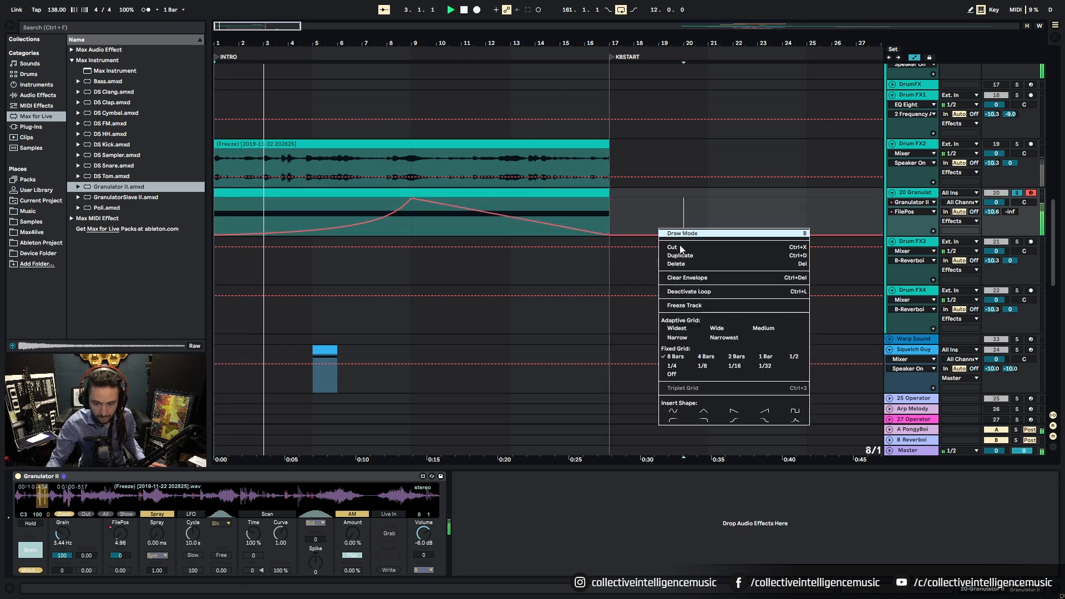
click(764, 357)
click(683, 221)
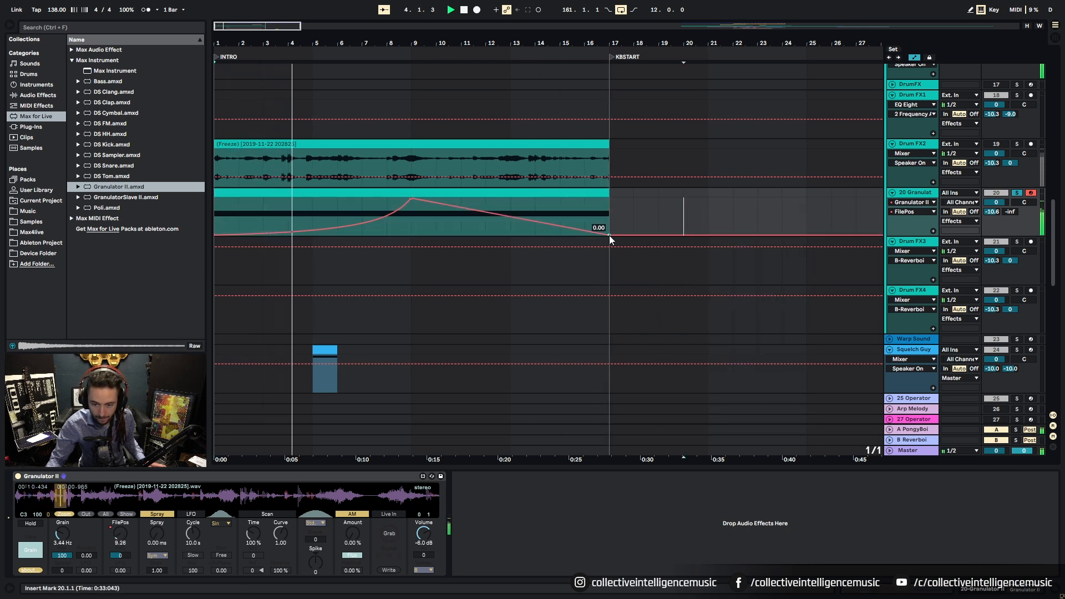
drag(545, 222, 544, 206)
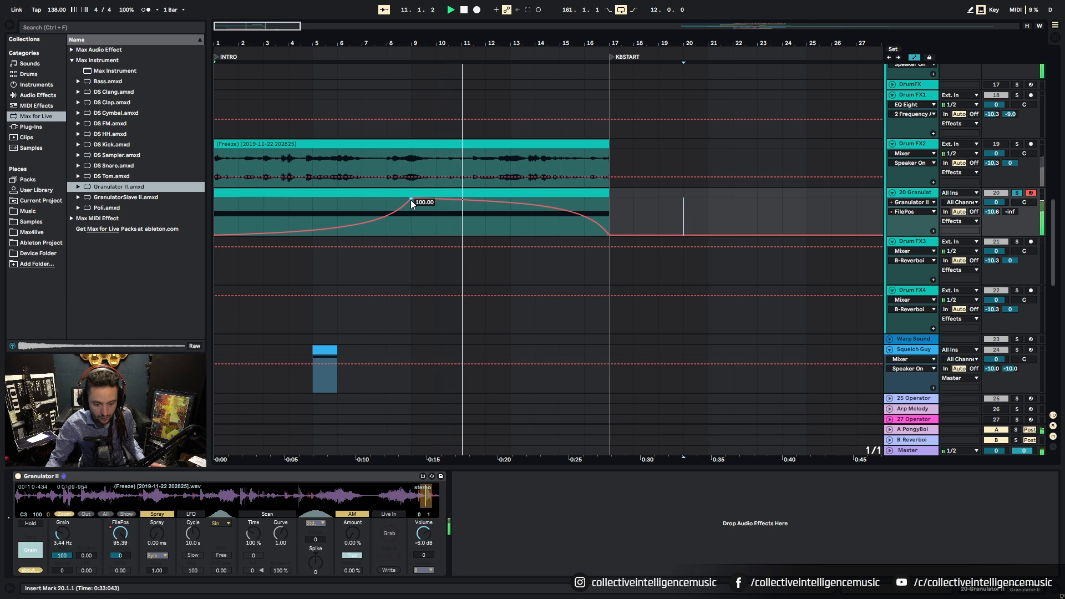
drag(383, 219, 411, 226)
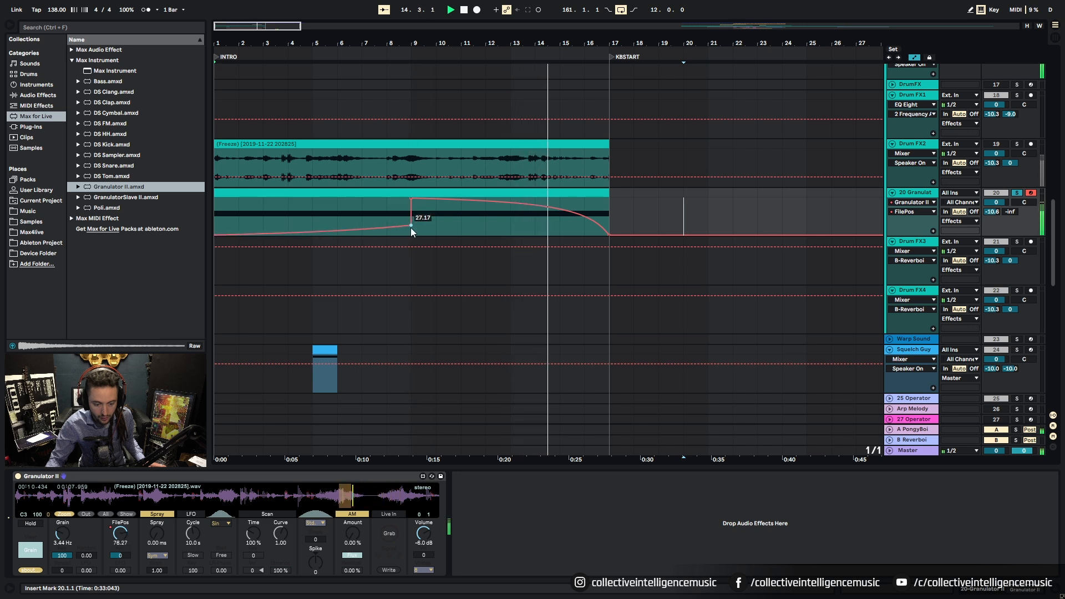
Step: Unsolo Granulator and refine the envelope on a half-bar grid, removing the step breakpoint near bar 9
click(1016, 192)
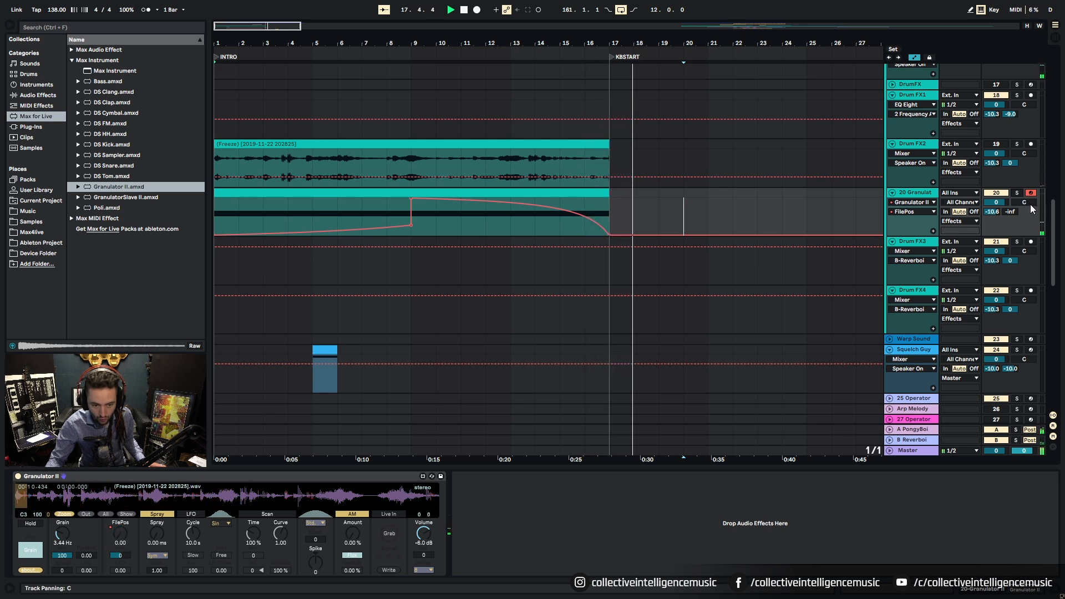
click(292, 192)
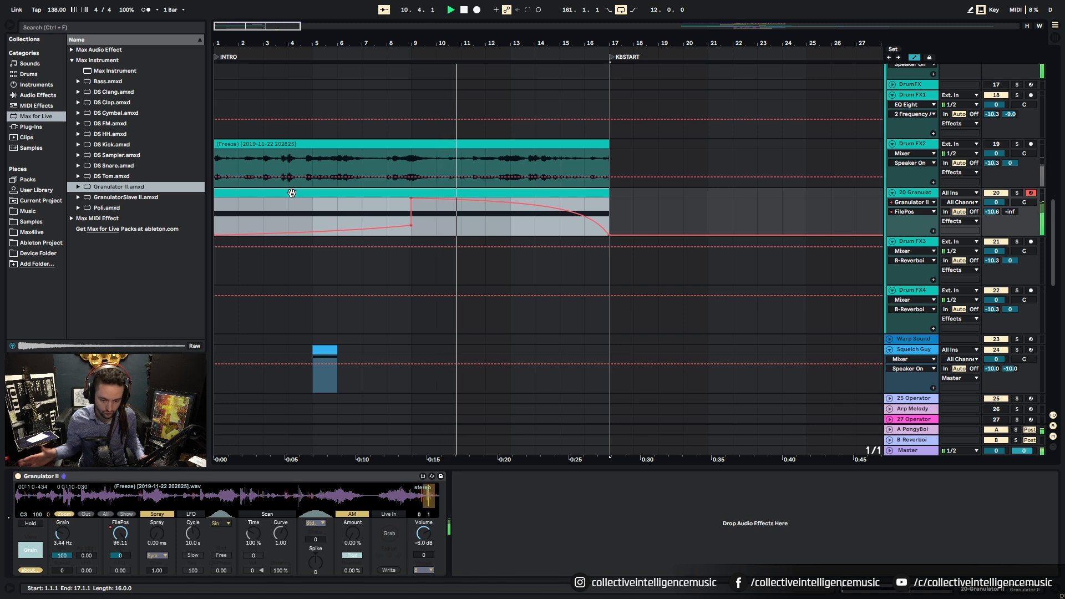
right_click(395, 214)
click(500, 384)
right_click(447, 222)
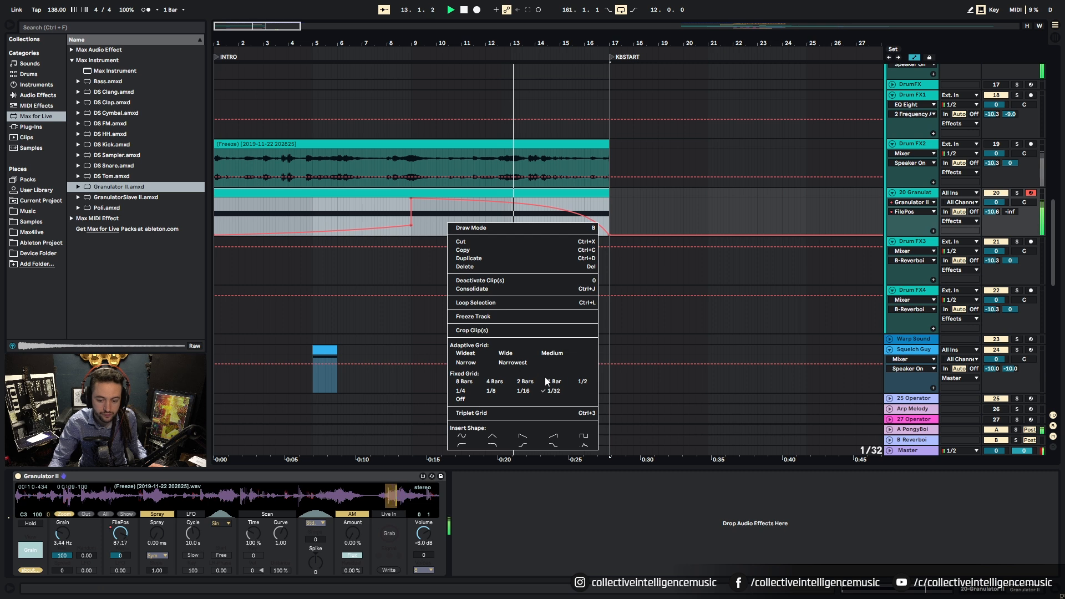
click(578, 381)
click(397, 225)
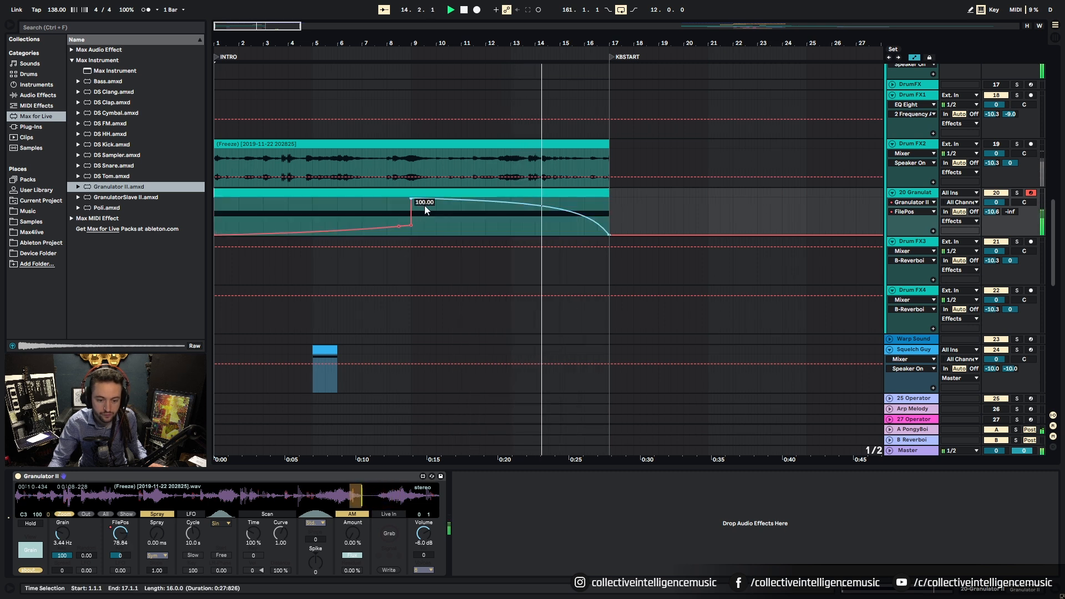
click(413, 224)
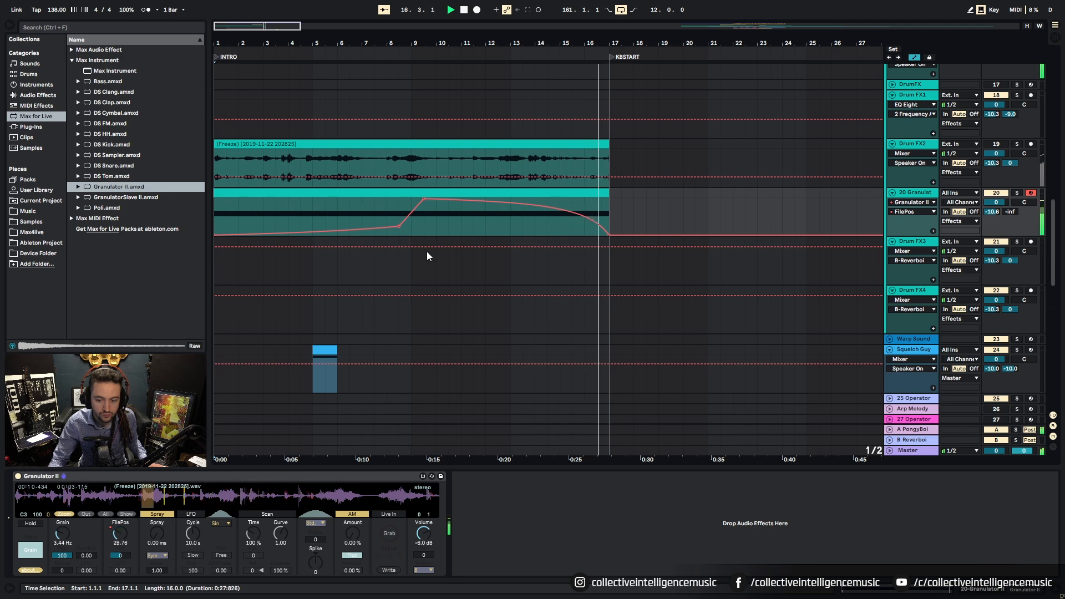
Step: Deactivate the Rev Cymbal clip around bar 13 and play from there
scroll(427, 252, down, 2)
scroll(427, 251, down, 12)
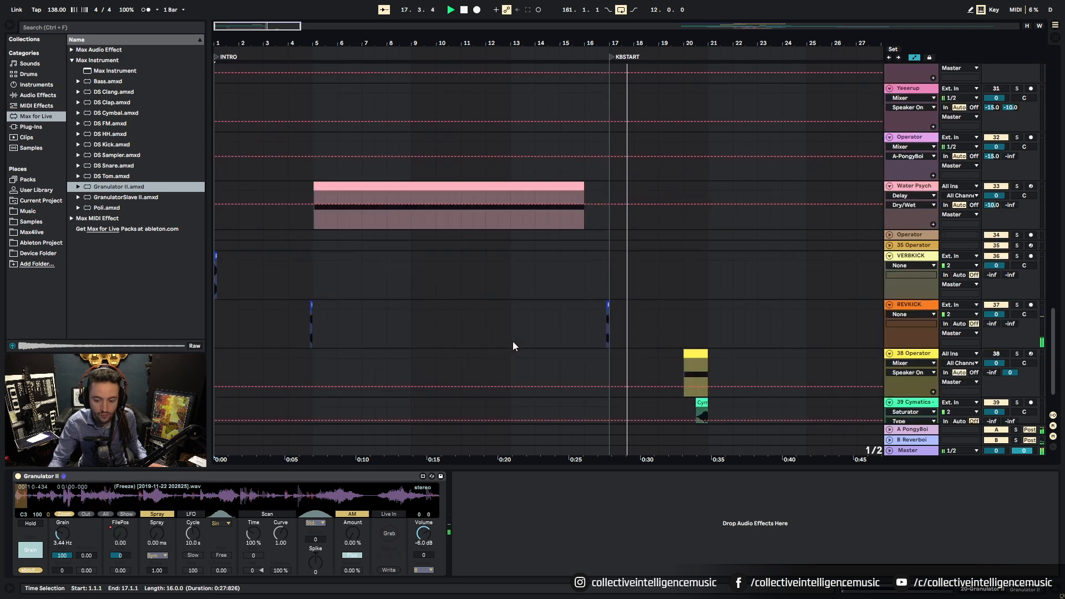
scroll(518, 339, up, 14)
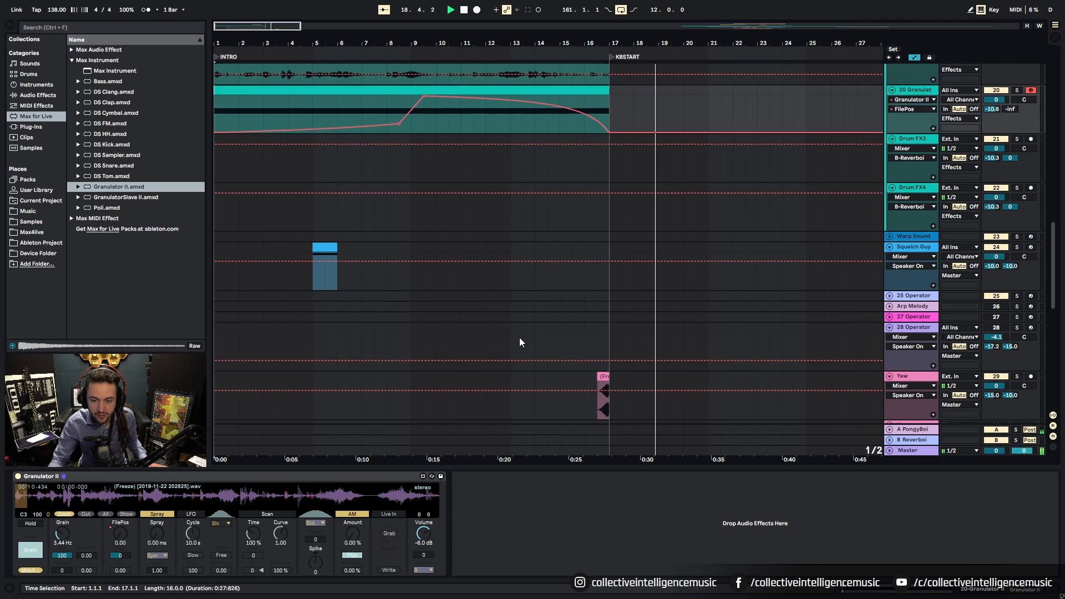
scroll(519, 339, up, 3)
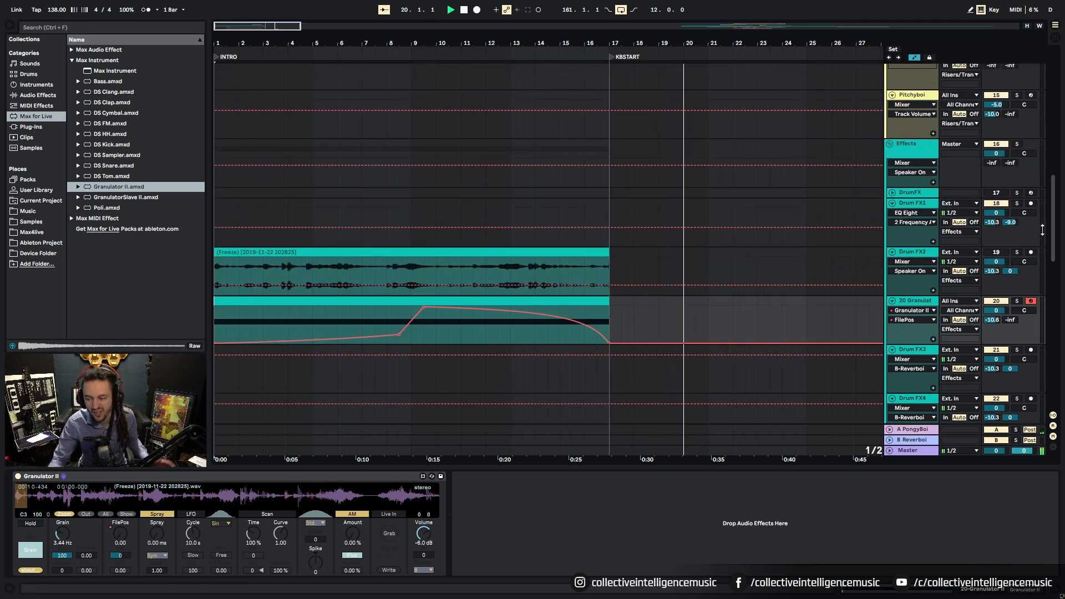
scroll(1051, 231, up, 15)
click(575, 294)
click(575, 294)
key(0)
key(space)
key(space)
Step: Undo the accidental move of the Cymatics clip
scroll(599, 299, down, 3)
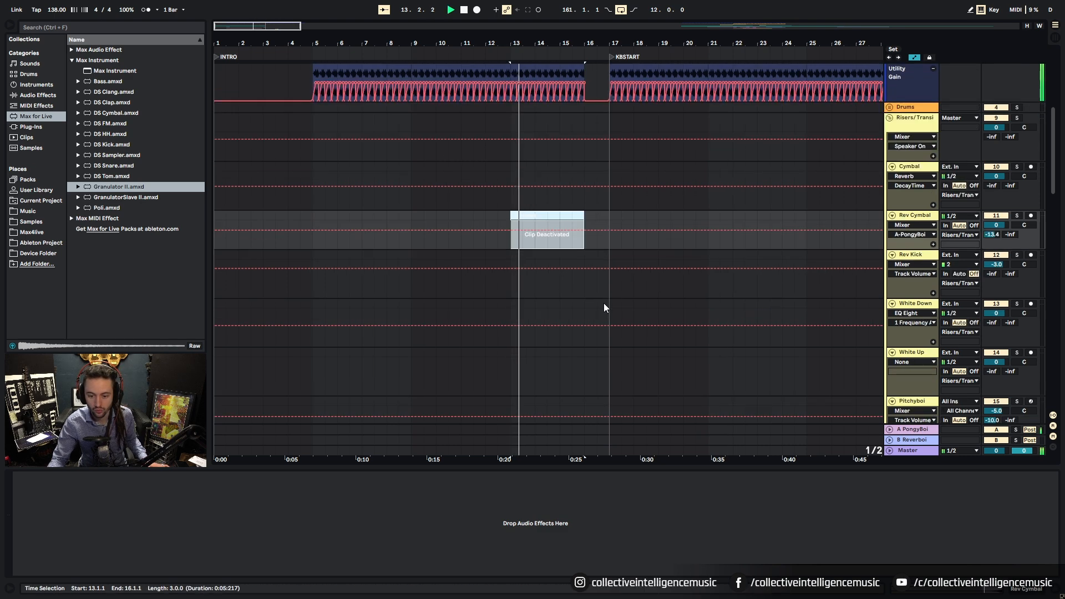
scroll(599, 300, down, 15)
drag(694, 354, 586, 361)
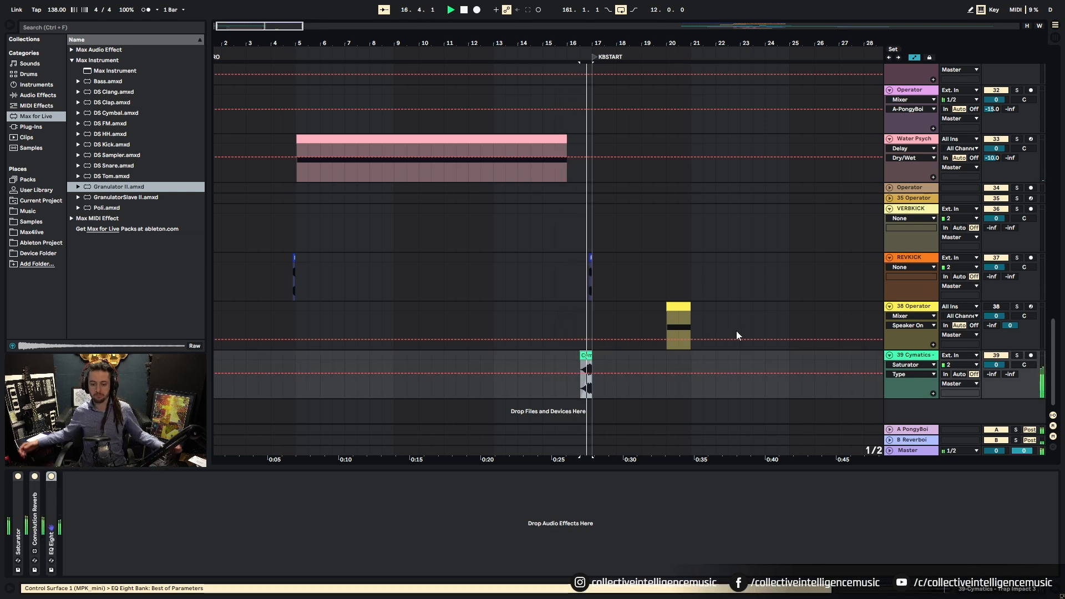
key(space)
key(ctrl+z)
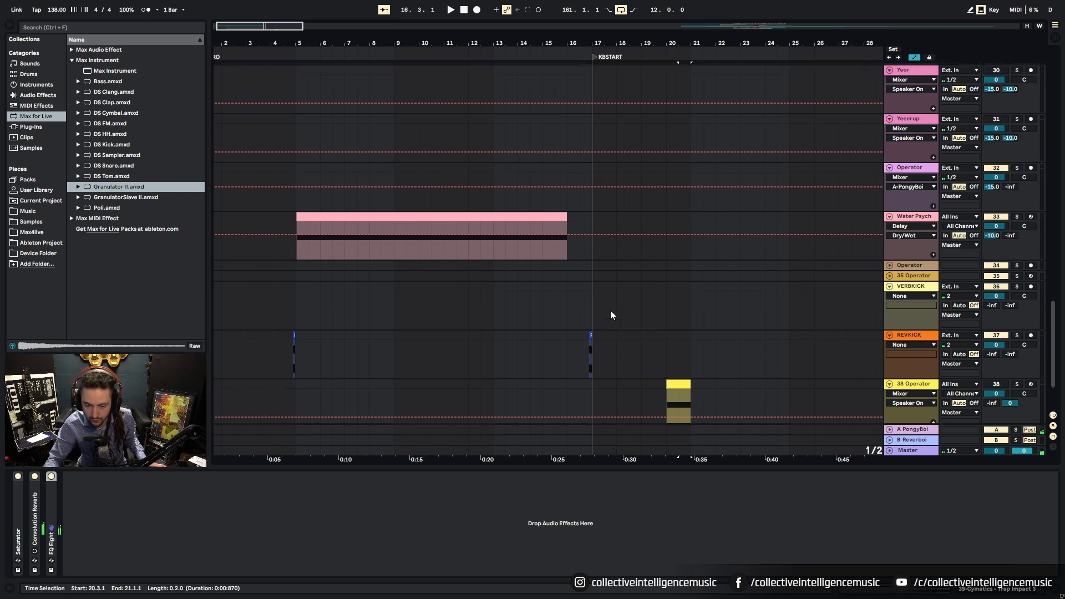
Step: Solo the Yaw track and audition its short clip near bar 17
scroll(606, 267, up, 5)
click(586, 167)
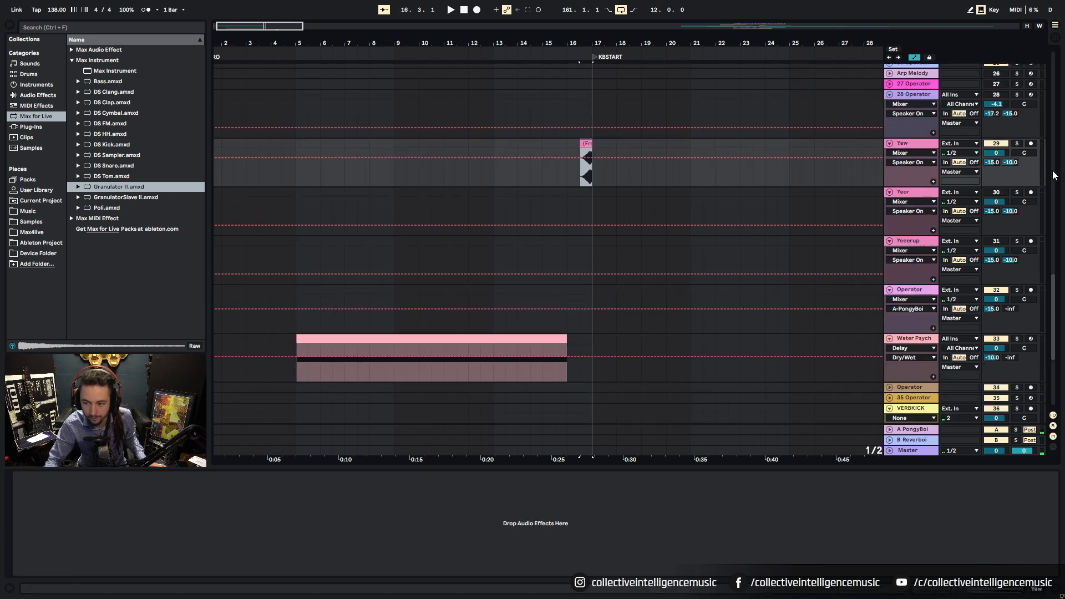
click(1017, 143)
key(space)
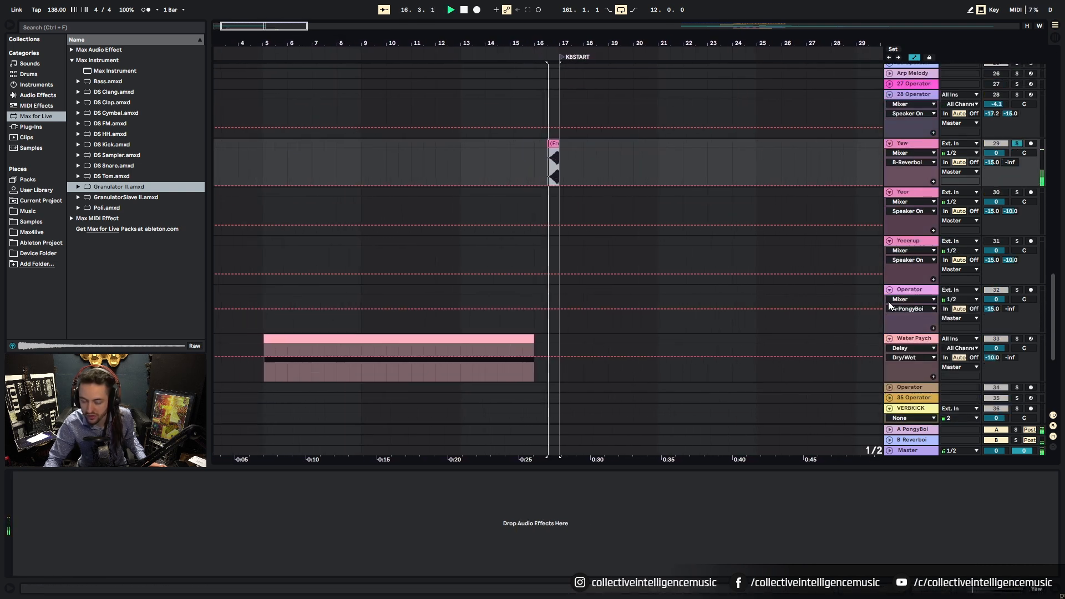
key(space)
scroll(449, 250, down, 2)
Step: Insert a new return track C and select it
scroll(485, 256, up, 2)
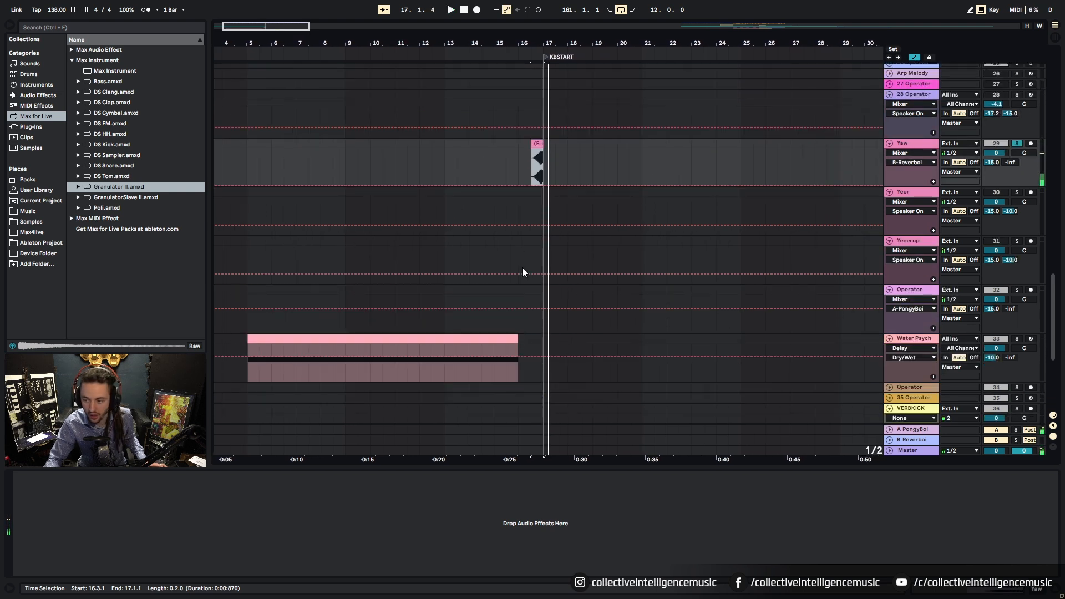
scroll(519, 267, down, 4)
right_click(913, 439)
click(948, 495)
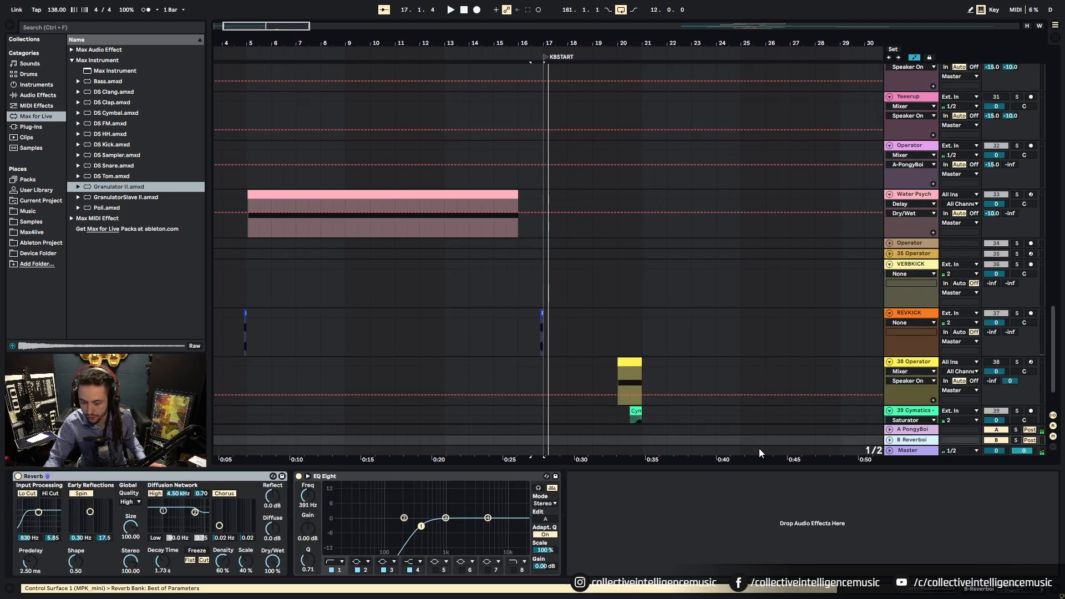
scroll(654, 392, down, 2)
click(667, 358)
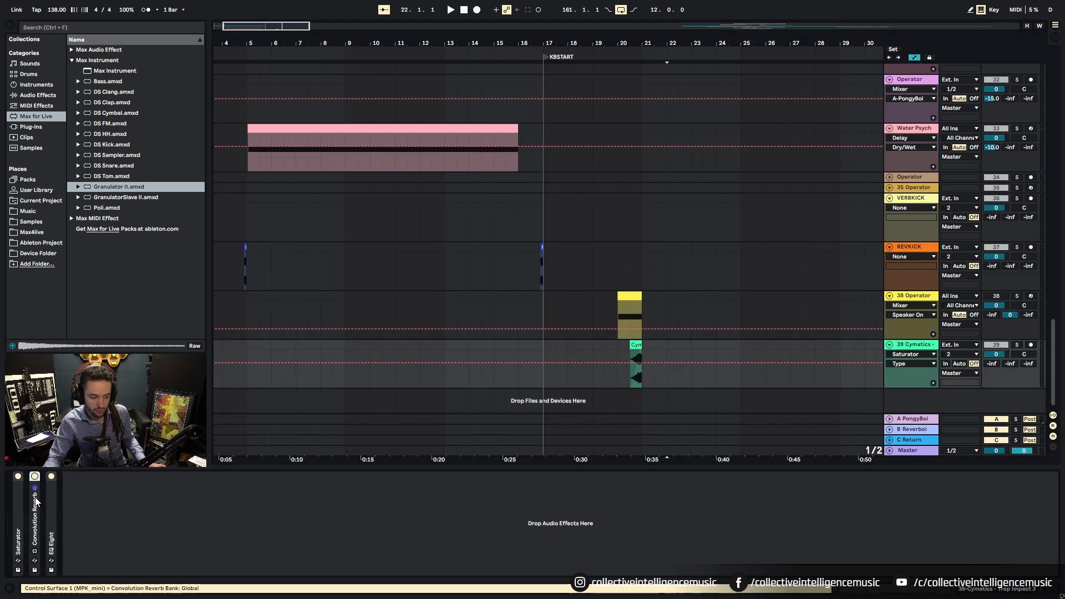
click(913, 441)
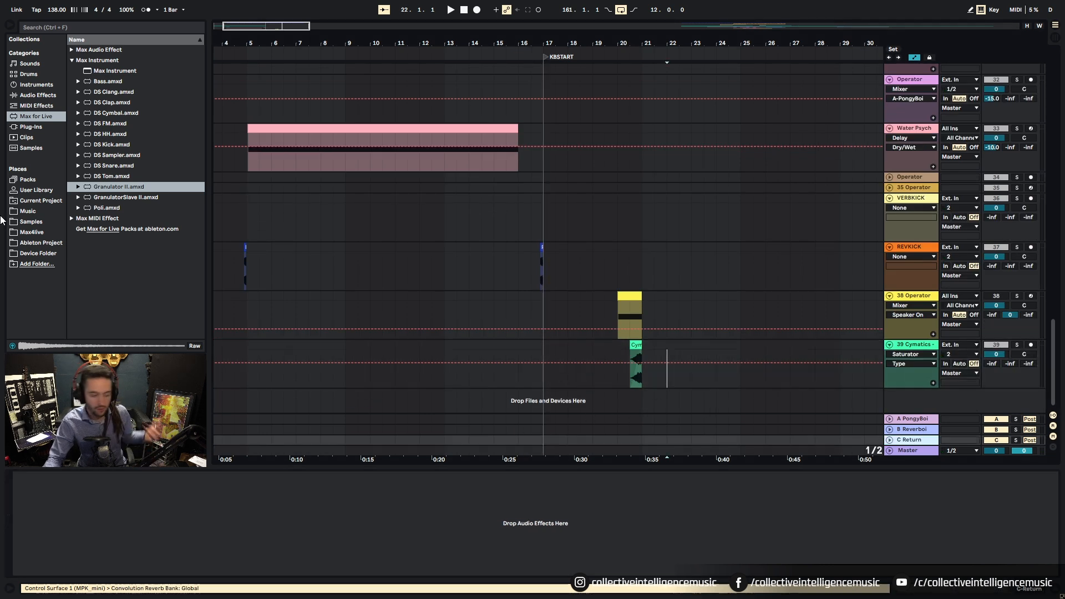
Step: Search 'con' among Max for Live devices and load Convolution Reverb onto return C
click(32, 127)
click(33, 97)
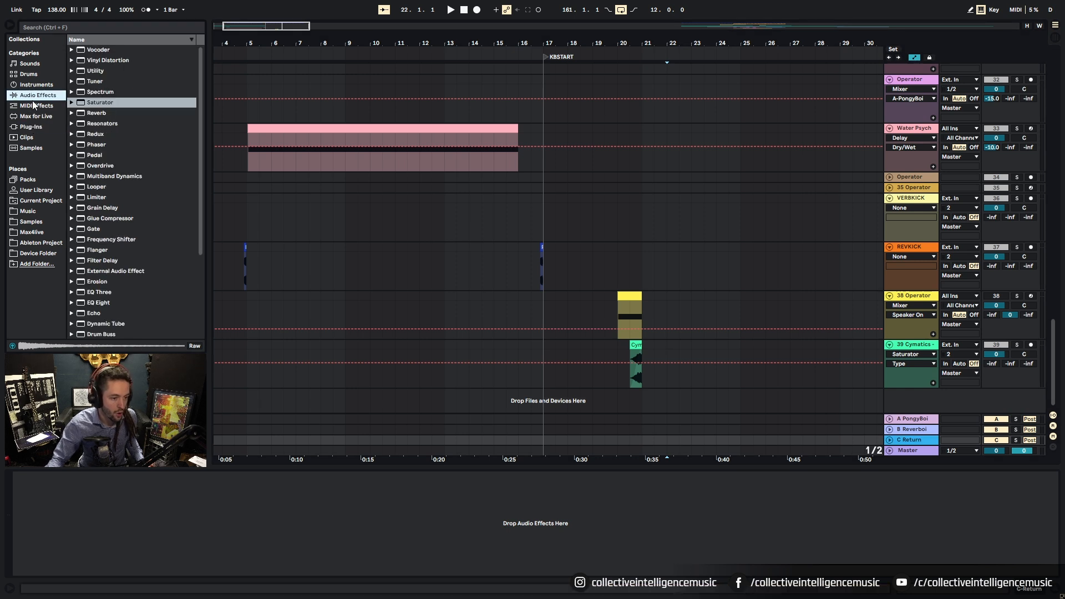
click(28, 115)
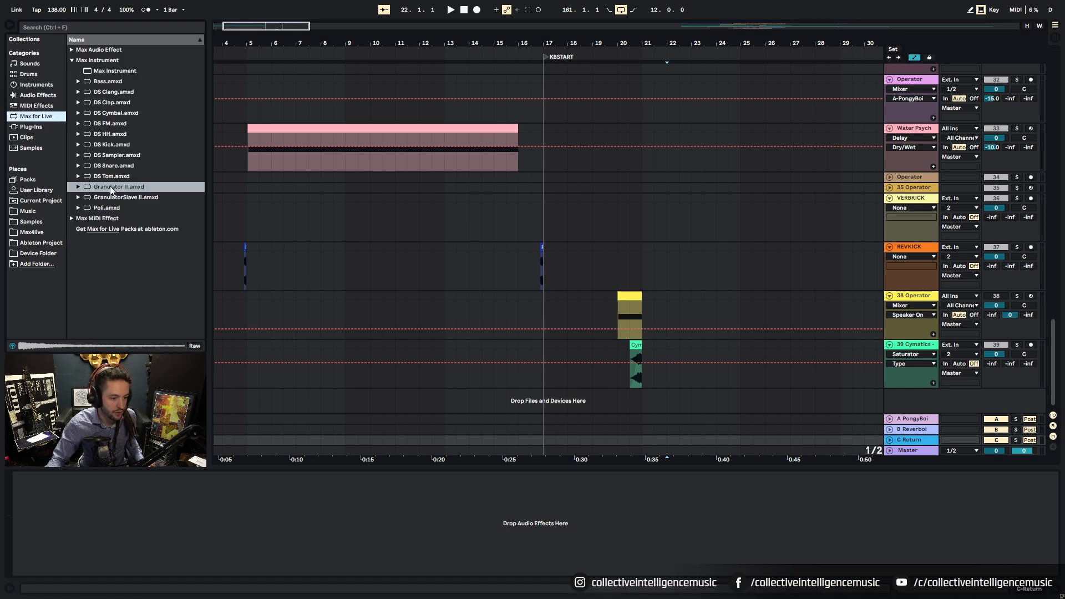
click(69, 27)
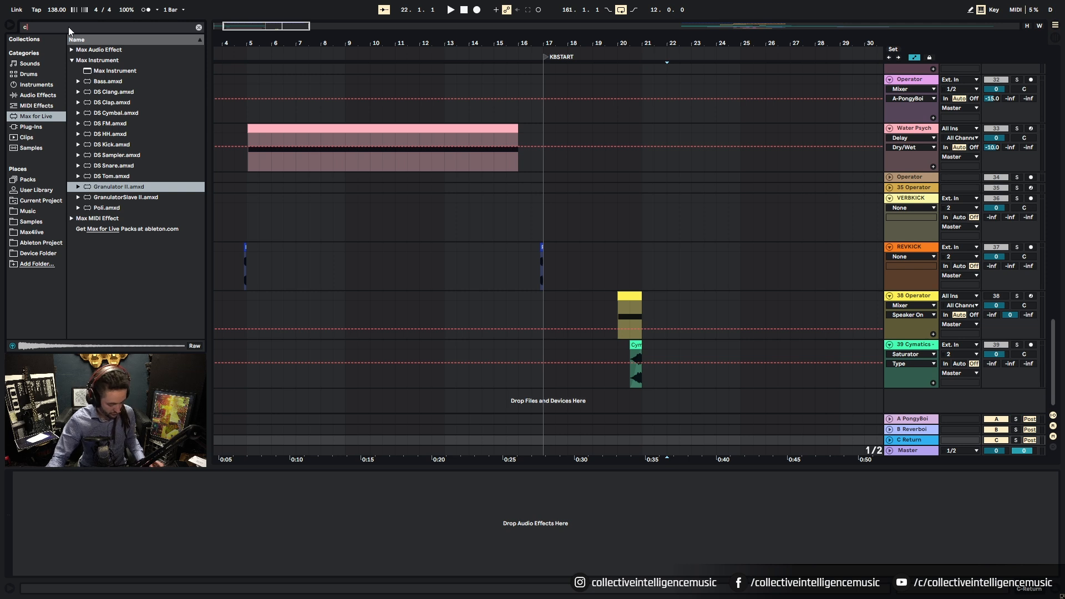
text(con)
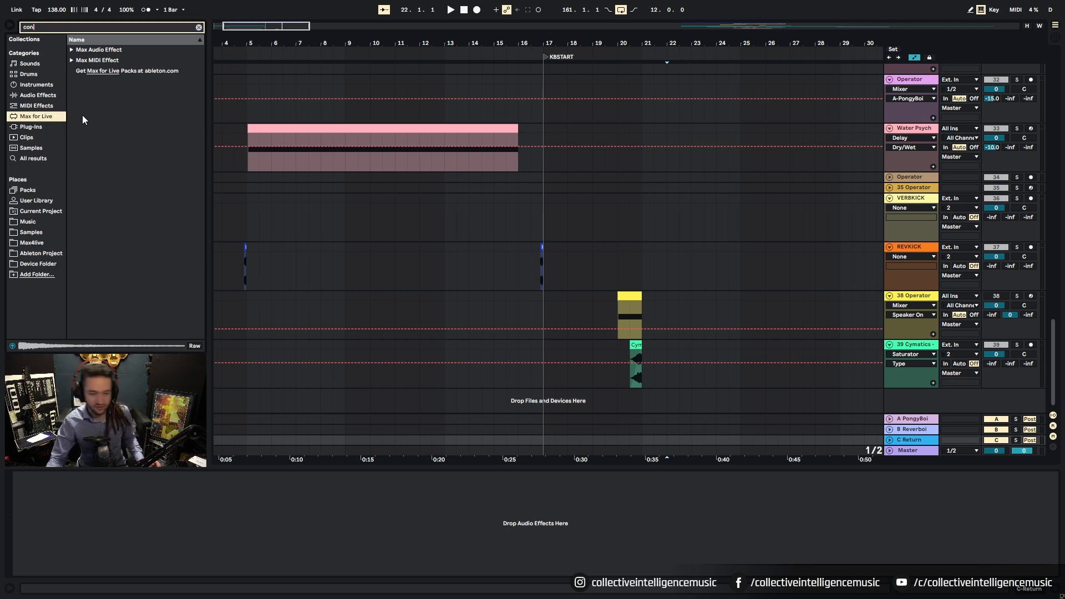
click(72, 60)
click(71, 50)
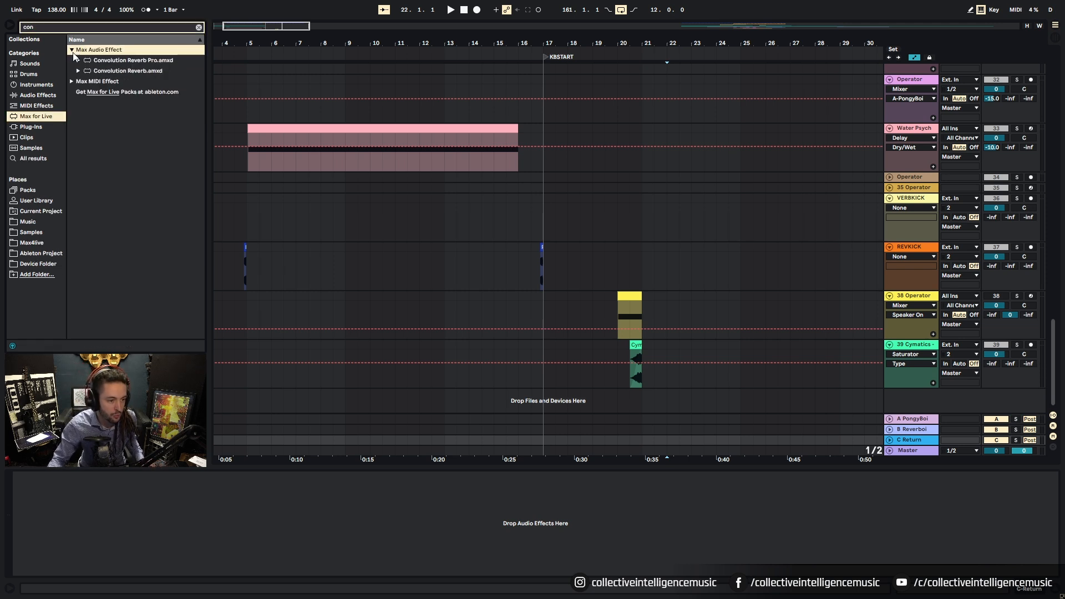
click(81, 65)
click(81, 64)
drag(83, 71, 902, 440)
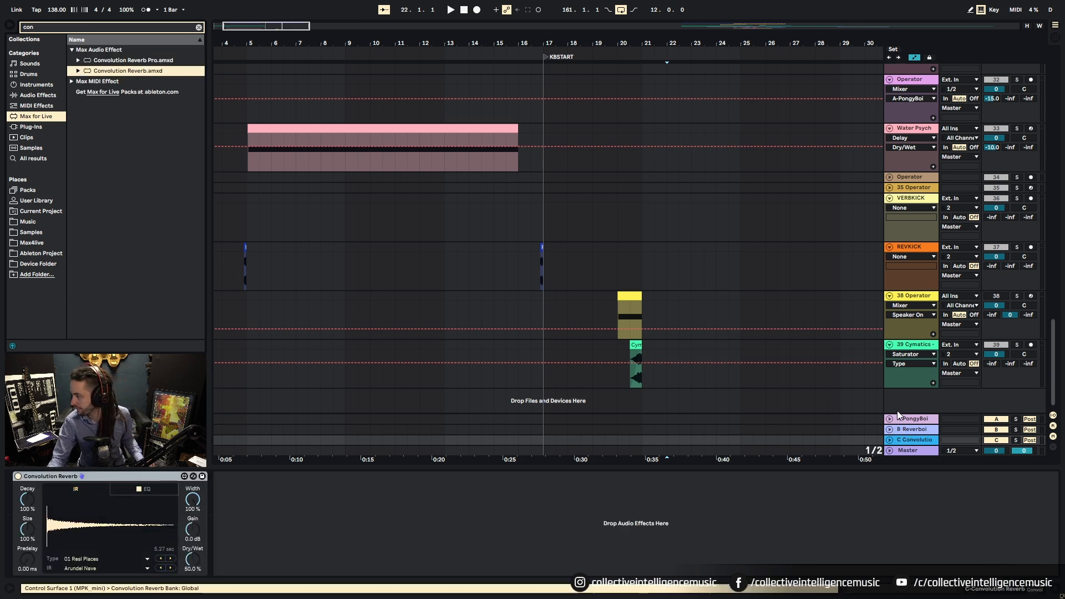
click(97, 565)
Step: Choose the Giant Basilica impulse response and play the Yaw track through the reverb
click(116, 195)
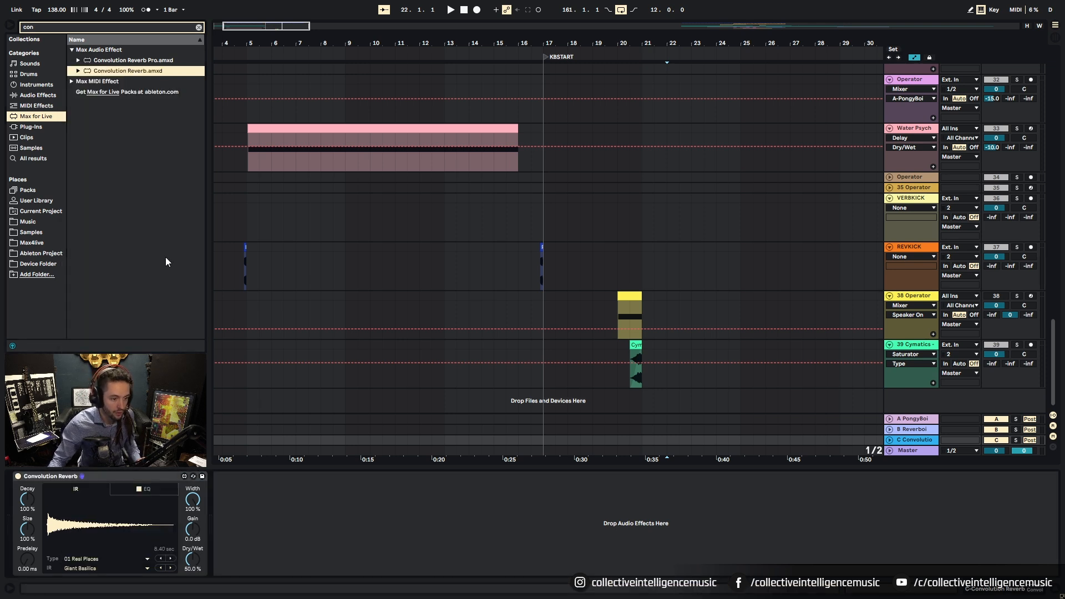
scroll(673, 180, up, 5)
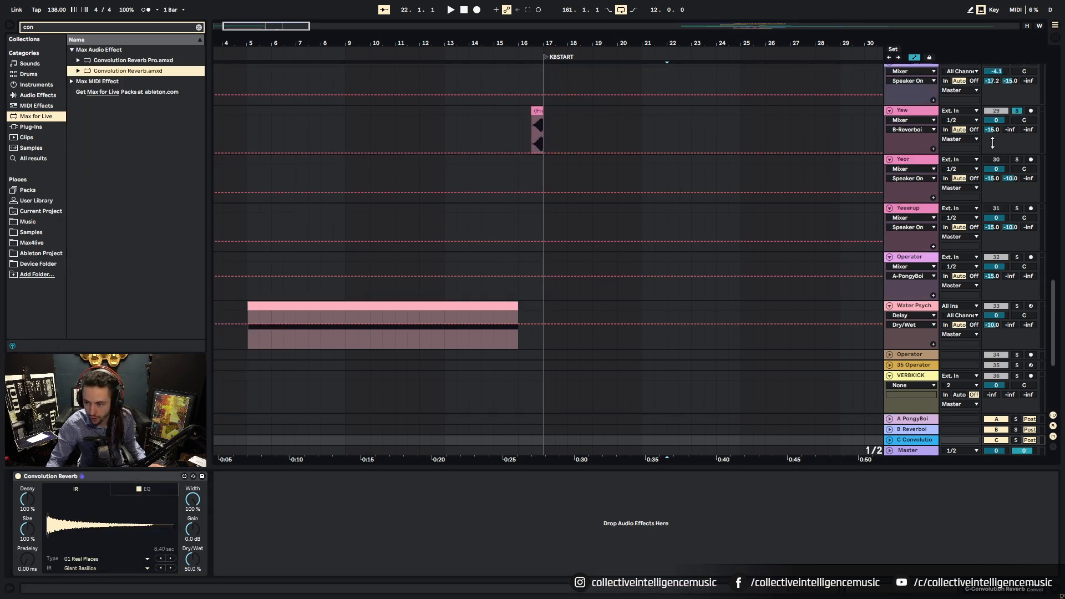
click(541, 140)
key(space)
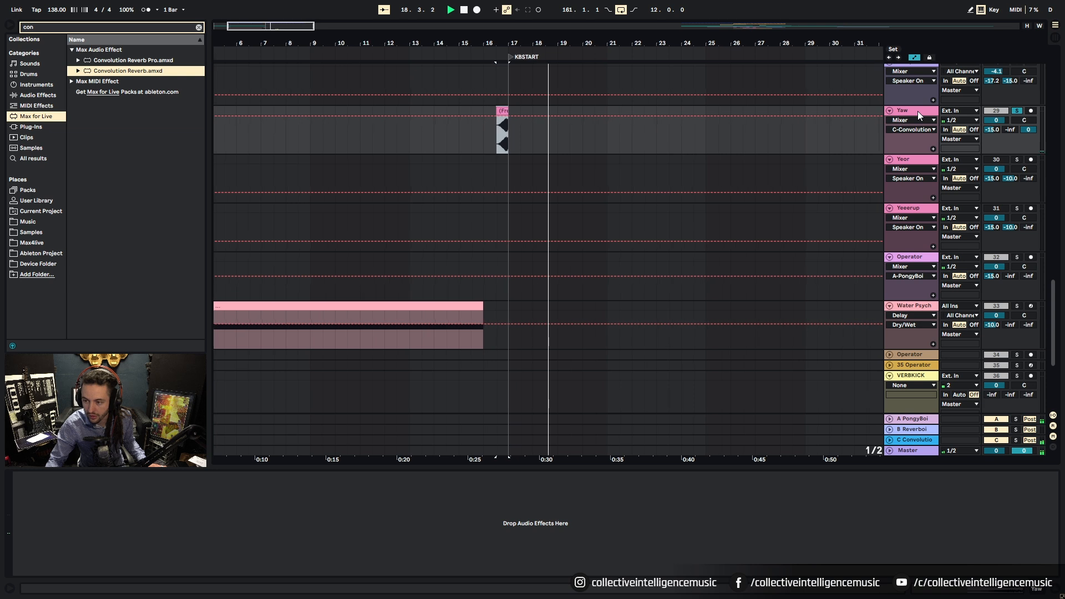
Step: Unsolo Yaw, stop playback and scroll back up to the top tracks
click(1017, 111)
scroll(683, 195, down, 2)
scroll(660, 225, down, 4)
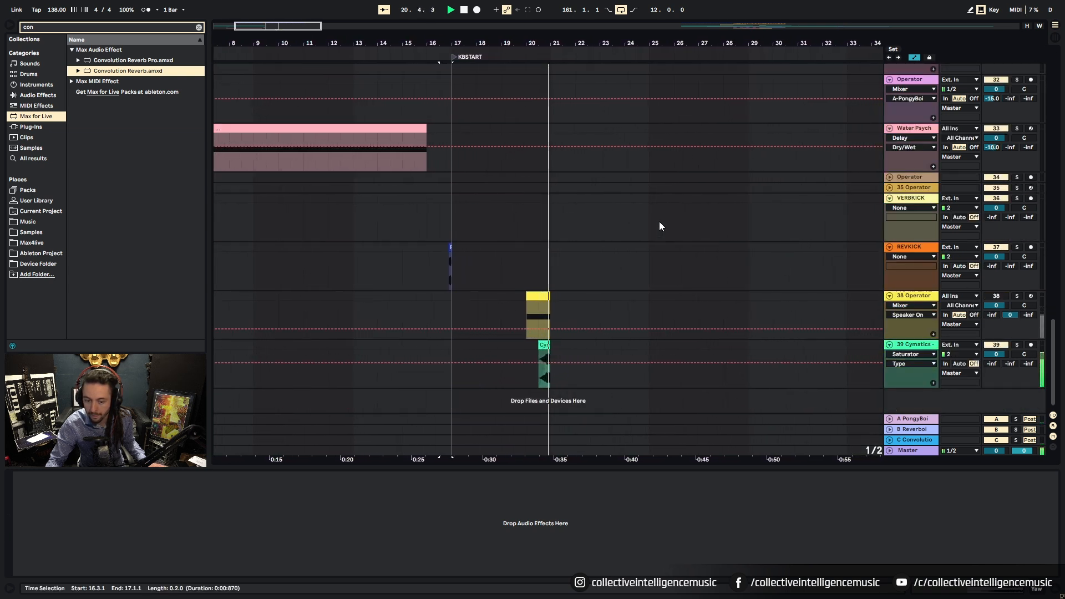
key(space)
scroll(1025, 90, up, 20)
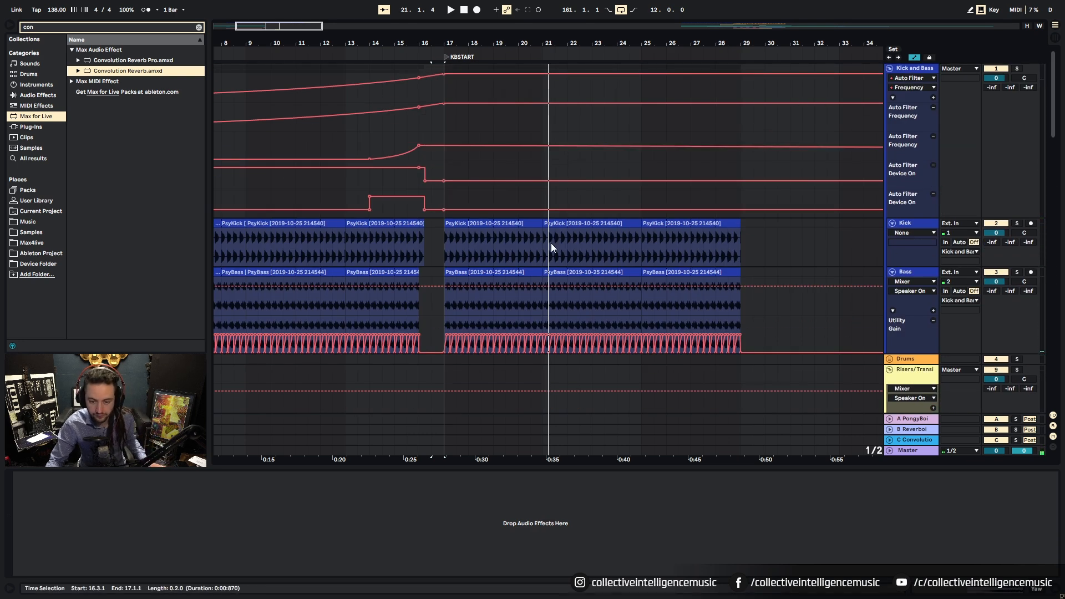
Step: Show the Kick and Bass Auto Filter on/off automation and draw an On pulse at bar 20
click(919, 87)
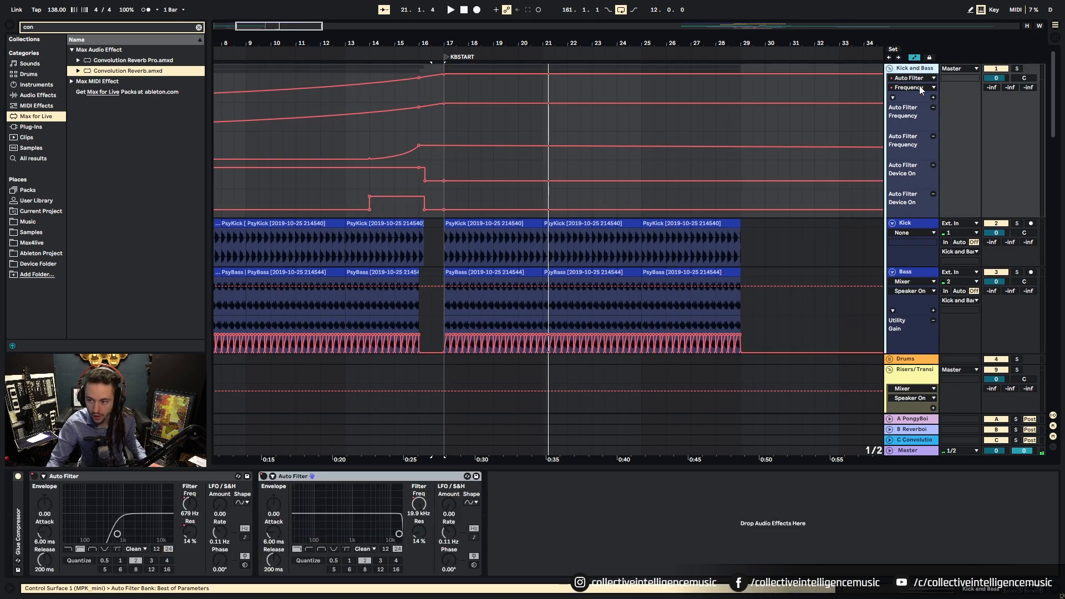
right_click(419, 507)
click(433, 513)
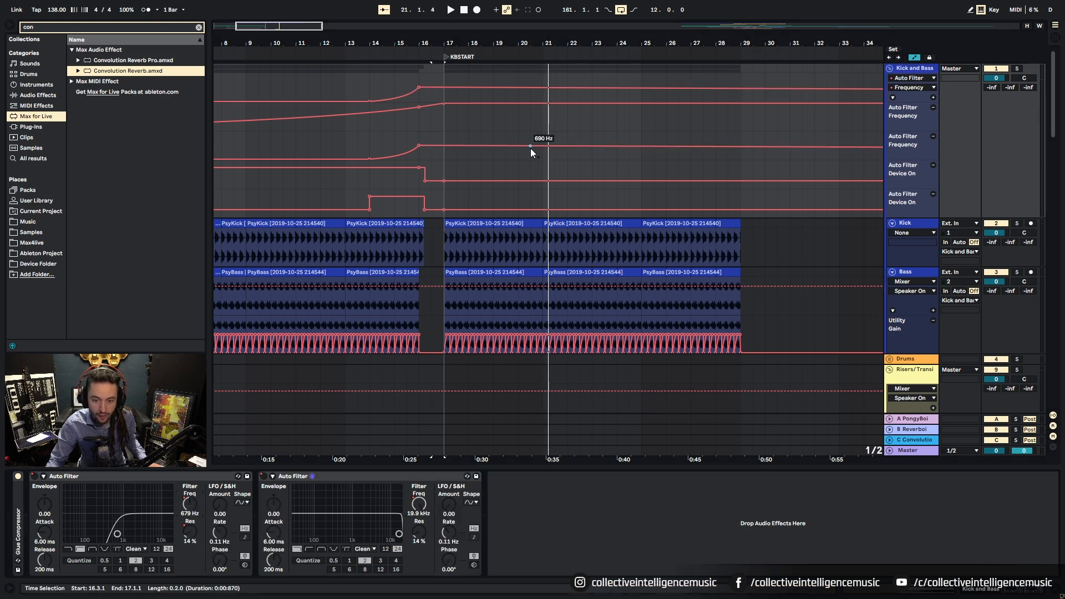
click(61, 476)
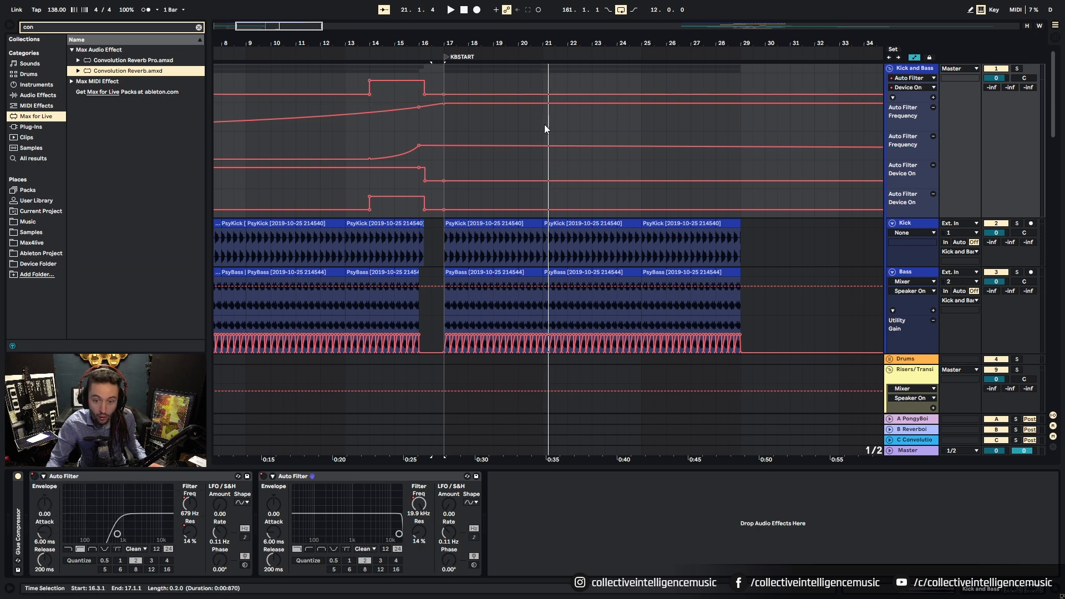
click(530, 95)
click(542, 95)
drag(537, 95, 531, 74)
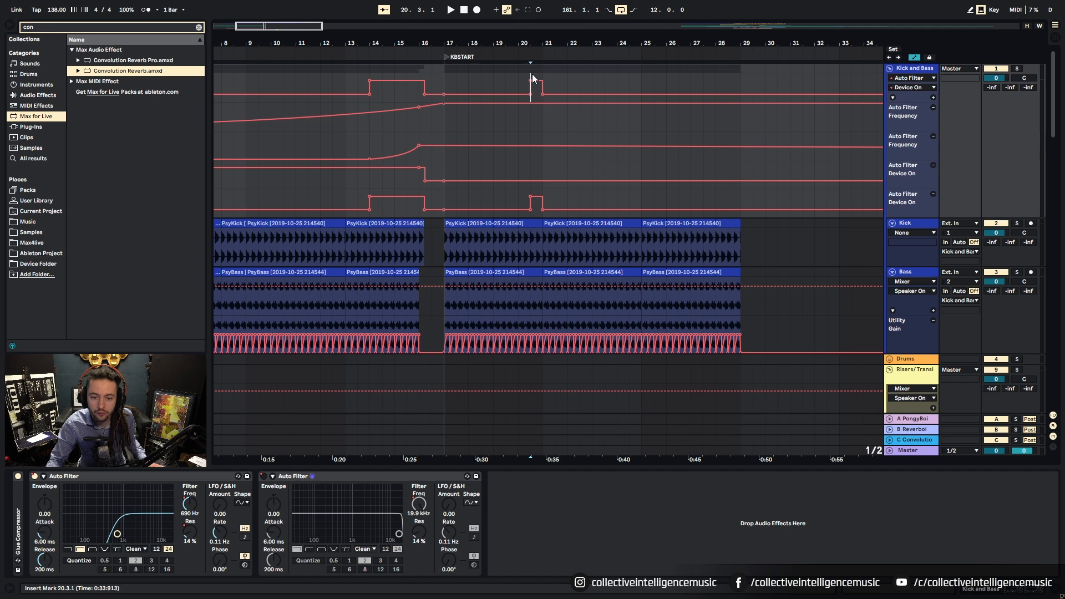
key(space)
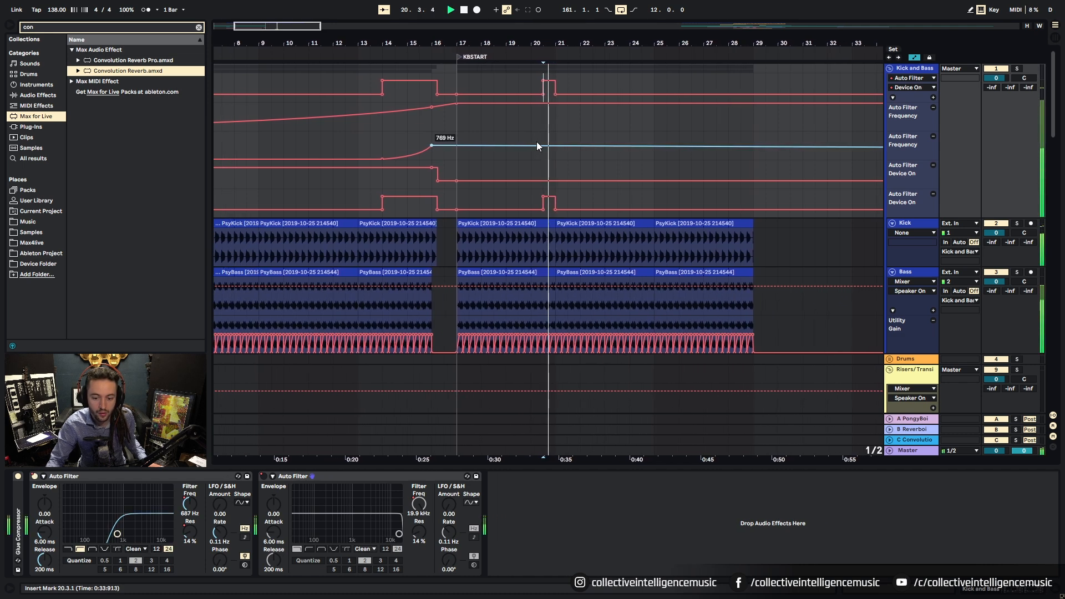
key(space)
Step: Make the filter switch on slightly earlier and audition from bar 19.3
click(523, 210)
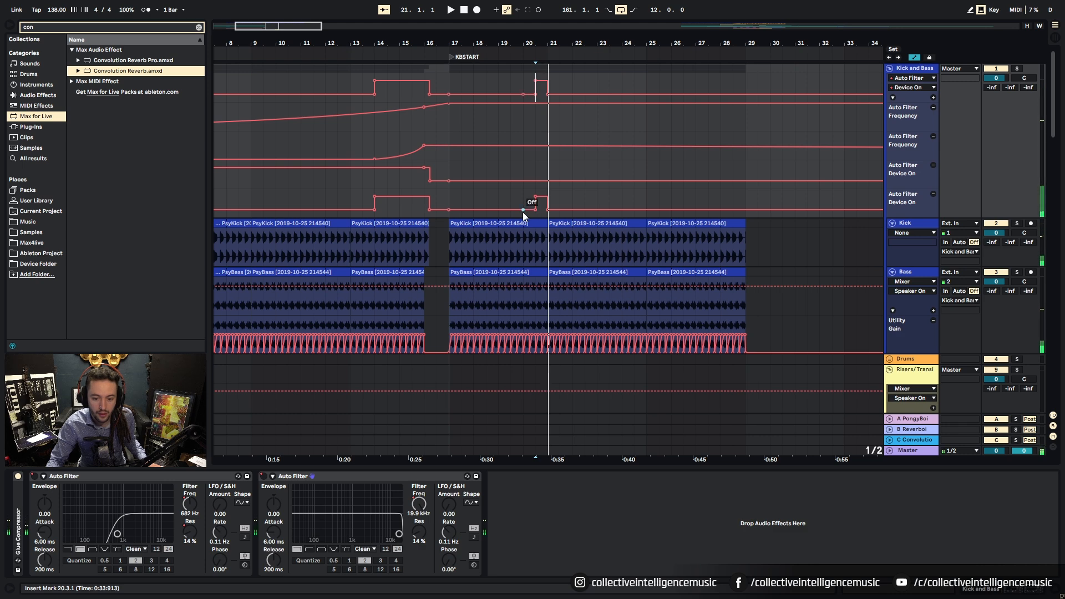
drag(535, 209, 523, 196)
click(510, 76)
key(space)
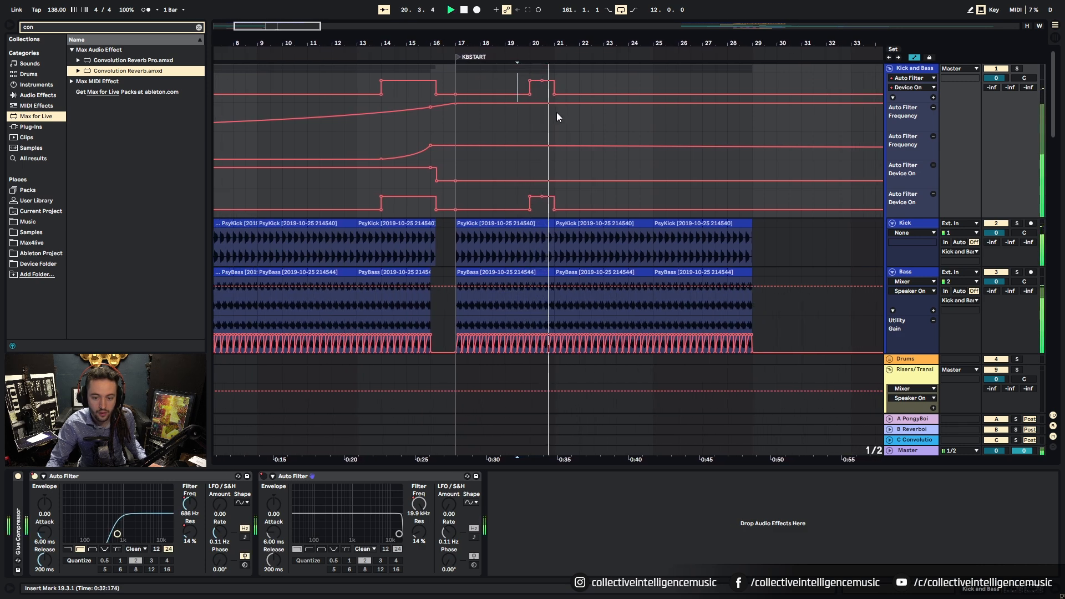
key(space)
key(space)
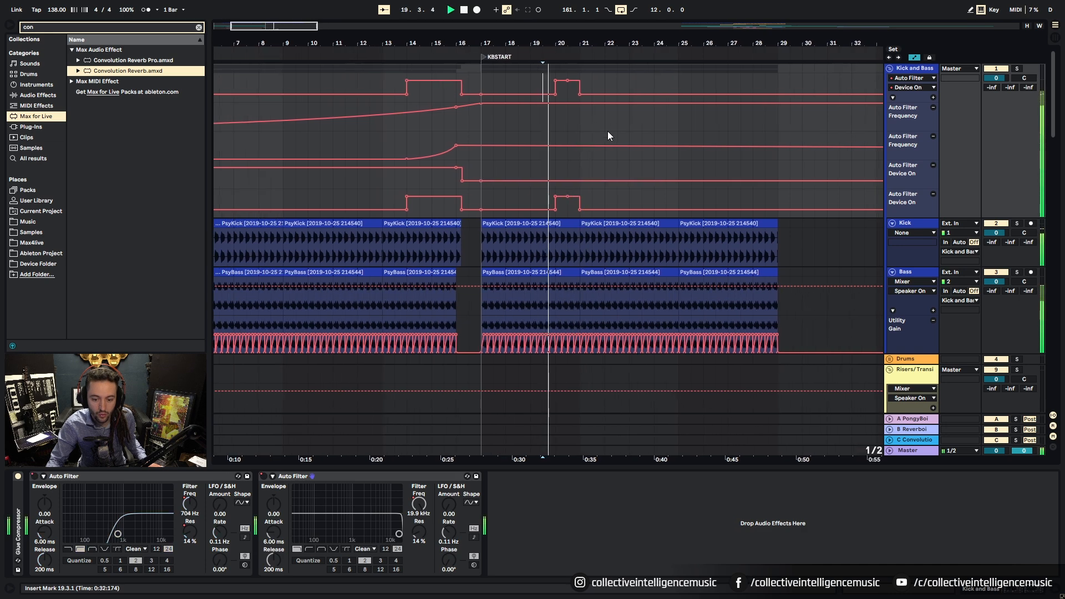
scroll(547, 296, up, 5)
key(space)
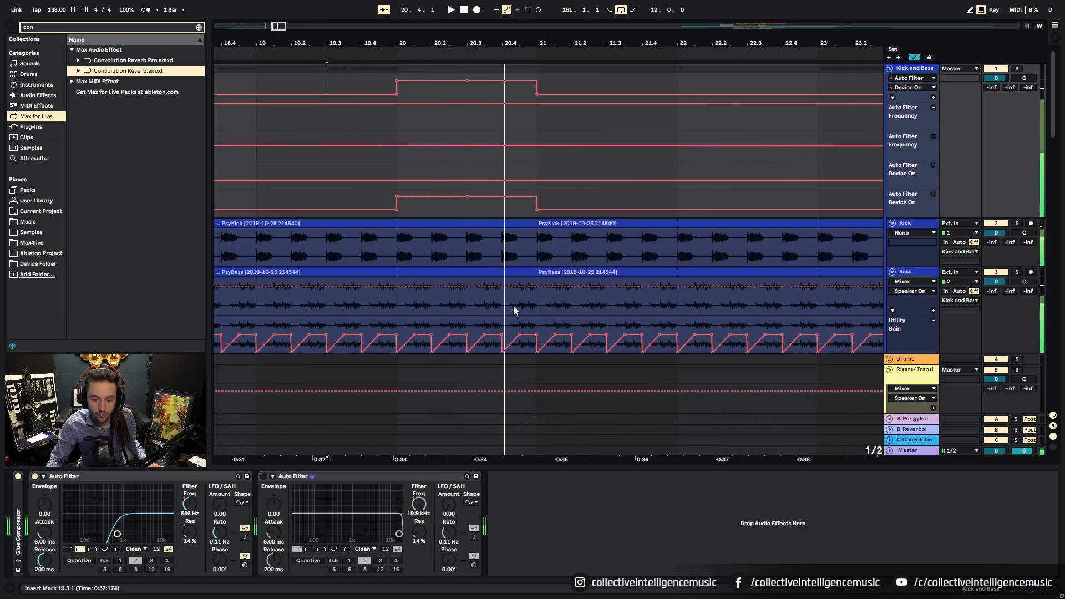
Step: Trim the PsyBass clip end to 20.4.1 on a 1/32 grid
right_click(513, 305)
click(616, 446)
drag(535, 274, 504, 286)
Step: Copy the PsyKick clip onto the REVKICK track at 20.4.3
scroll(503, 282, down, 1)
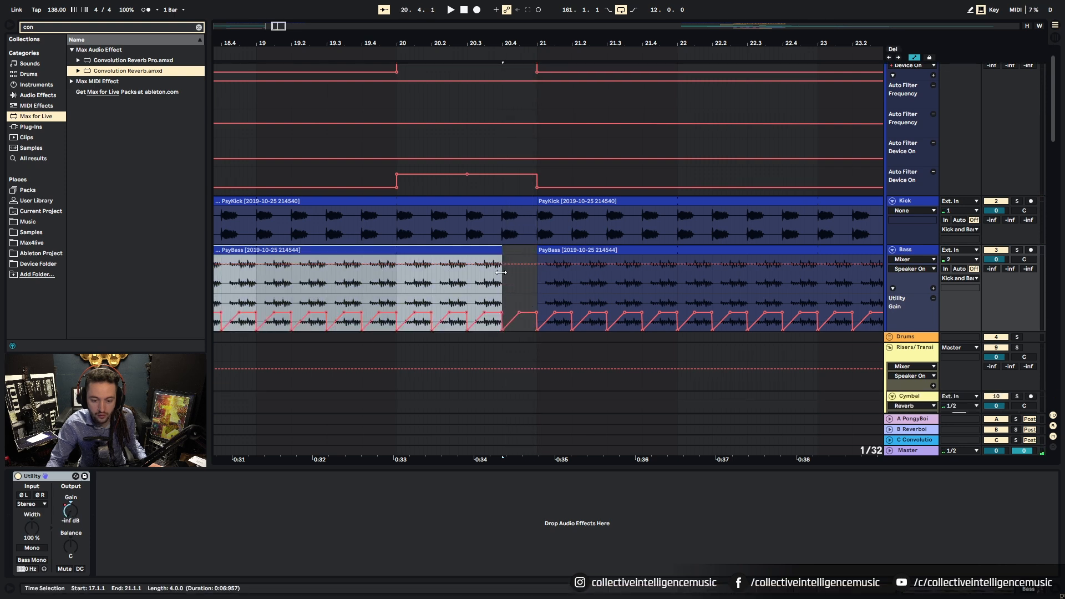
scroll(505, 258, down, 3)
scroll(562, 311, down, 5)
drag(623, 47, 620, 12)
scroll(473, 366, down, 6)
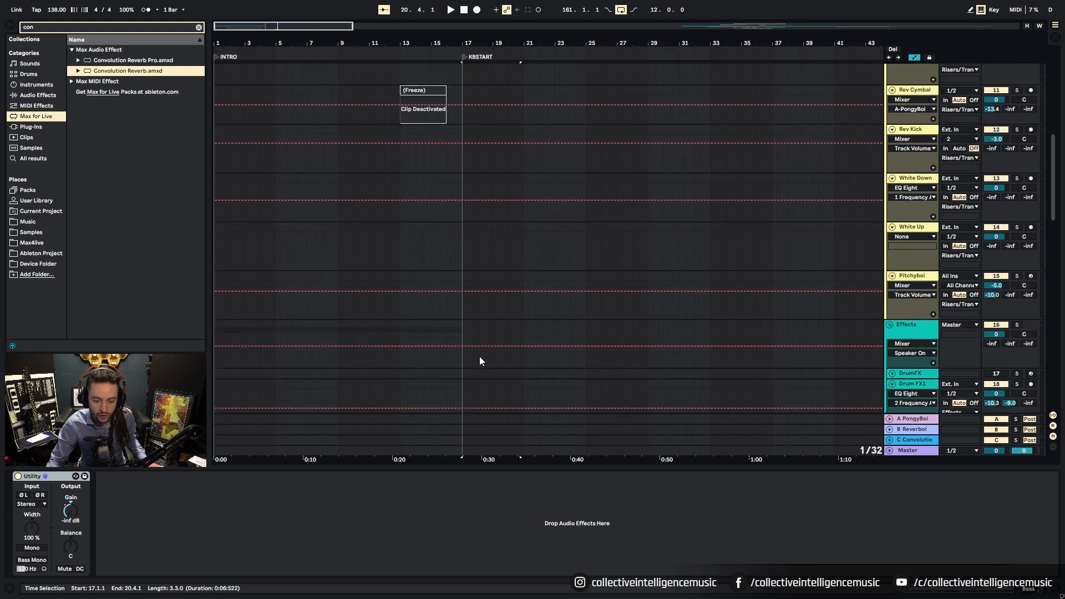
drag(1053, 212, 1053, 424)
drag(513, 45, 514, 65)
drag(364, 249, 460, 252)
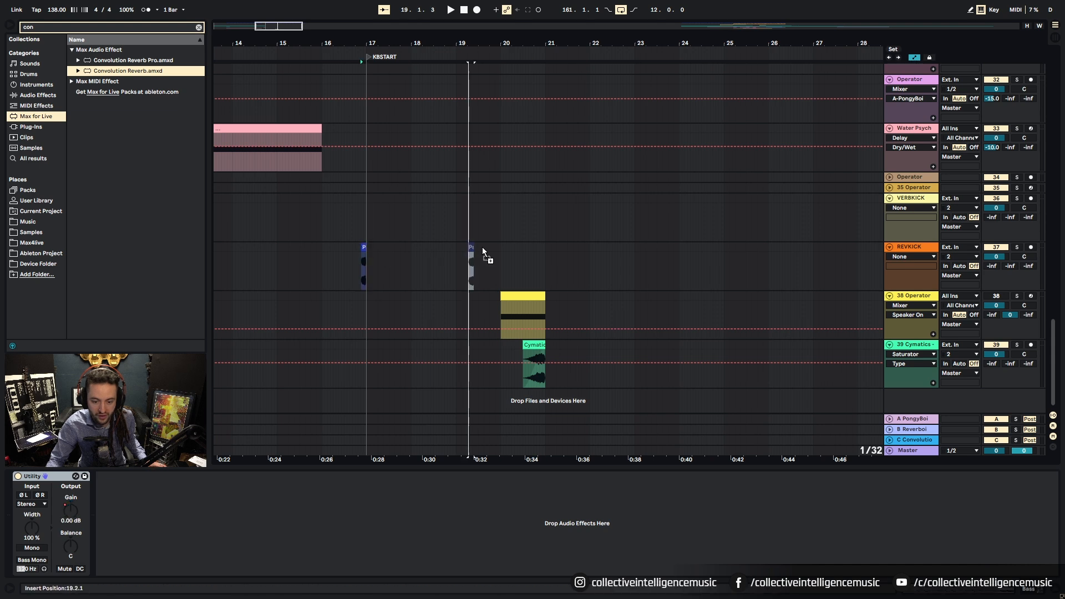
drag(535, 253, 537, 248)
scroll(534, 170, up, 5)
click(520, 274)
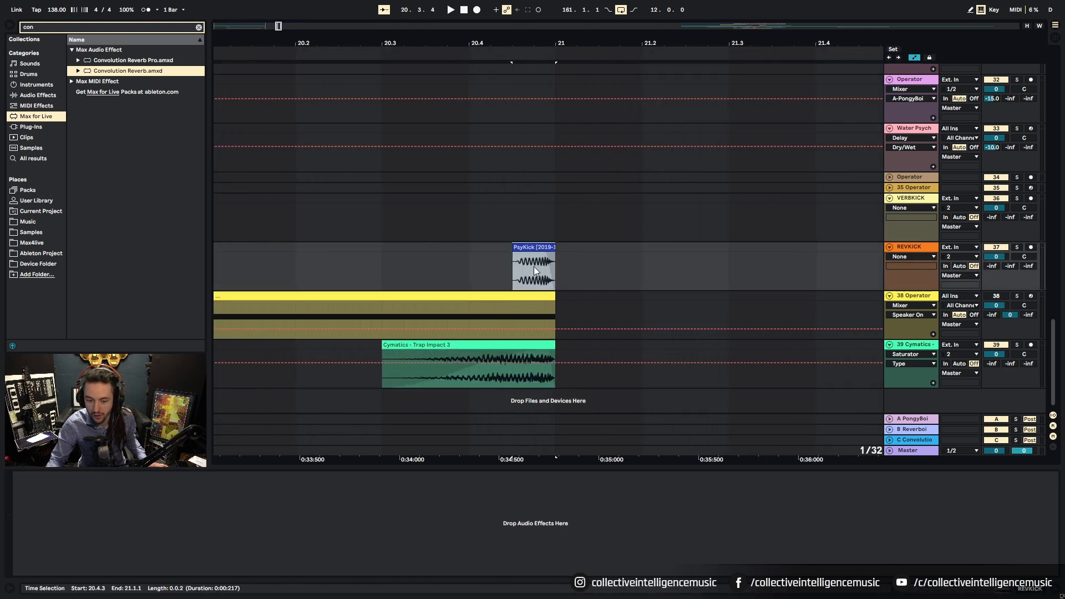
Step: Pull the Kick and Bass filter frequency down between bars 20 and 21 and play to check the sweep
scroll(1054, 372, up, 15)
key(minus)
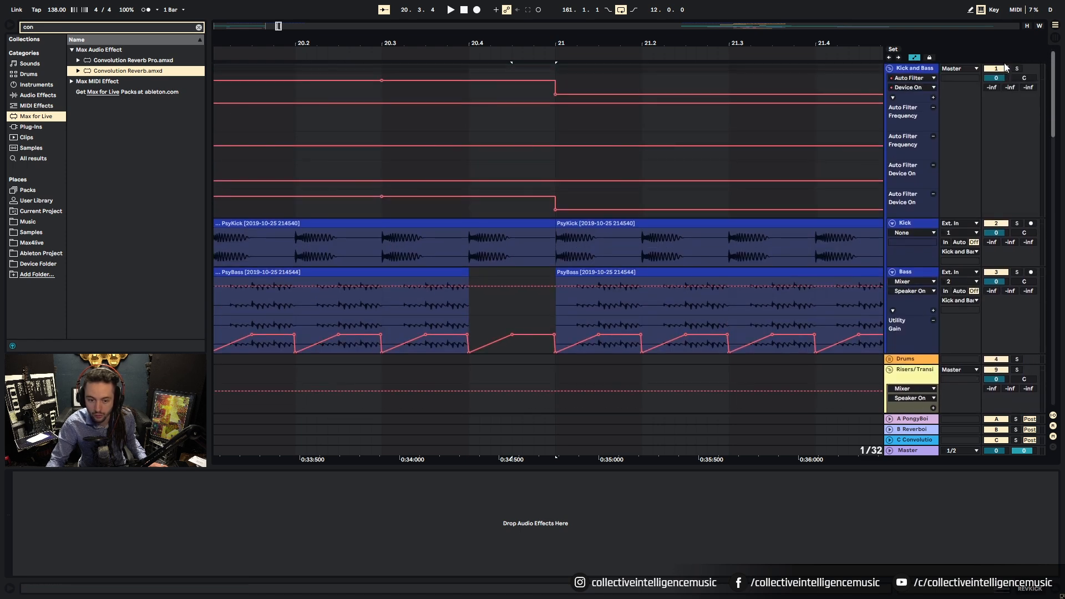
drag(530, 43, 531, 38)
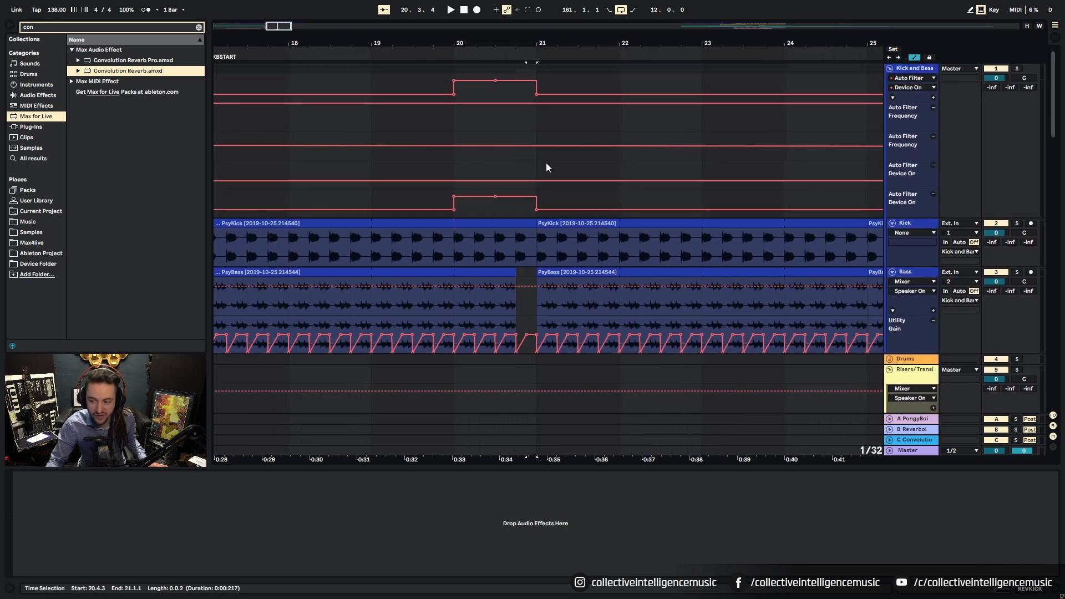
click(904, 71)
click(201, 514)
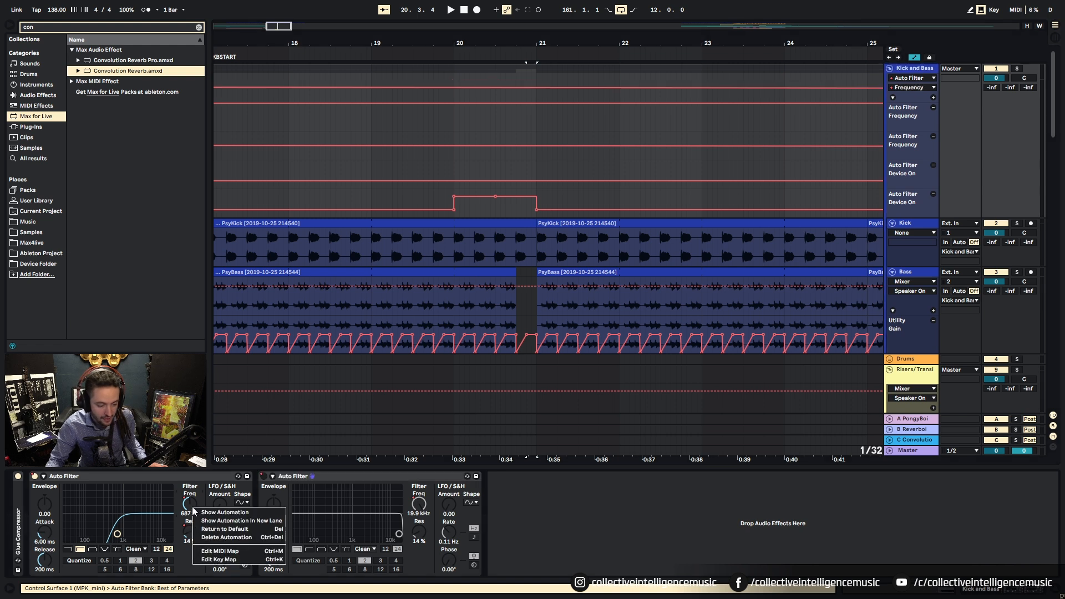
right_click(457, 81)
click(549, 175)
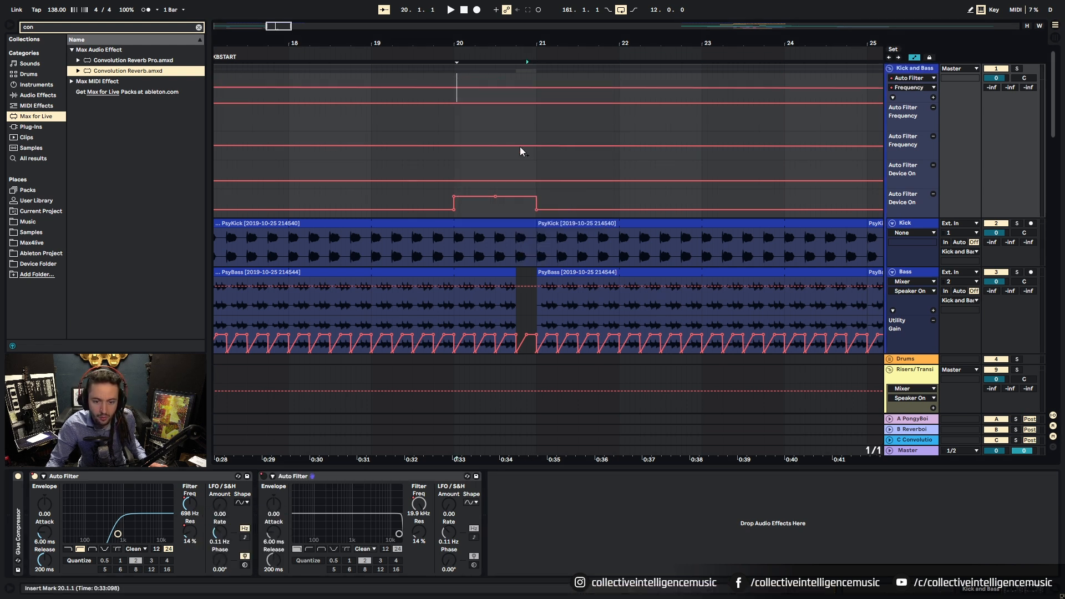
drag(530, 89, 530, 96)
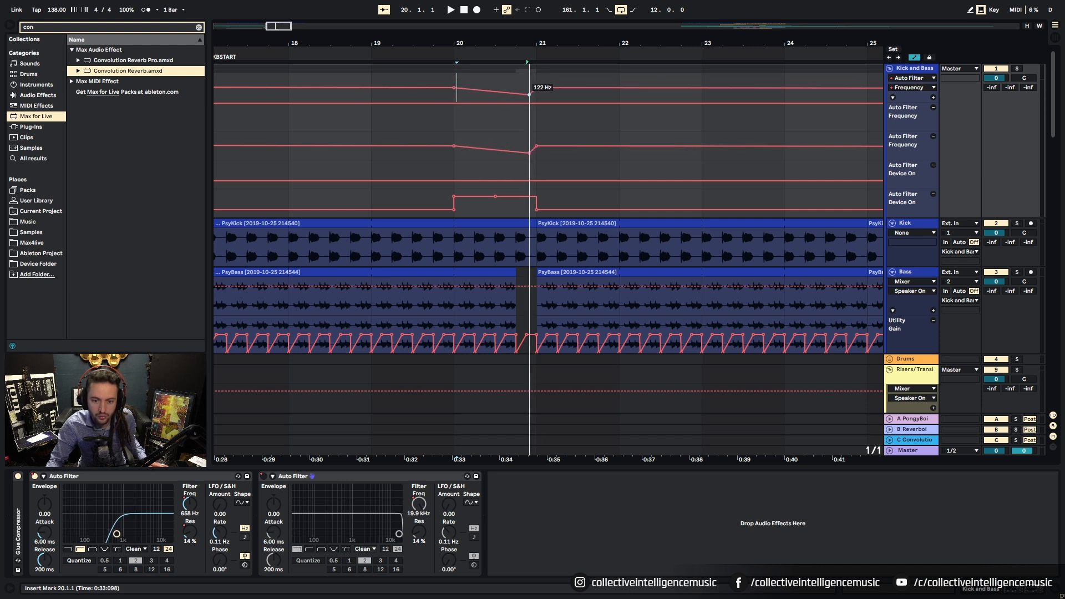
key(space)
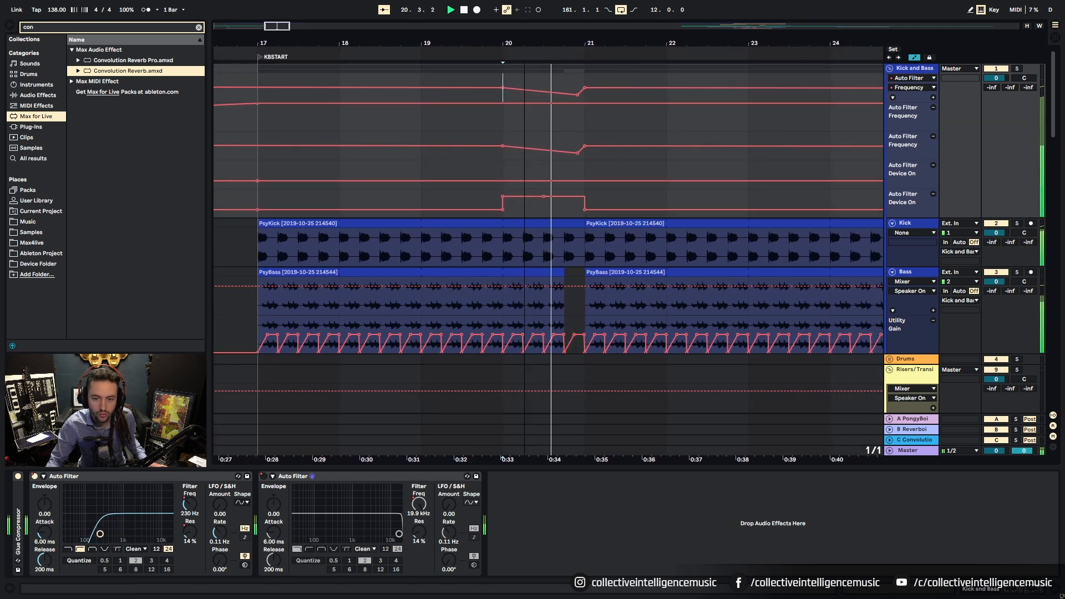
key(space)
key(minus)
key(minus)
key(minus)
click(902, 70)
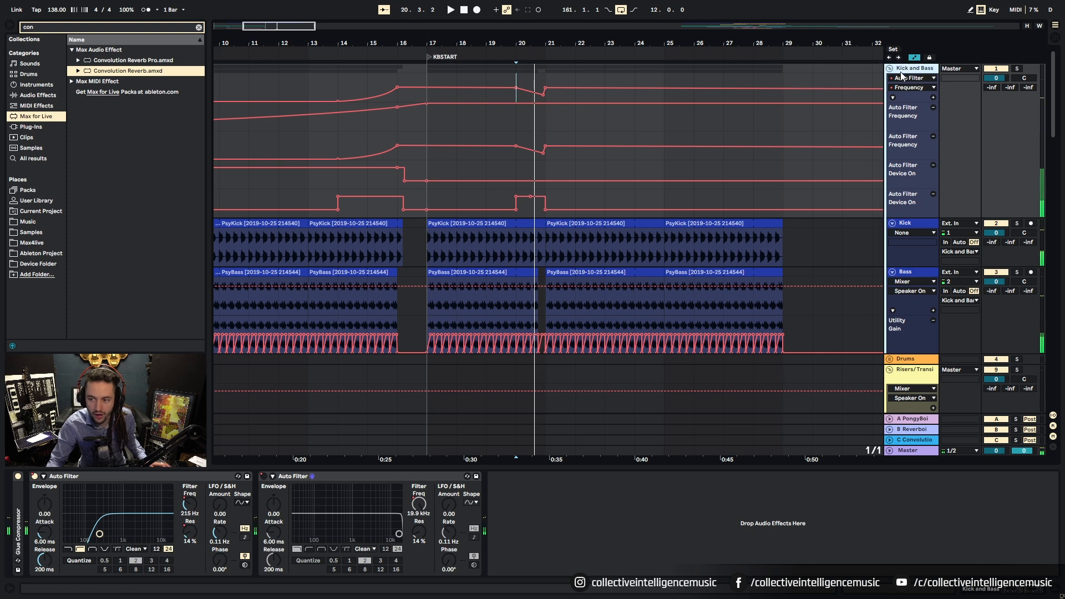
Step: Search 'red' for Redux and show its Downsample automation on the Kick and Bass group
click(198, 27)
text(red)
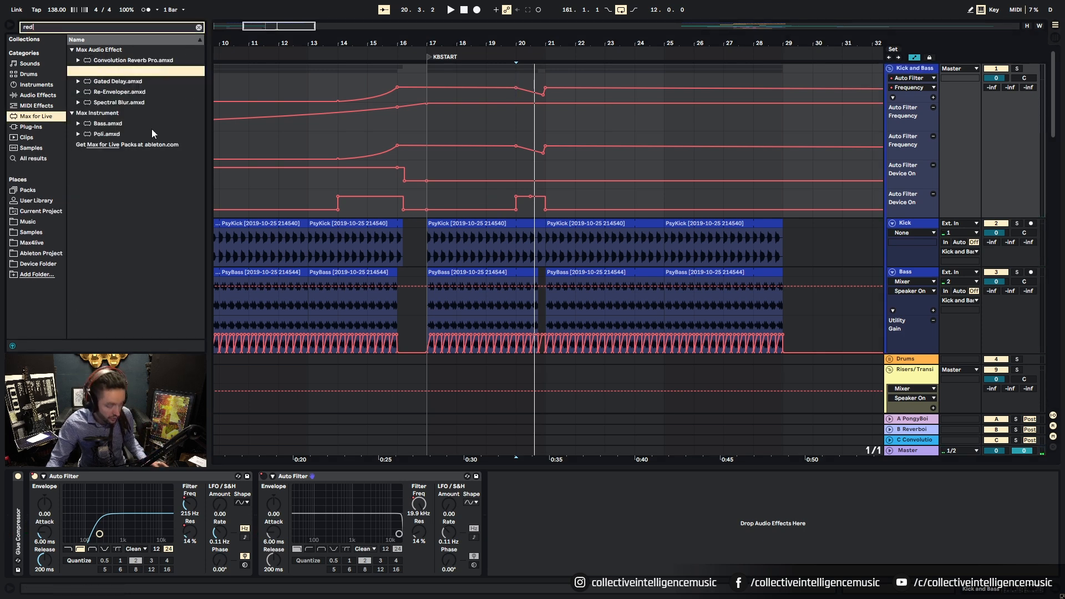
click(33, 96)
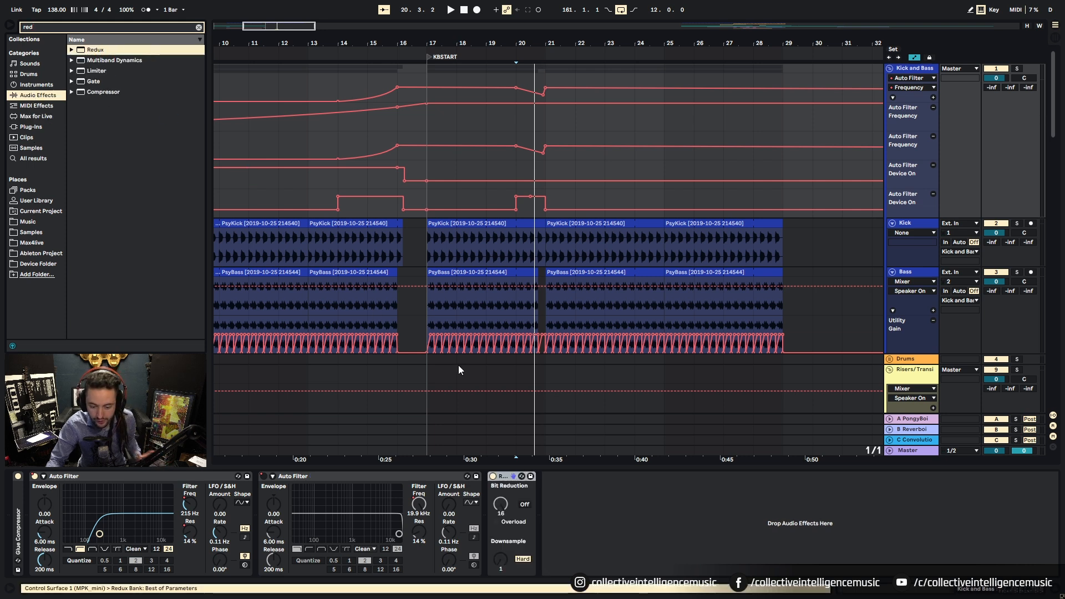
right_click(502, 560)
click(527, 524)
Step: Zoom in around bar 20 and play back to hear the downsample jump toward bar 21
drag(542, 42, 552, 102)
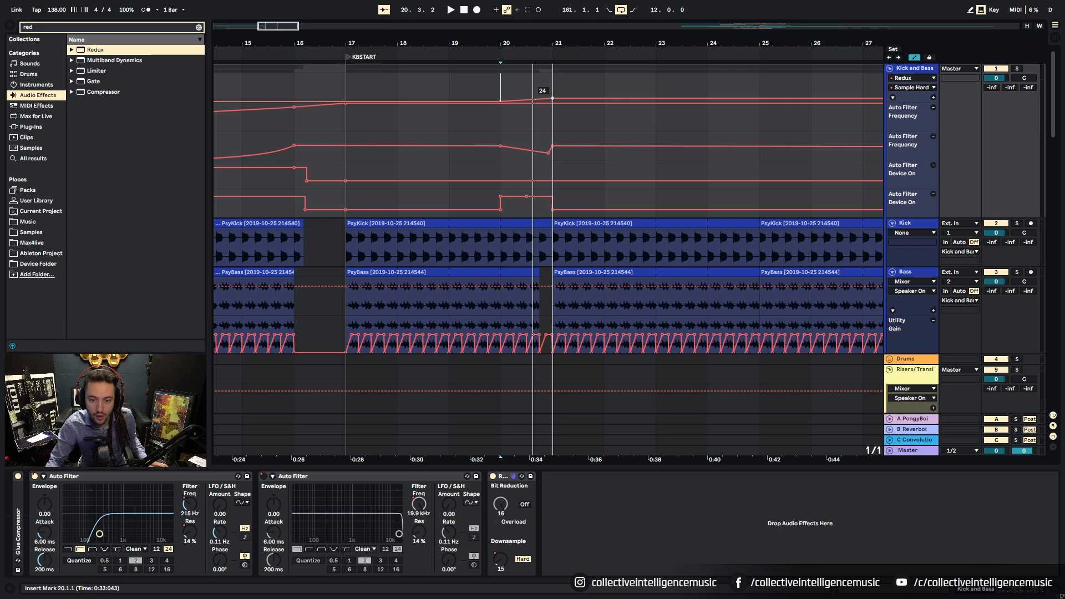
key(space)
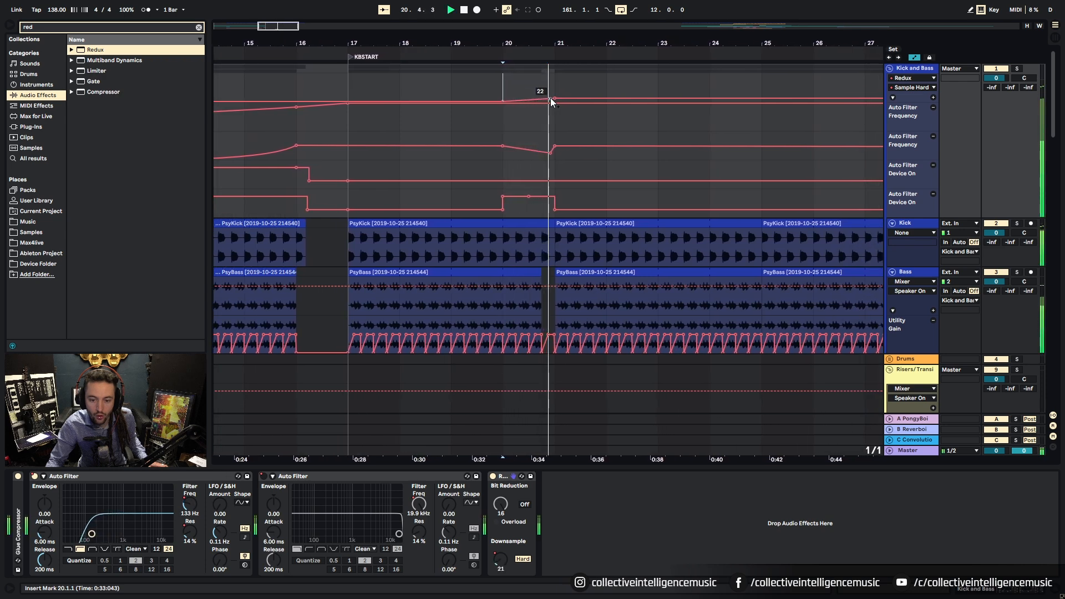
key(space)
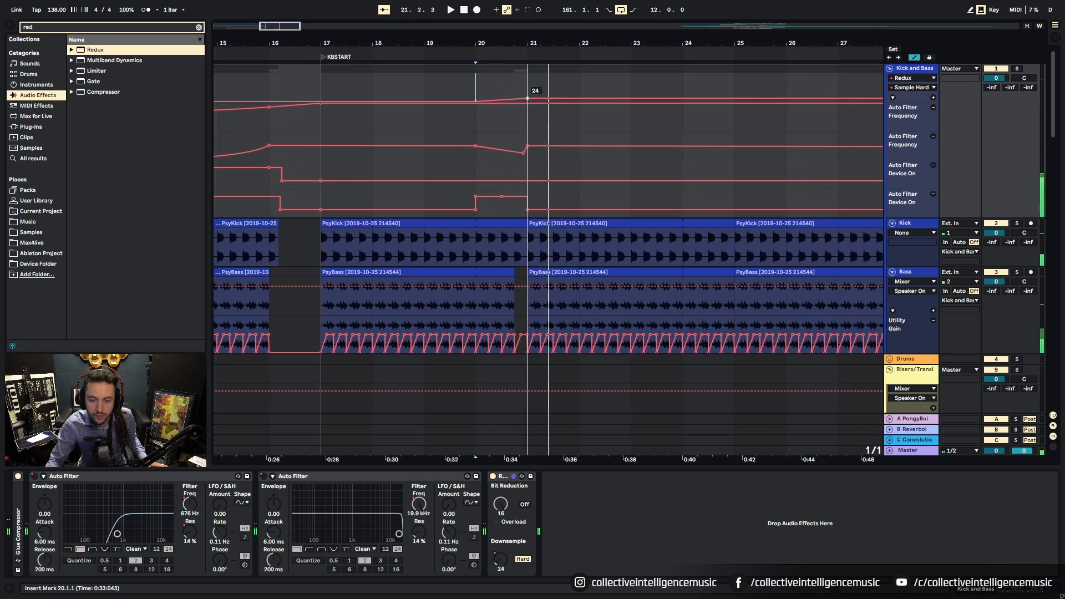
key(space)
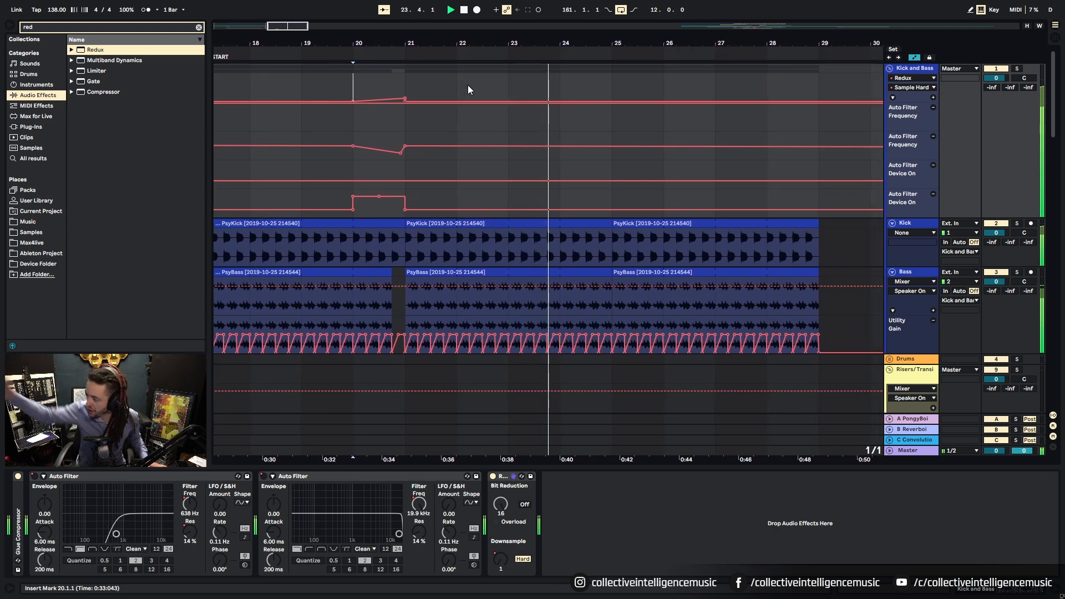
key(space)
Step: Zoom out to the whole song, solo the Drums group and play it from bar 161
double_click(502, 43)
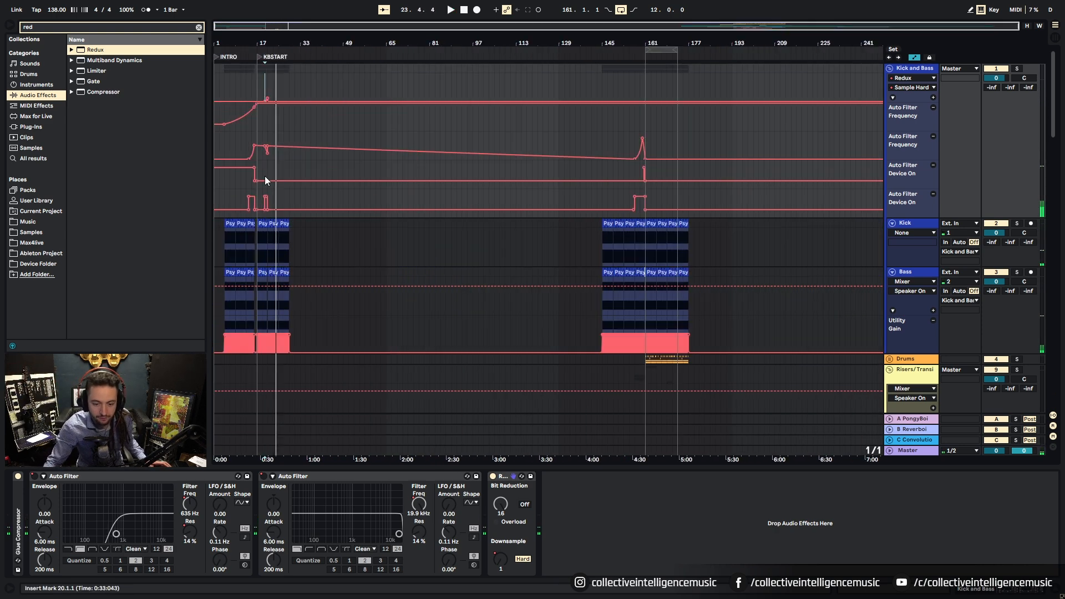
right_click(364, 256)
key(Escape)
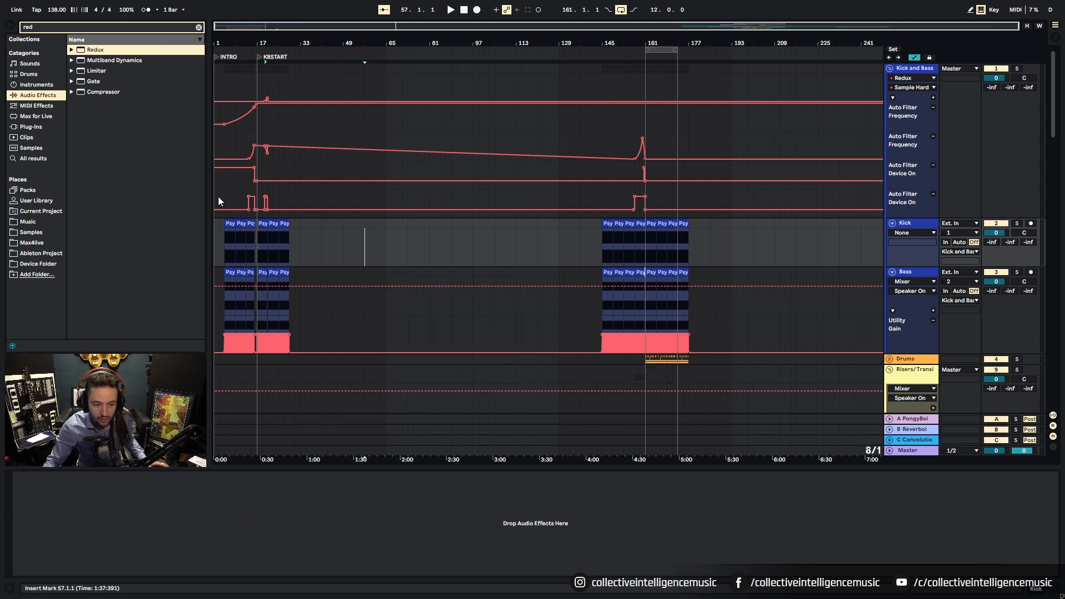
click(218, 198)
scroll(374, 297, down, 4)
click(647, 289)
click(1017, 293)
key(space)
Step: Expand the Drums group and solo the Open Hat and 16ths tracks to audition the hats
click(889, 292)
scroll(728, 341, down, 3)
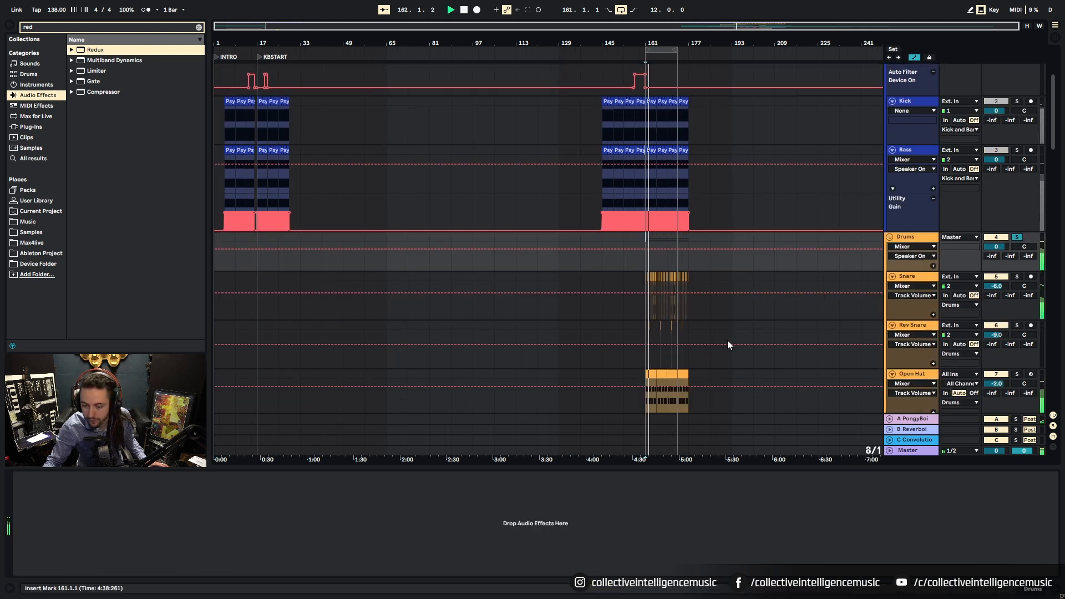
click(646, 378)
click(1017, 375)
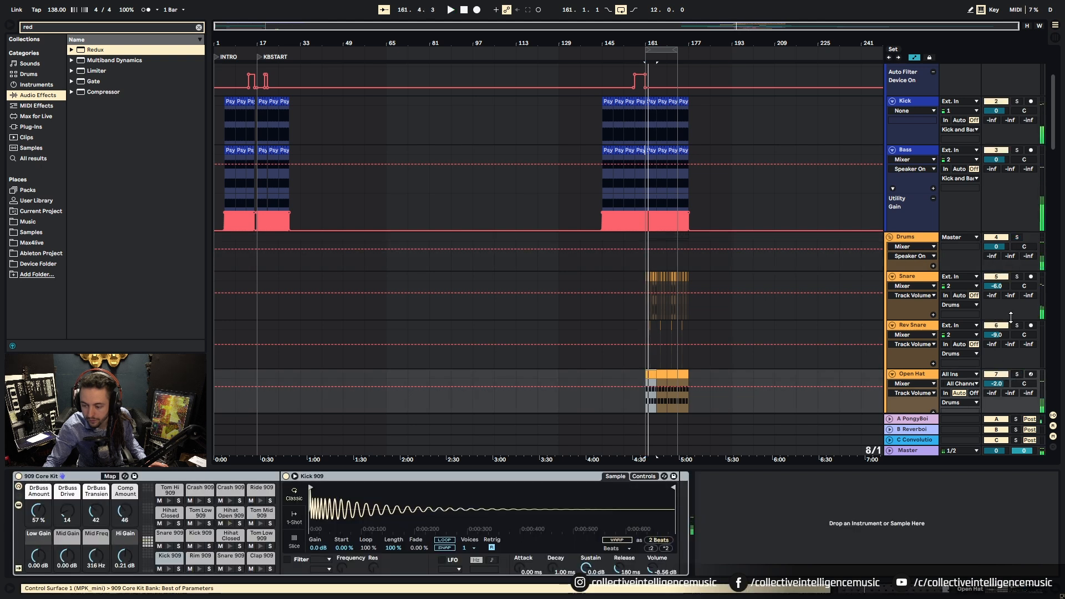
scroll(1029, 361, down, 4)
click(1017, 335)
key(space)
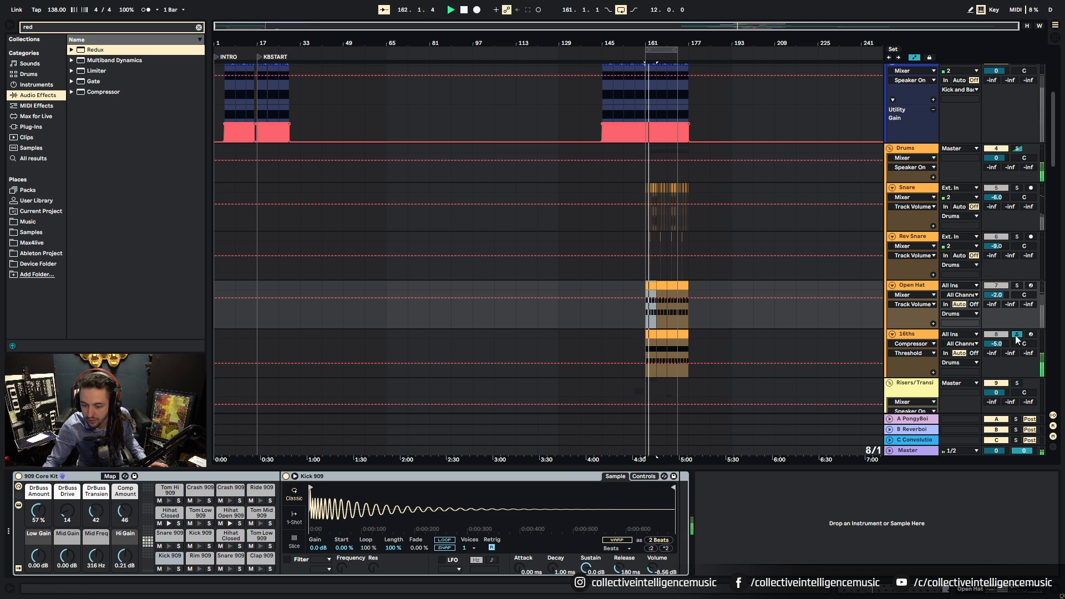
key(space)
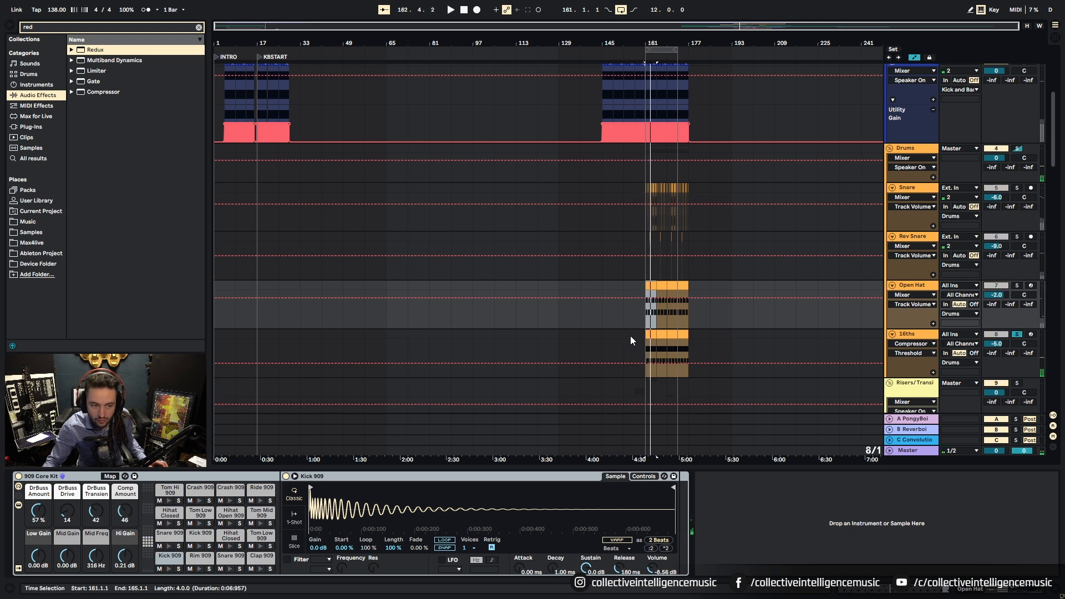
Step: Copy the 16ths clip into the intro at bars 25 and 21 using a one-bar grid
drag(651, 335, 283, 336)
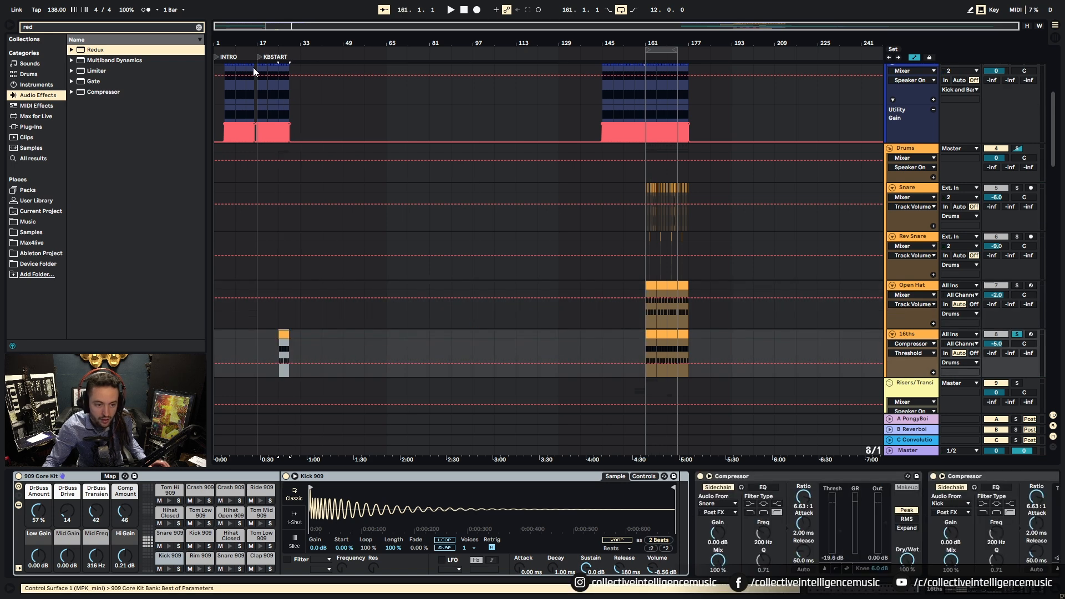
scroll(251, 76, up, 10)
right_click(503, 340)
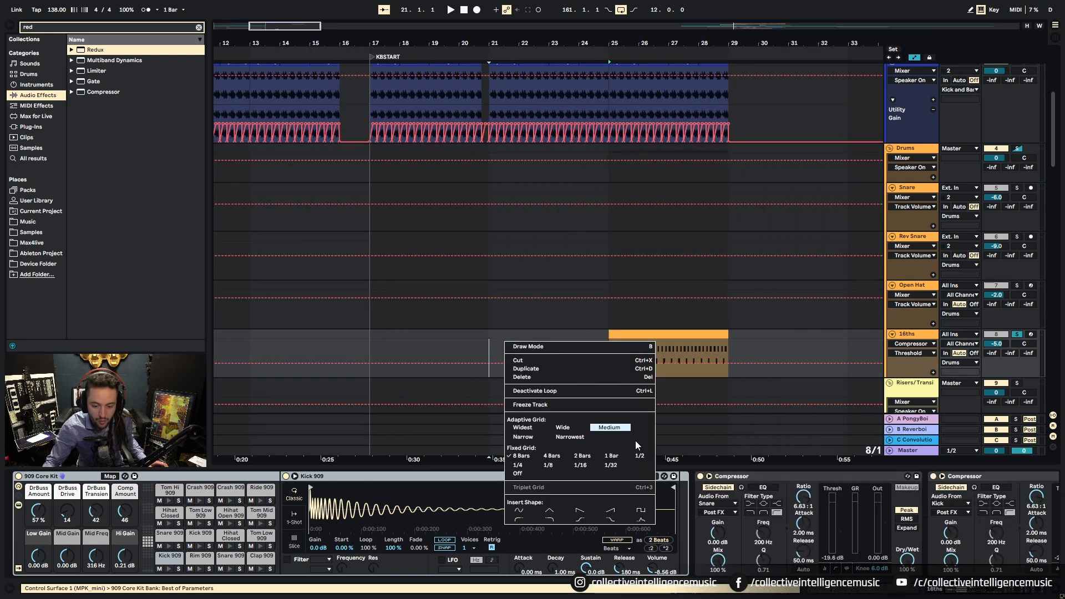
click(619, 455)
drag(636, 335, 526, 340)
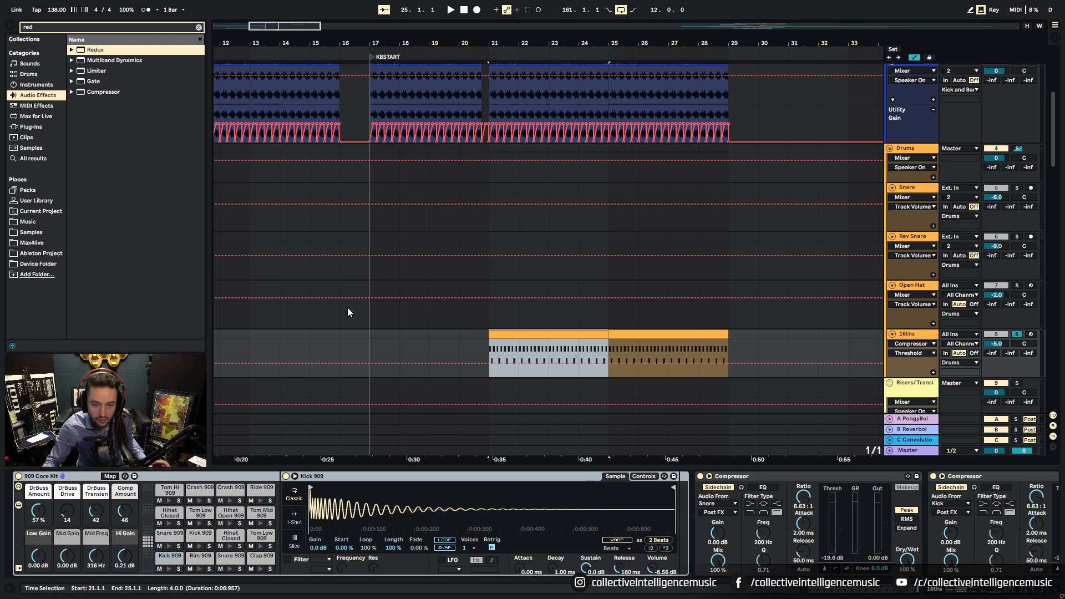
scroll(337, 310, down, 8)
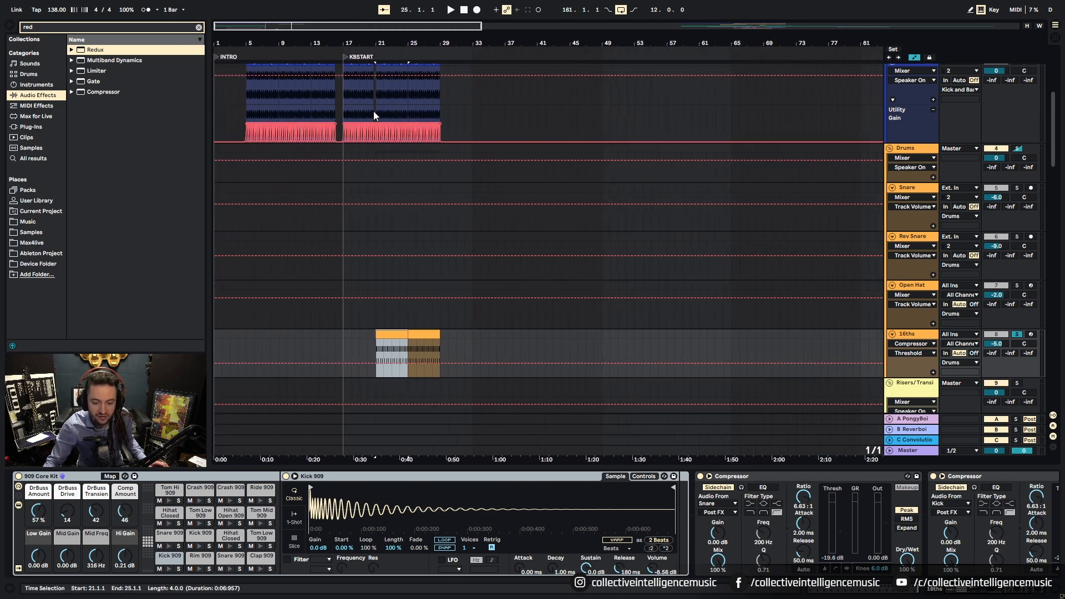
right_click(235, 346)
click(215, 351)
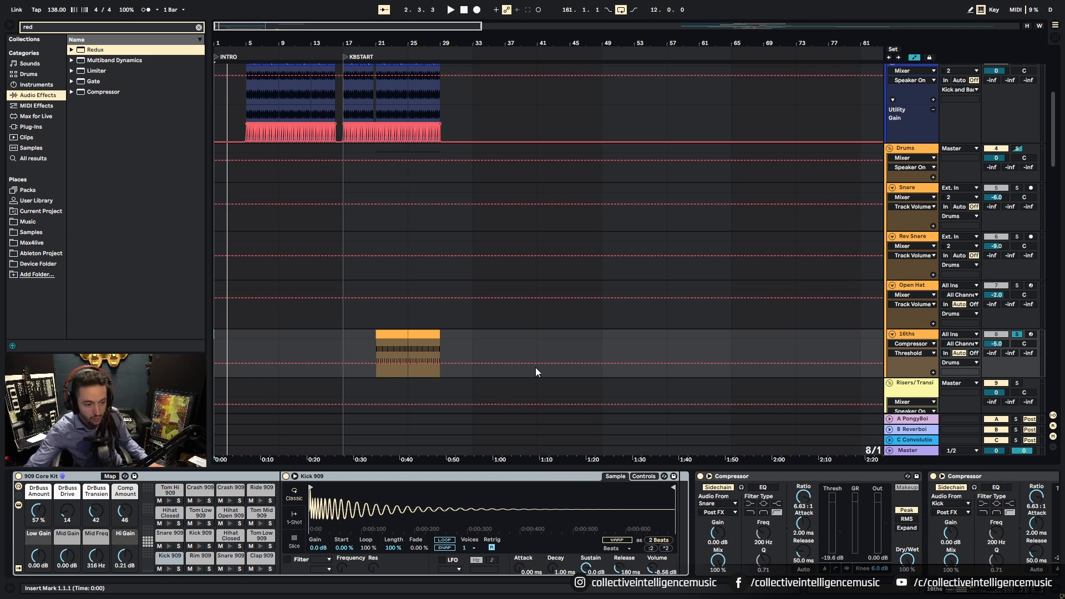
Step: Play the intro from the start to hear the copied 16ths hats
key(space)
click(217, 148)
key(space)
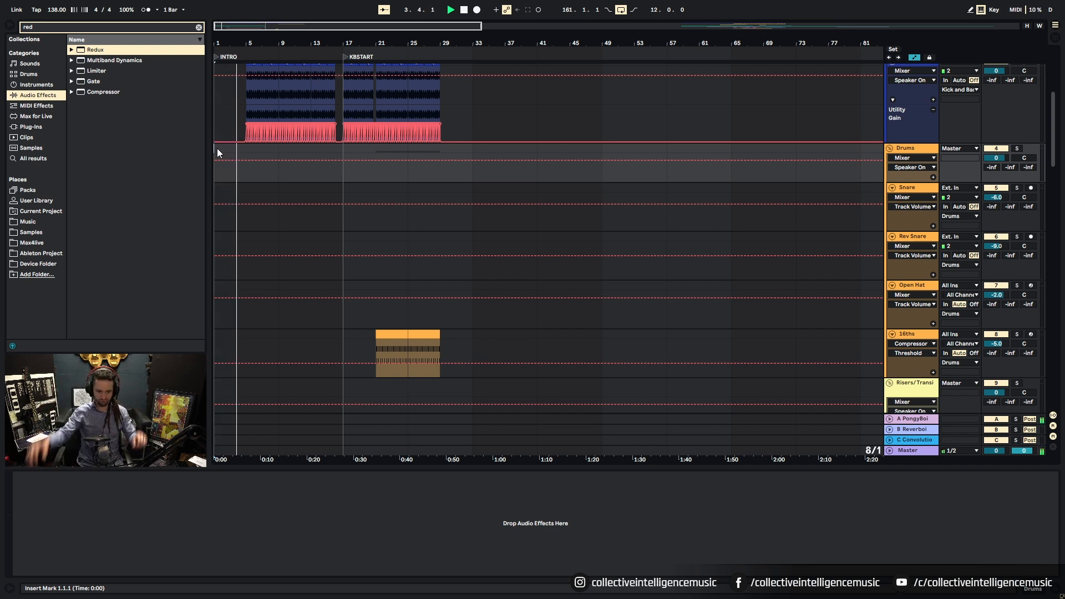
scroll(258, 155, down, 4)
scroll(258, 154, up, 10)
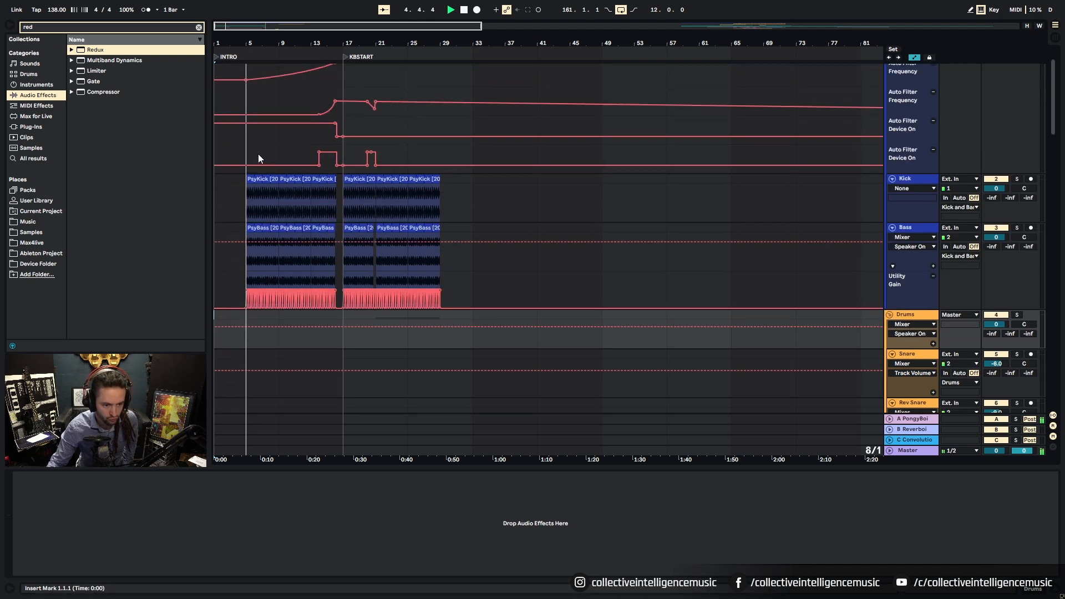
scroll(634, 164, down, 15)
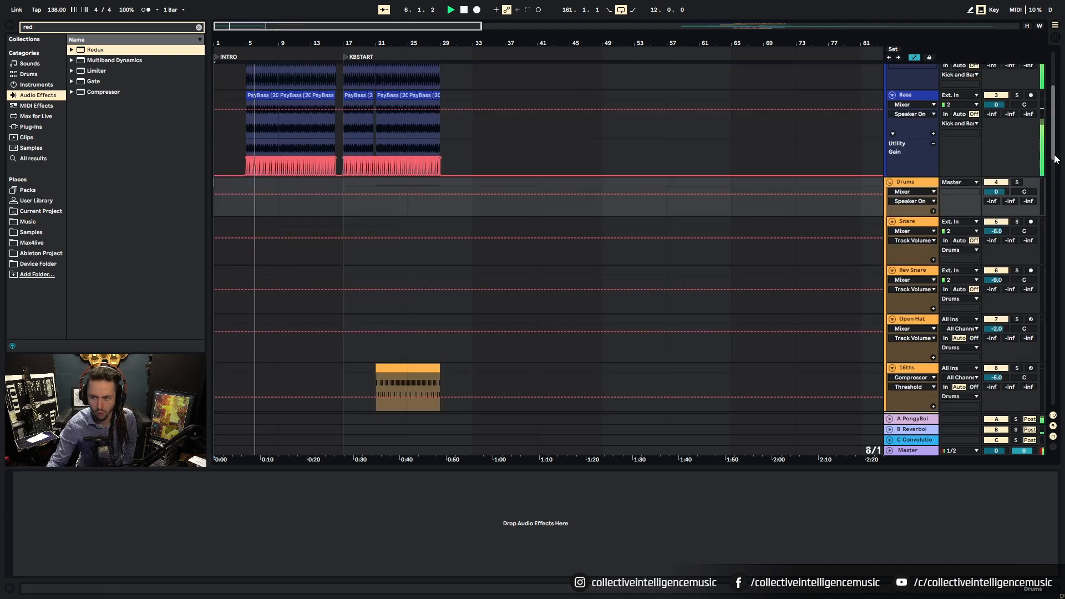
scroll(634, 165, down, 4)
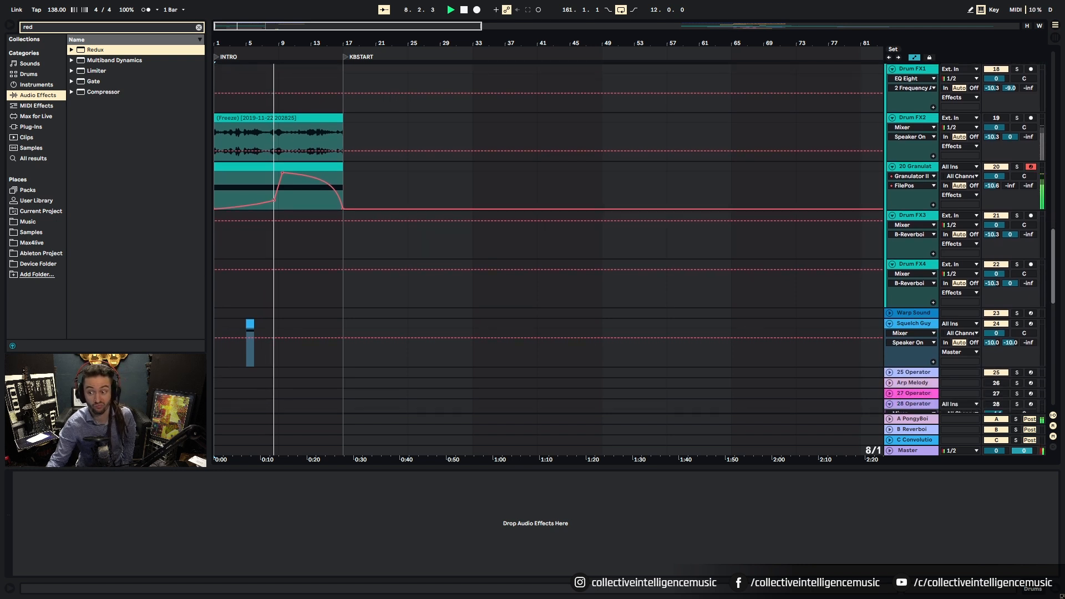
Step: Load Utility after Granulator II on the Granulator riser track via a 'util' search
click(818, 194)
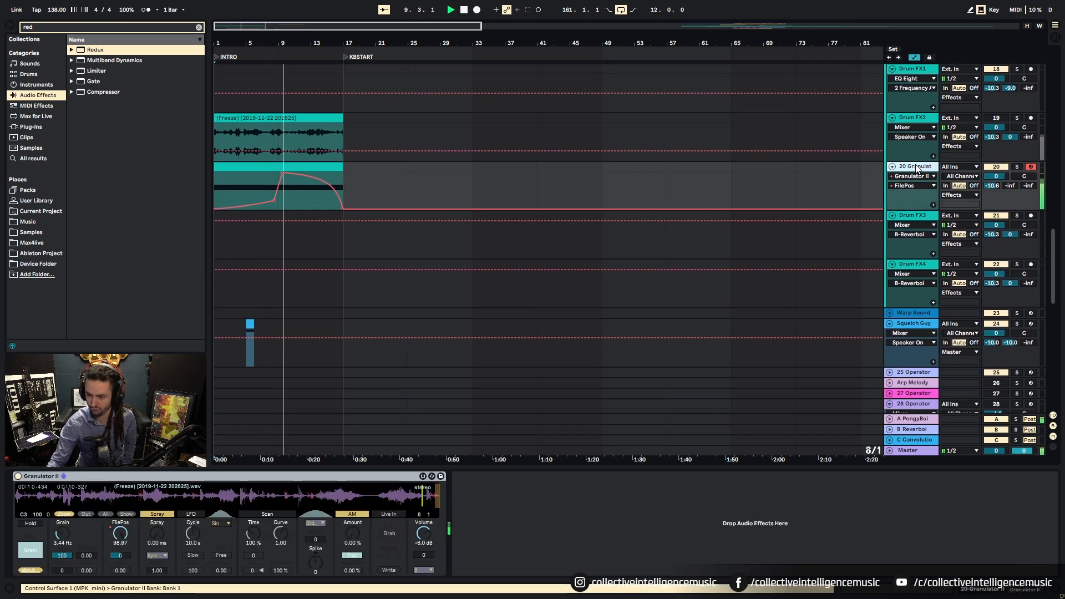
drag(49, 28, 0, 28)
text(util)
double_click(87, 48)
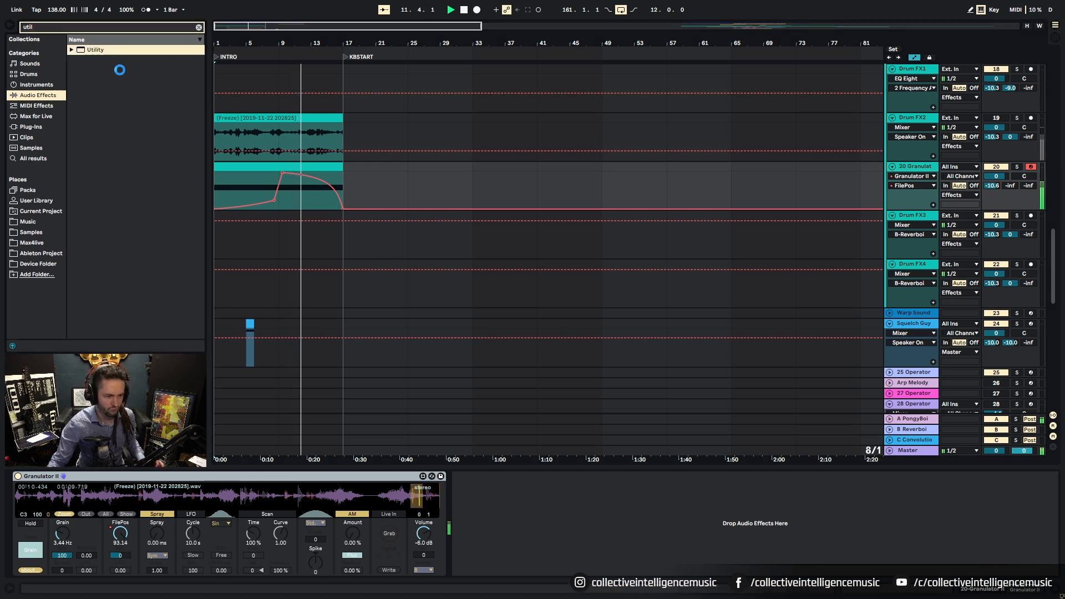
click(511, 513)
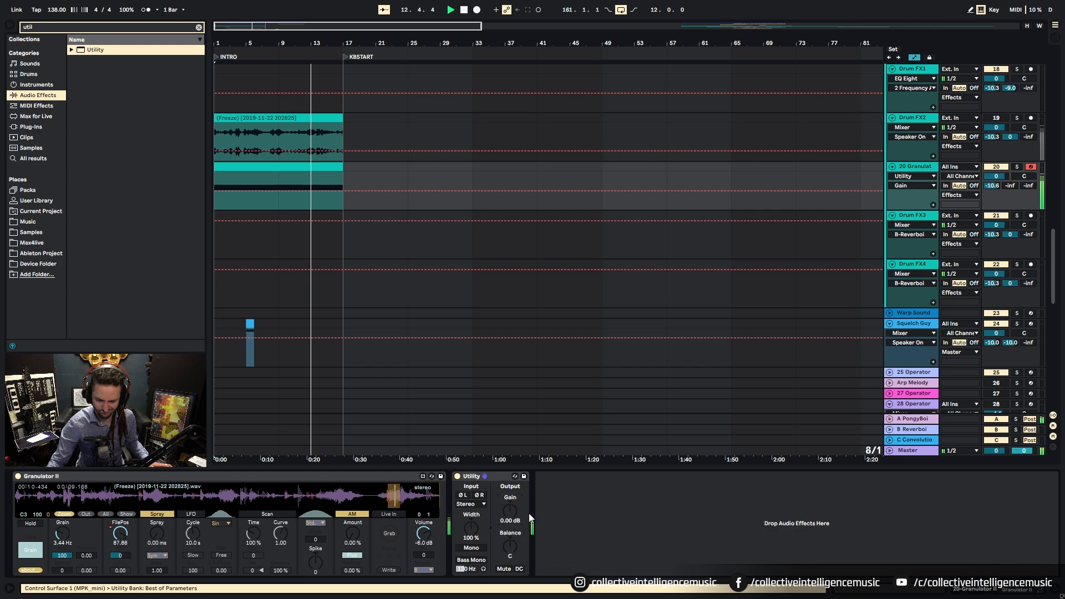
click(278, 151)
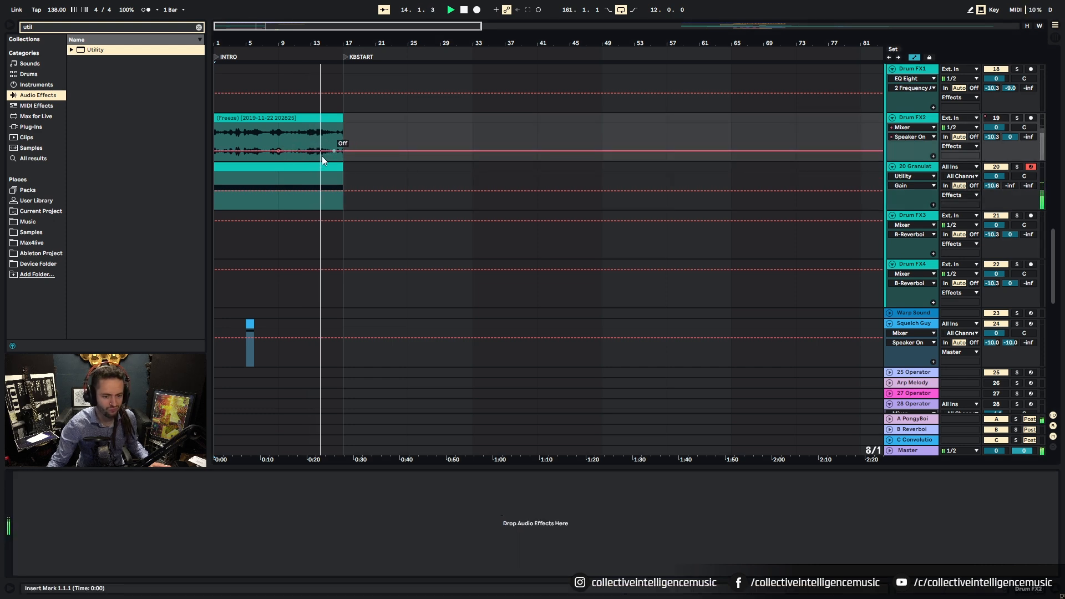
click(913, 169)
Step: Show Utility's Gain automation and pull the starting breakpoint down to -10 dB
right_click(508, 511)
click(535, 516)
click(279, 191)
drag(216, 191, 216, 196)
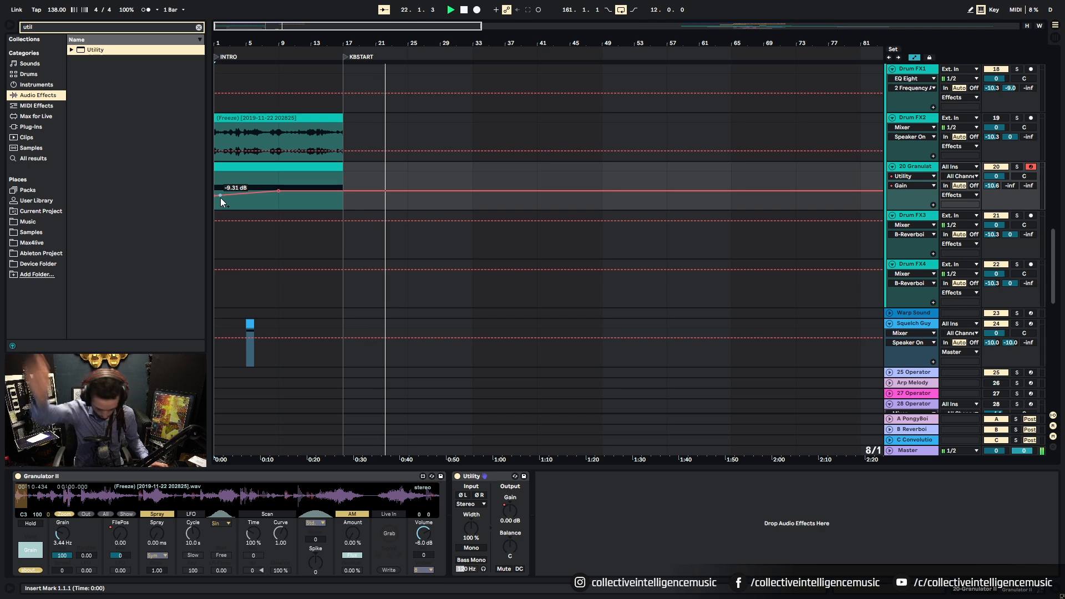
drag(216, 195, 215, 196)
Step: Scroll to the 16ths track, zoom on bars 11–29, and open its bar-21 hat clip
scroll(323, 347, down, 5)
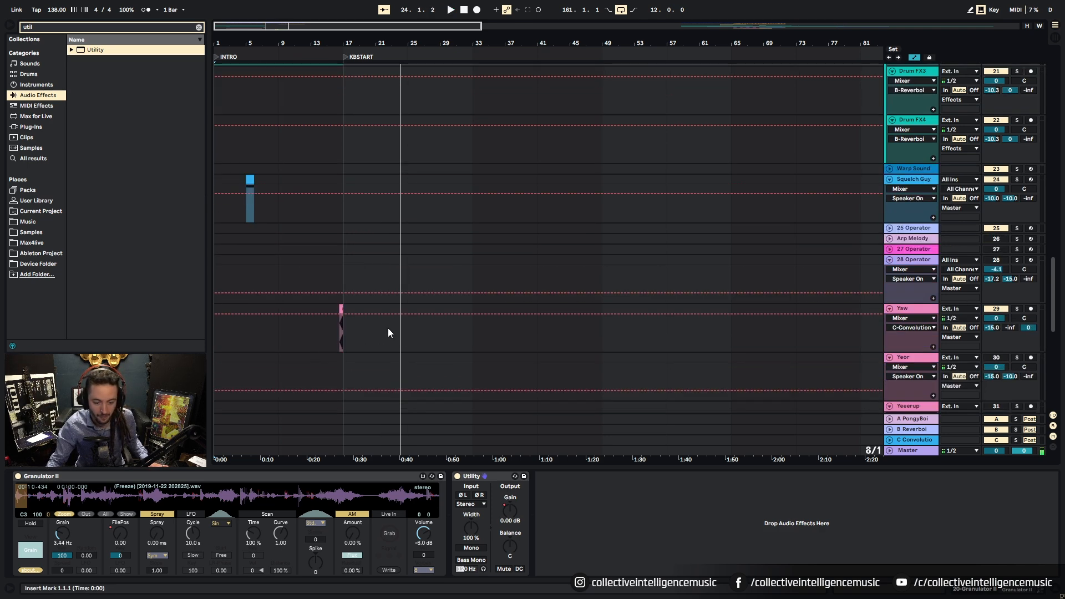
drag(1056, 297, 1055, 419)
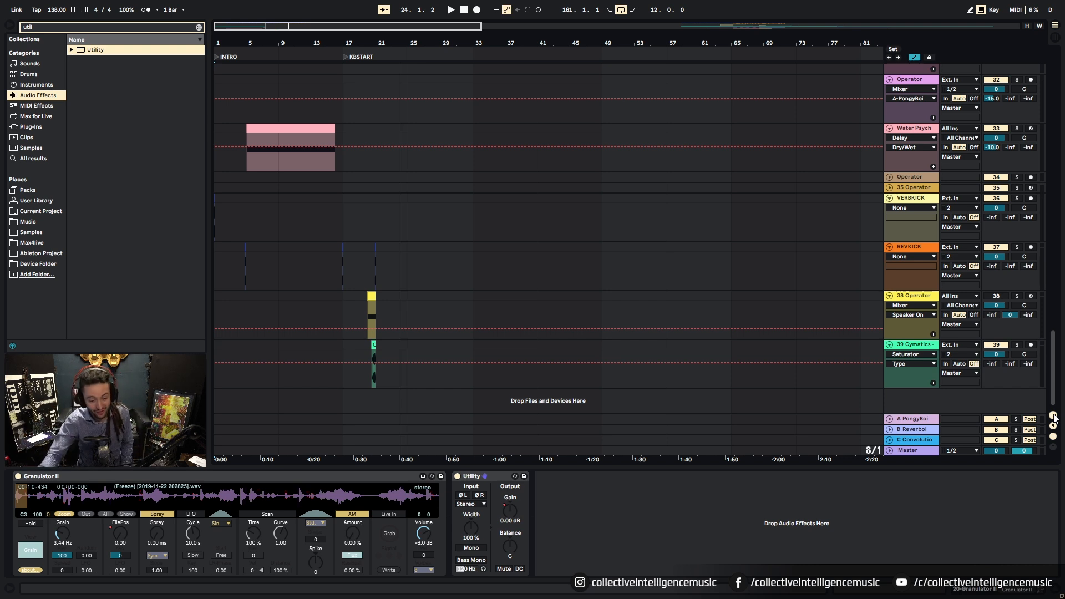
scroll(352, 235, up, 2)
scroll(377, 228, down, 2)
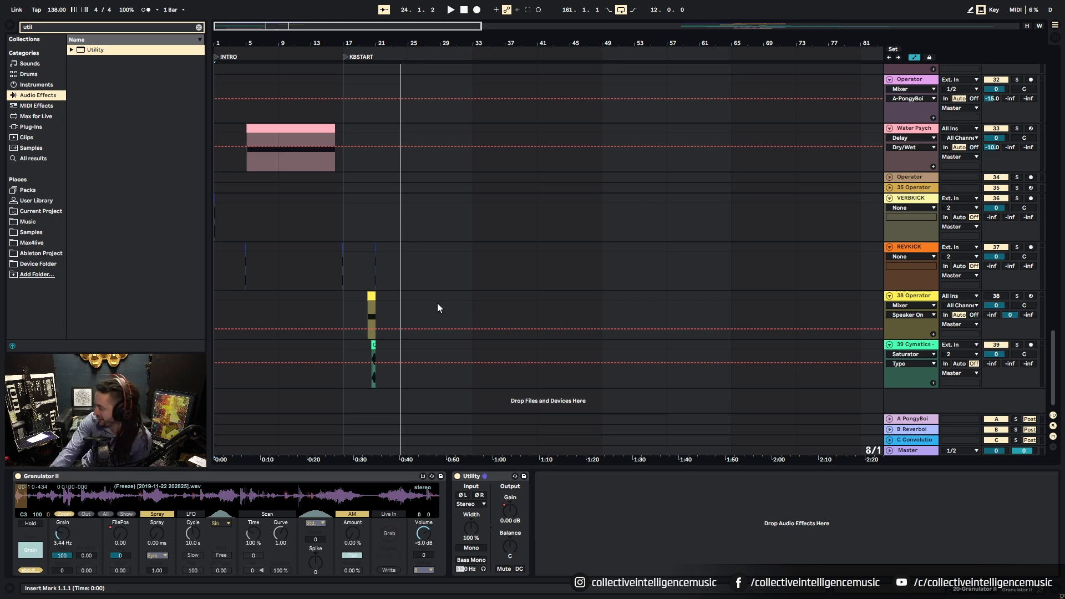
drag(362, 29, 680, 334)
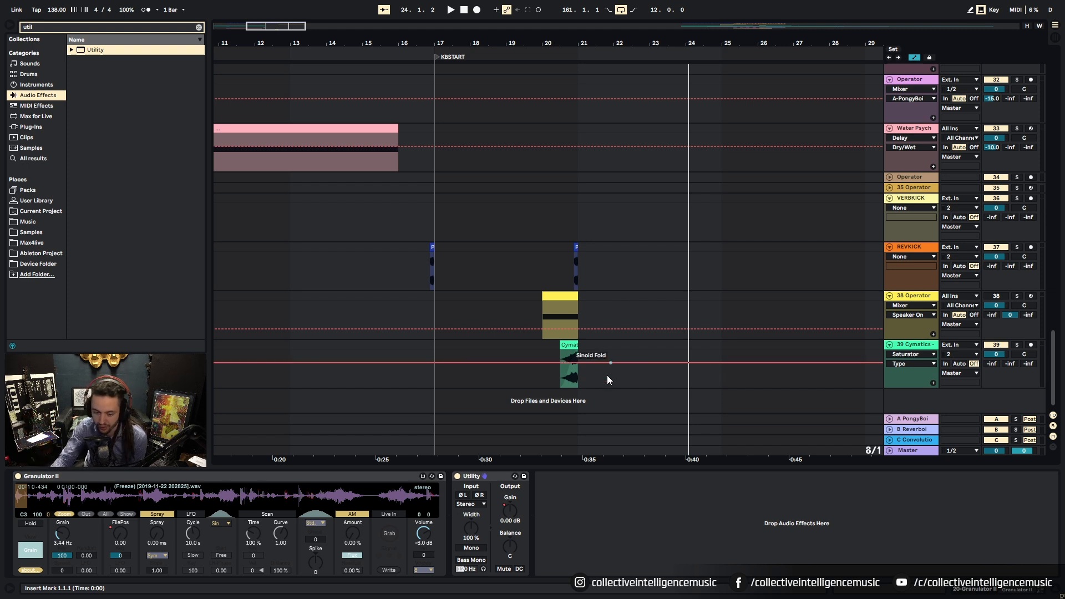
scroll(605, 310, up, 5)
drag(1058, 311, 1043, 137)
click(622, 250)
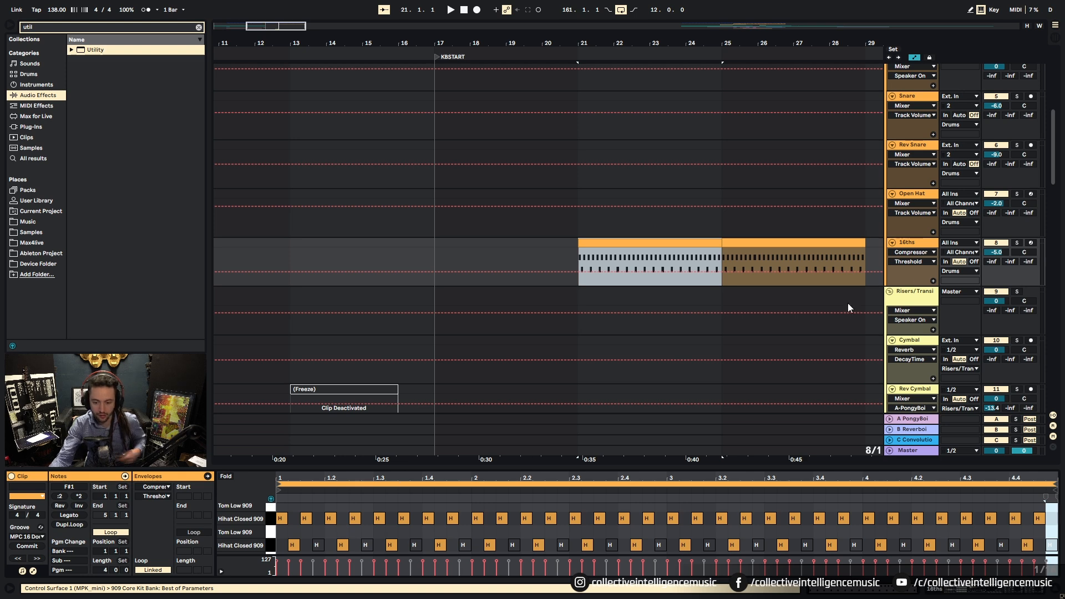
Step: Solo 16ths and delete the in-between hi-hat notes in bar 1, leaving one per beat
drag(1052, 155, 1052, 94)
scroll(1025, 200, down, 5)
click(1018, 195)
key(space)
key(space)
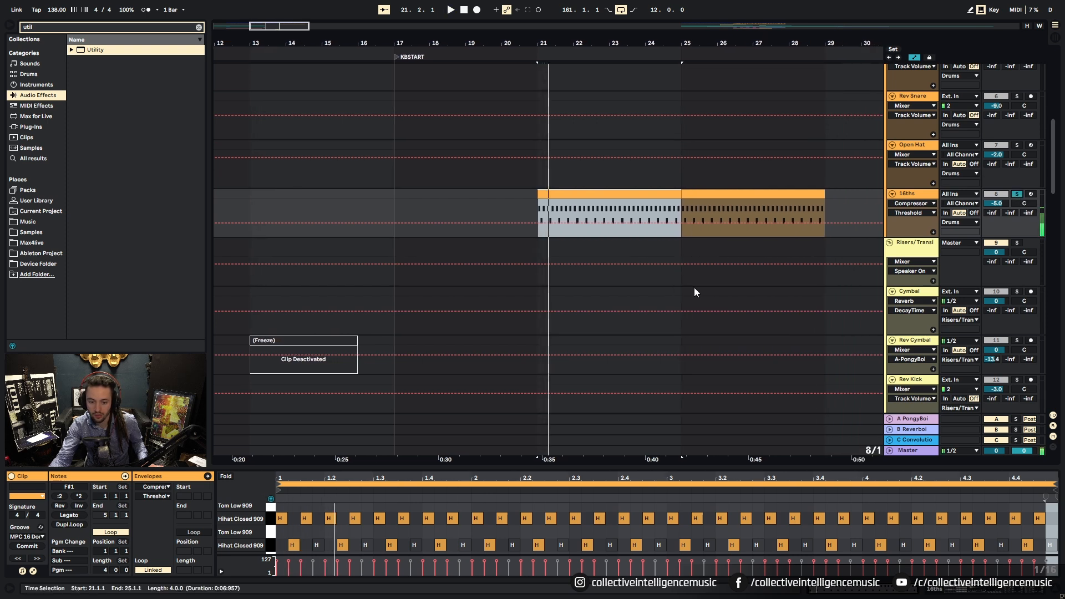
double_click(284, 521)
double_click(291, 545)
key(space)
key(space)
click(333, 521)
double_click(330, 518)
double_click(341, 545)
double_click(379, 518)
double_click(390, 545)
double_click(427, 518)
double_click(438, 545)
double_click(477, 520)
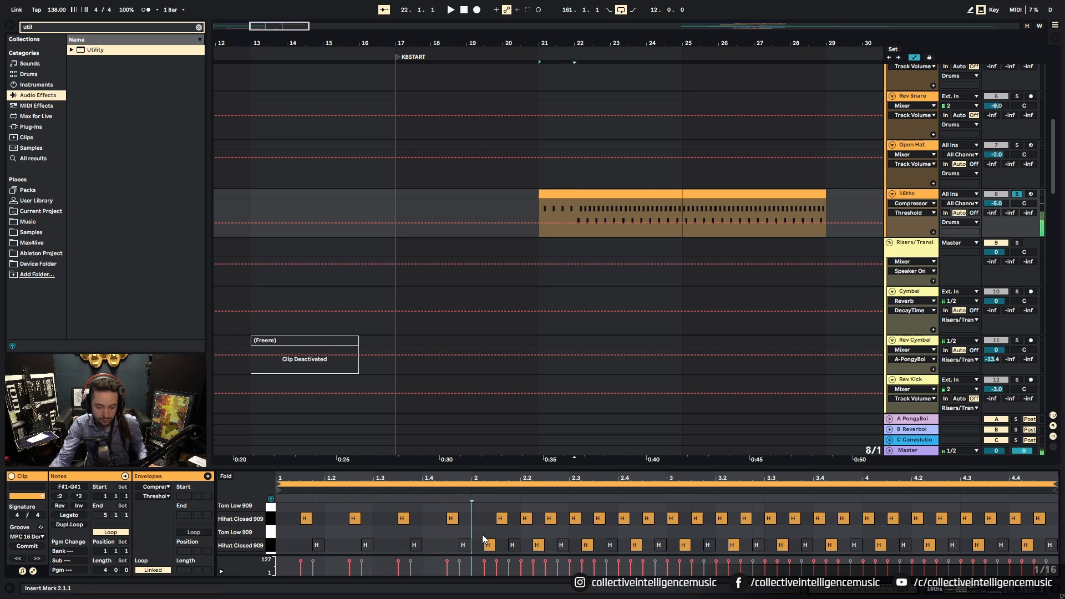
Step: Delete hats from bar 2 onward and duplicate bar 1's four-hat pattern through bars 2–4
drag(478, 524, 1057, 549)
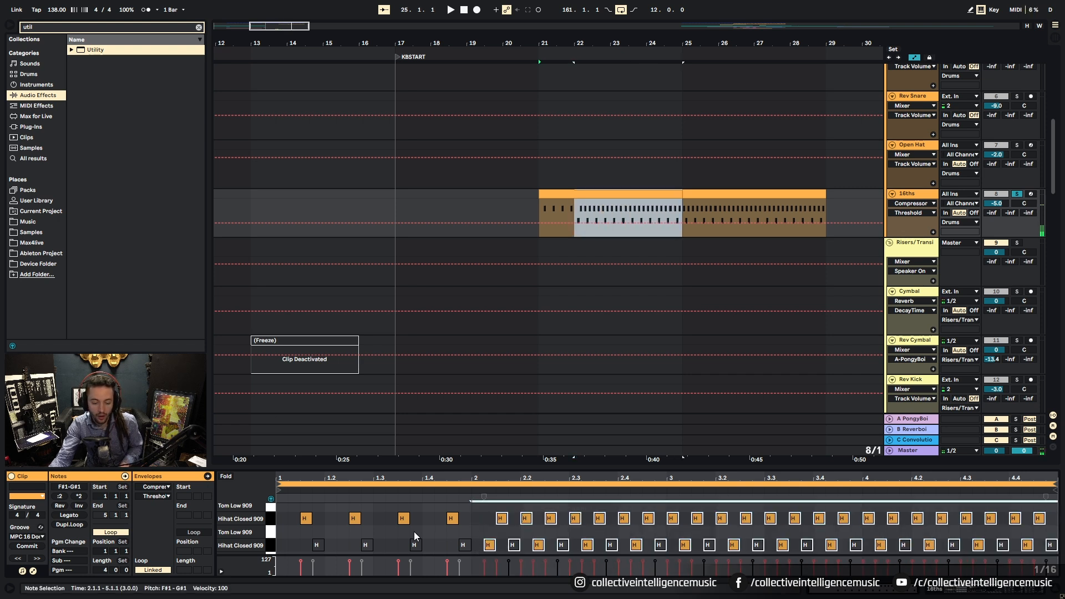
key(Delete)
click(298, 535)
drag(282, 517, 470, 518)
key(ctrl+d)
key(ctrl+d)
key(ctrl+d)
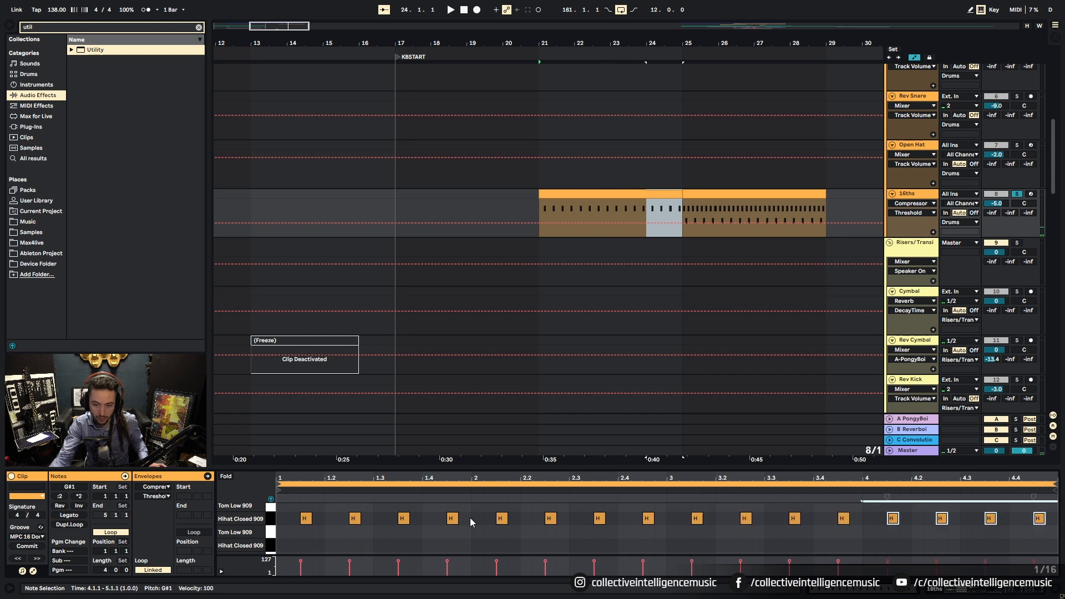
click(652, 193)
key(ctrl+d)
Step: Unsolo the 16ths track and play the intro from bar 17
click(414, 203)
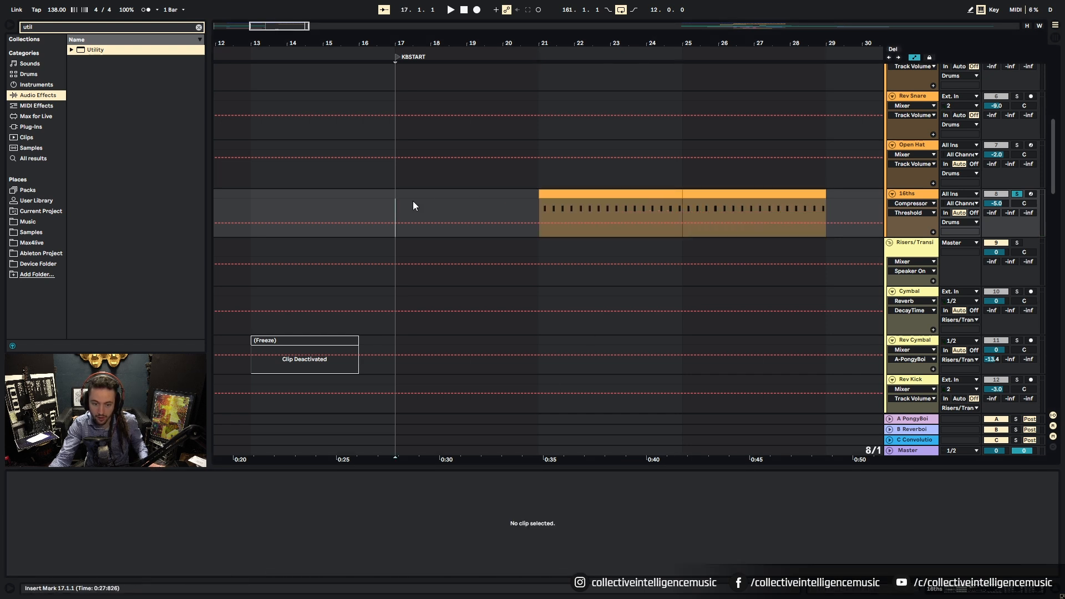
click(1019, 195)
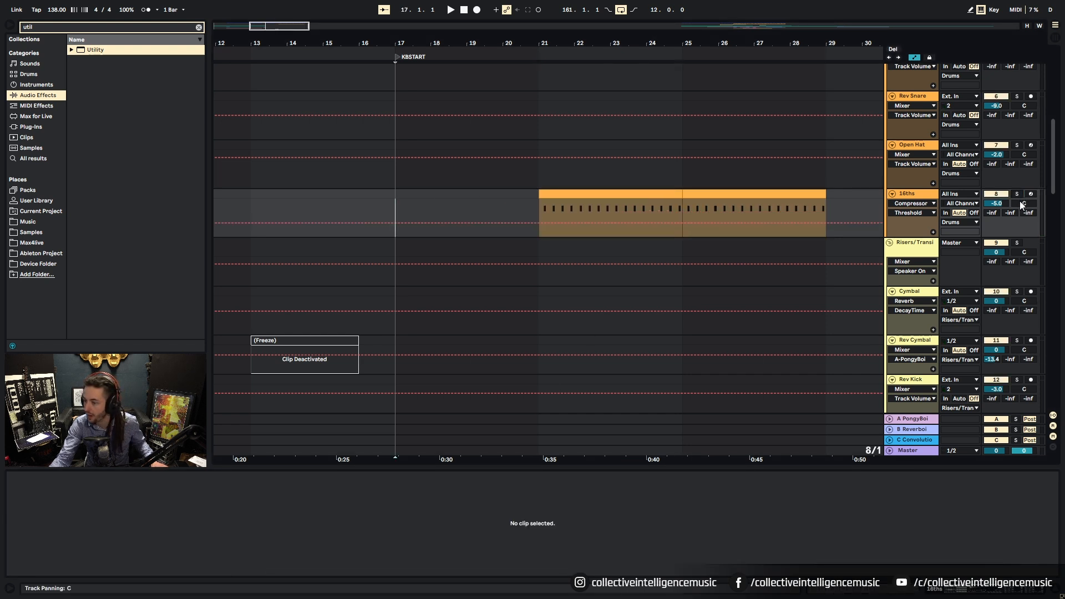
key(space)
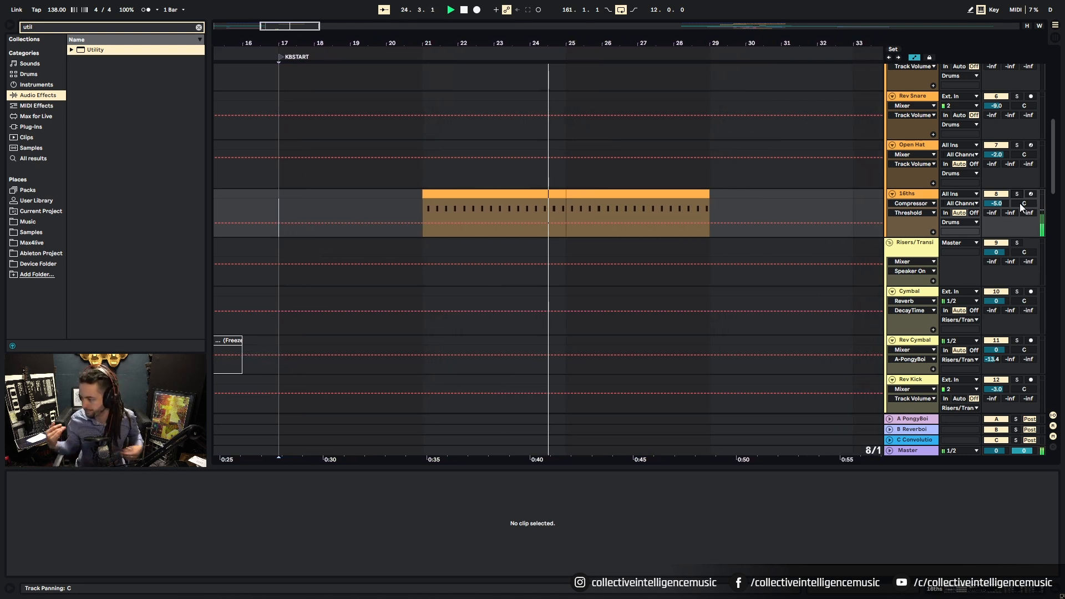
Step: Set the note grid to 1/32 and add two hi-hat notes just after beat 4.4
key(space)
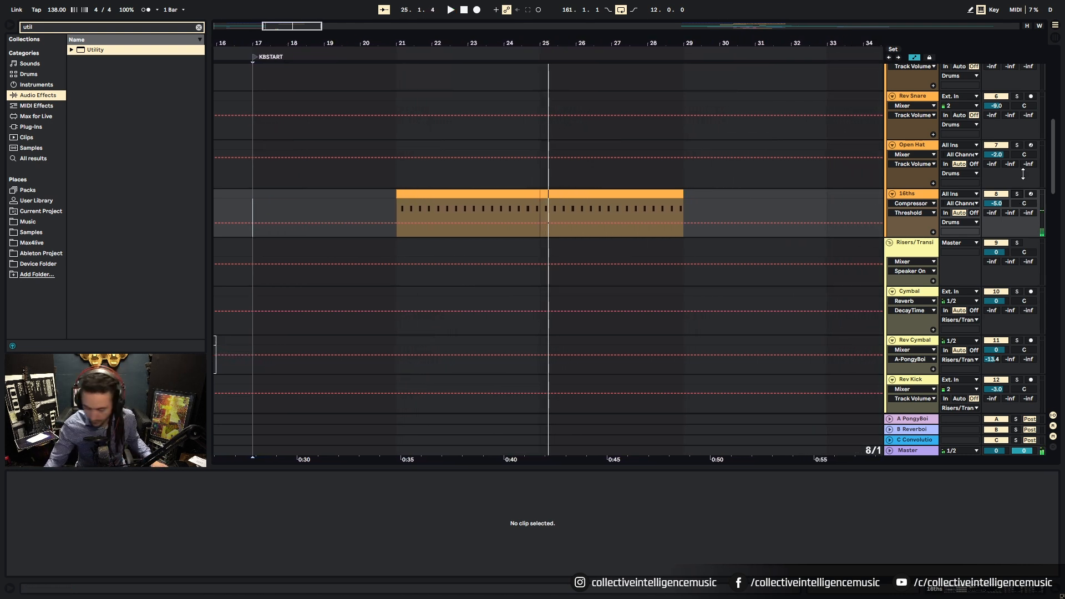
click(530, 192)
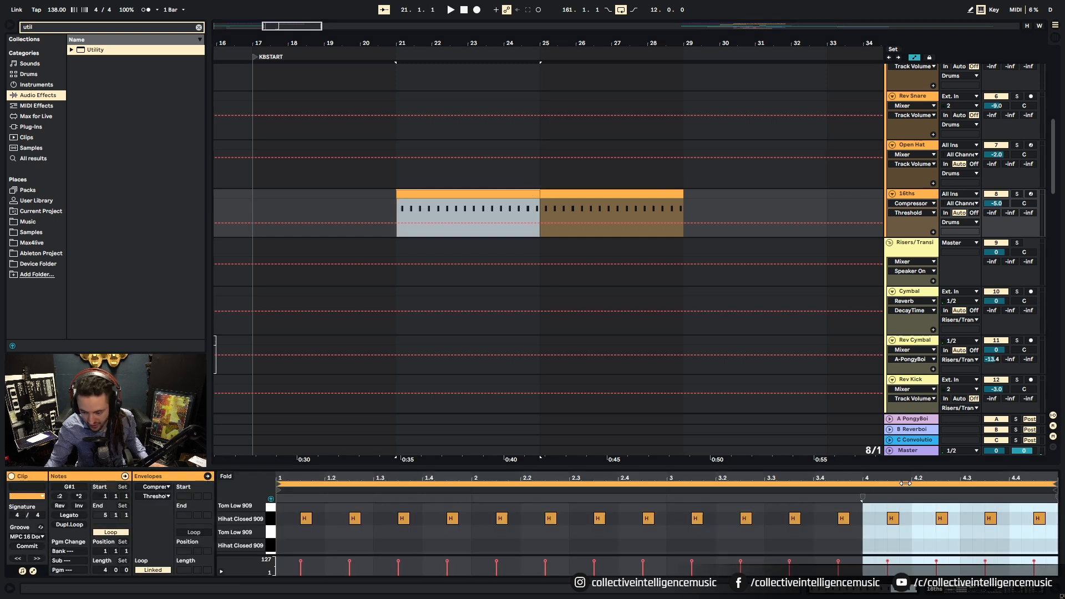
click(1009, 538)
right_click(1010, 538)
click(963, 497)
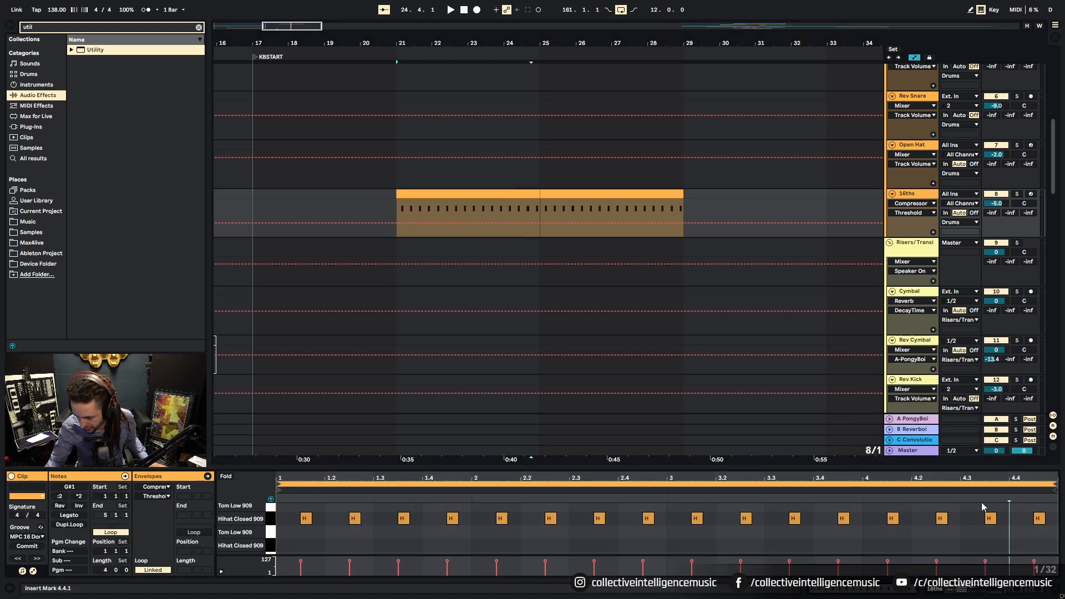
key(plus)
key(plus)
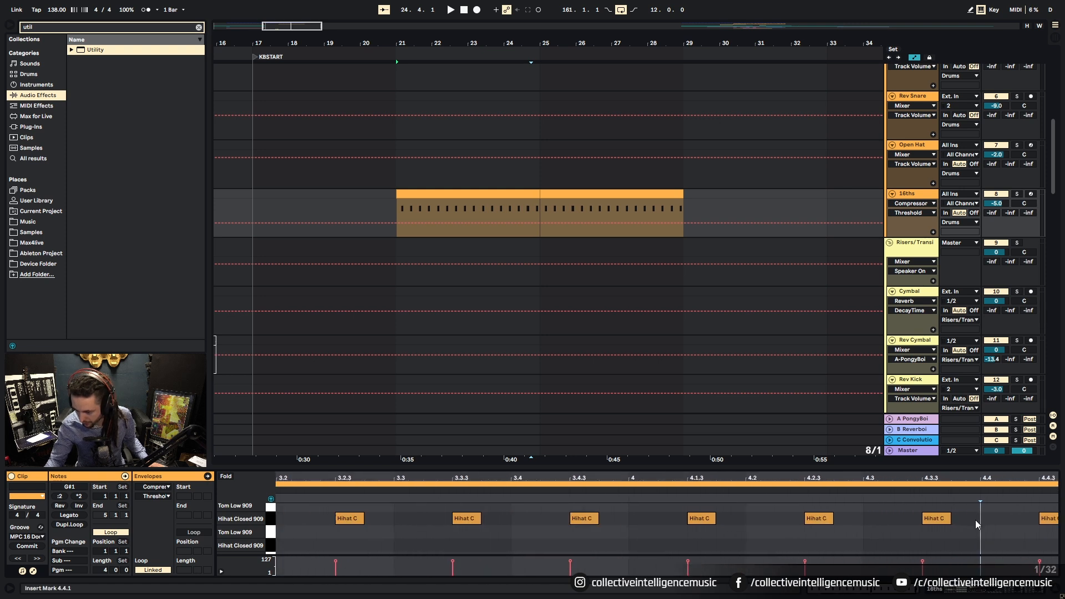
double_click(1002, 520)
double_click(1016, 520)
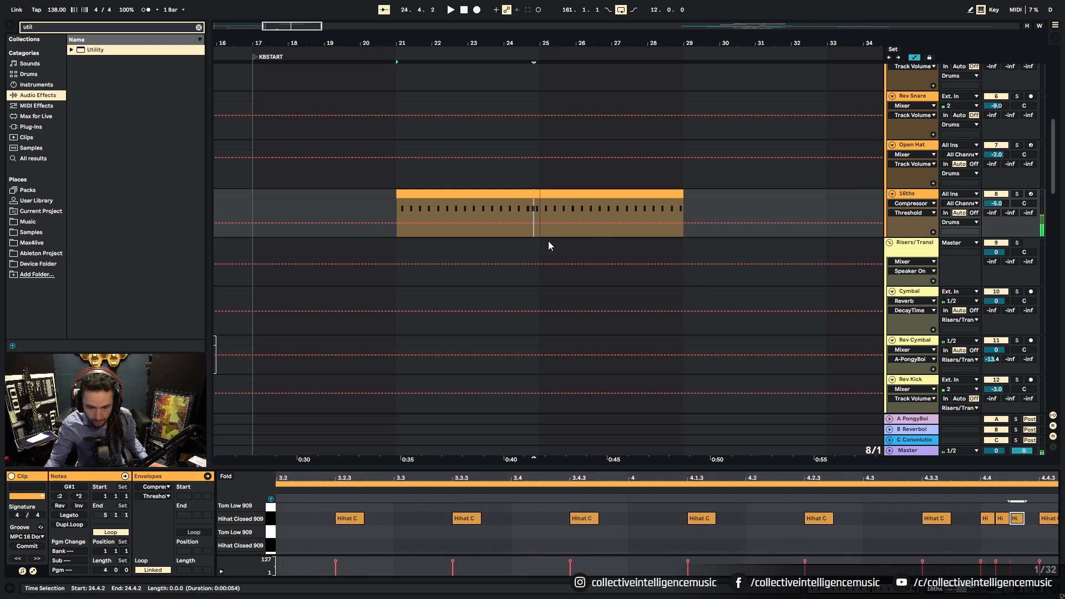
Step: Set the arrangement grid to 1/2 and select bars 21–25 of the 16ths clip
right_click(518, 212)
click(653, 327)
click(519, 210)
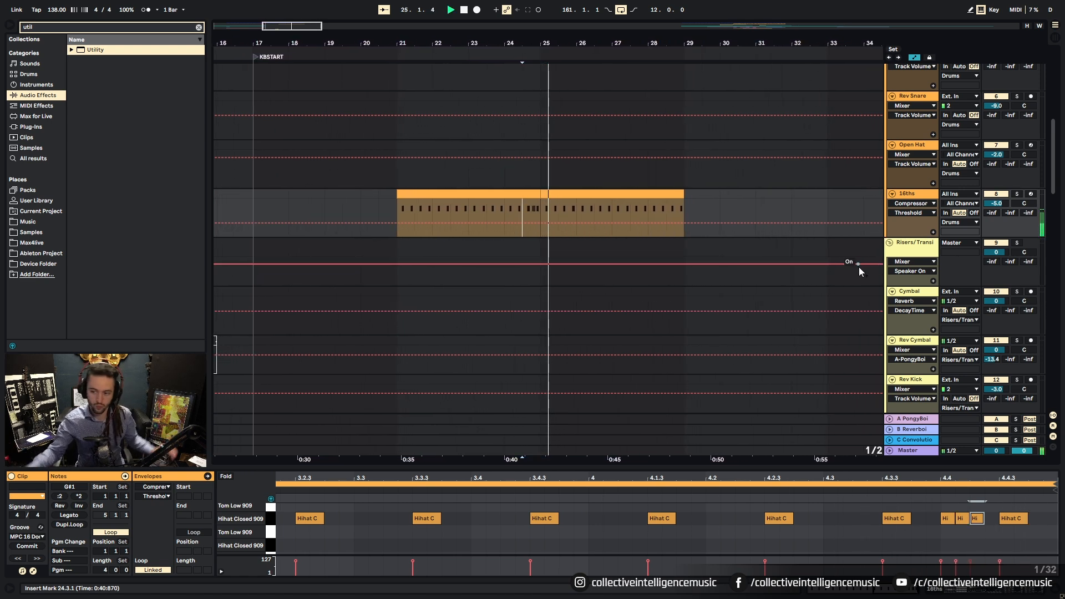
click(515, 195)
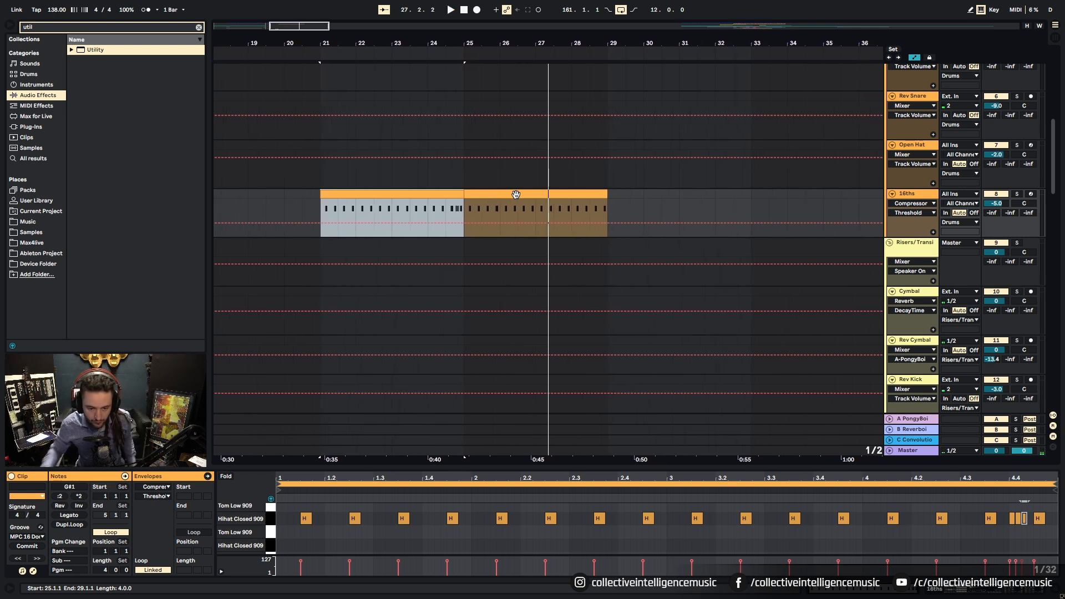
Step: Zoom out and fold the Kick and Bass, Drums, risers and transitions, and Effects groups
drag(498, 44, 498, 3)
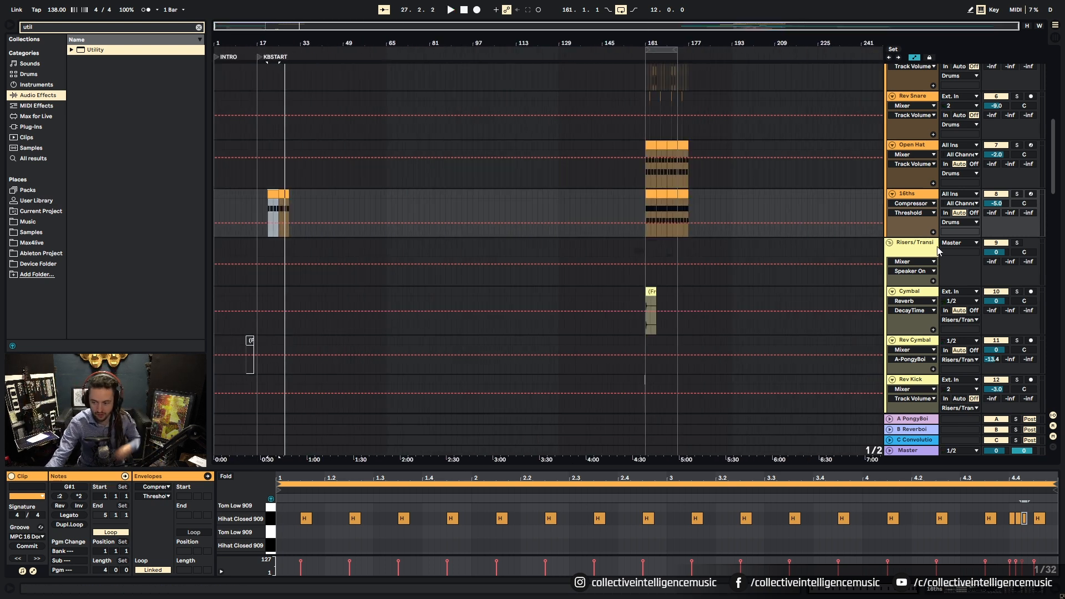
drag(1051, 176, 484, 51)
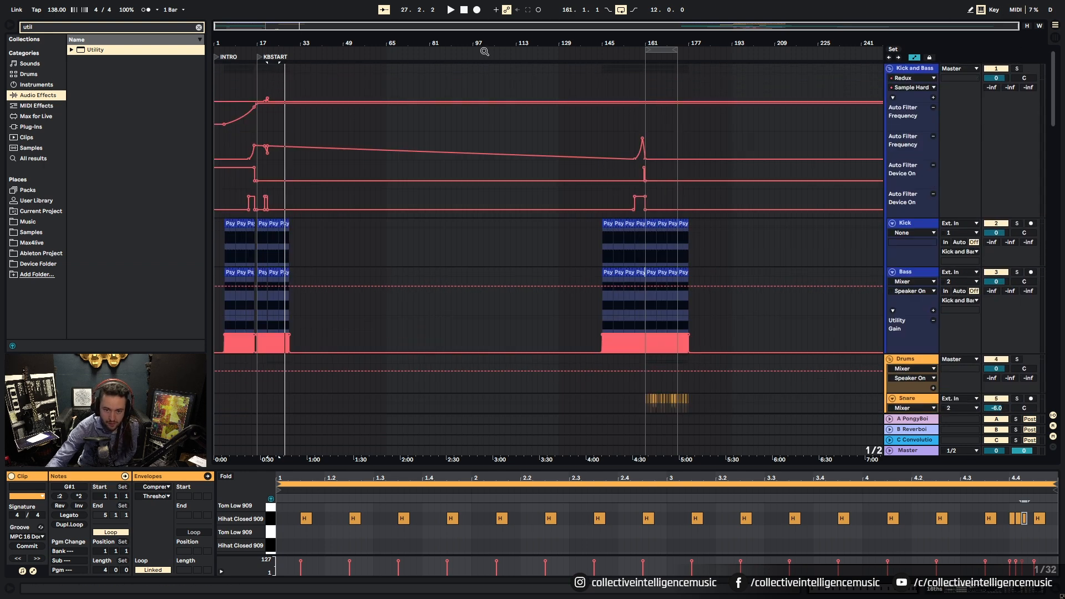
click(889, 68)
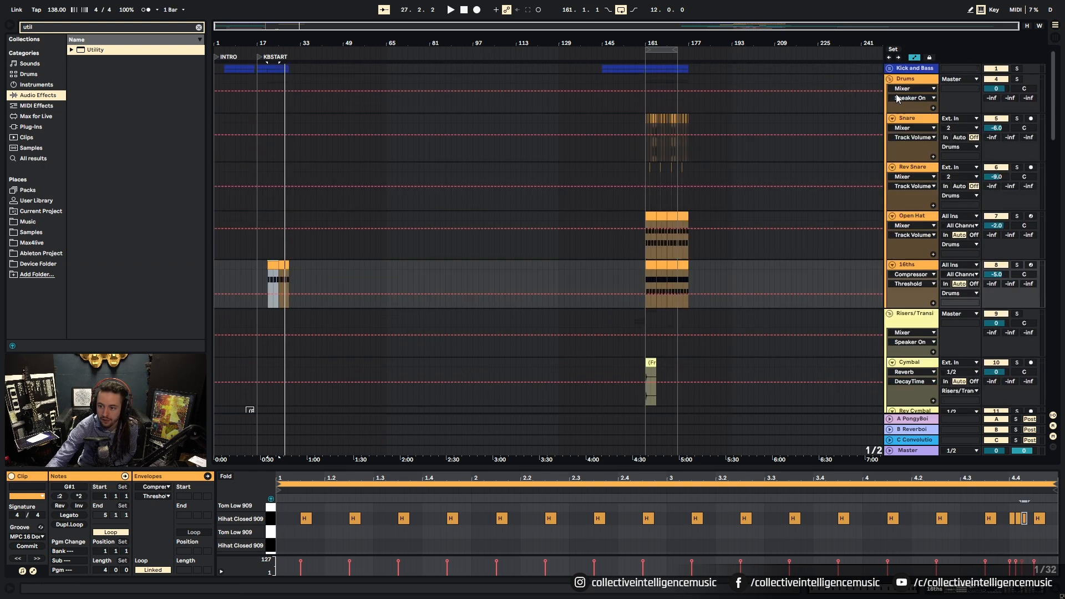
click(890, 79)
click(890, 89)
click(890, 109)
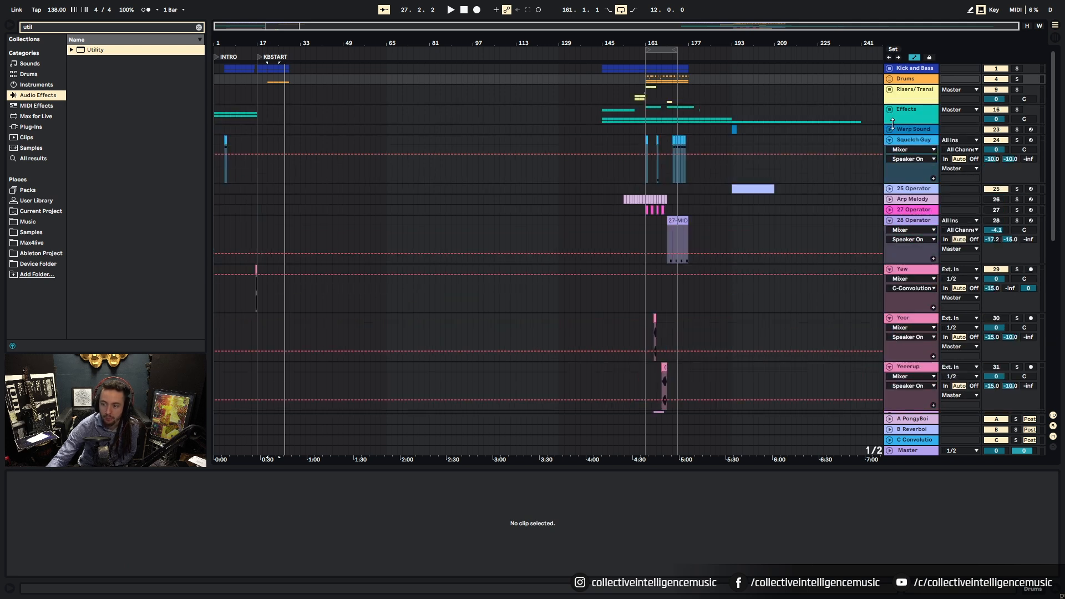
Step: Fold the remaining tracks, from Squelch Guy through 39 Cymatics
click(890, 141)
click(889, 182)
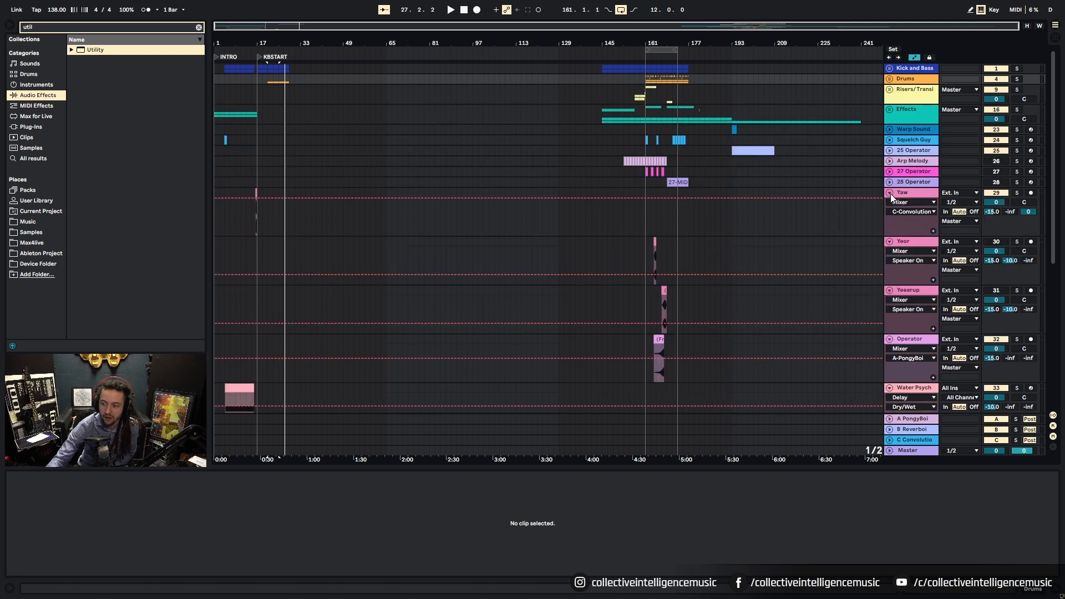
click(890, 193)
click(889, 203)
click(890, 214)
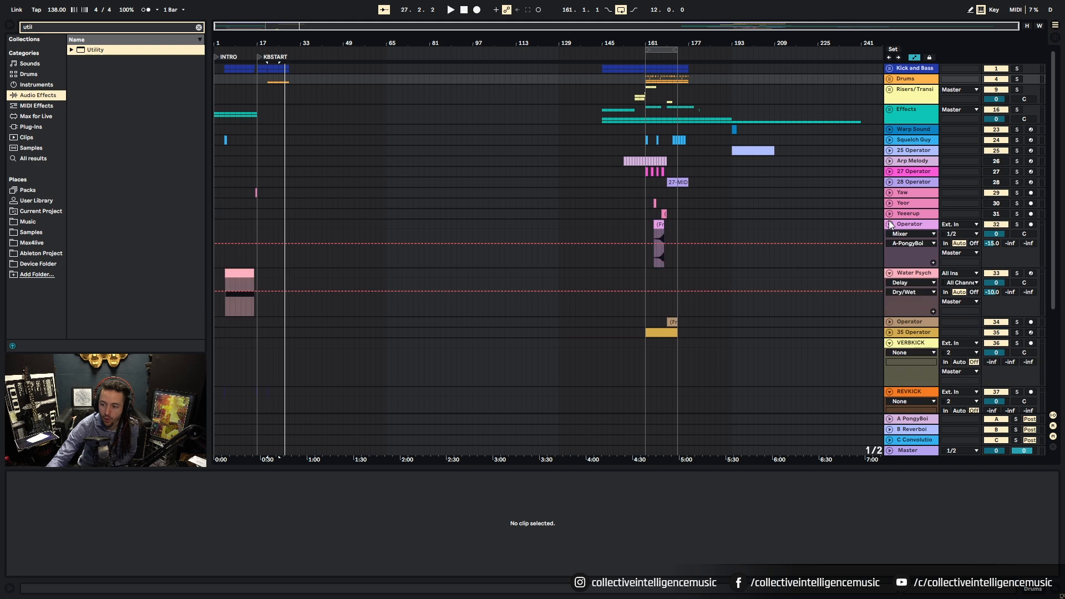
click(890, 224)
click(890, 235)
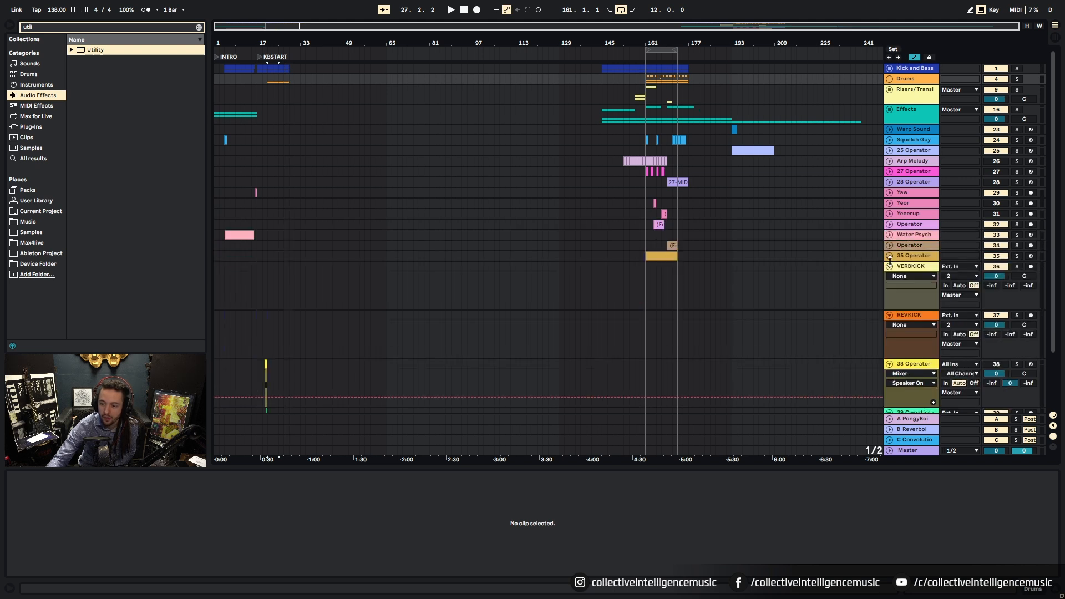
click(890, 267)
click(889, 277)
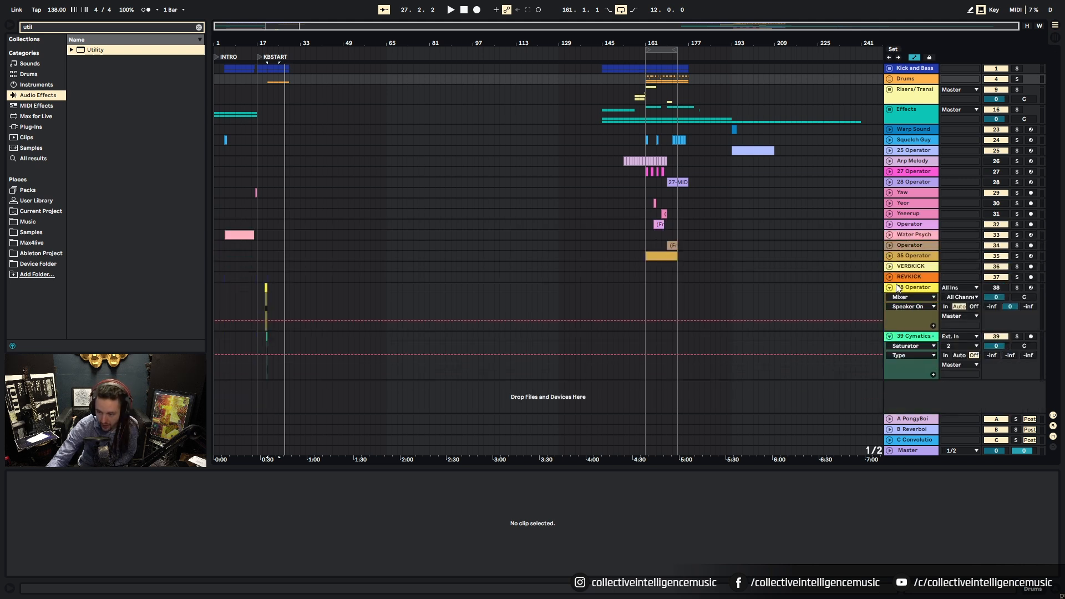
click(891, 288)
click(891, 299)
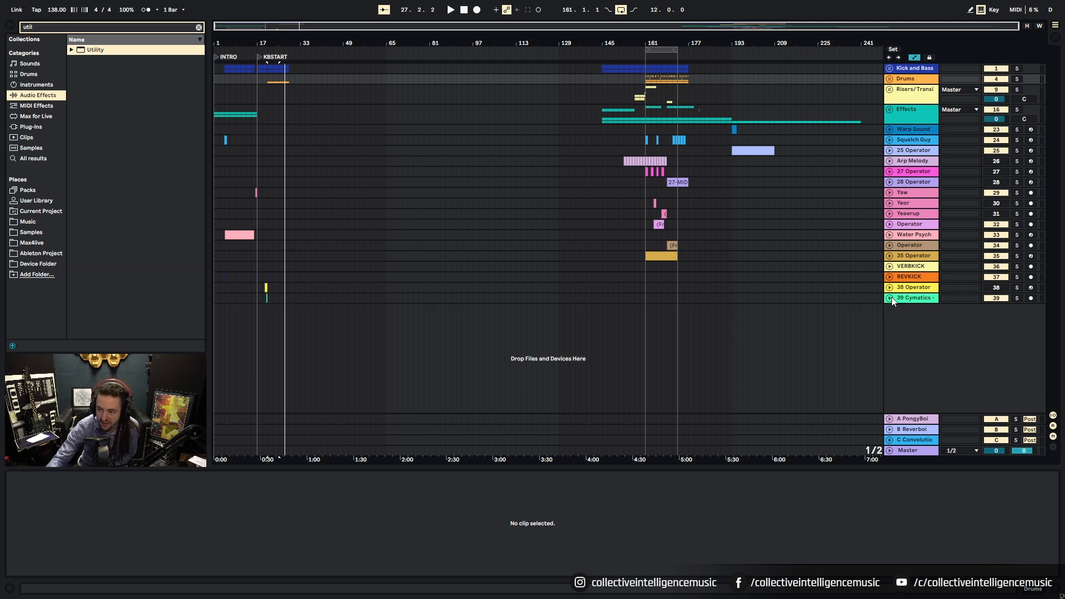
click(651, 329)
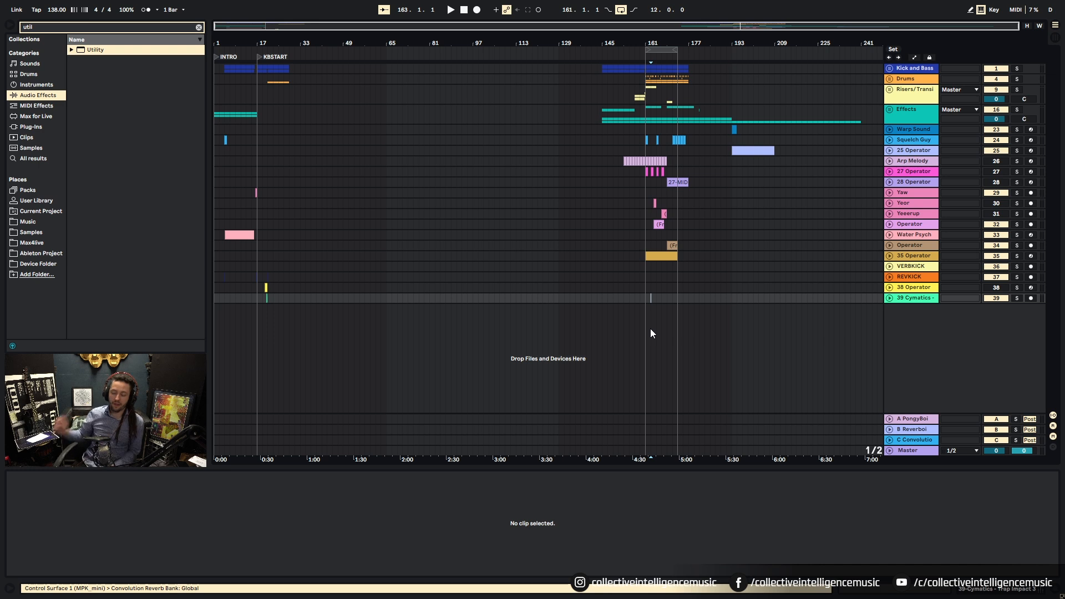